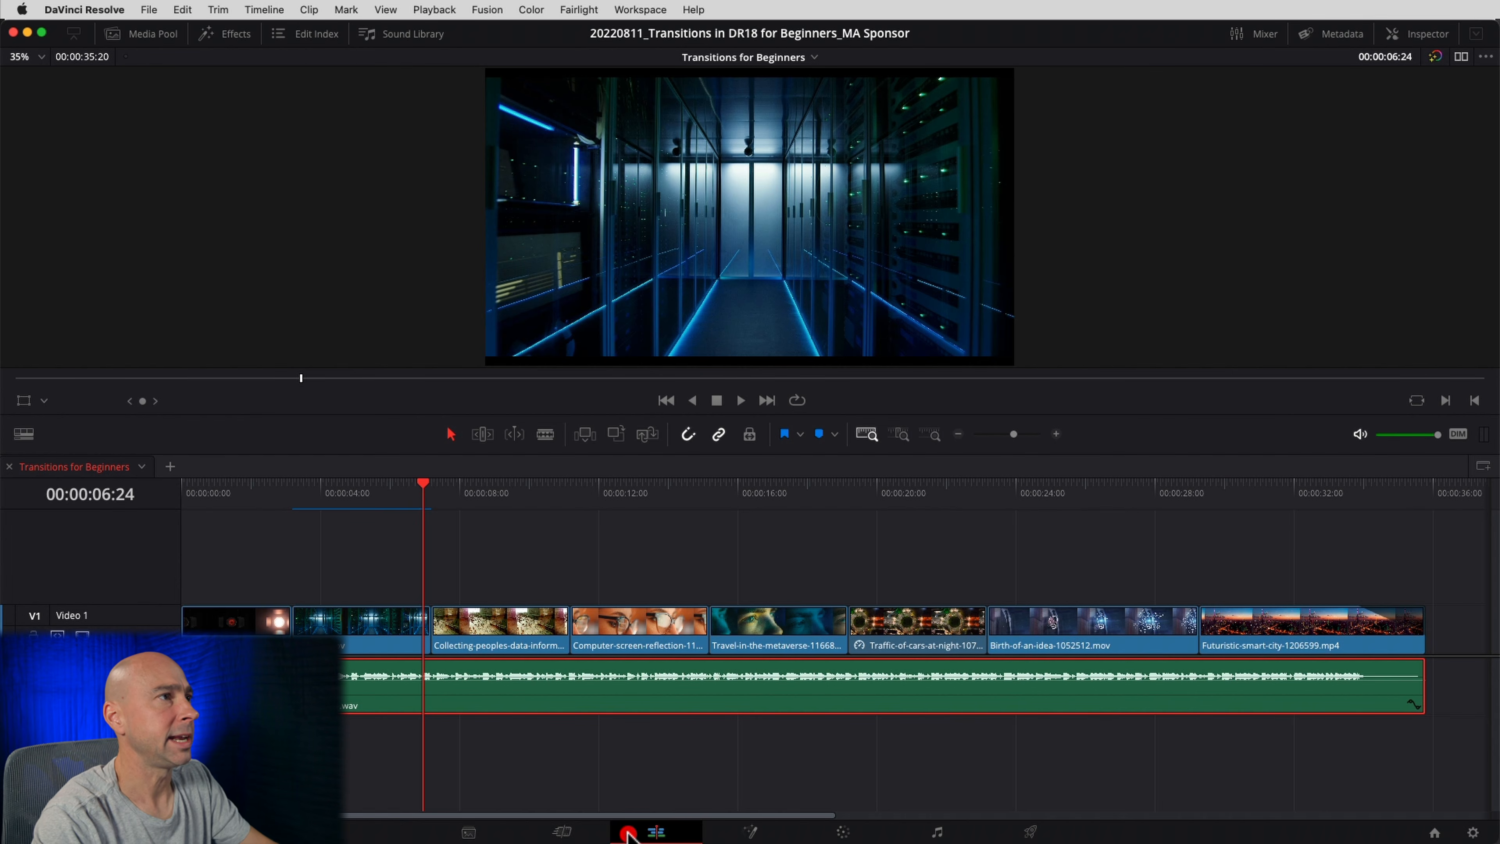
- Reset the interface layout to its default and hide the Media Pool
left_click(634, 11)
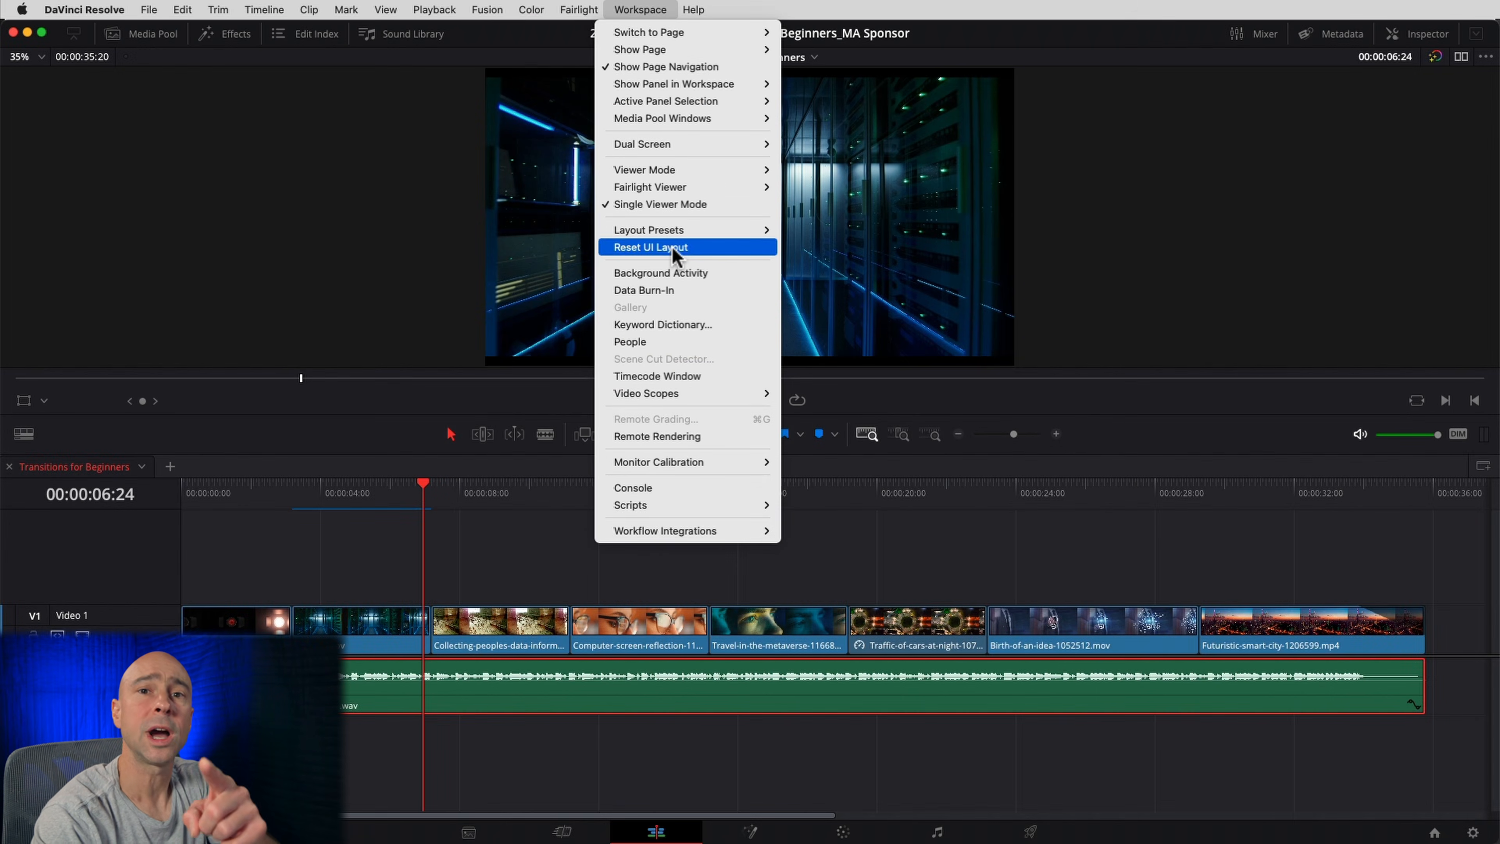
left_click(673, 248)
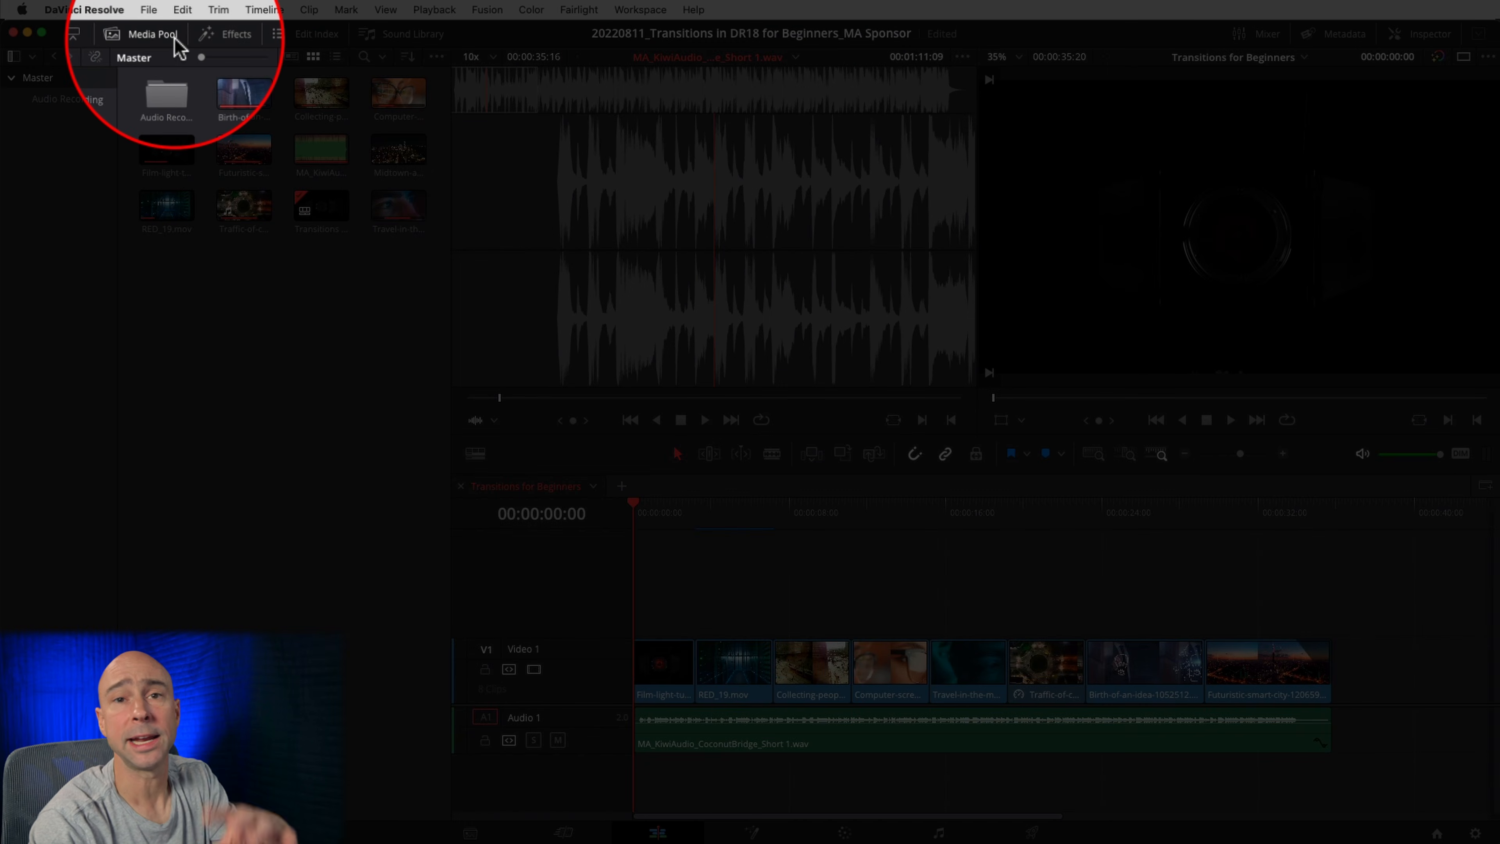
left_click(150, 37)
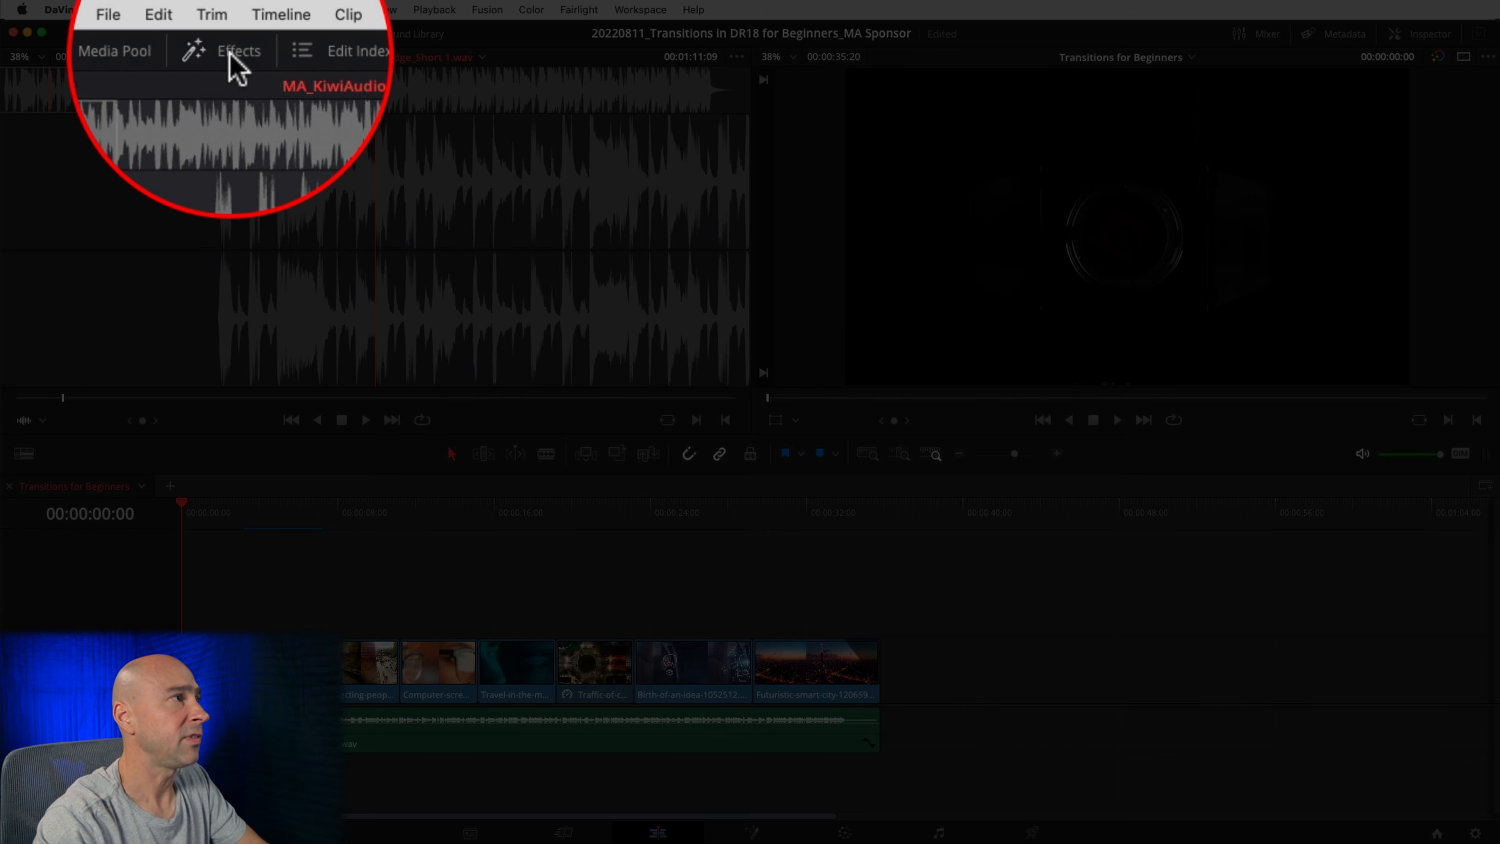
- Add a Cross Dissolve video transition between RED_19.mov and the Collecting-peoples-data clip on Video 1 and play it back
left_click(236, 37)
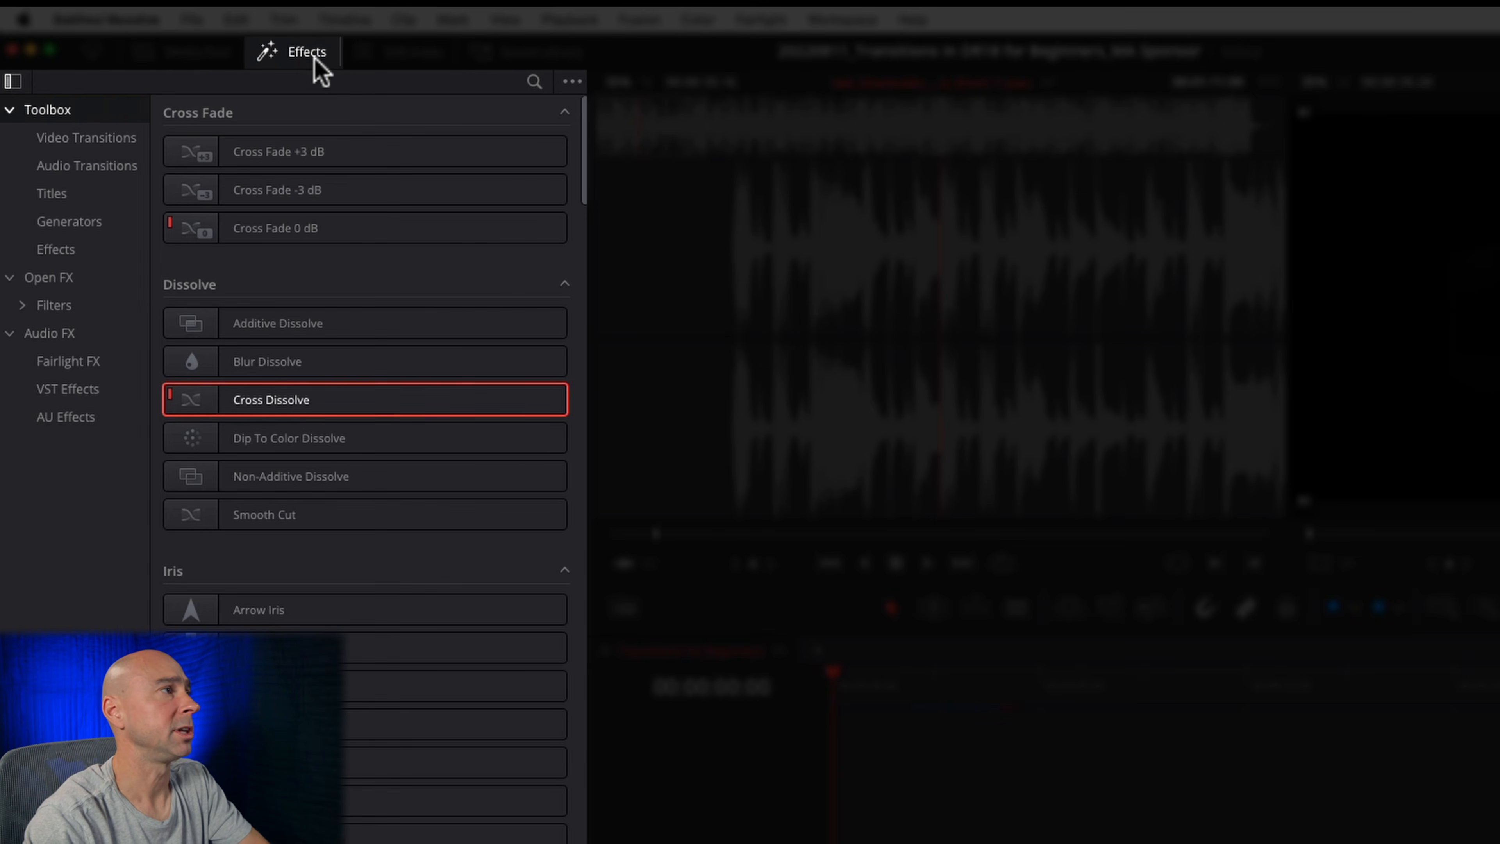
left_click(83, 140)
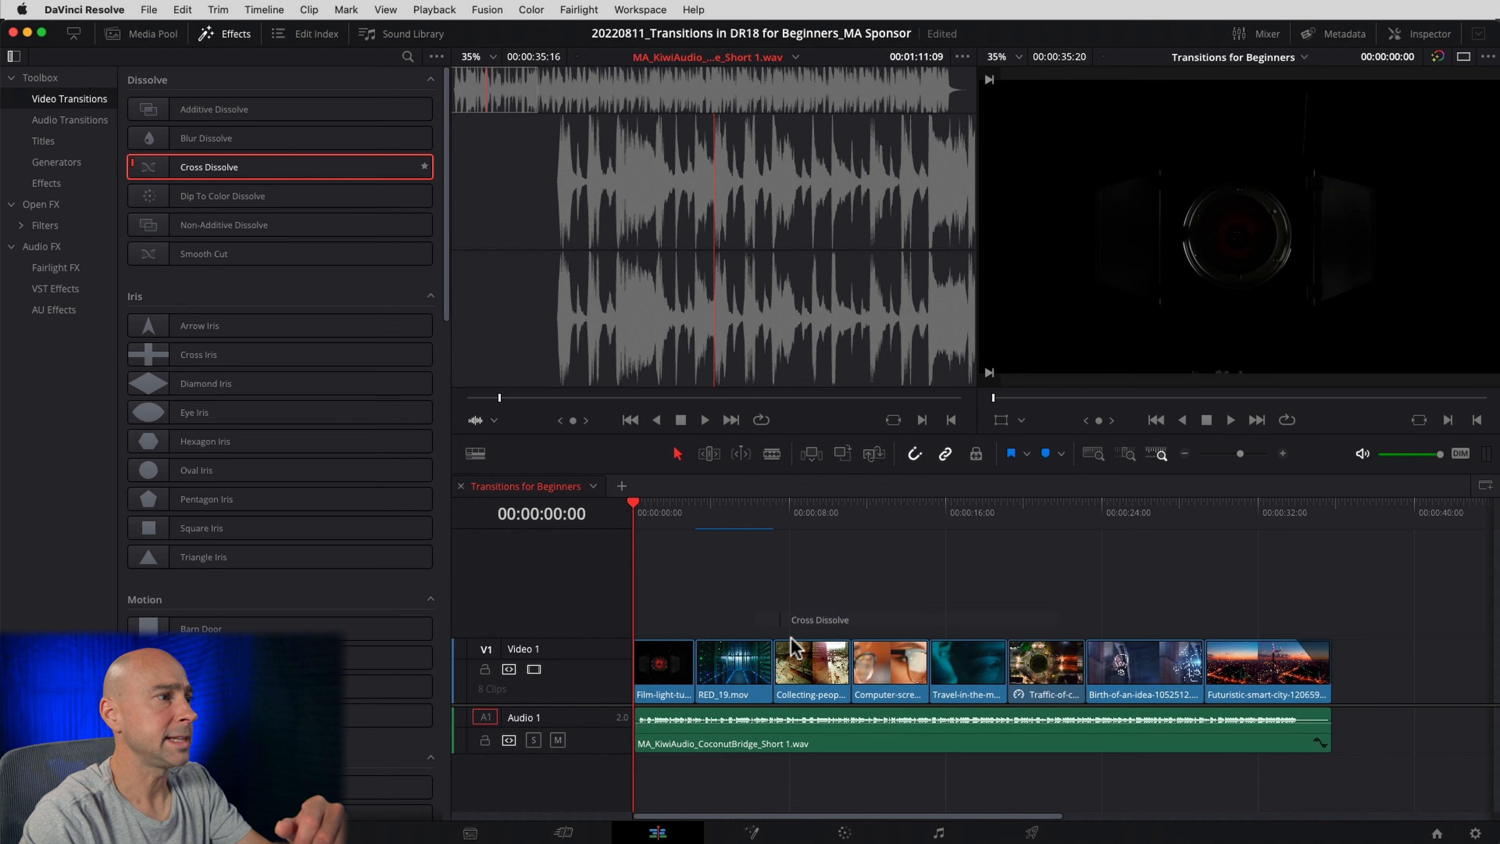
left_click_drag(790, 638, 774, 660)
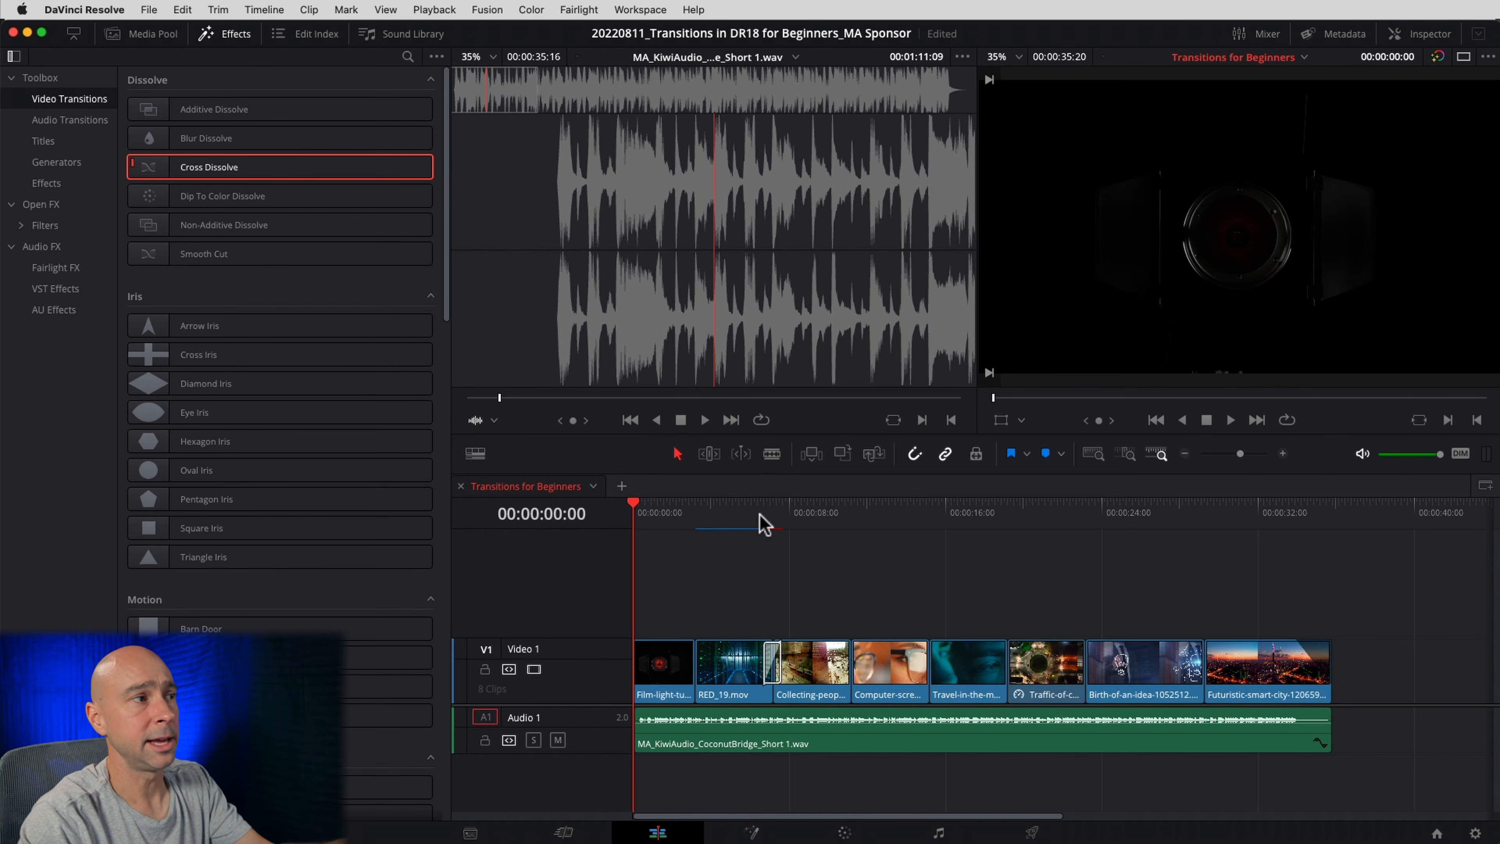
left_click(761, 517)
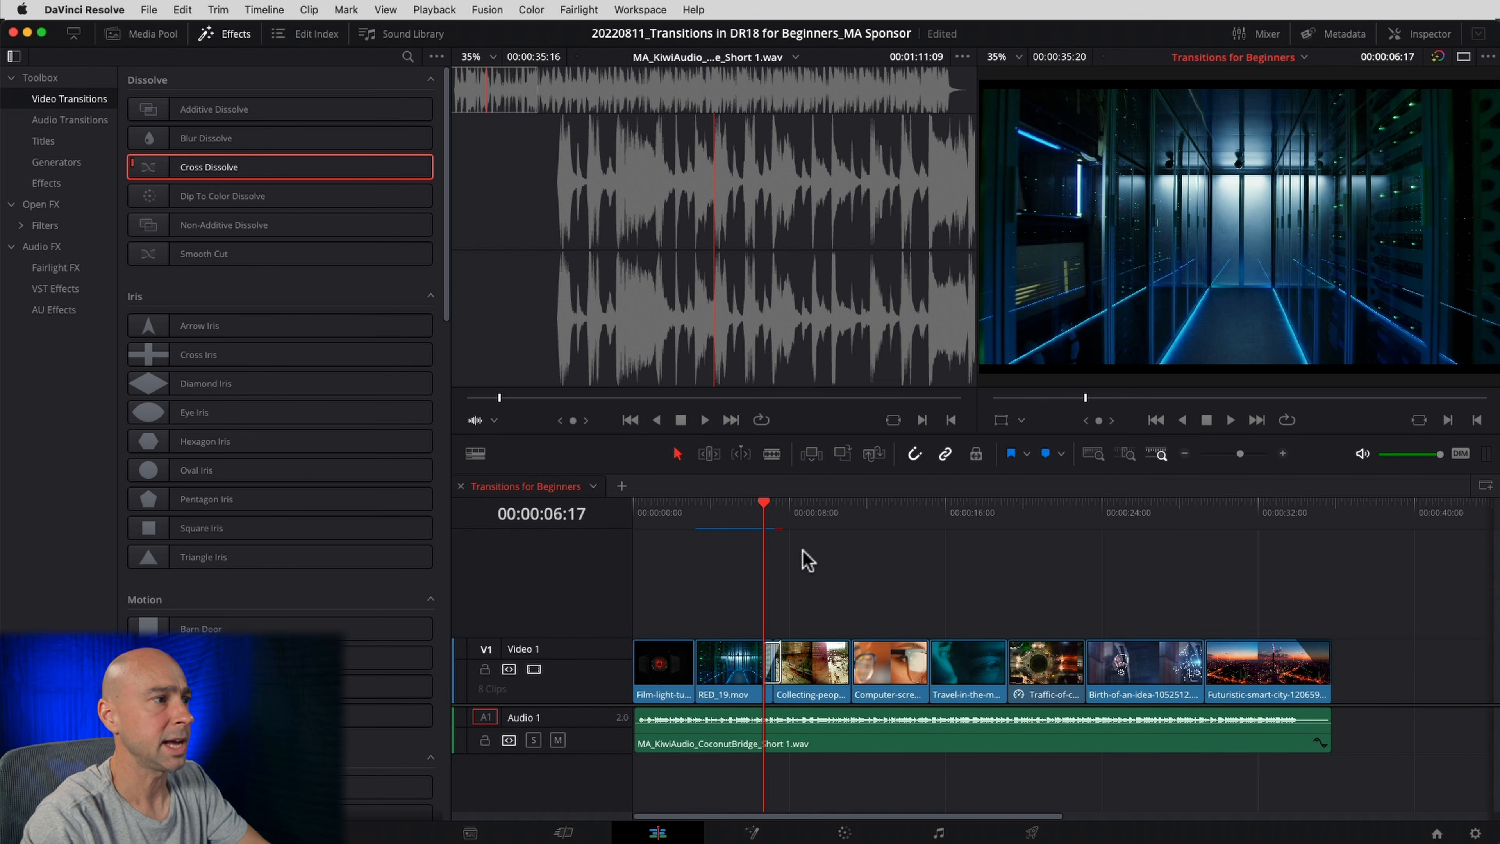
key("space")
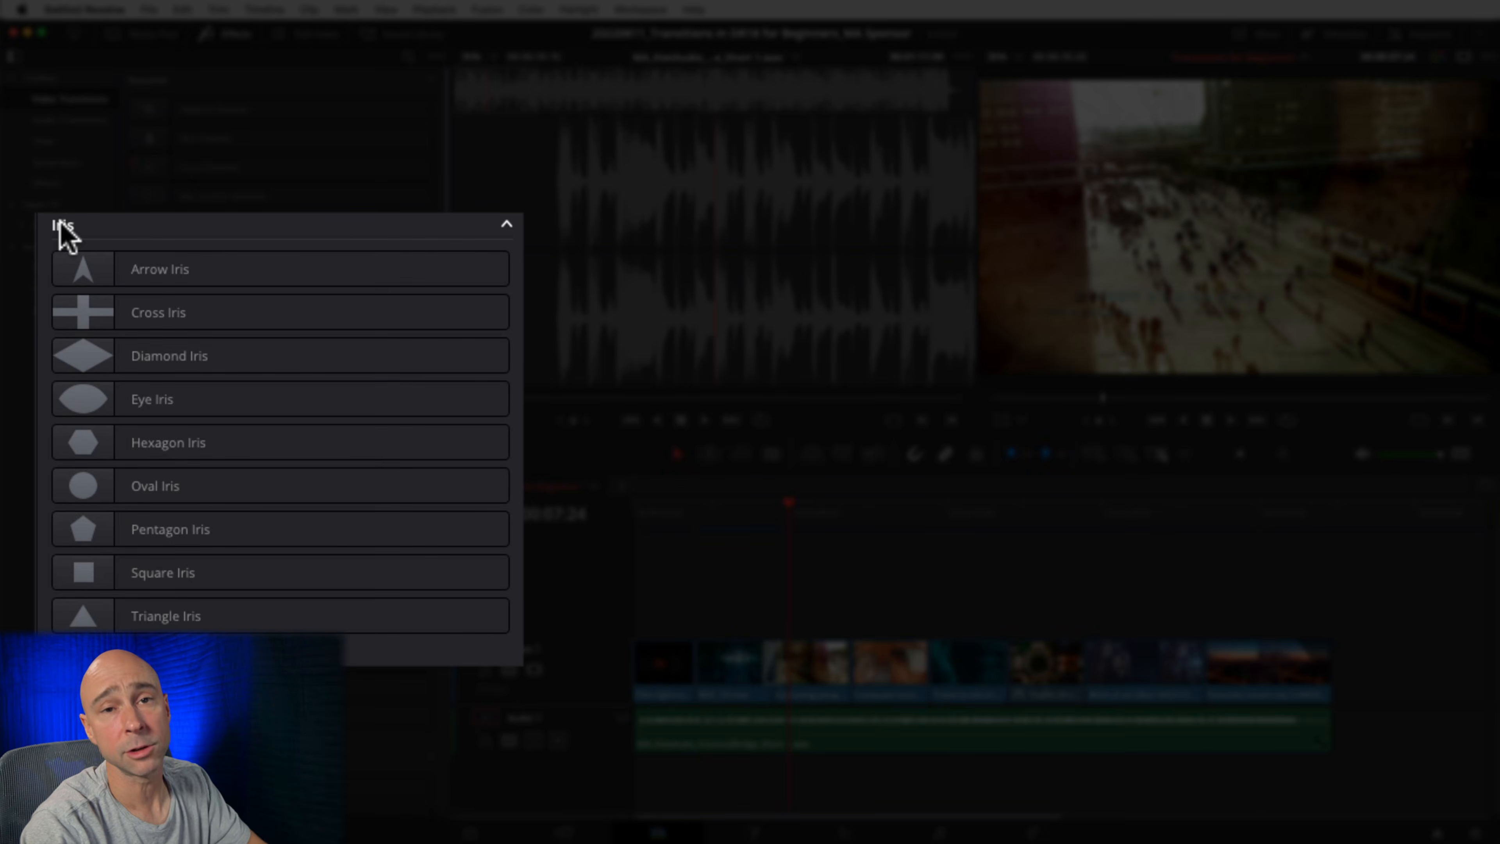
- Examine the Iris, Shape, Wipe, User and Fusion transitions, previewing them with the playhead at the start of the Computer-screen-reflection clip
scroll(157, 560, "down", 6)
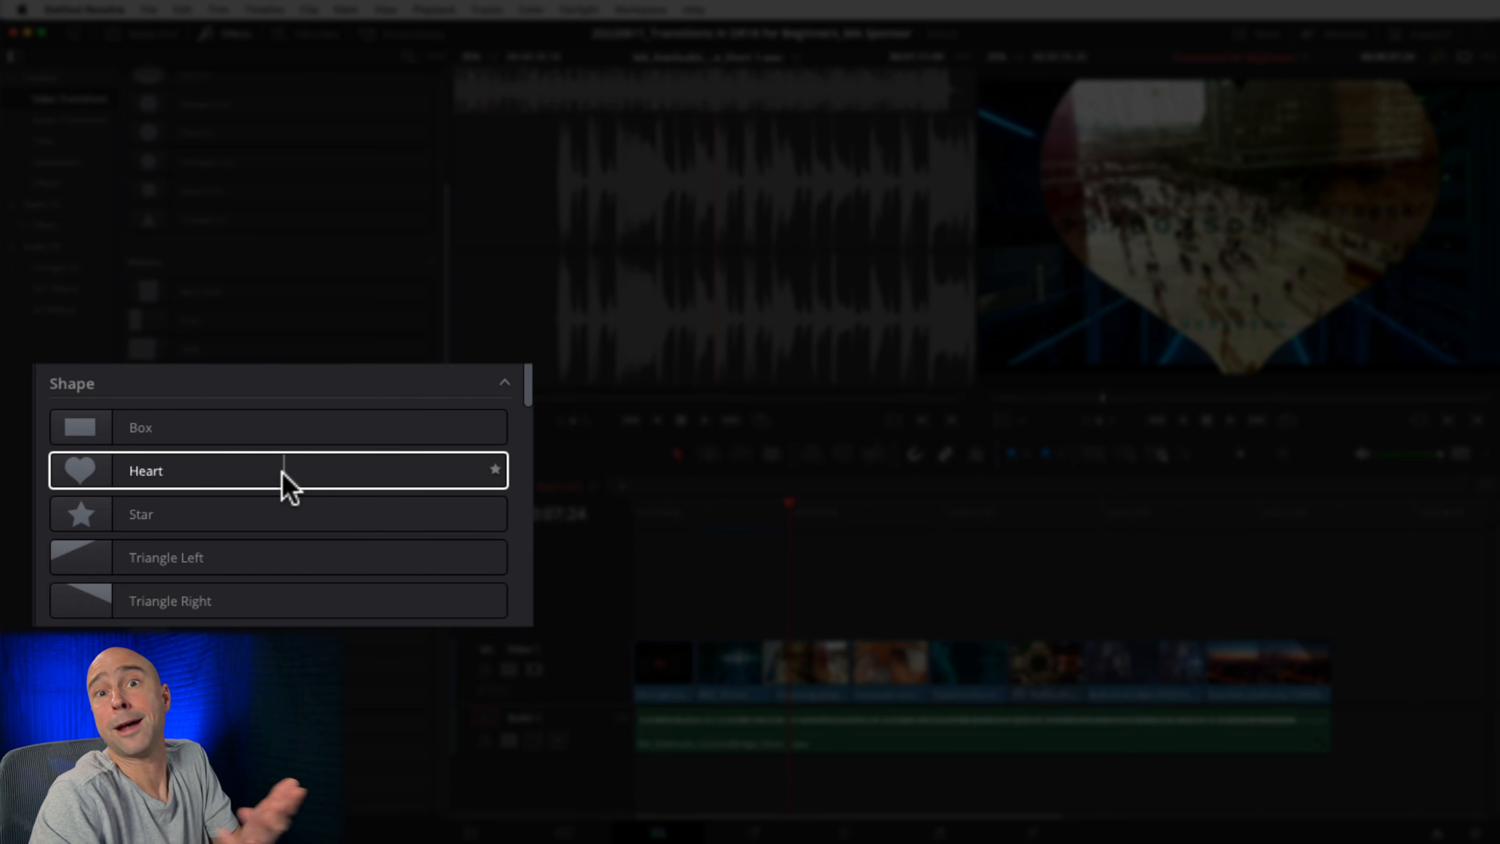
scroll(285, 496, "down", 5)
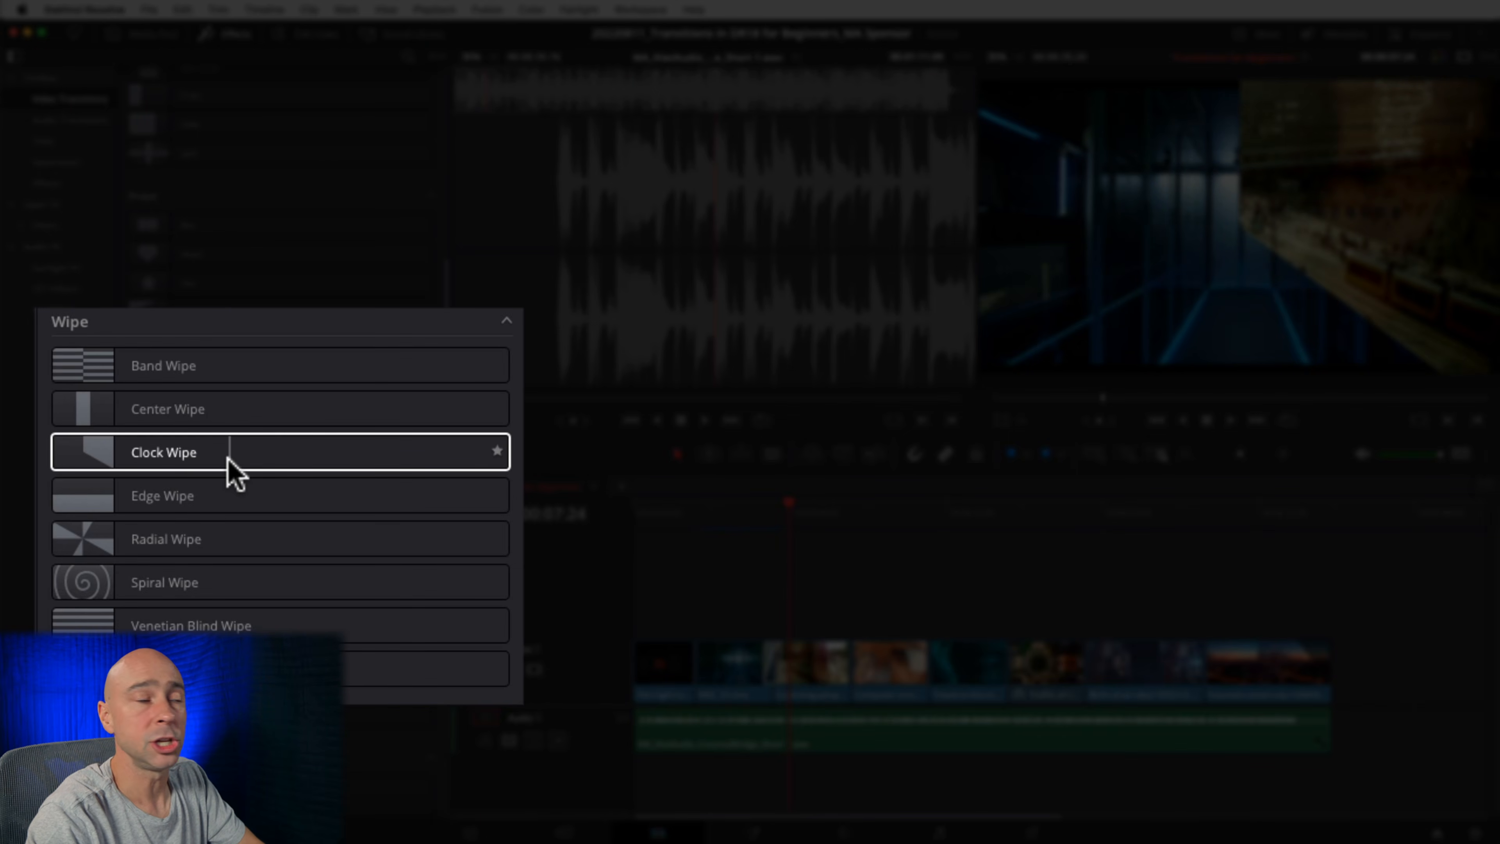
scroll(248, 482, "down", 8)
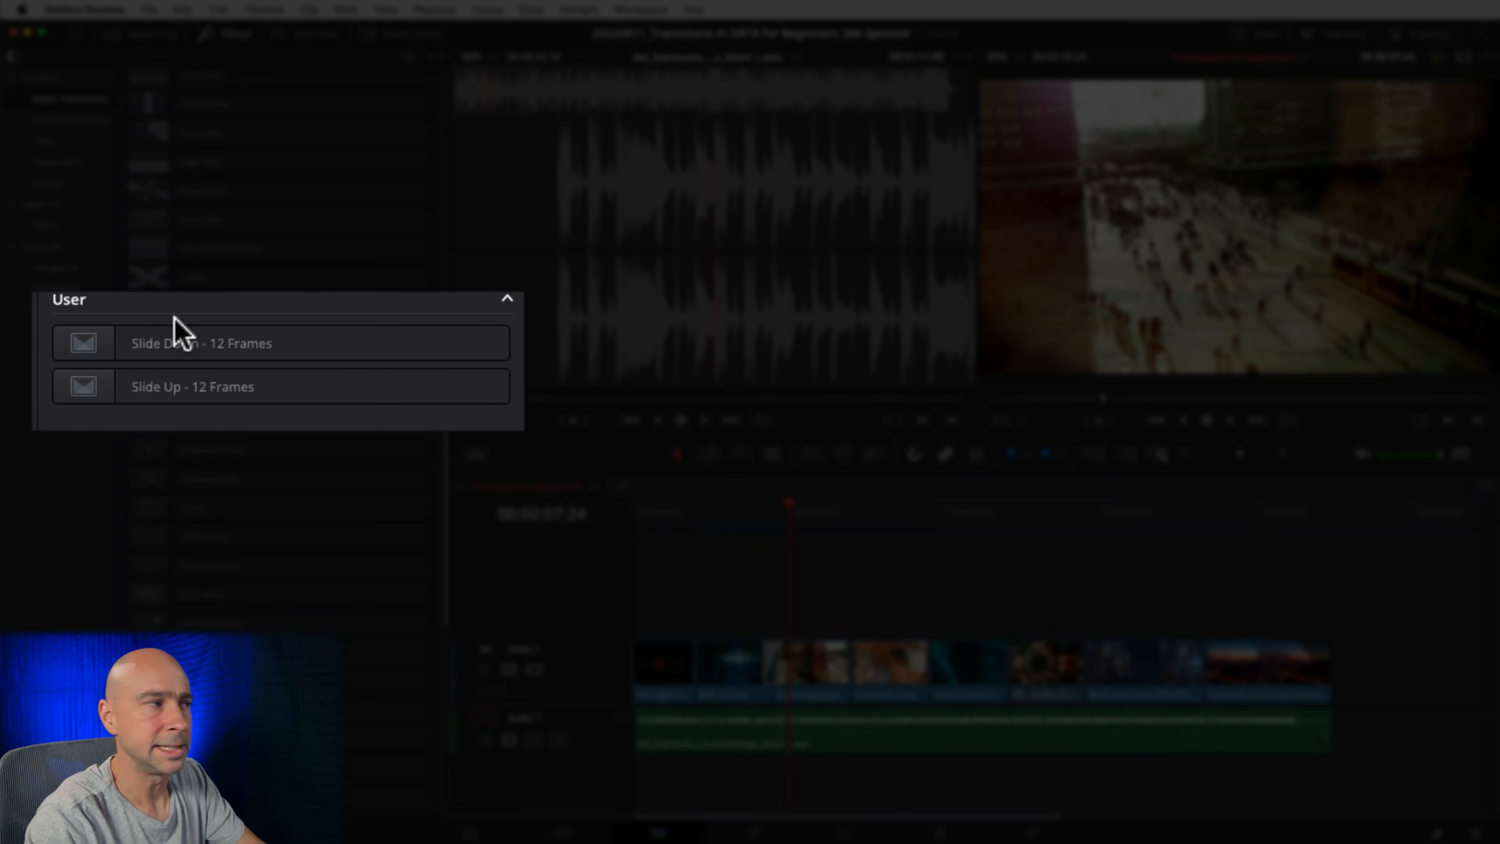
scroll(224, 436, "down", 3)
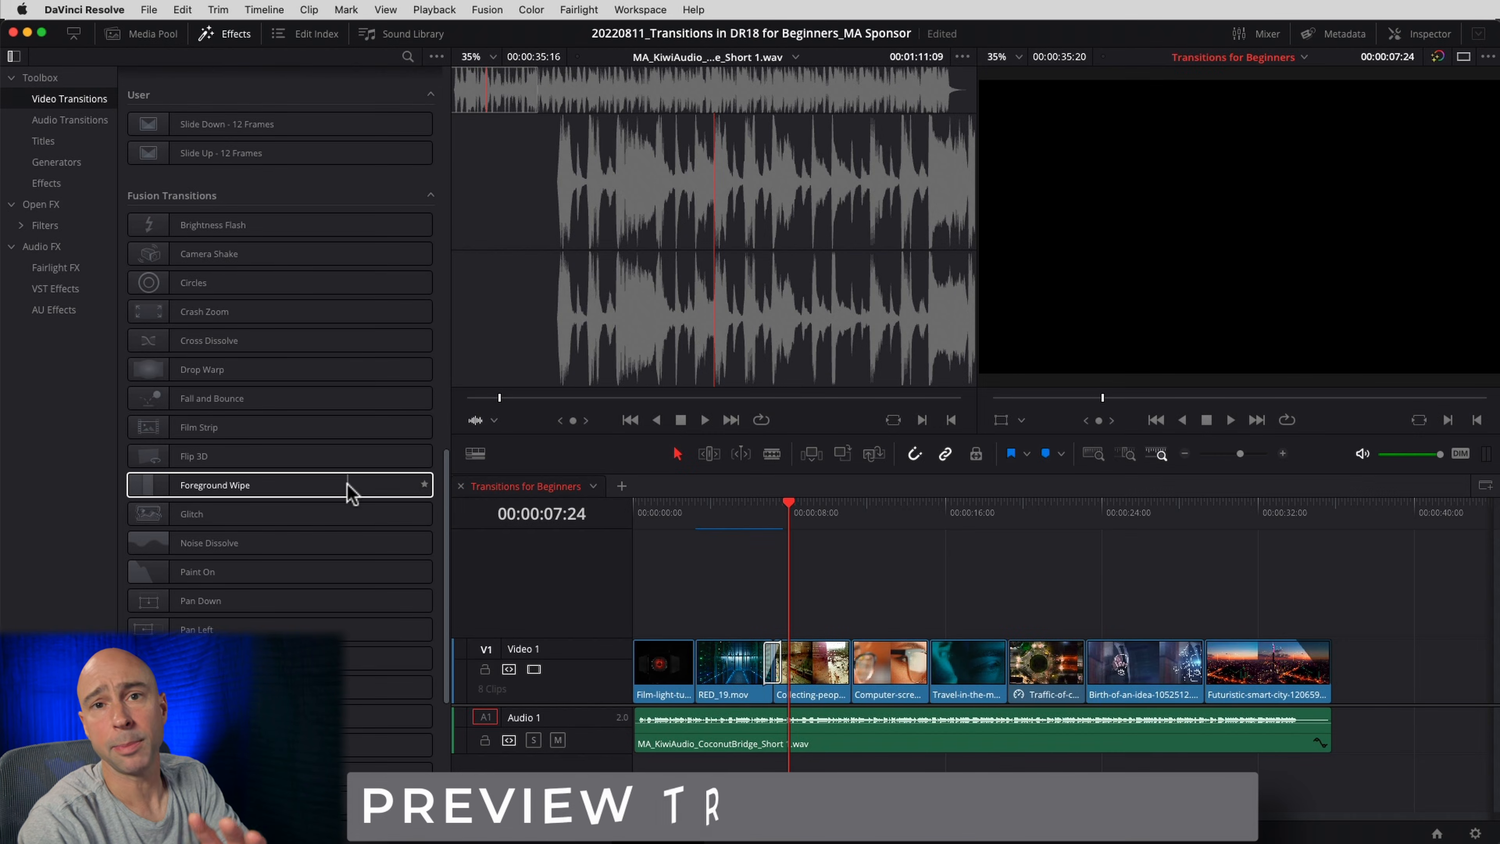
left_click(785, 502)
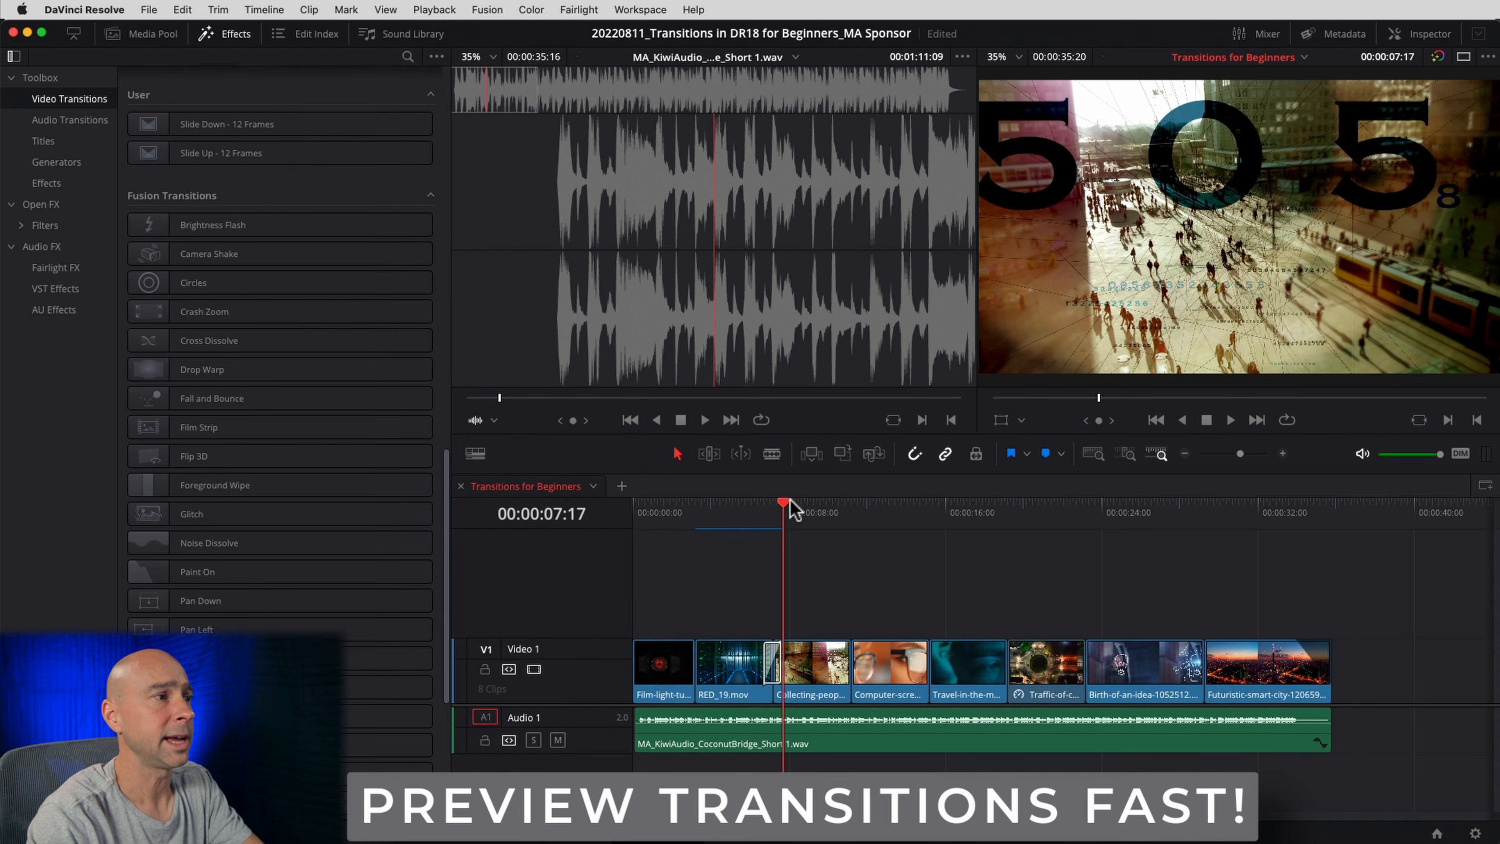
left_click_drag(822, 502, 847, 503)
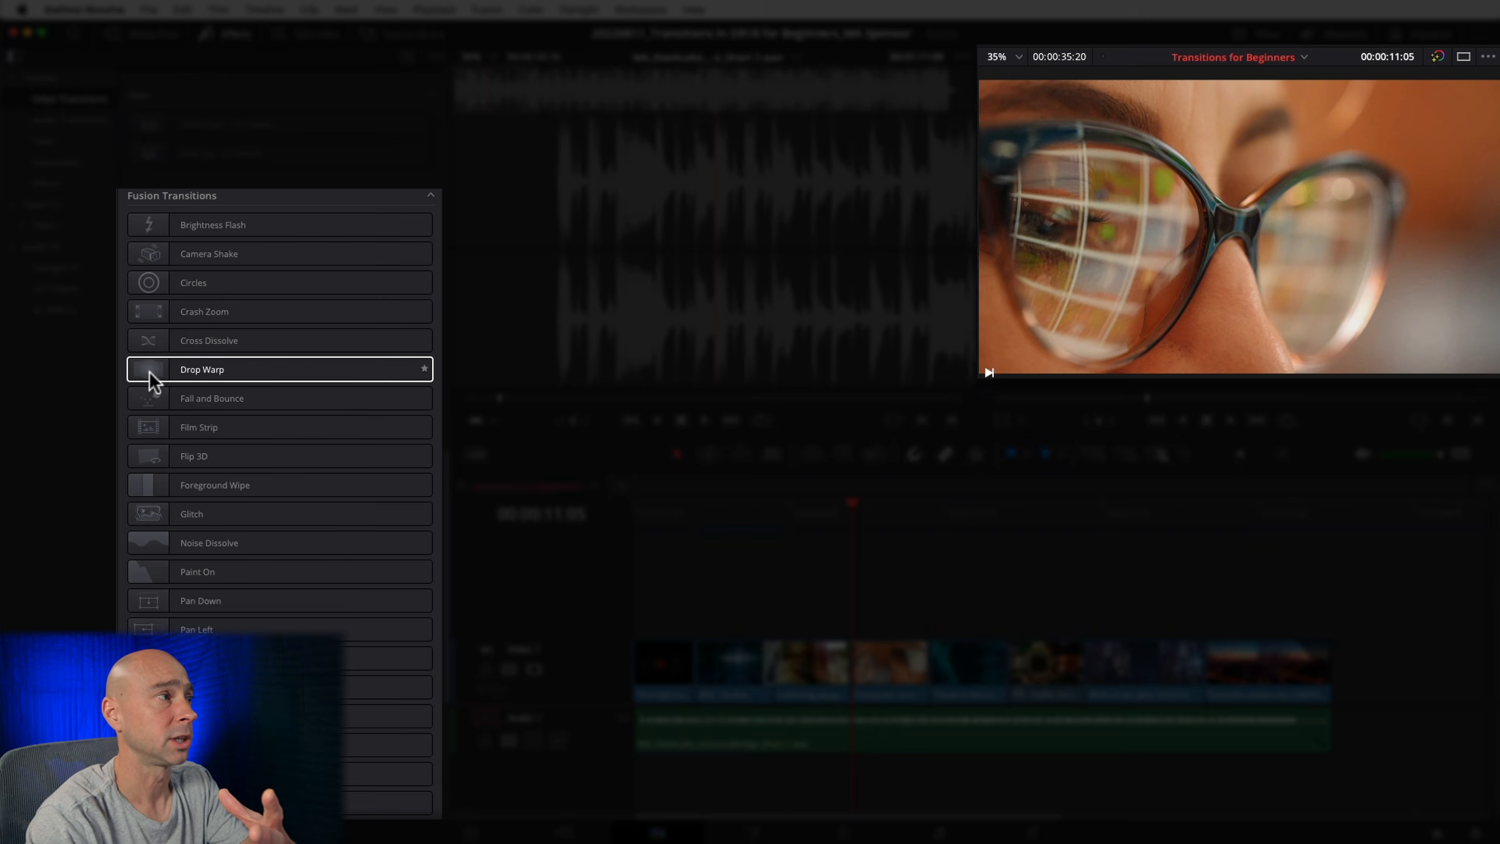
scroll(150, 377, "up", 8)
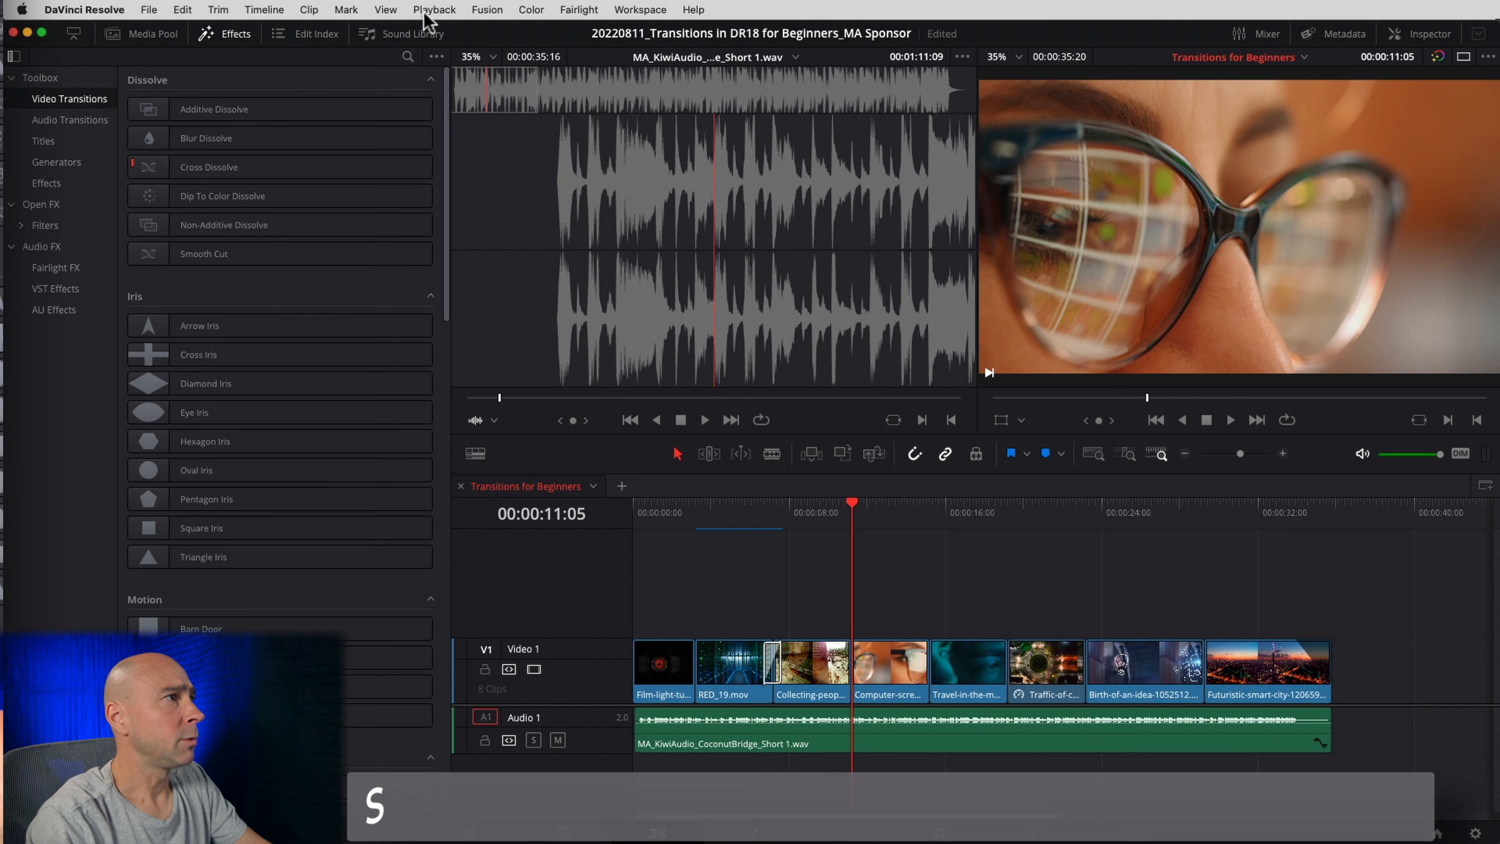
- Check which Render Cache mode is active for transition playback
left_click(437, 10)
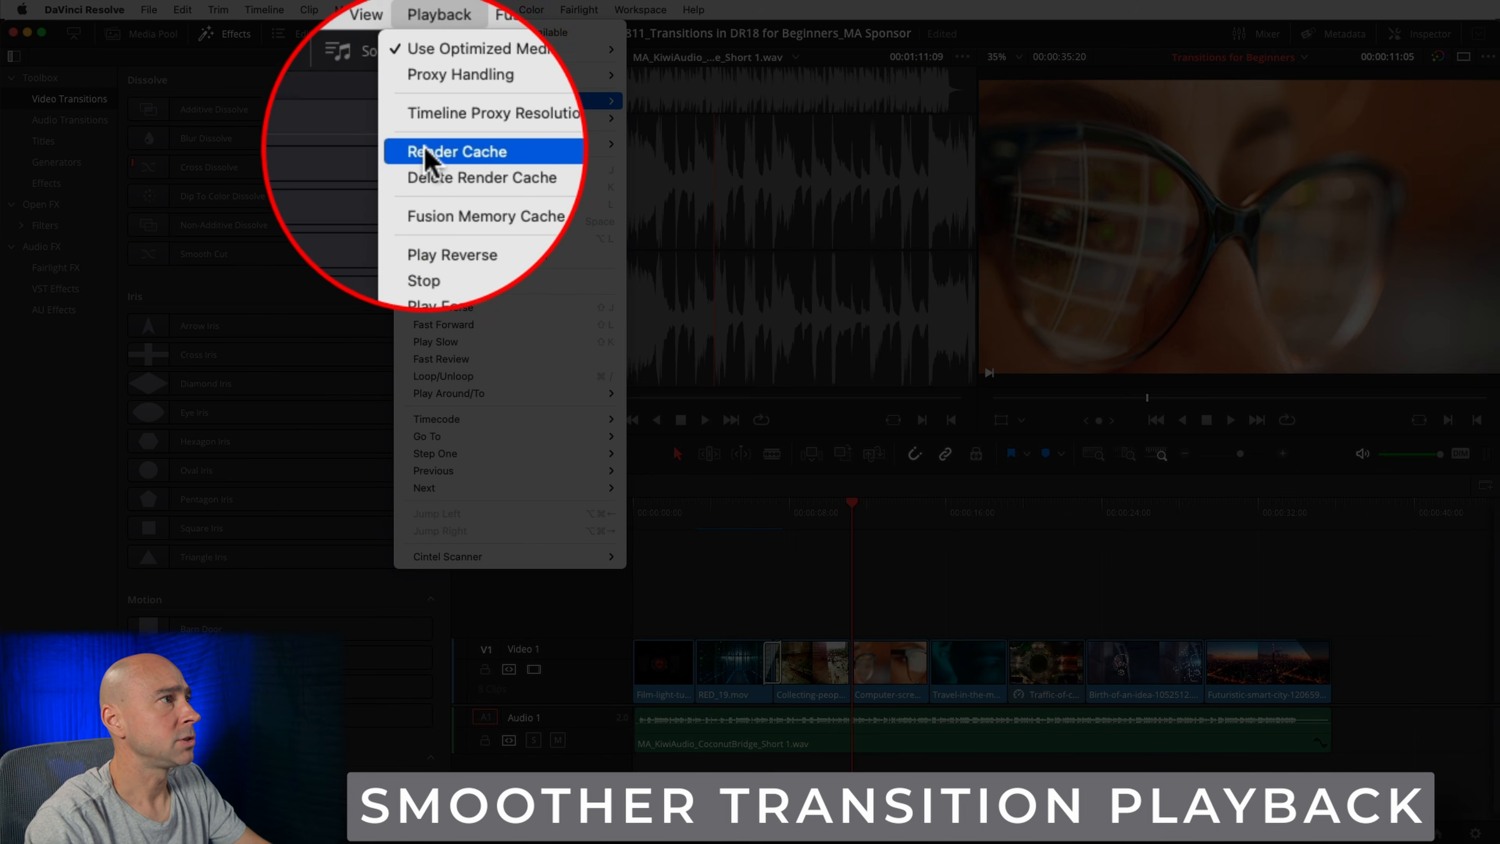
mouse_move(424, 102)
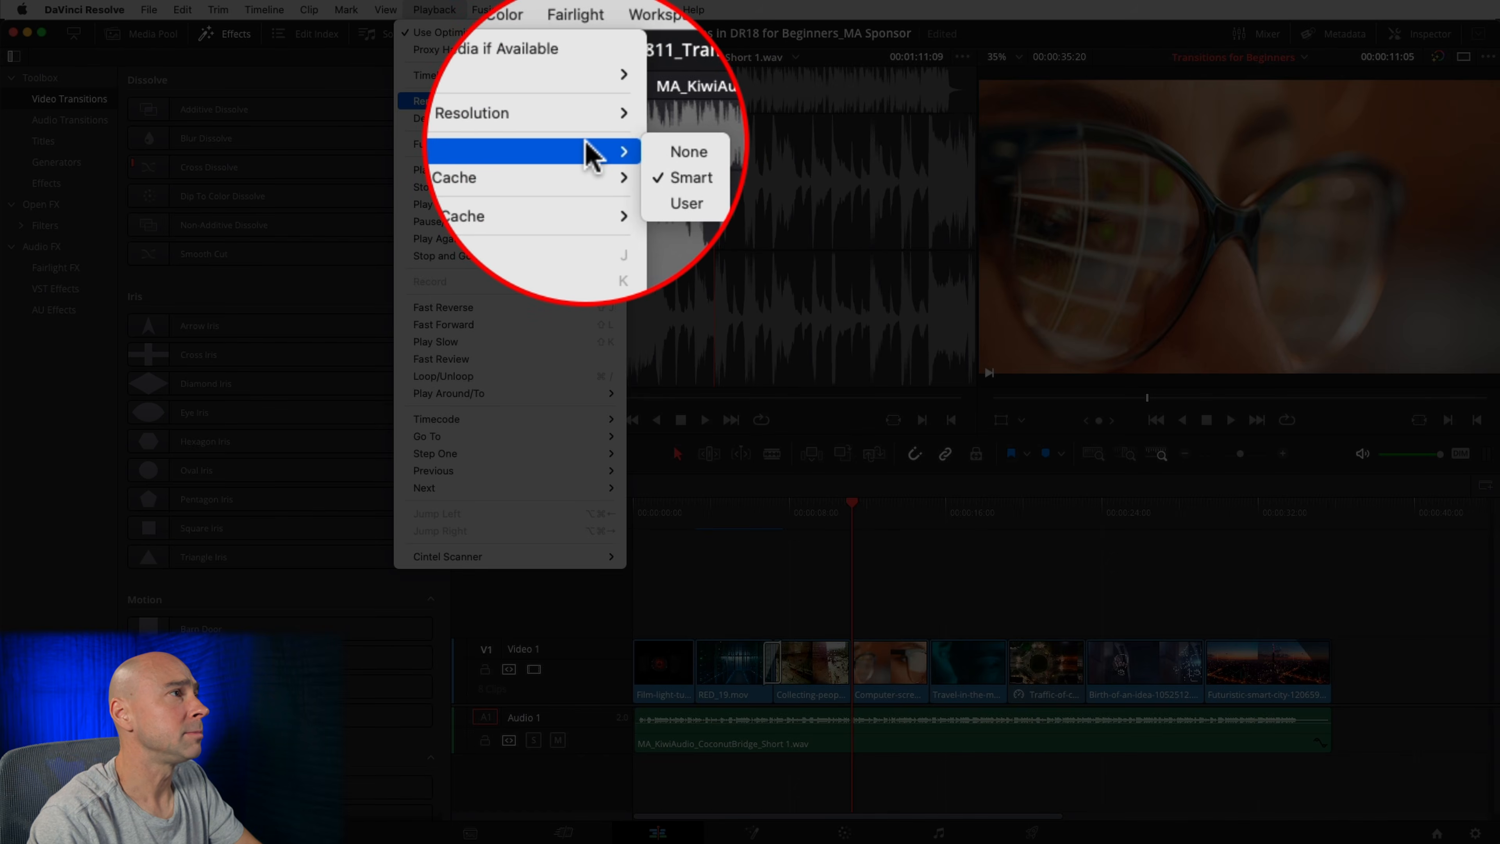
mouse_move(481, 77)
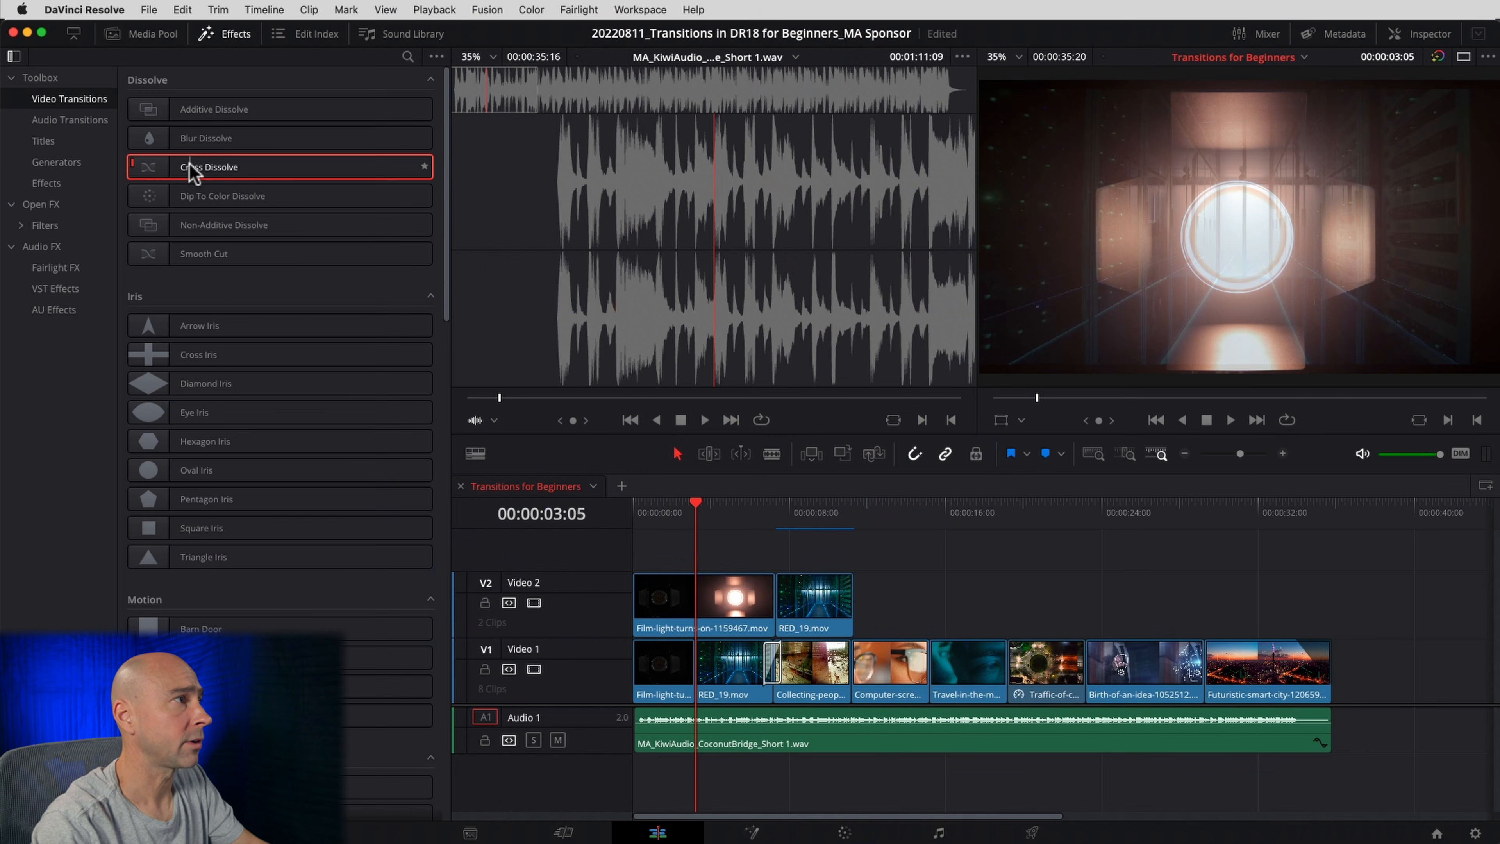
- Try to apply a Cross Dissolve at the cut between the Film-light-turns-on clip and RED_19.mov on Video 2
left_click_drag(191, 173, 784, 579)
left_click_drag(780, 633, 771, 596)
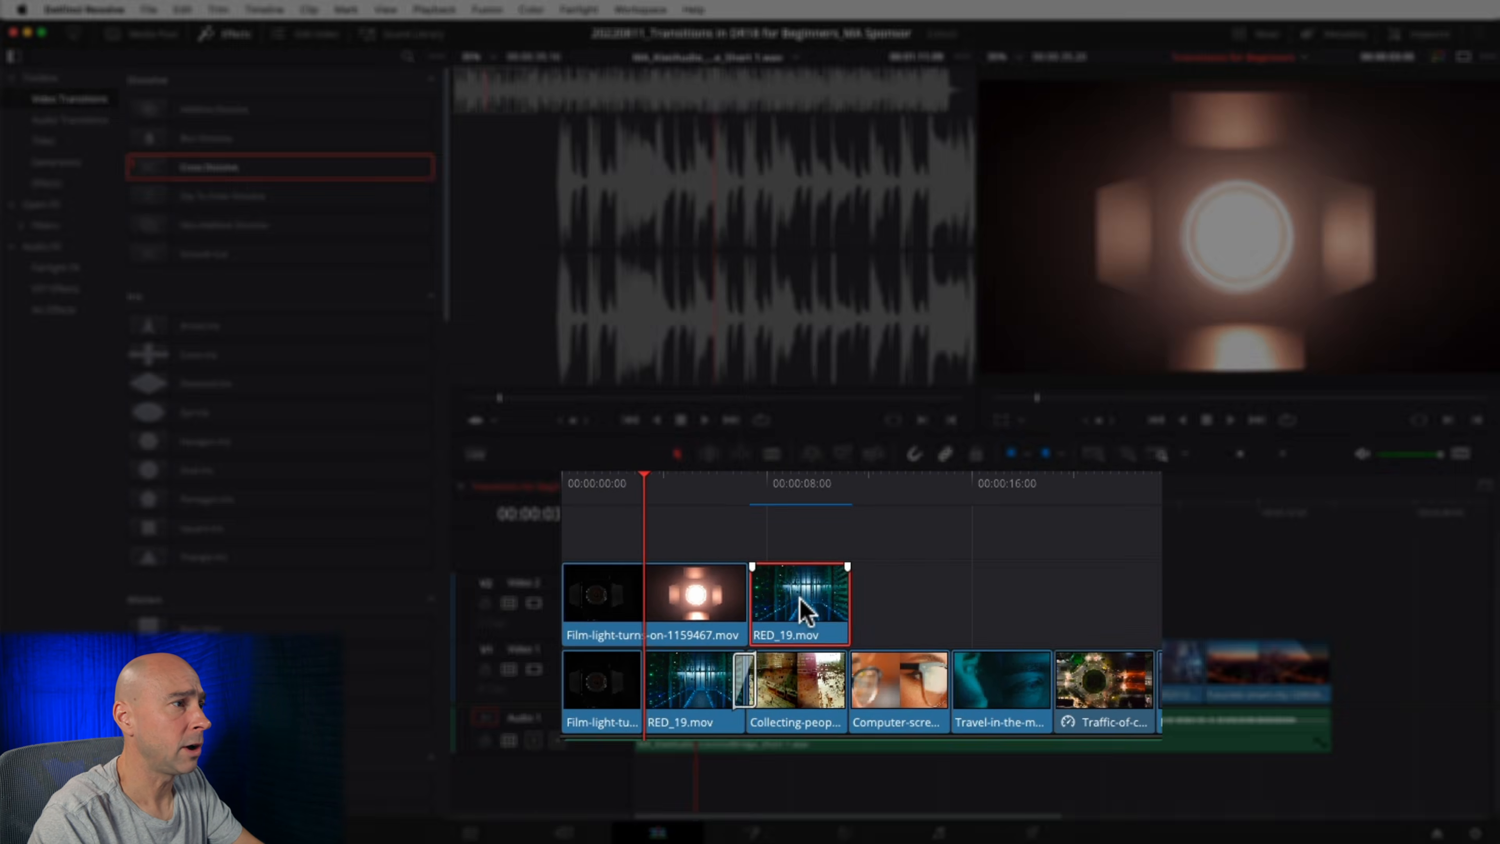
left_click_drag(814, 600, 760, 602)
left_click(703, 609)
left_click_drag(716, 590, 800, 610)
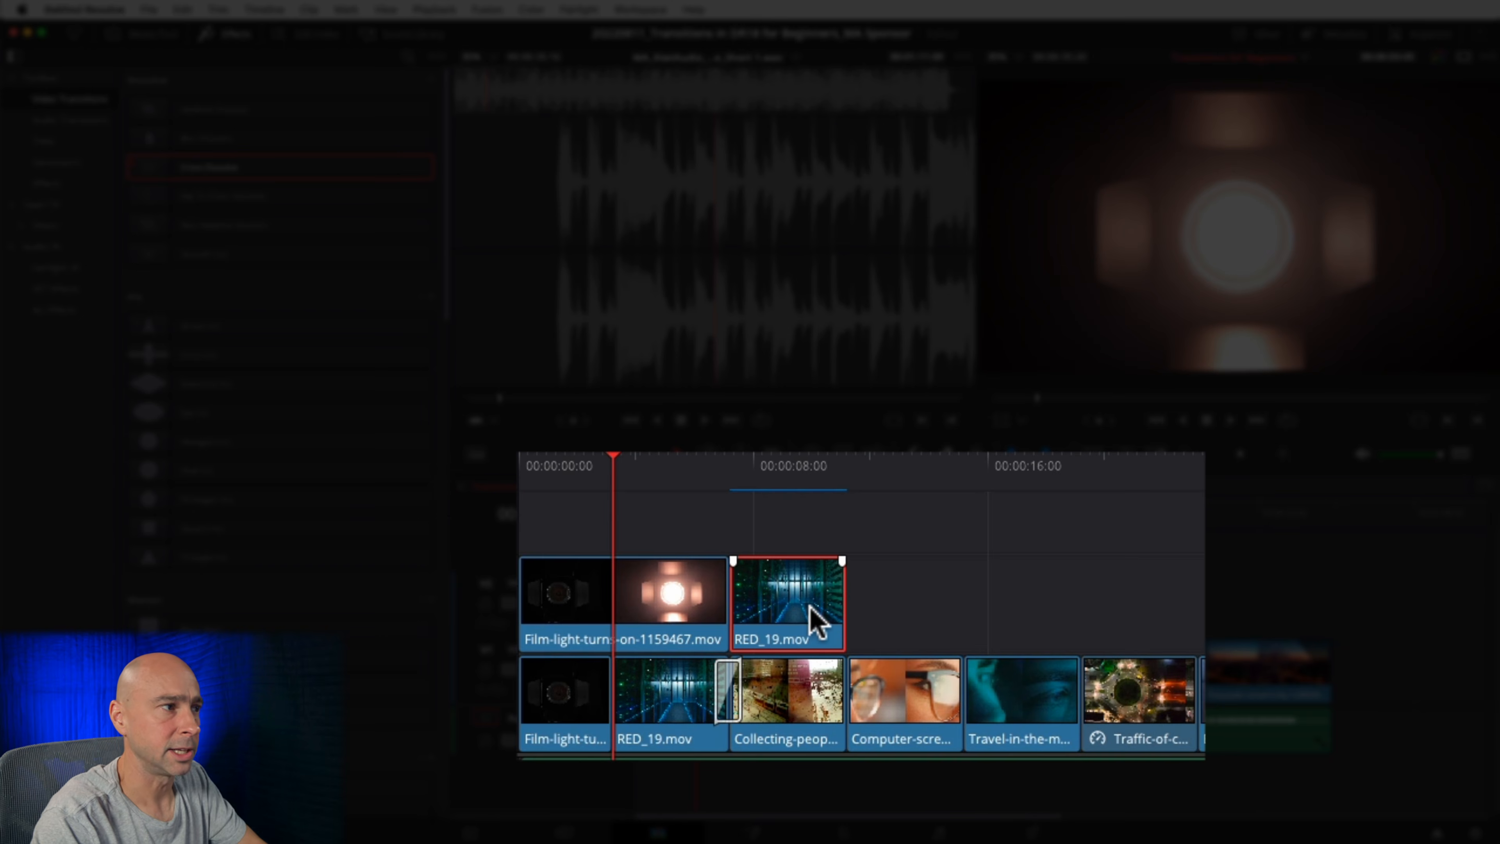
- Switch to Trim Edit mode and slip the content of RED_19.mov on Video 2 by about -01:18
left_click(677, 454)
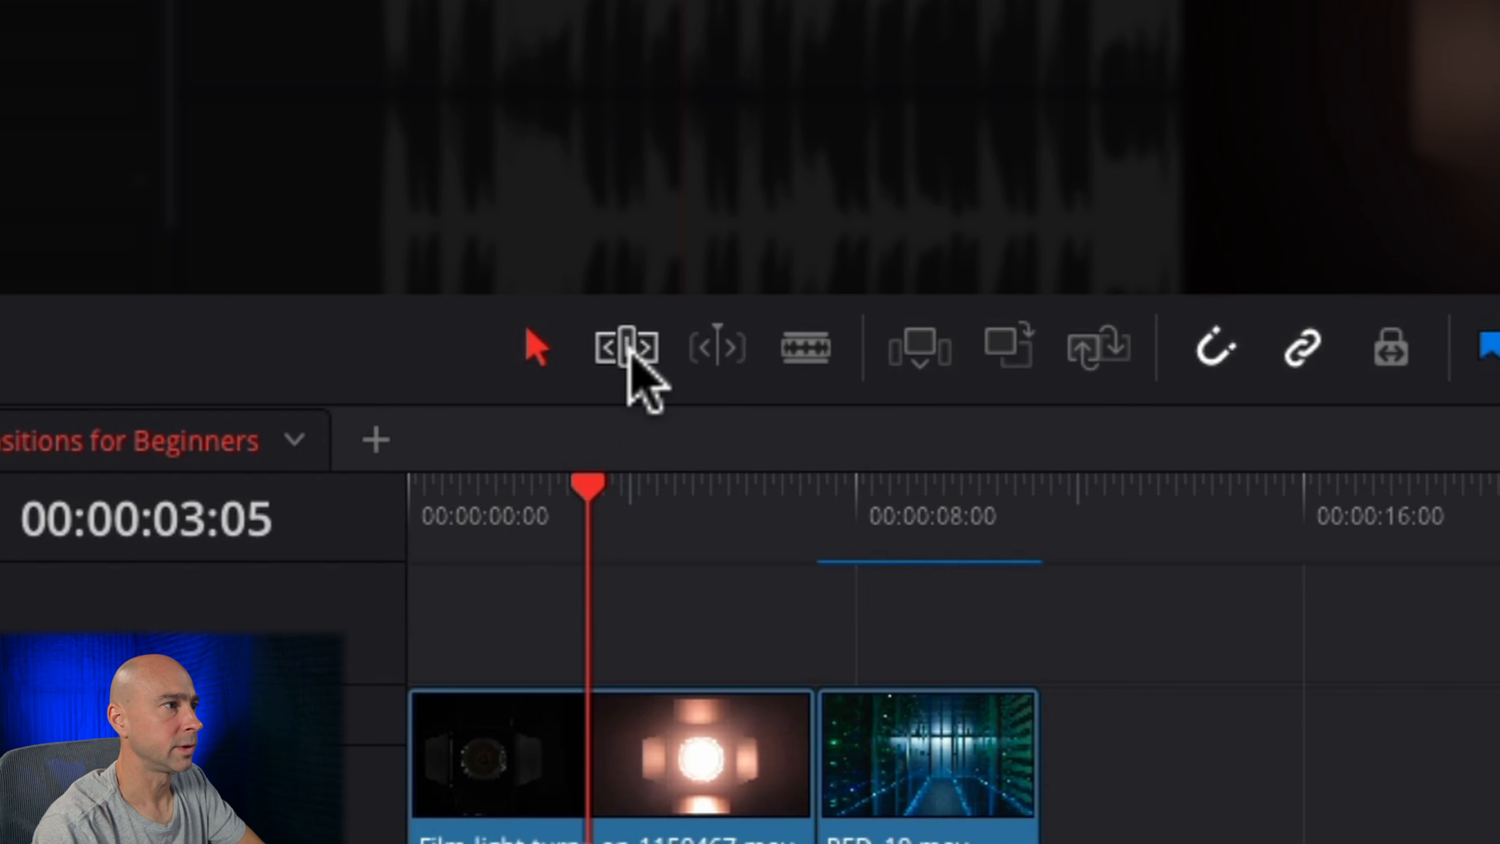
left_click(627, 351)
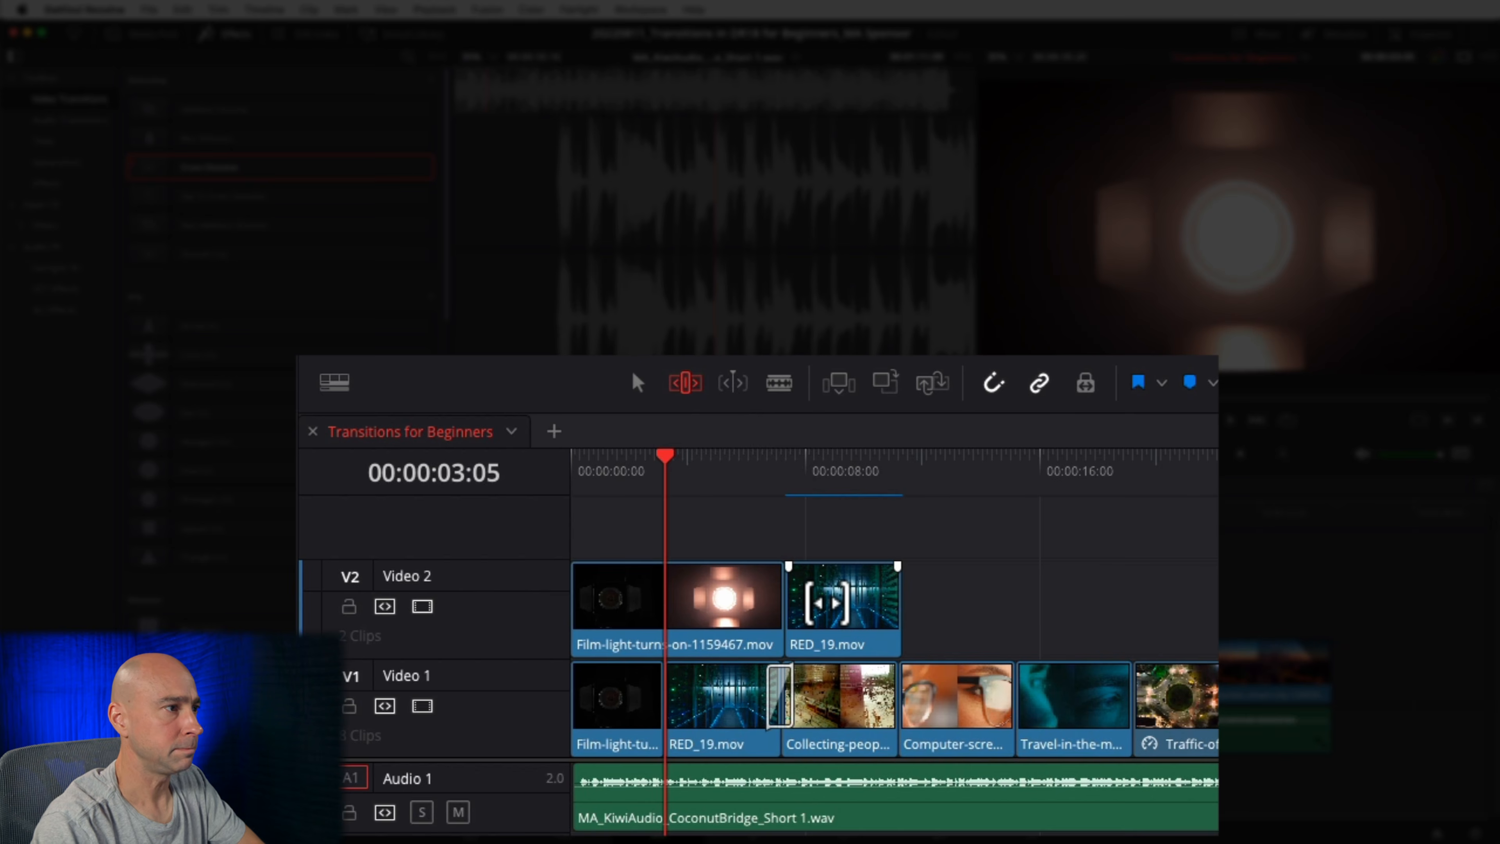
left_click_drag(826, 603, 777, 619)
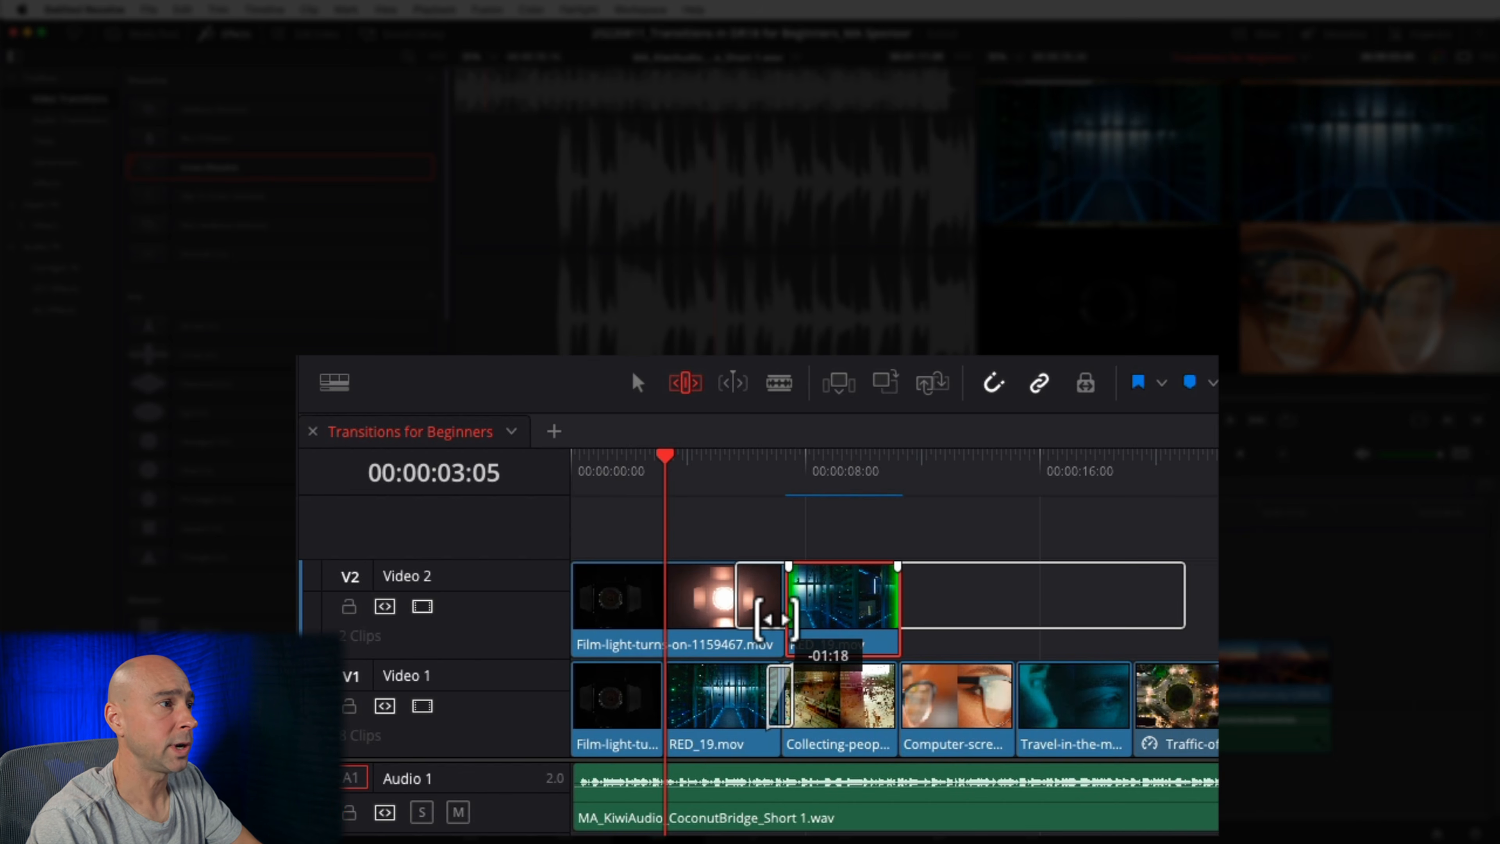
left_click_drag(775, 618, 776, 620)
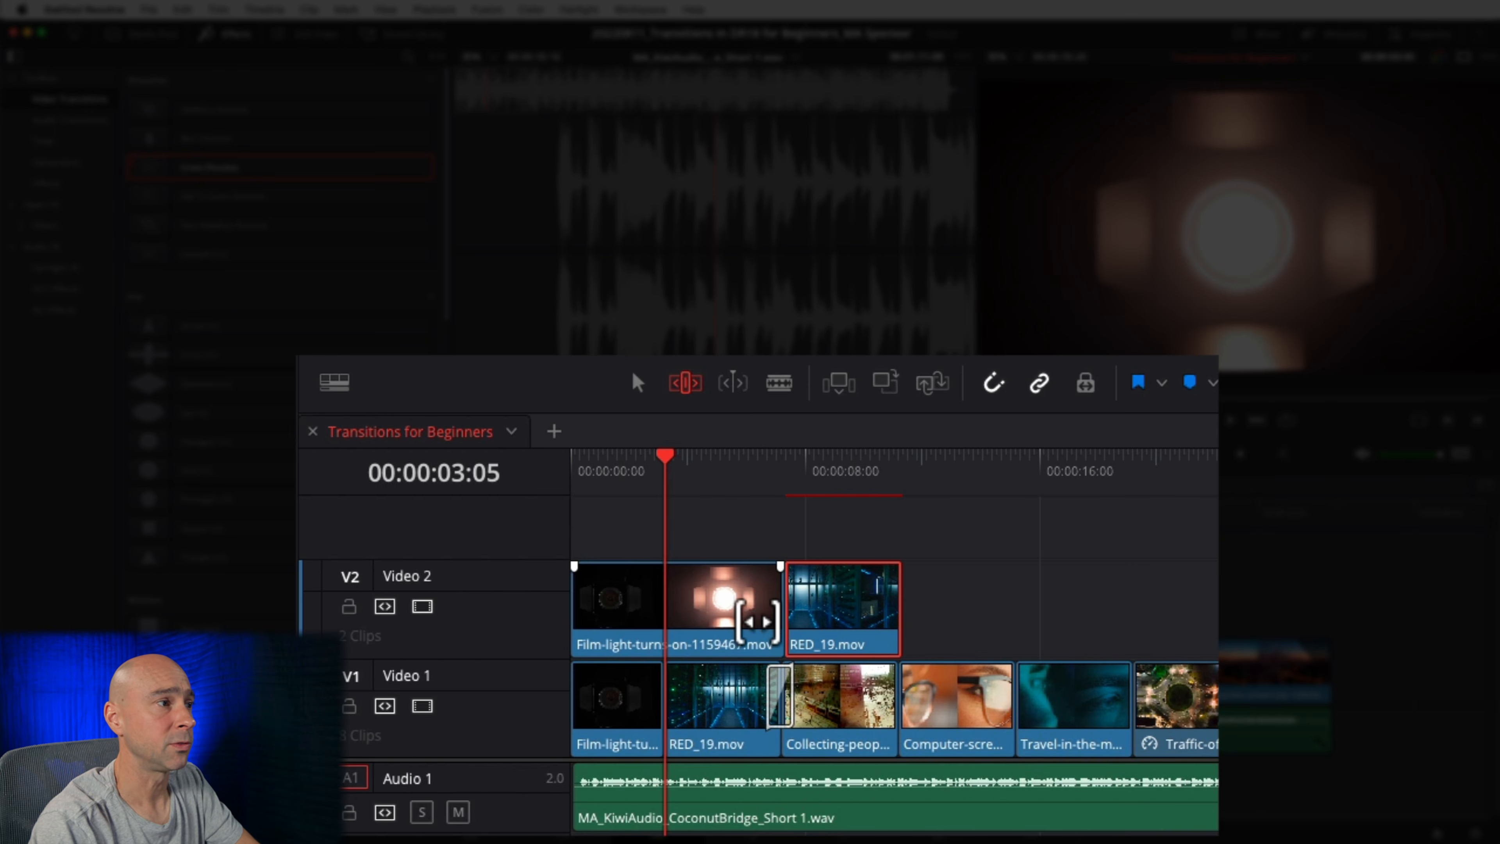
- Slip the content of the Film-light-turns-on clip on Video 2 to free up handle frames at its end
left_click(721, 608)
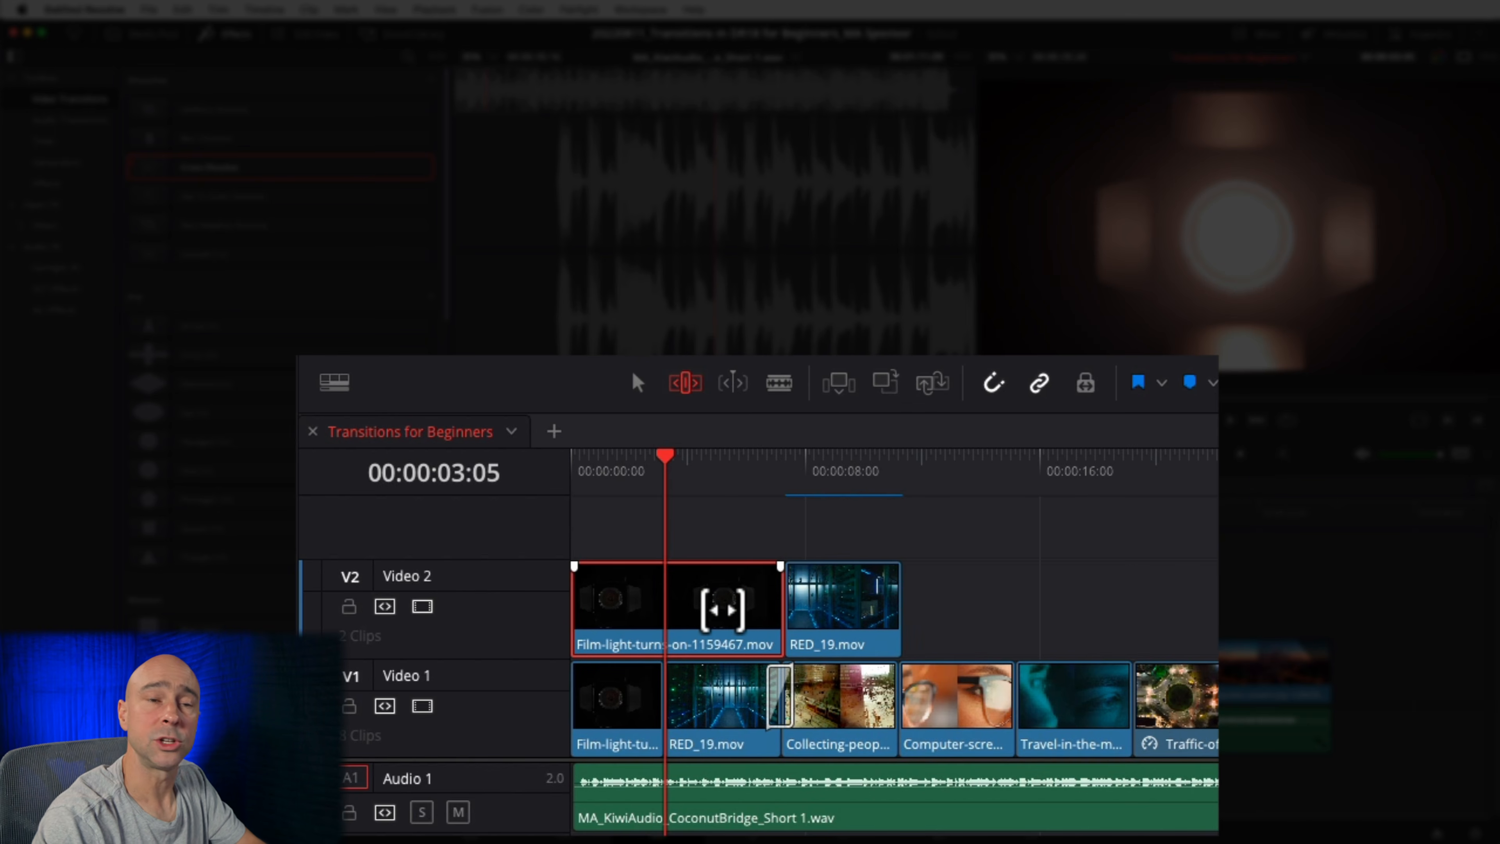
mouse_move(717, 602)
left_mouse_down()
mouse_move(755, 601)
mouse_move(735, 604)
left_mouse_up()
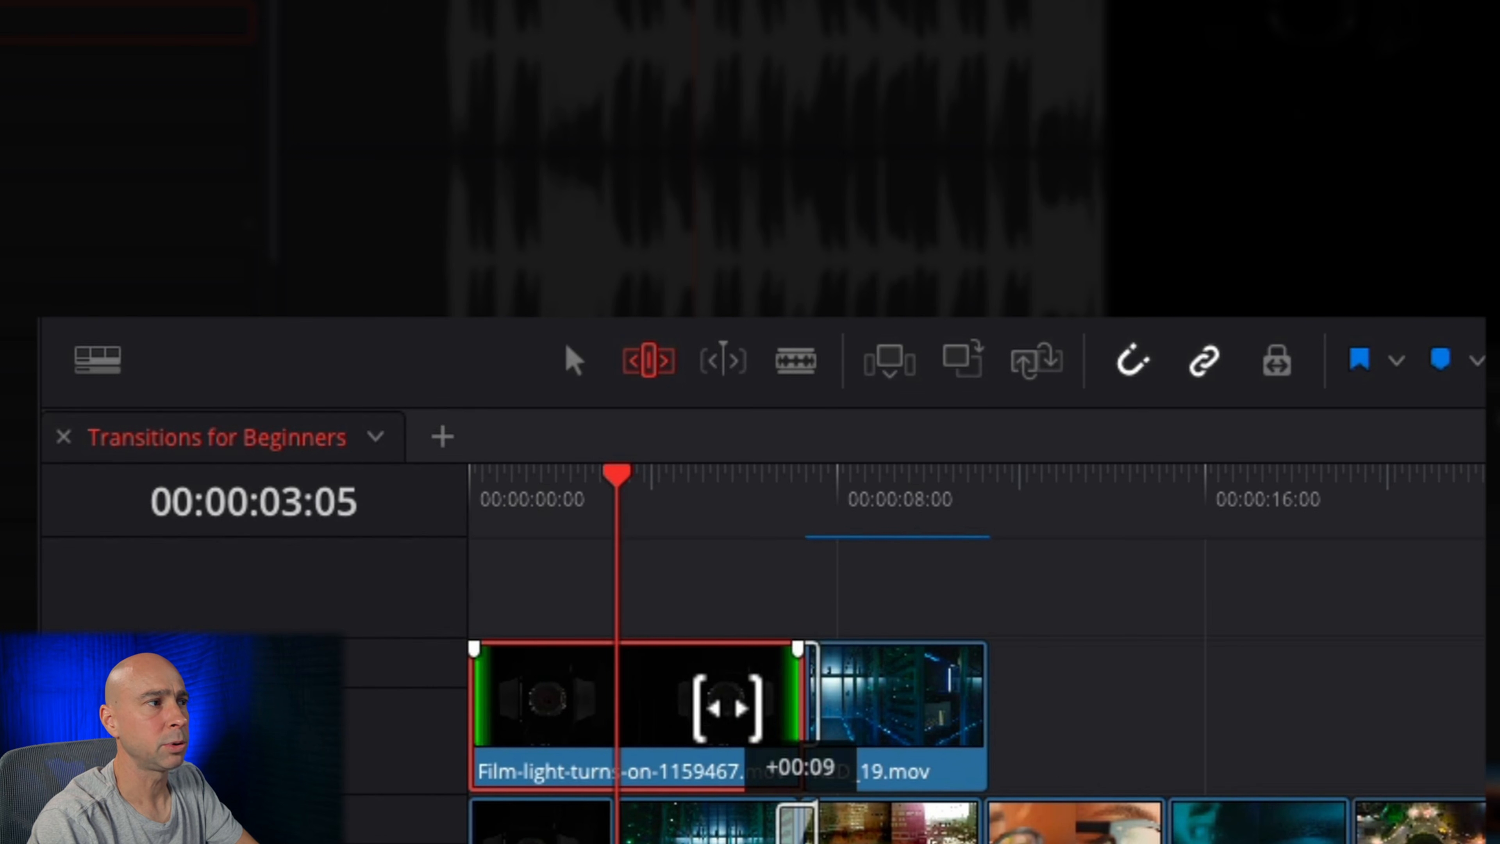
mouse_move(727, 708)
left_mouse_down()
mouse_move(764, 703)
mouse_move(772, 738)
mouse_move(652, 728)
mouse_move(754, 706)
left_mouse_up()
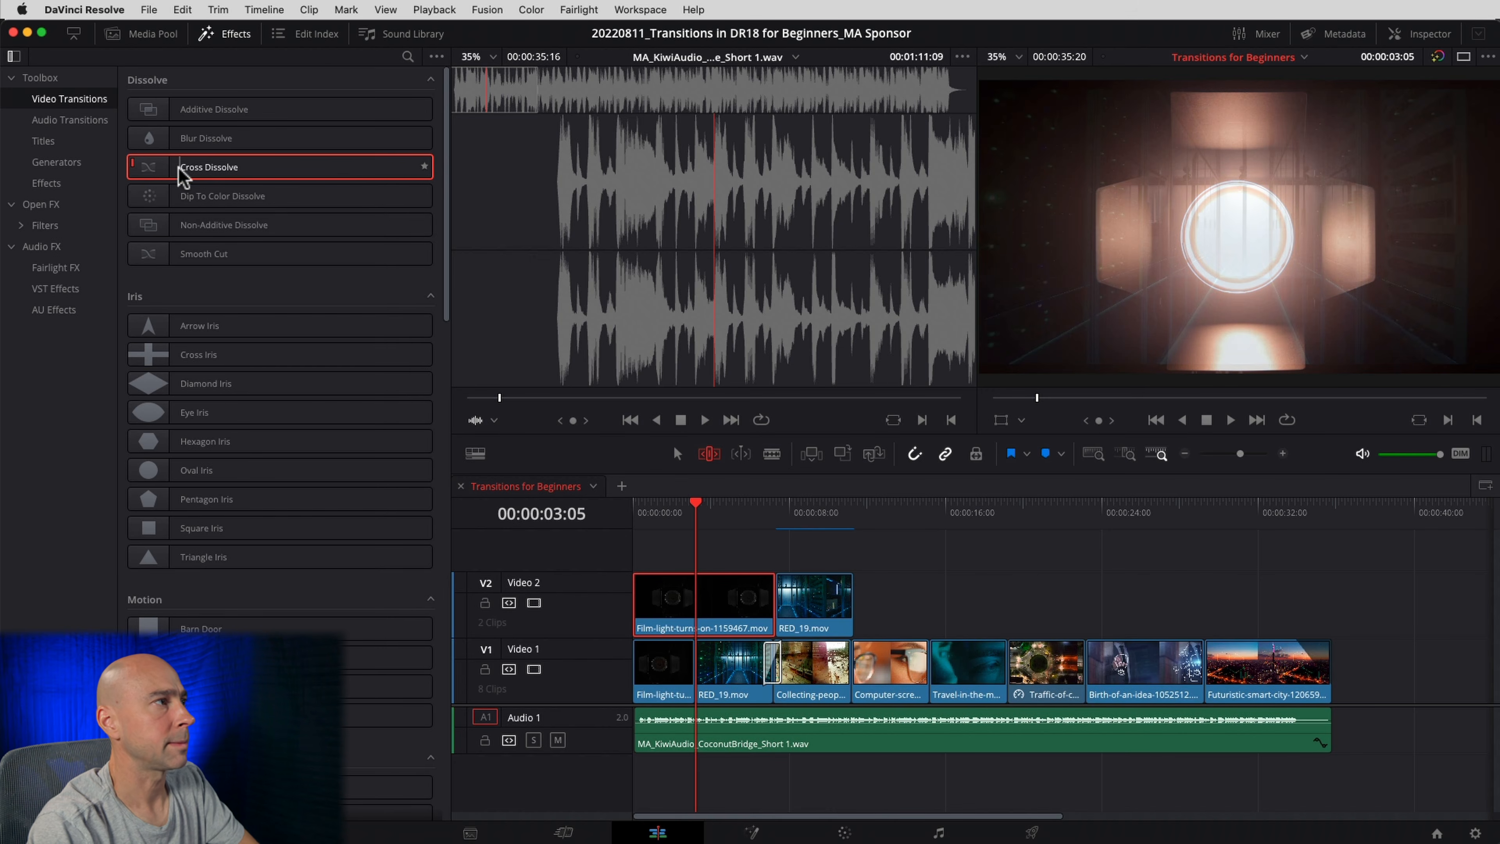
- Apply a Cross Dissolve between the Film-light-turns-on clip and RED_19.mov on Video 2 and play it back
left_click_drag(183, 176, 767, 608)
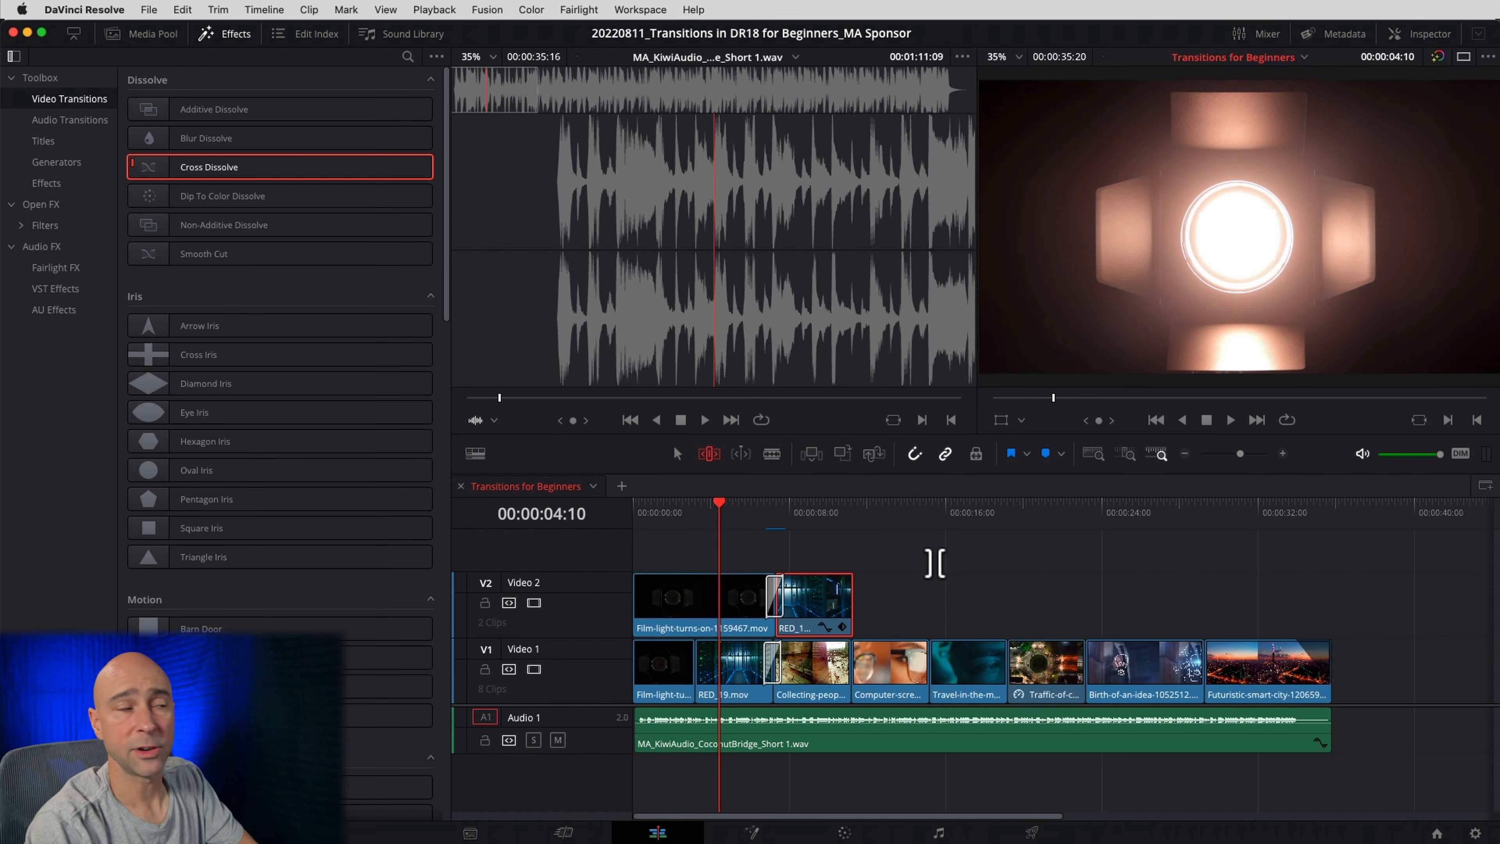
key("space")
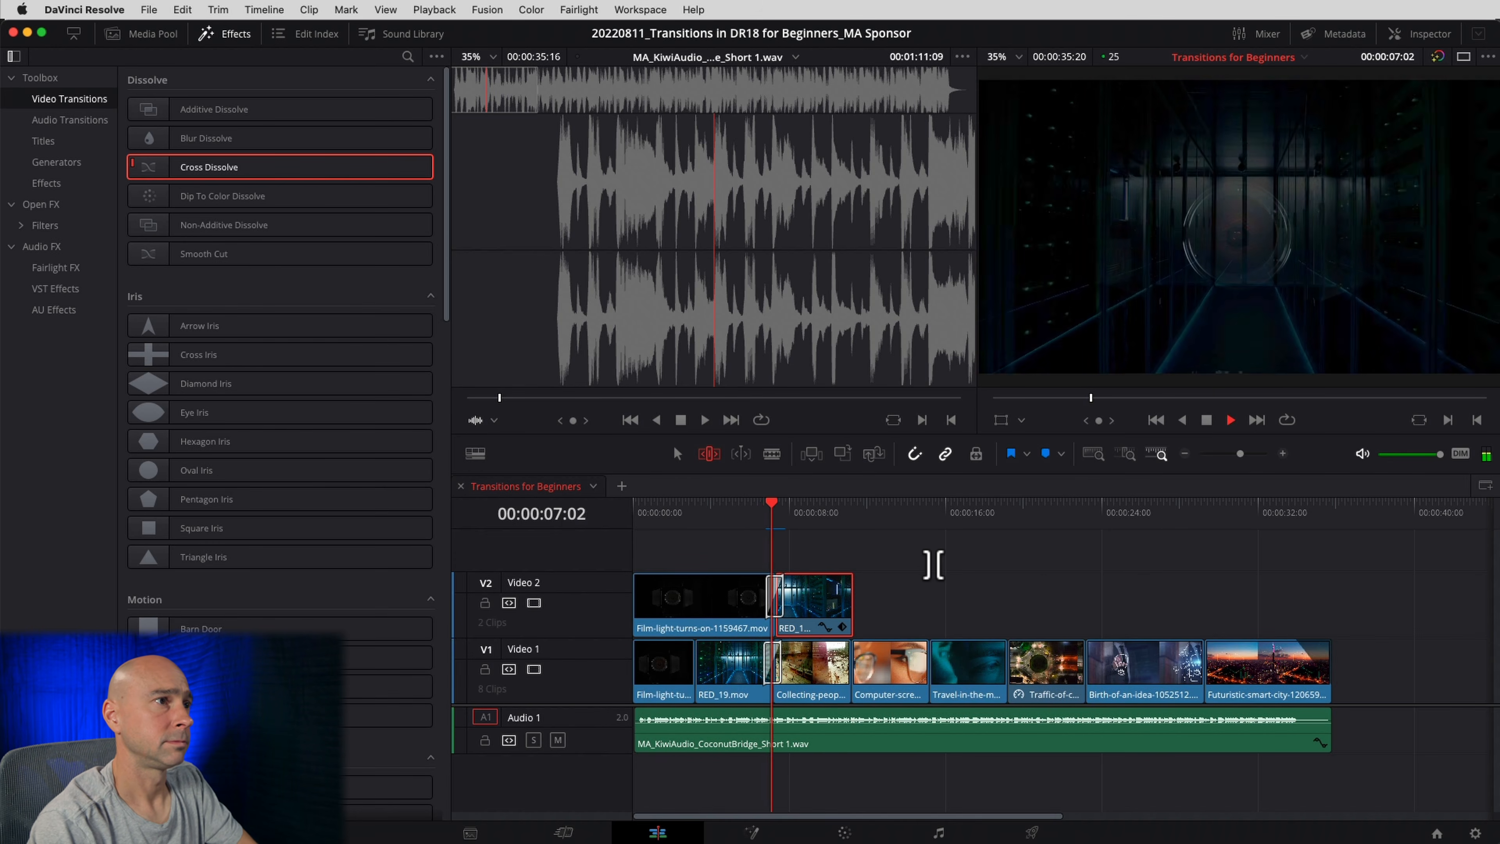
key("space")
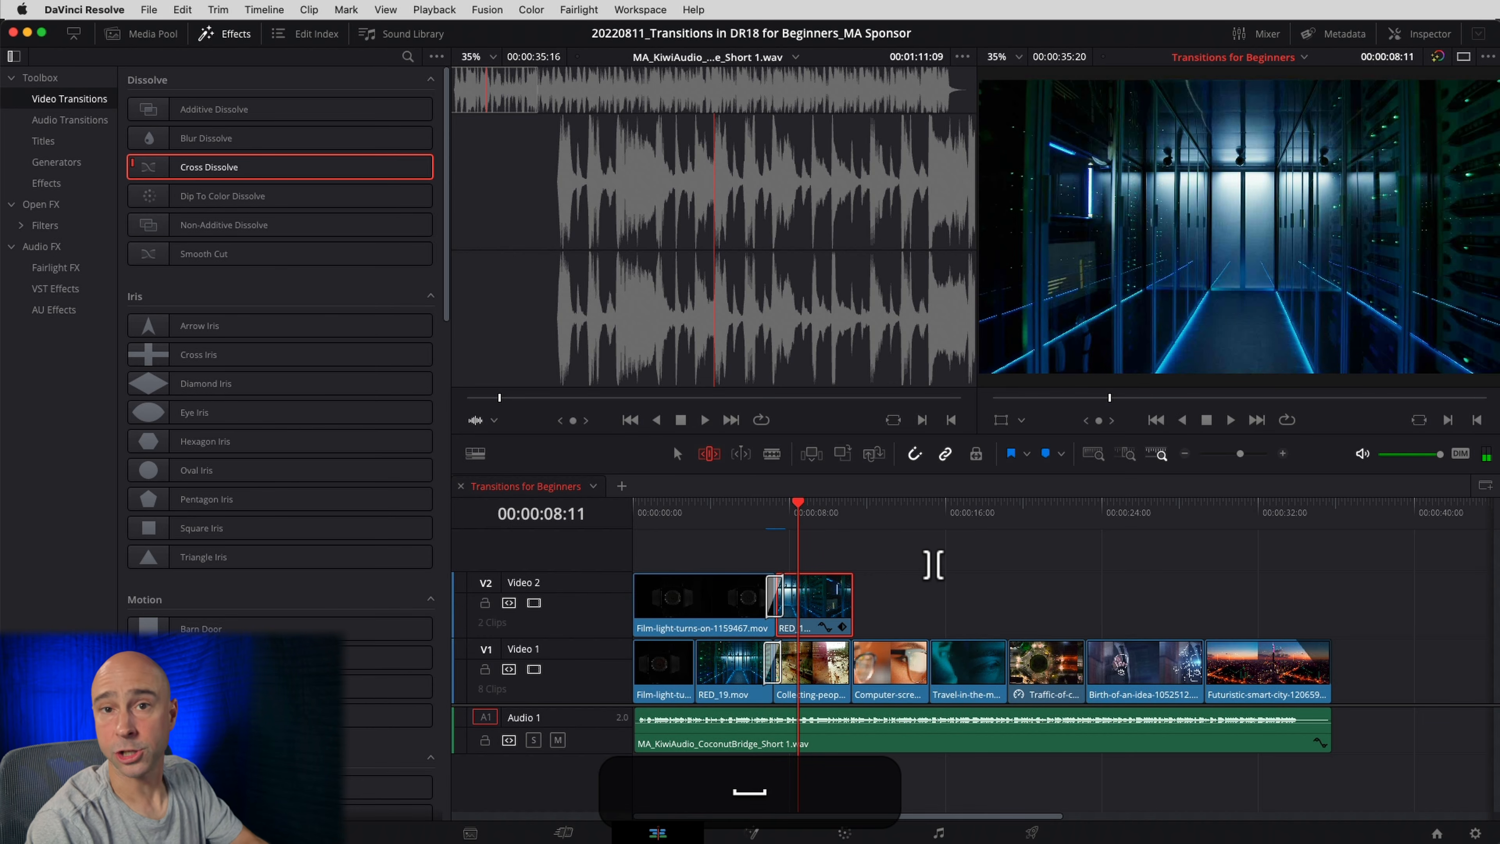
- Return to Selection mode and place full-length copies of the Film-light-turns-on clip and RED_19.mov on Video 3 with a gap between them
key("a")
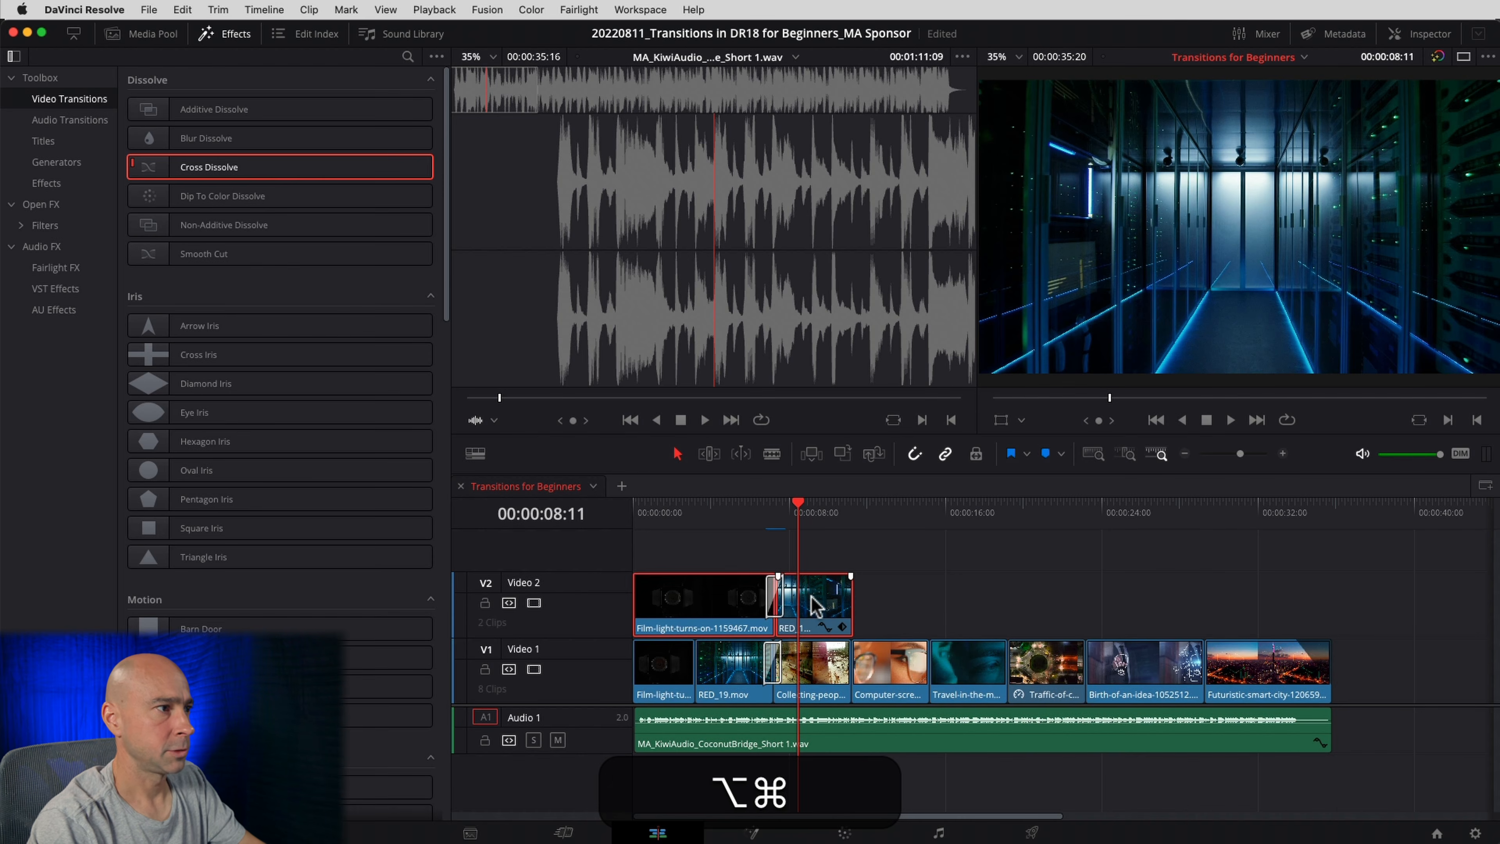
left_click_drag(808, 591, 934, 570)
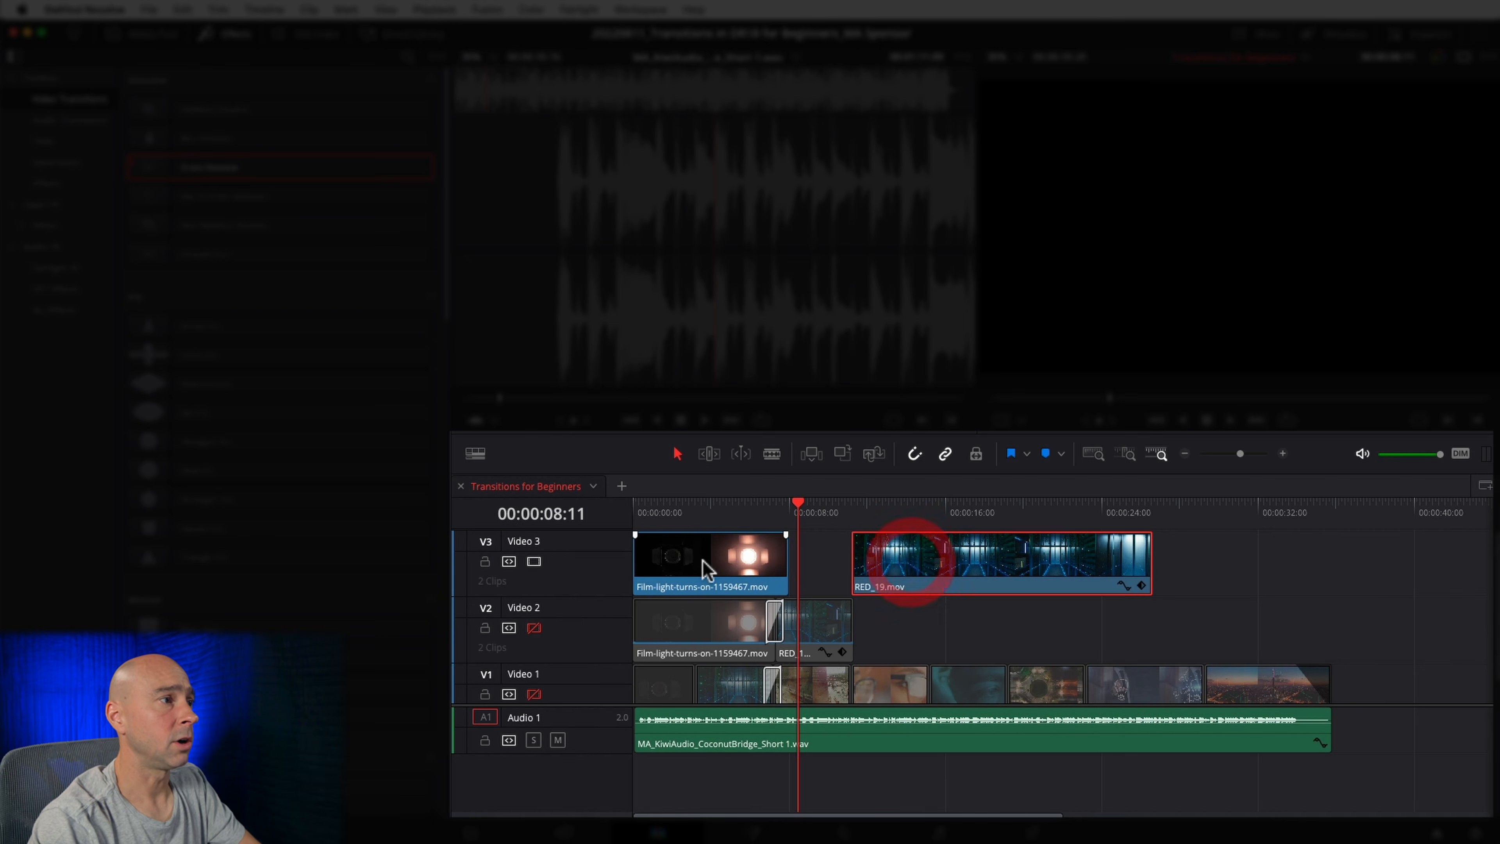
left_click(707, 569)
left_click(903, 562)
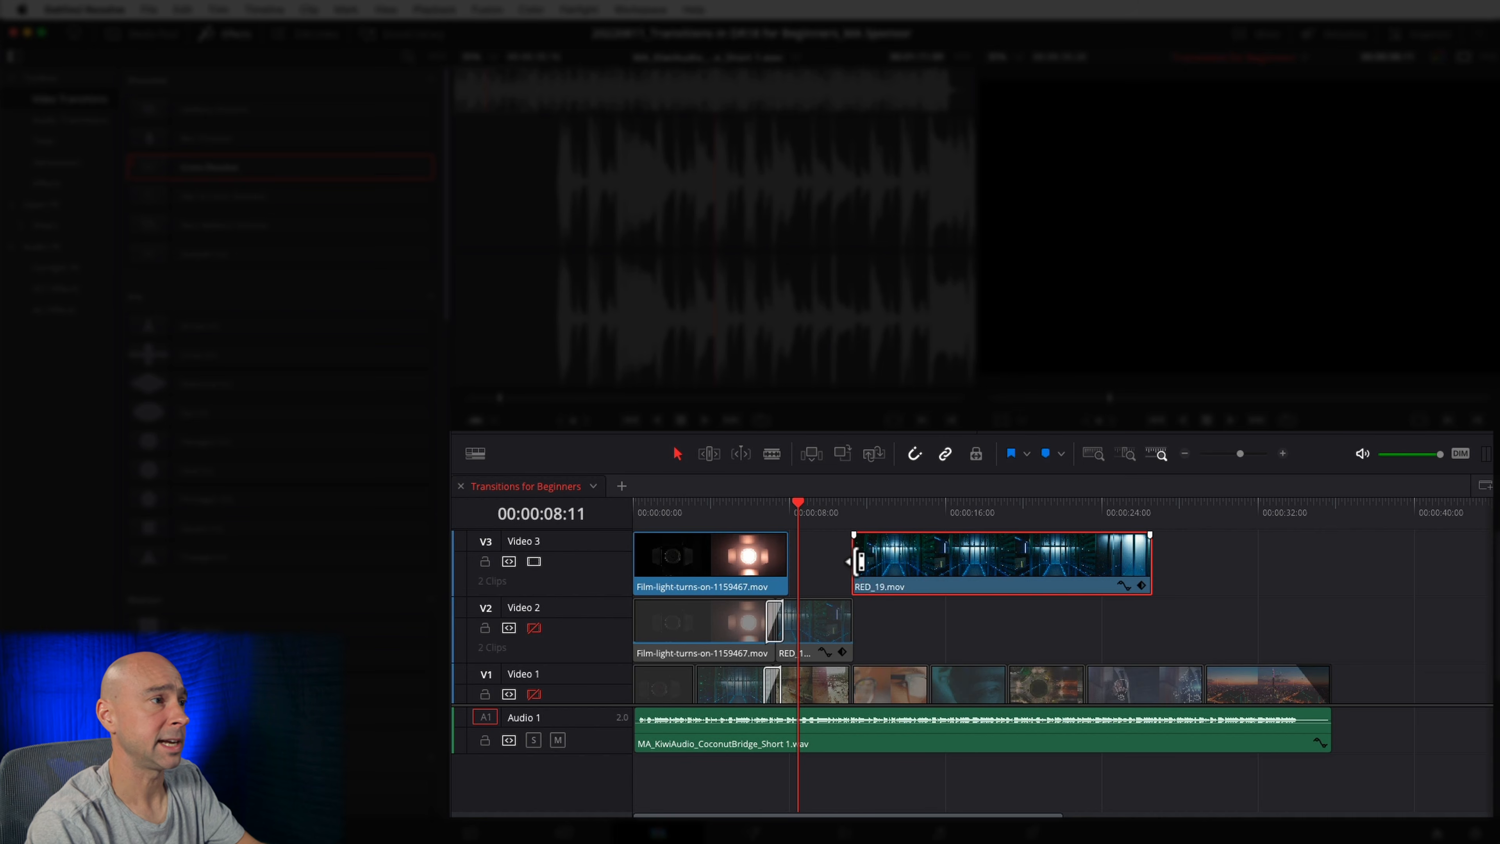
- Trim the start of the RED_19.mov clip on Video 3
left_click(856, 561)
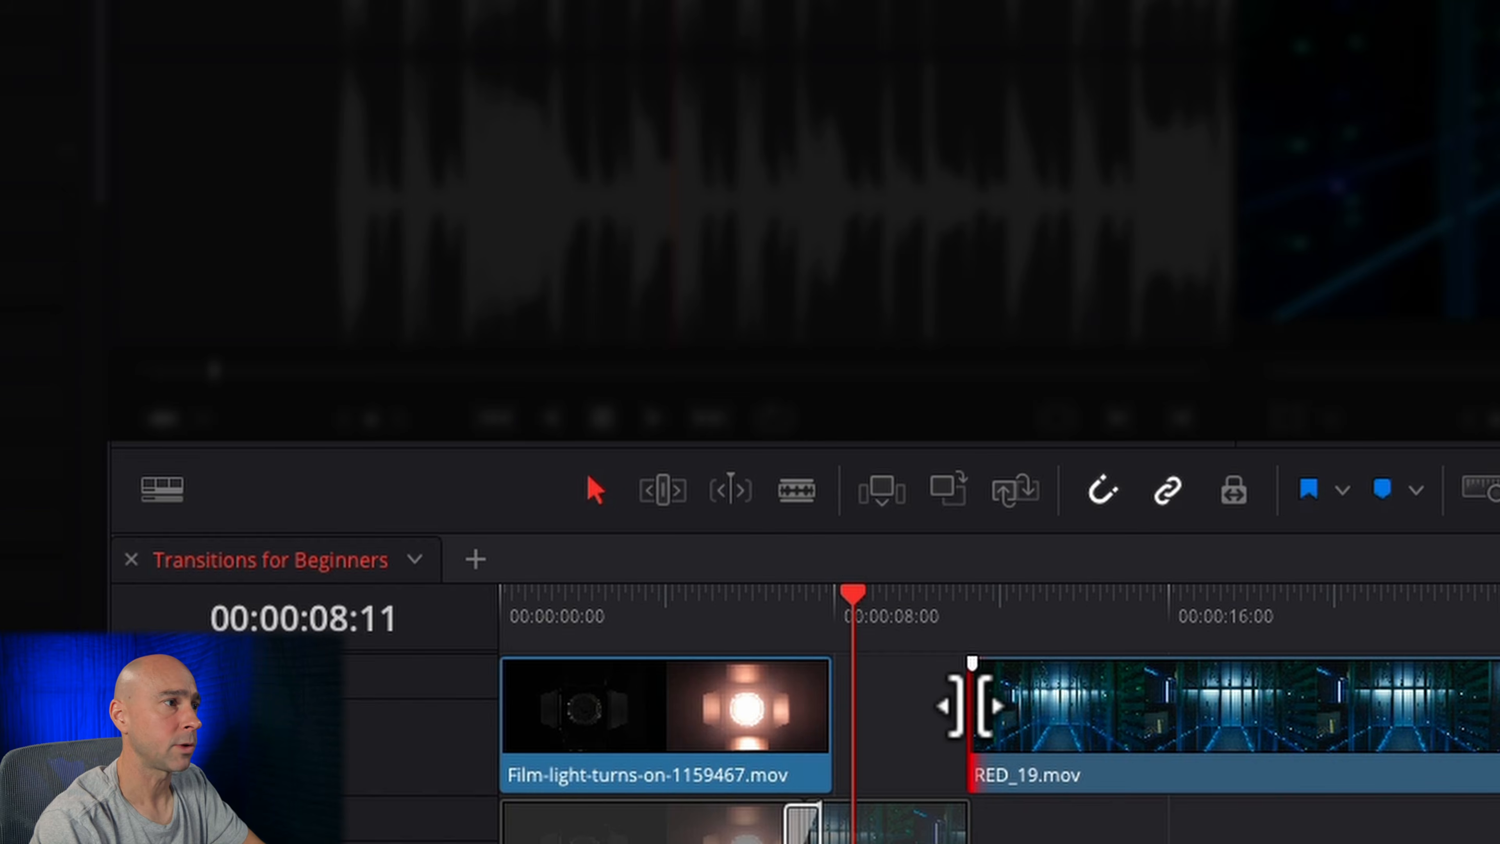
left_click(854, 555)
left_click_drag(968, 706, 1007, 704)
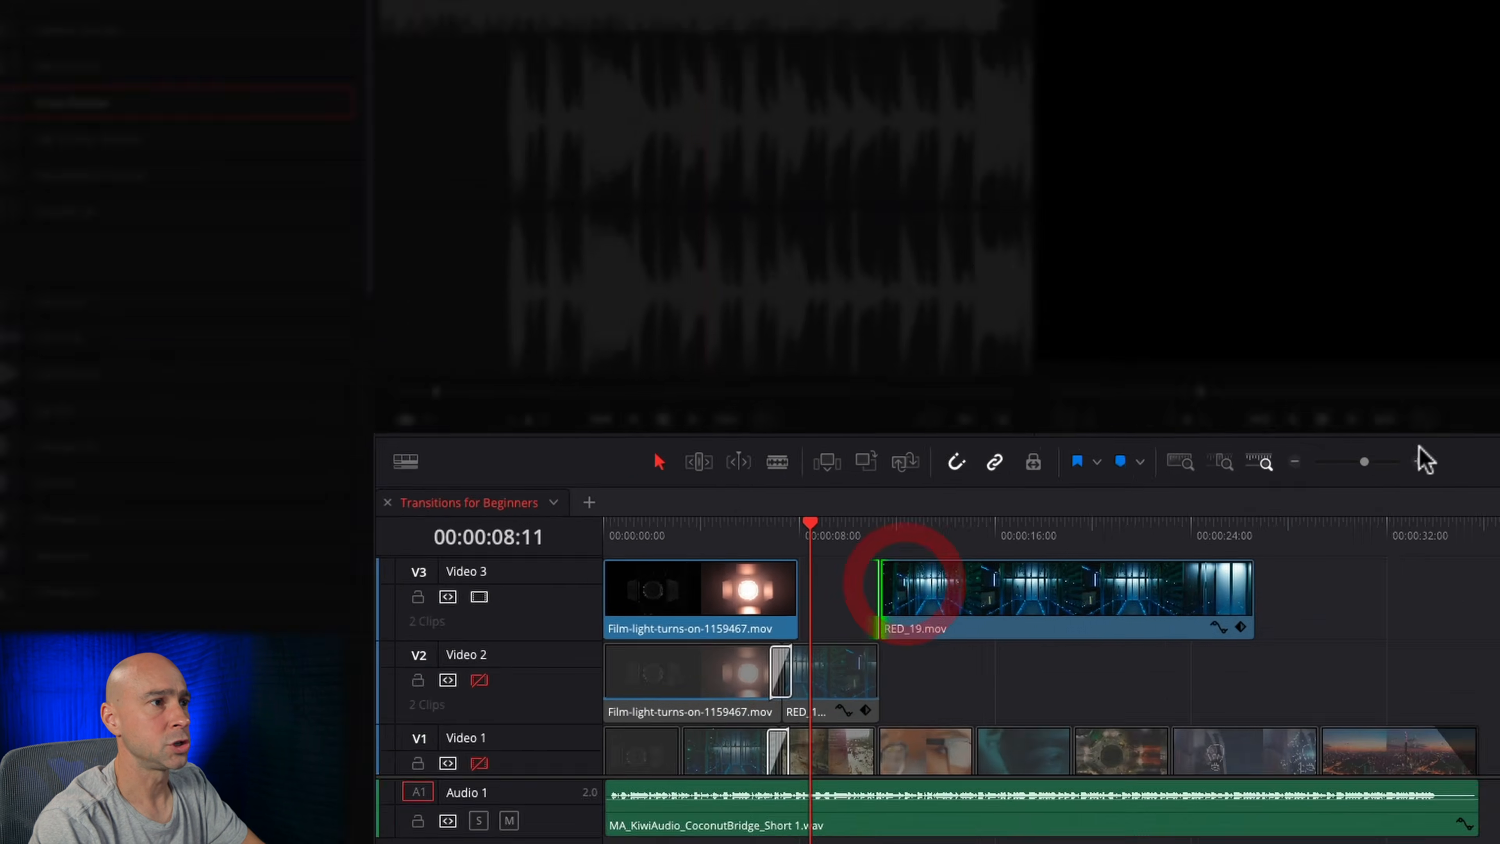
- Try to extend the trimmed start of RED_19.mov on Video 3 back into its handle frames
left_click(1279, 452)
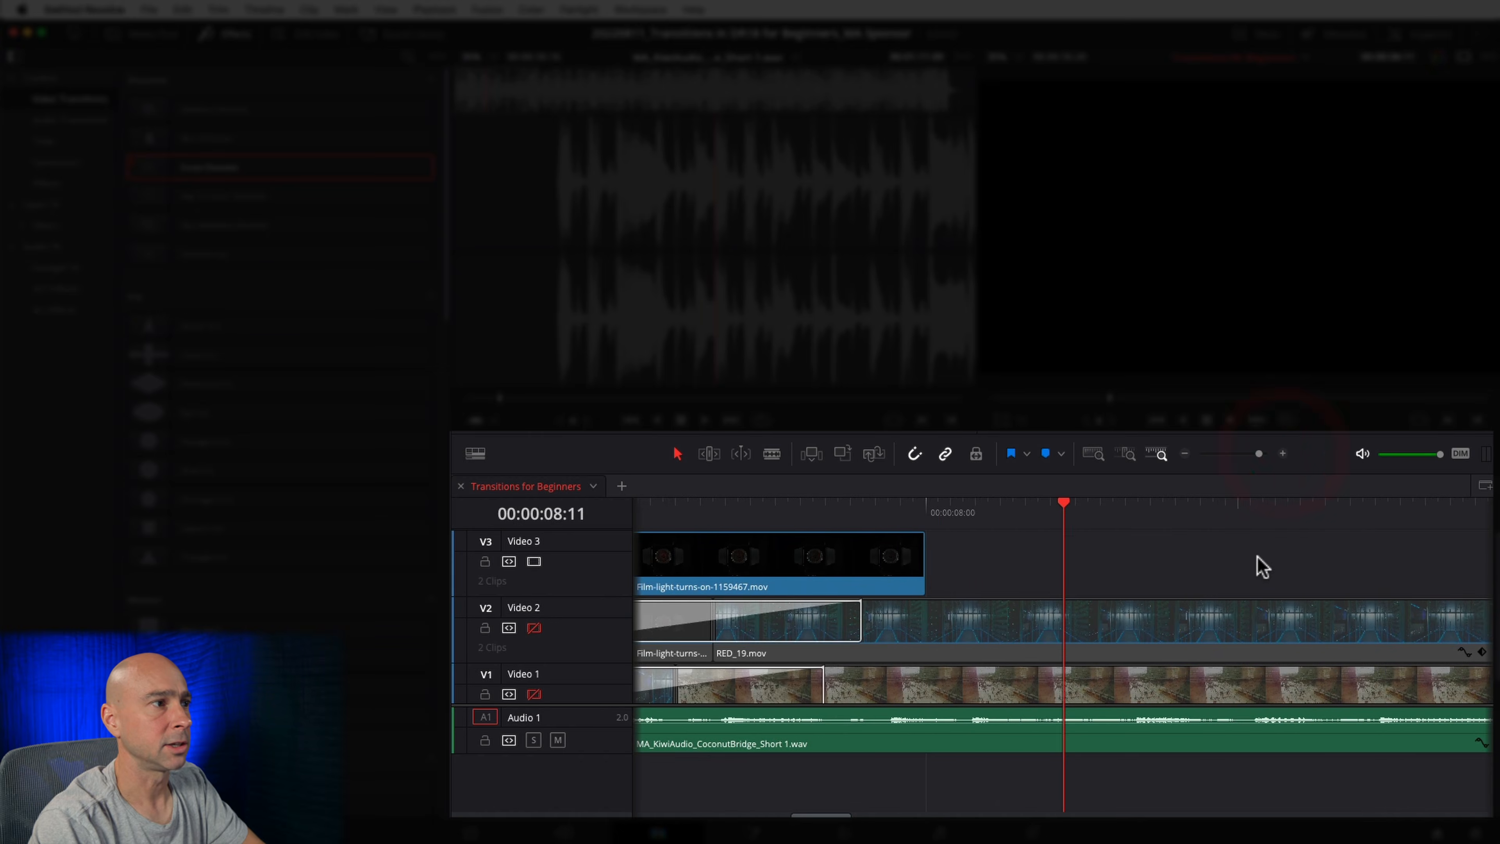
left_click_drag(1208, 564, 675, 565)
left_click_drag(1340, 565, 829, 564)
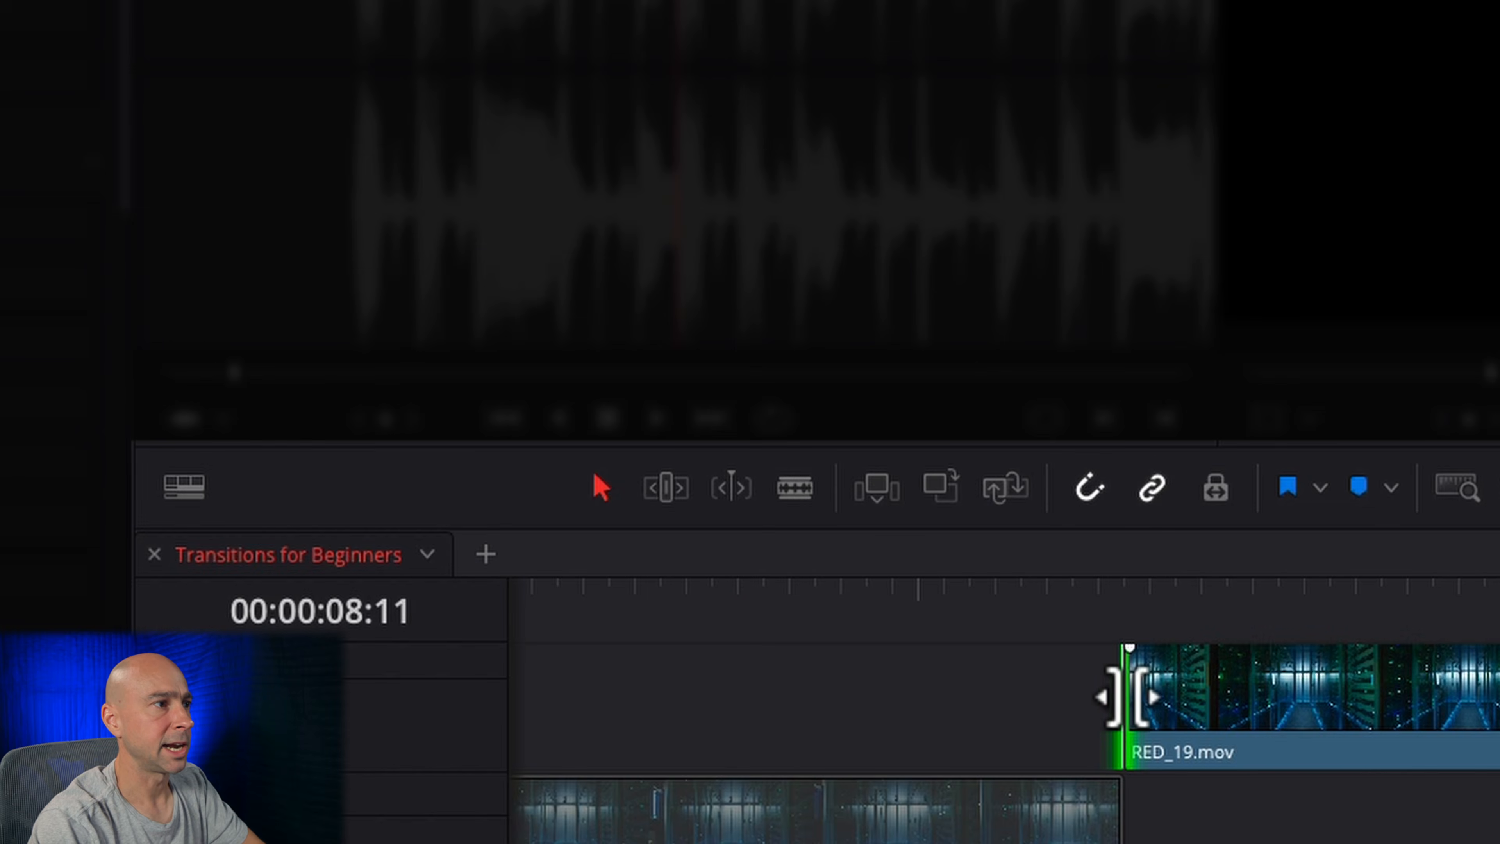
left_click_drag(1124, 697, 847, 821)
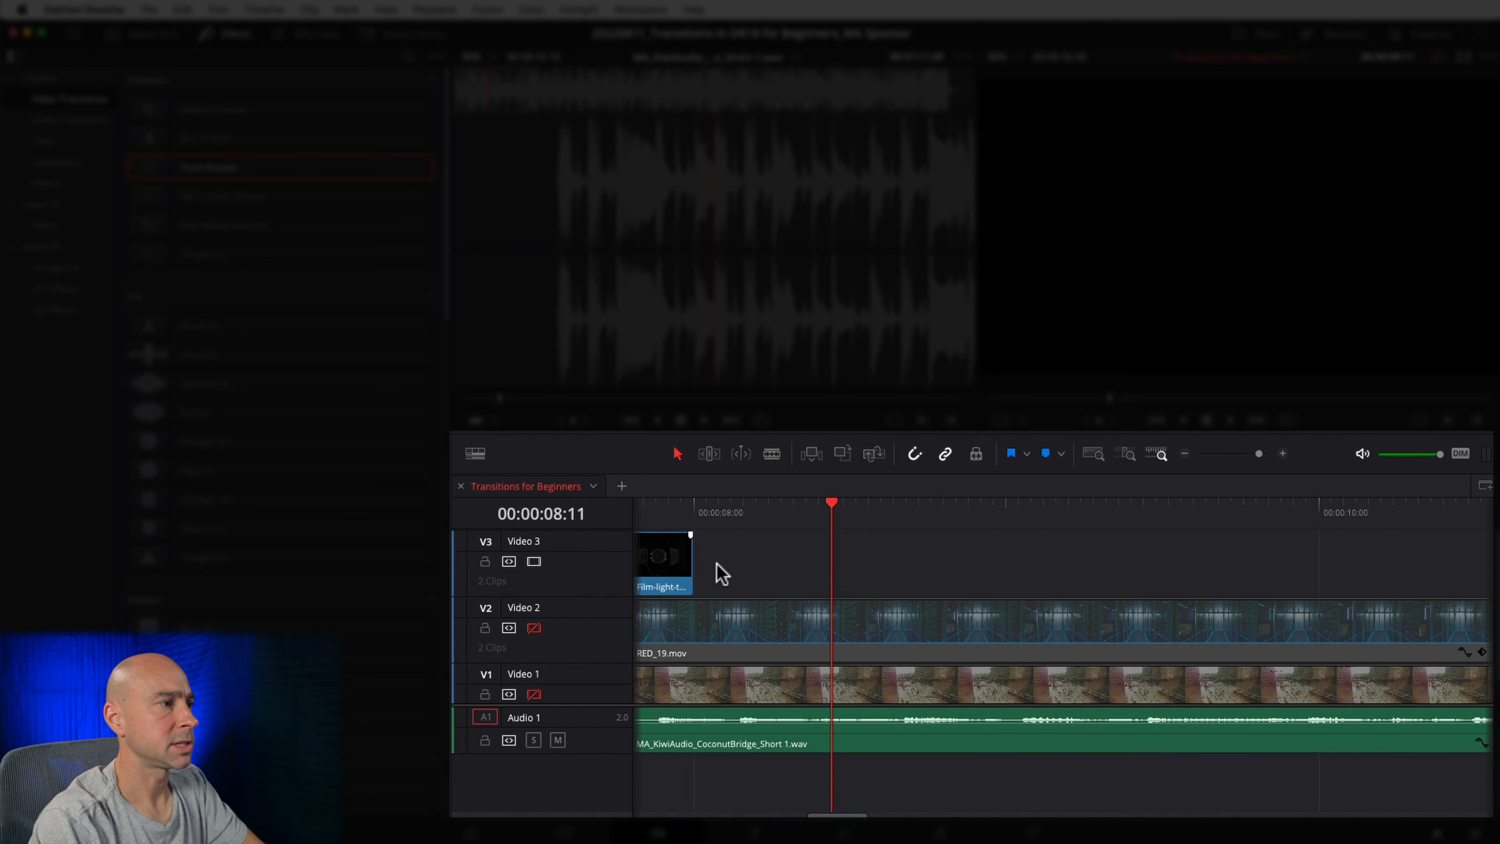
- Trim a few frames off the end of the Film-light-turns-on clip on Video 3 to create handle frames
left_click_drag(706, 565, 1274, 567)
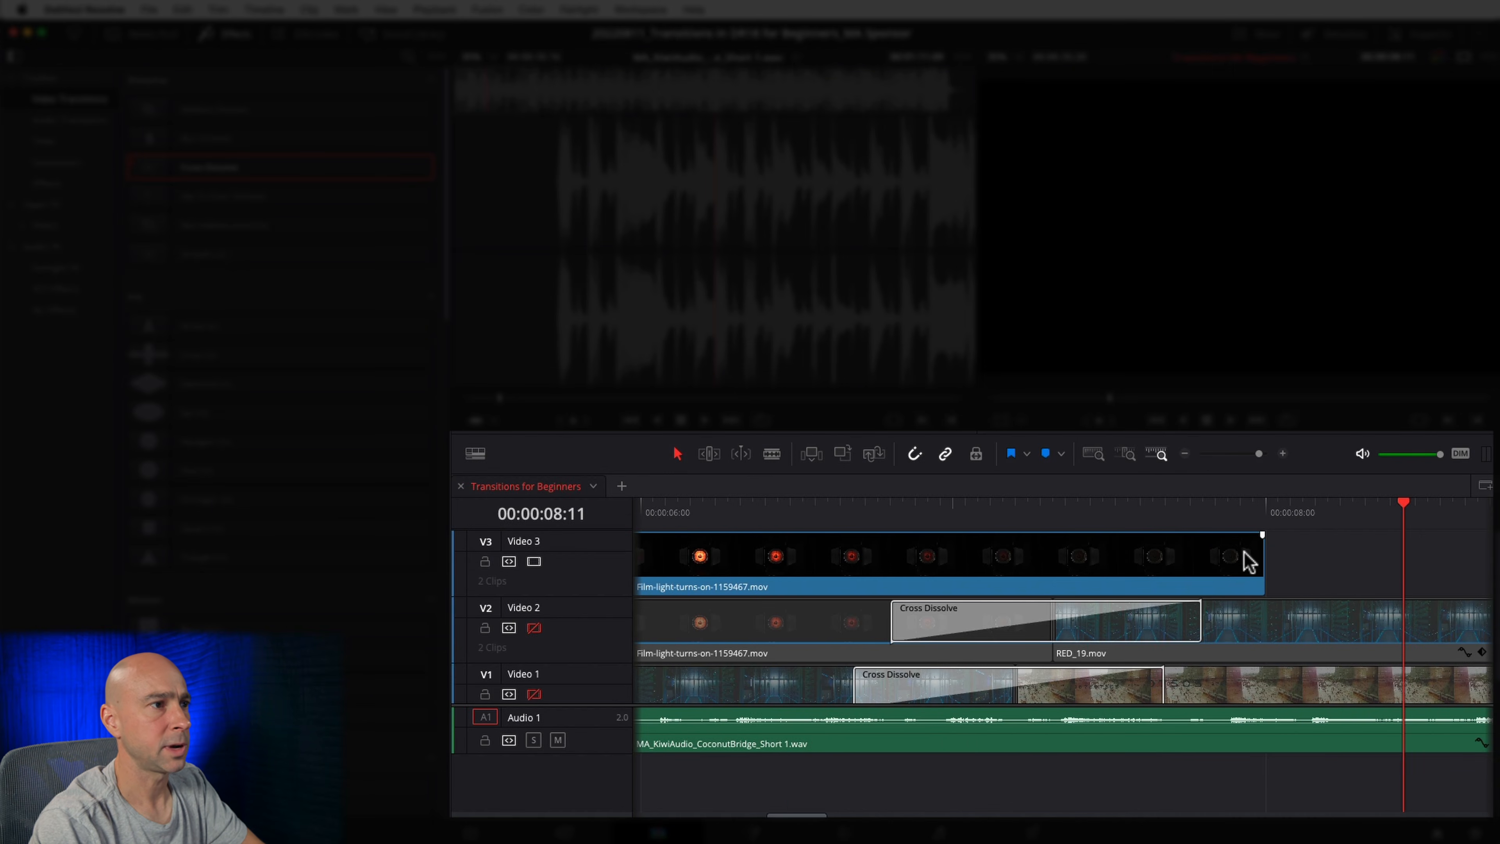
left_click(1264, 554)
left_click_drag(1263, 553, 1165, 553)
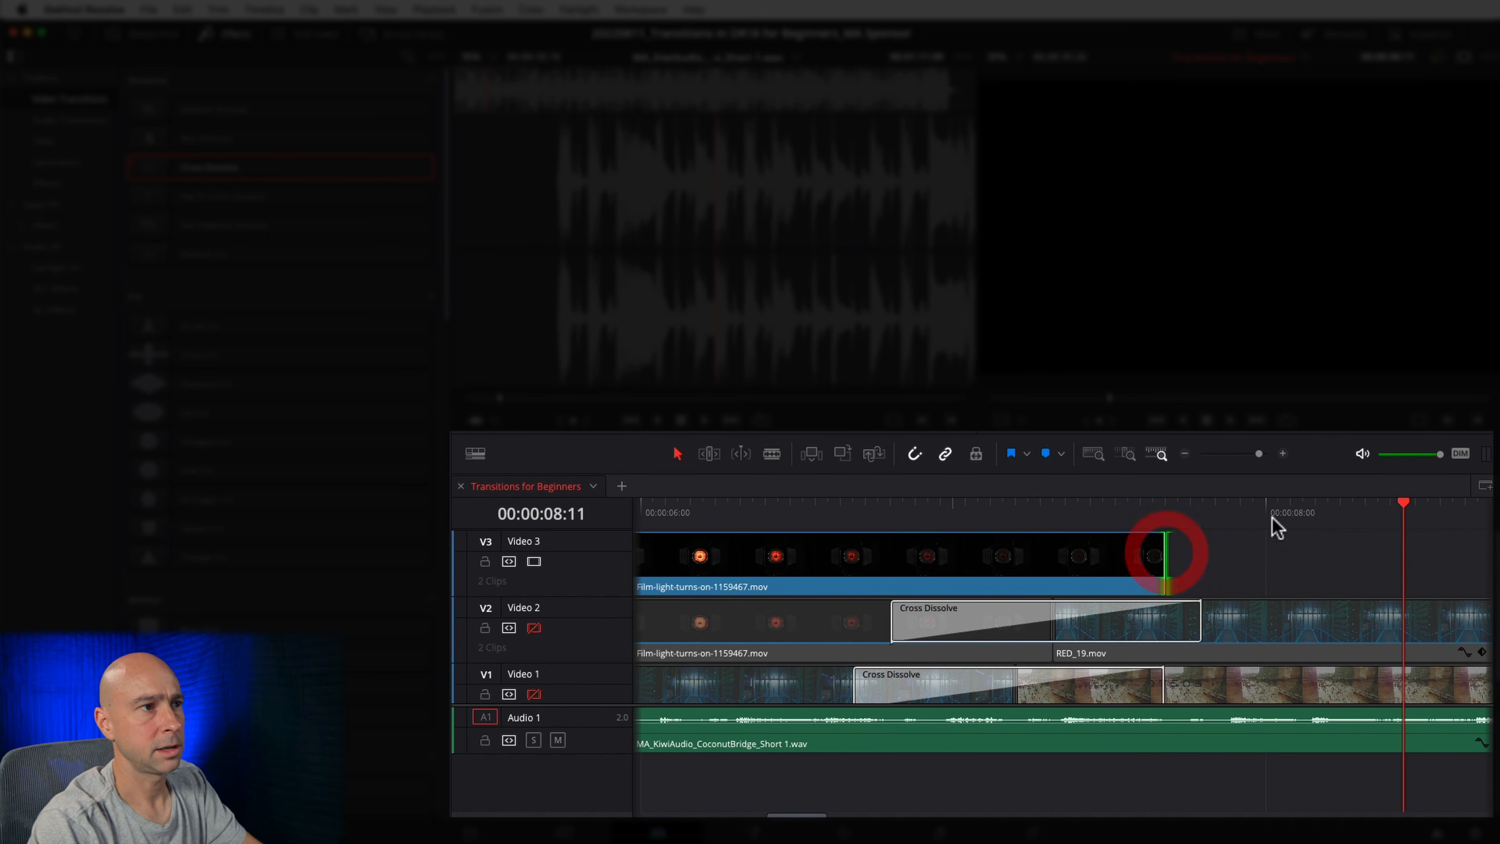
- Move RED_19.mov flush against the Film-light-turns-on clip on Video 3 and apply a Cross Dissolve at the cut
left_click(1184, 453)
left_click_drag(1250, 557, 1014, 559)
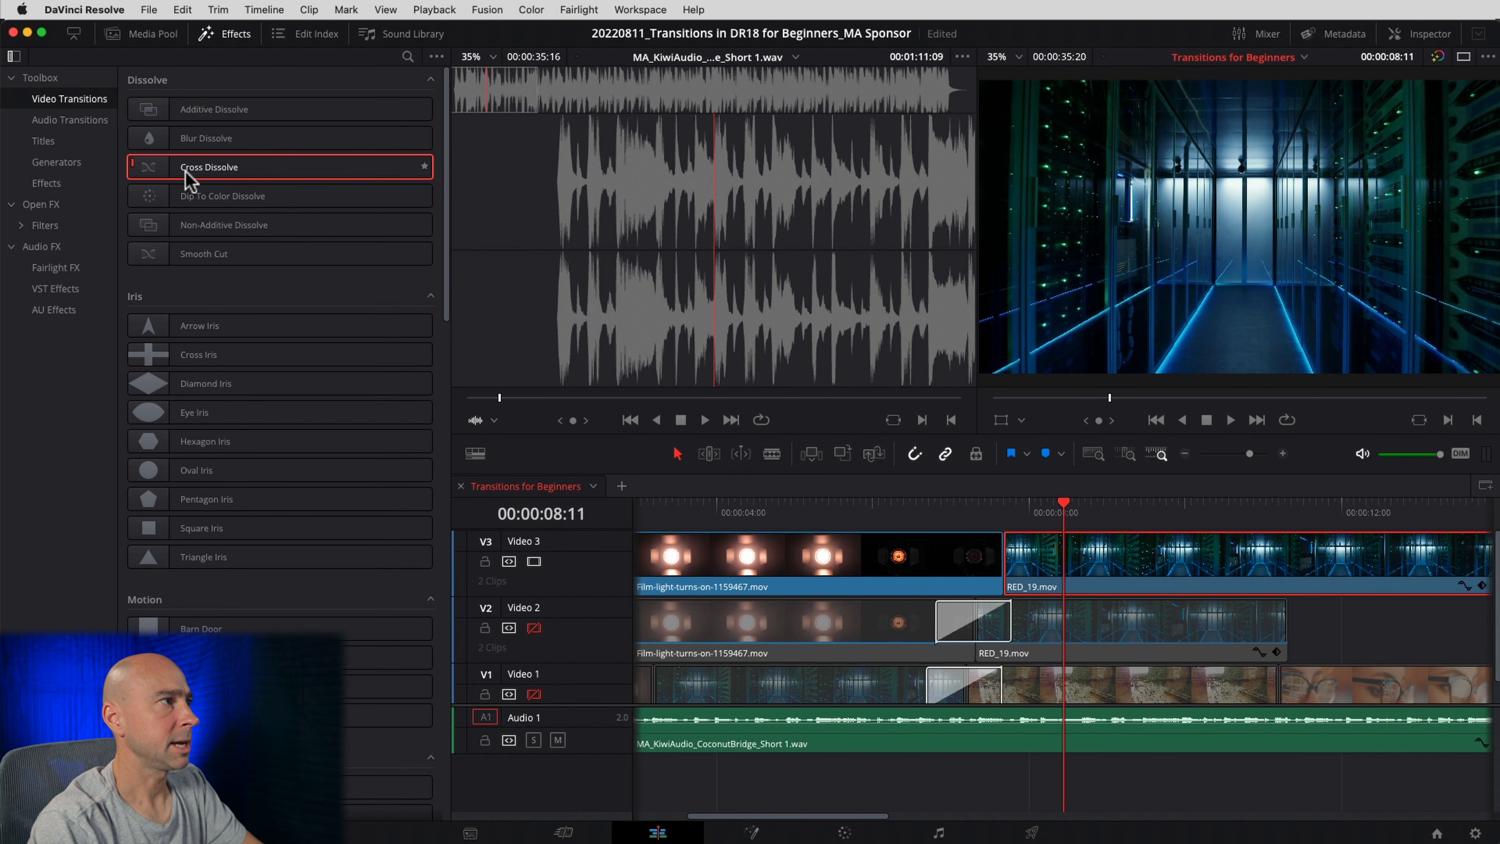
left_click_drag(188, 177, 1004, 559)
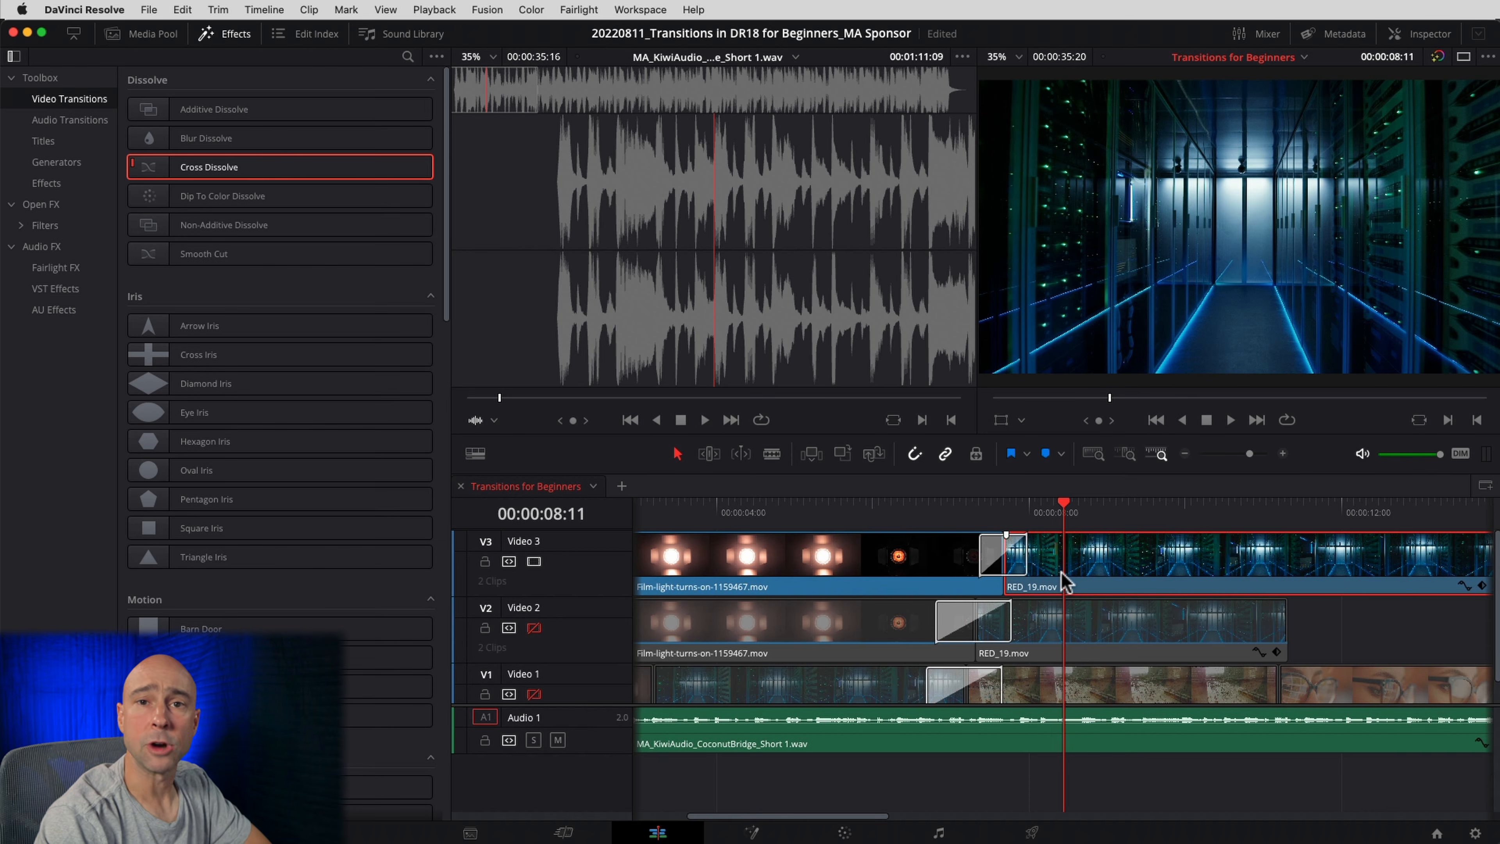
- Undo the last changes on Video 3 and apply a Cross Dissolve at the end of the full-length Film-light-turns-on clip
key("super+z")
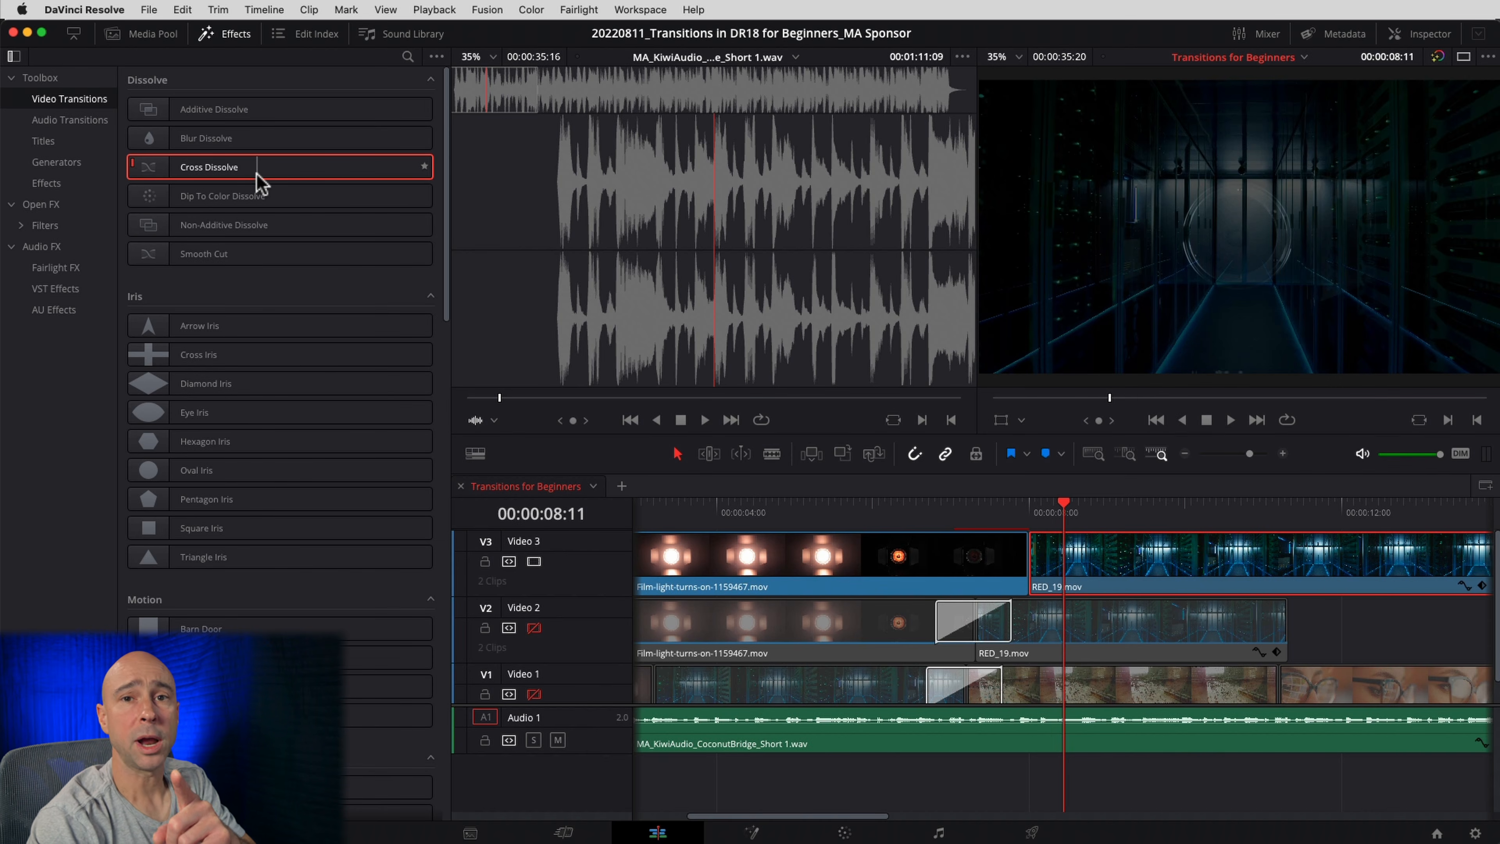
left_click_drag(234, 167, 1006, 560)
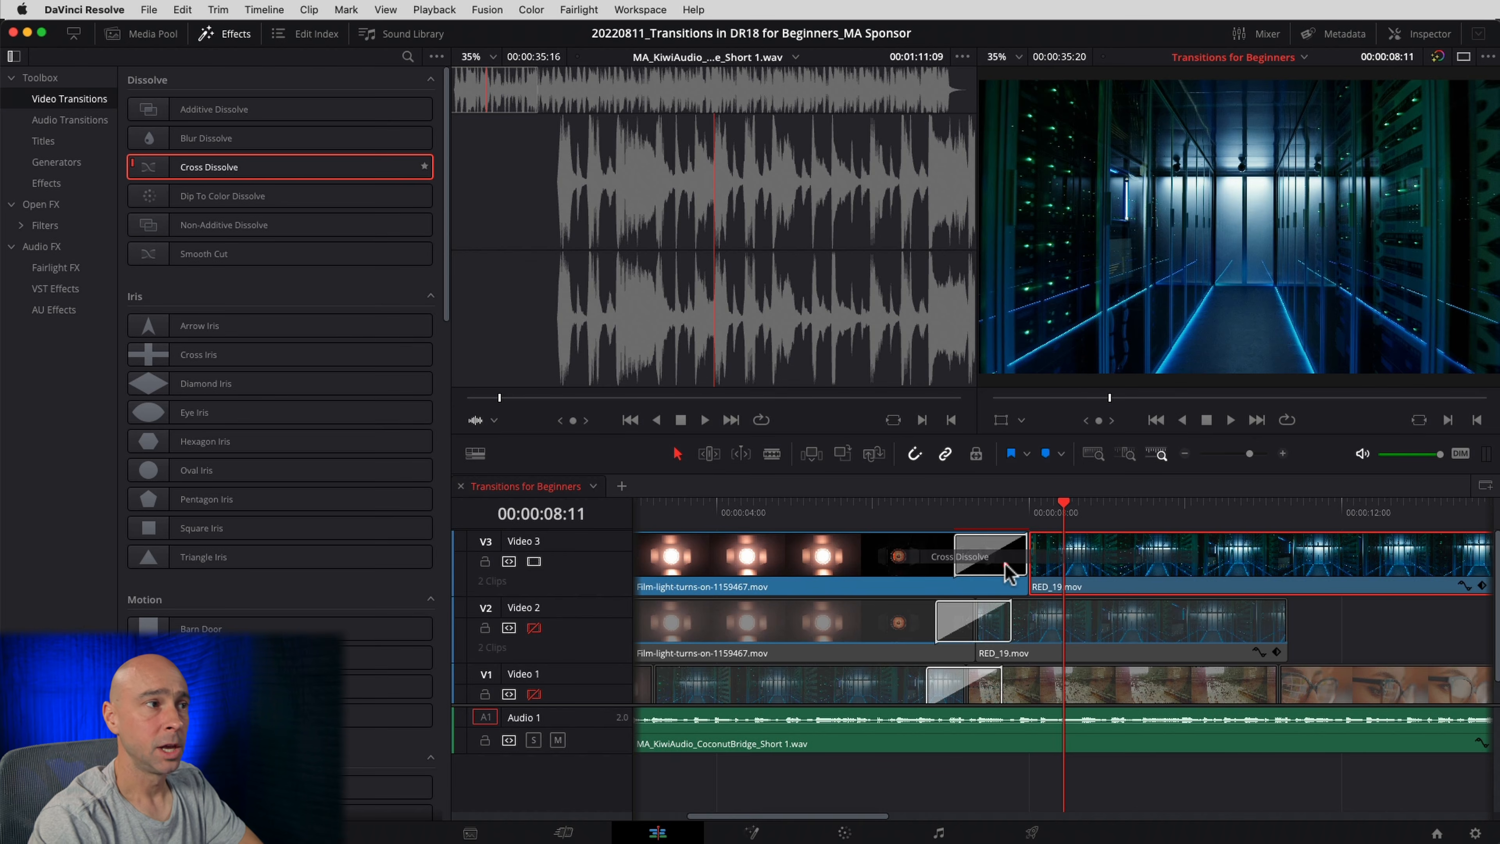
- Try to extend the end of the Film-light-turns-on clip on Video 3 past the cut
left_click(1185, 453)
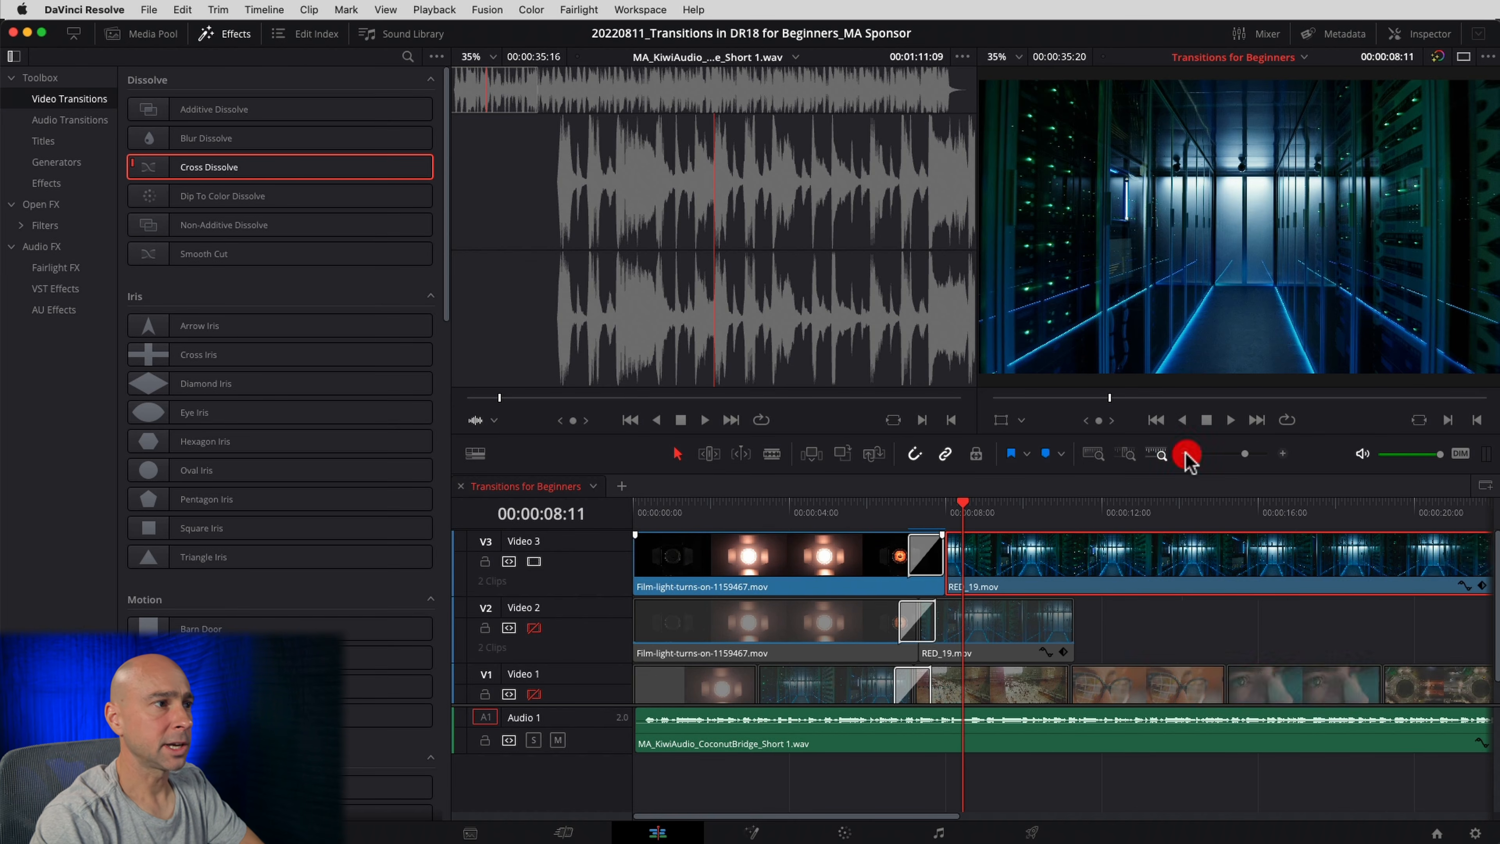
left_click(877, 569)
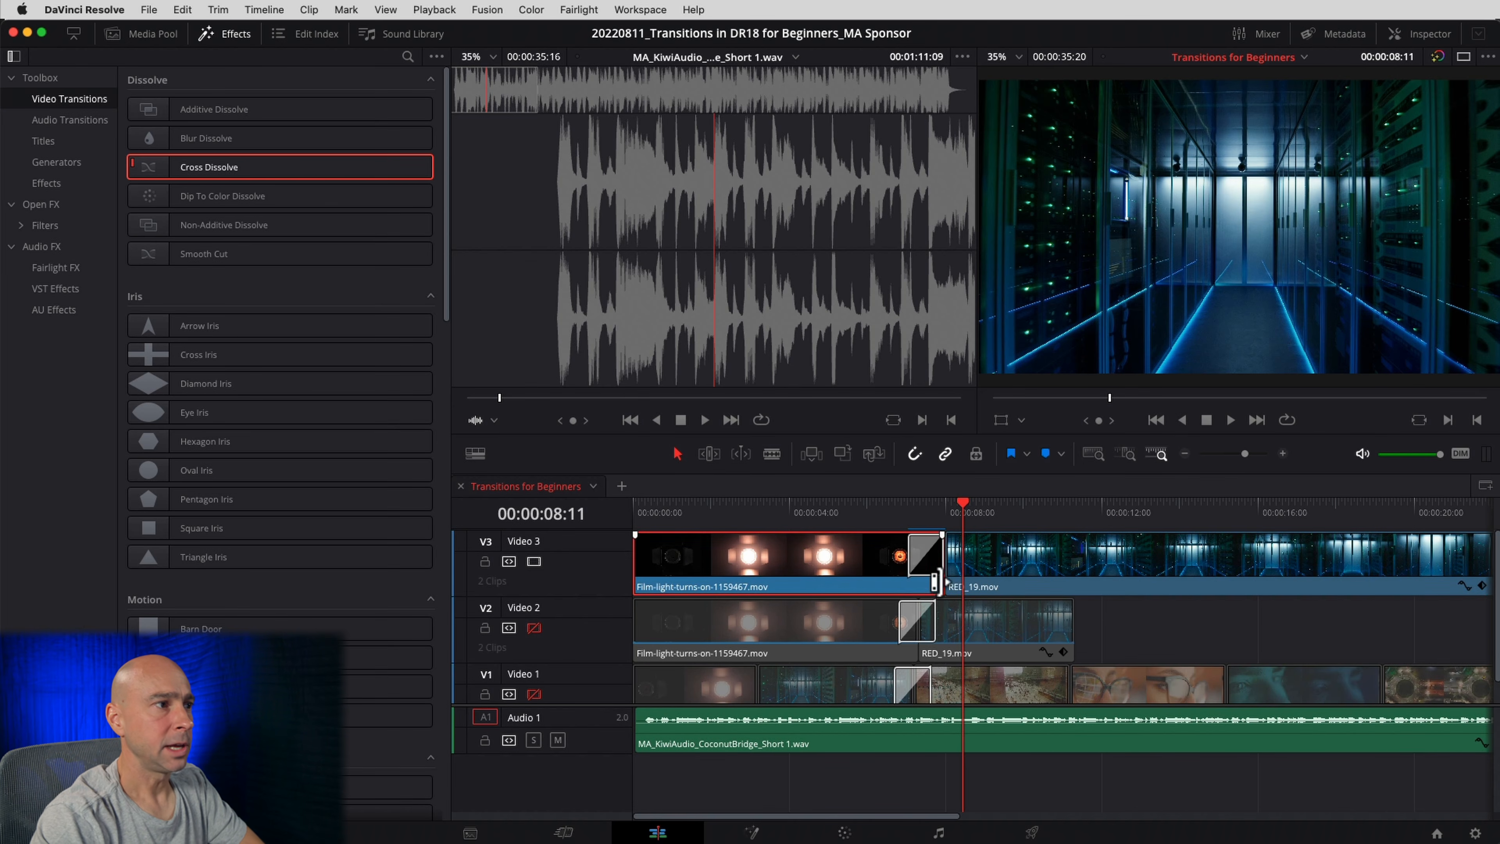
left_click_drag(938, 582, 1030, 577)
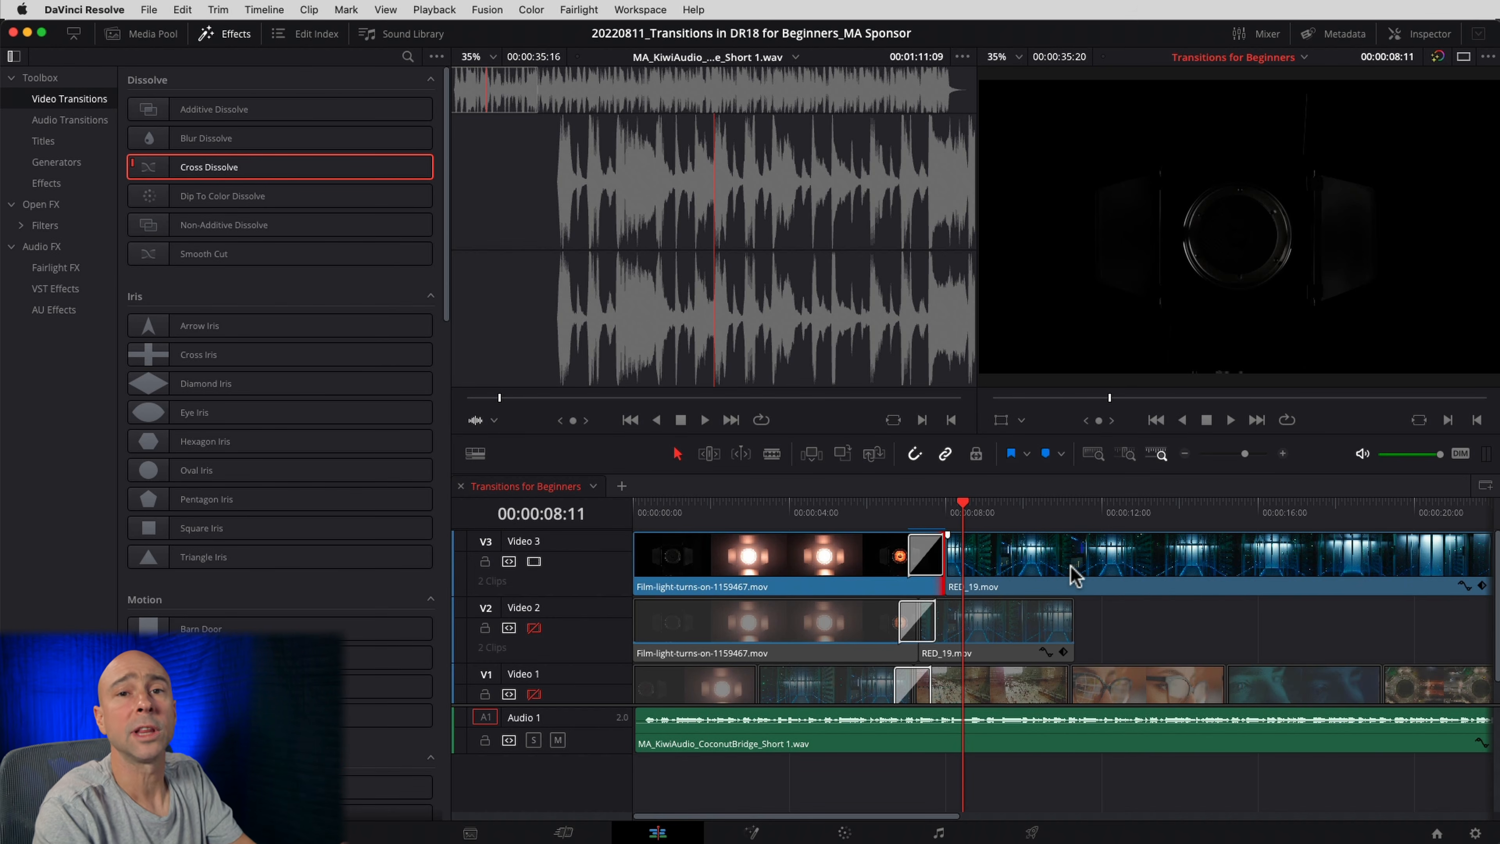
- Open RED_19.mov from Video 3 in the source viewer, move it away from the Film-light-turns-on clip and try extending its start
double_click(1044, 565)
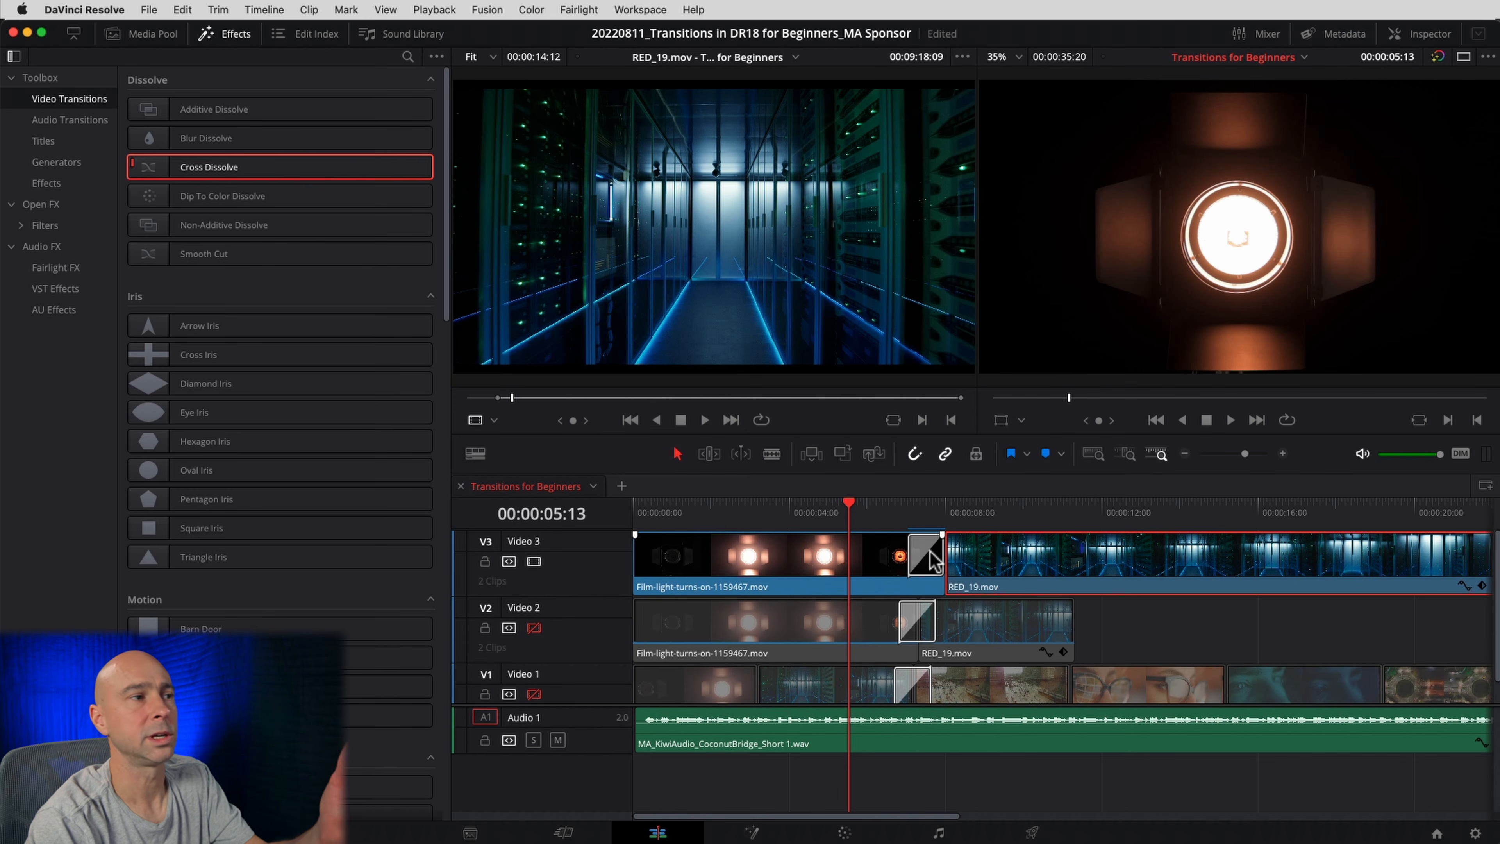
left_click_drag(974, 567, 1069, 564)
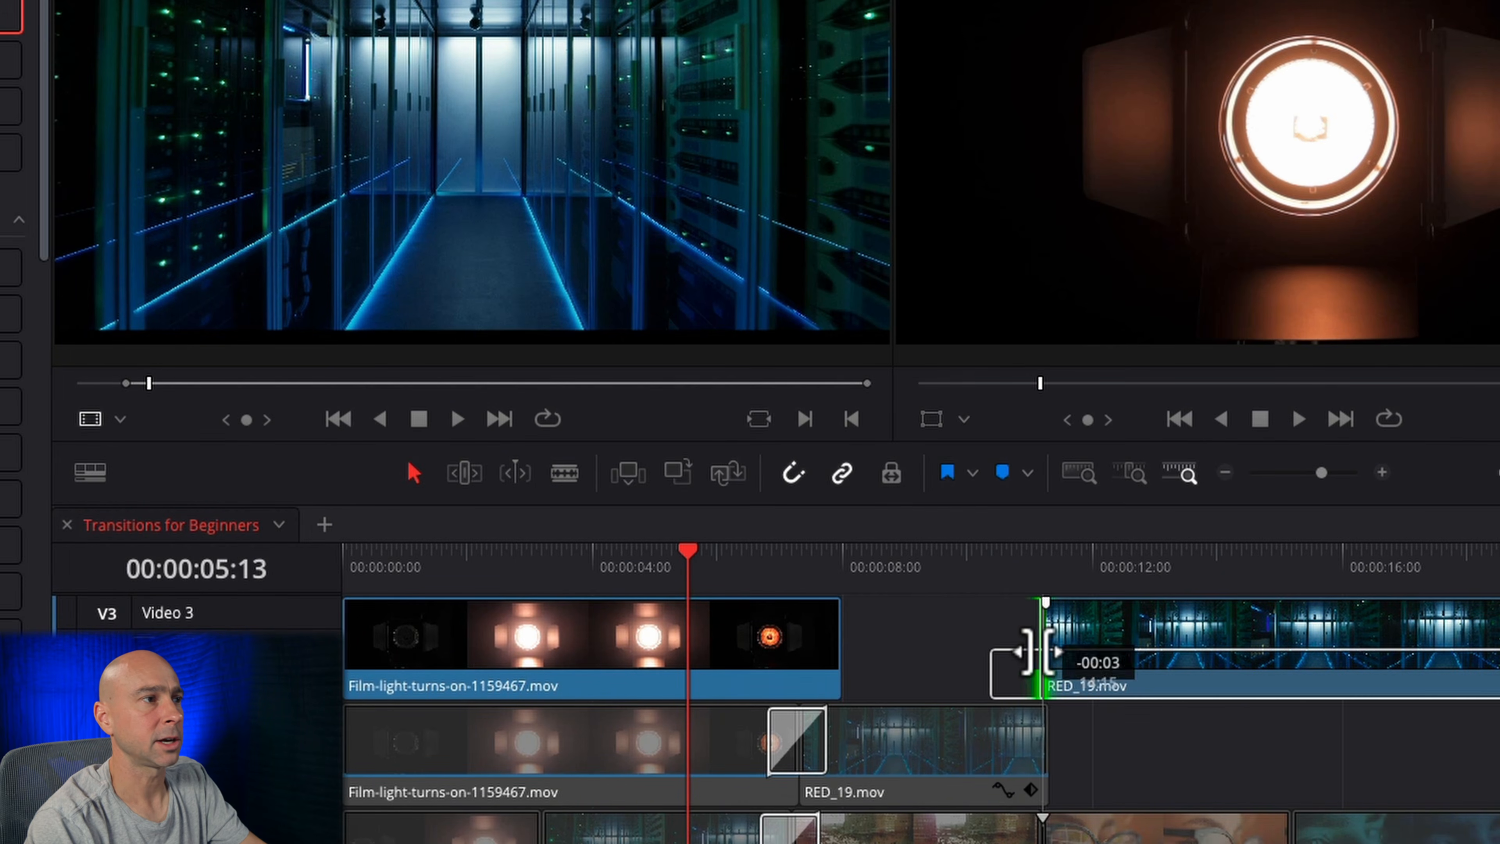
left_click_drag(1038, 652, 910, 647)
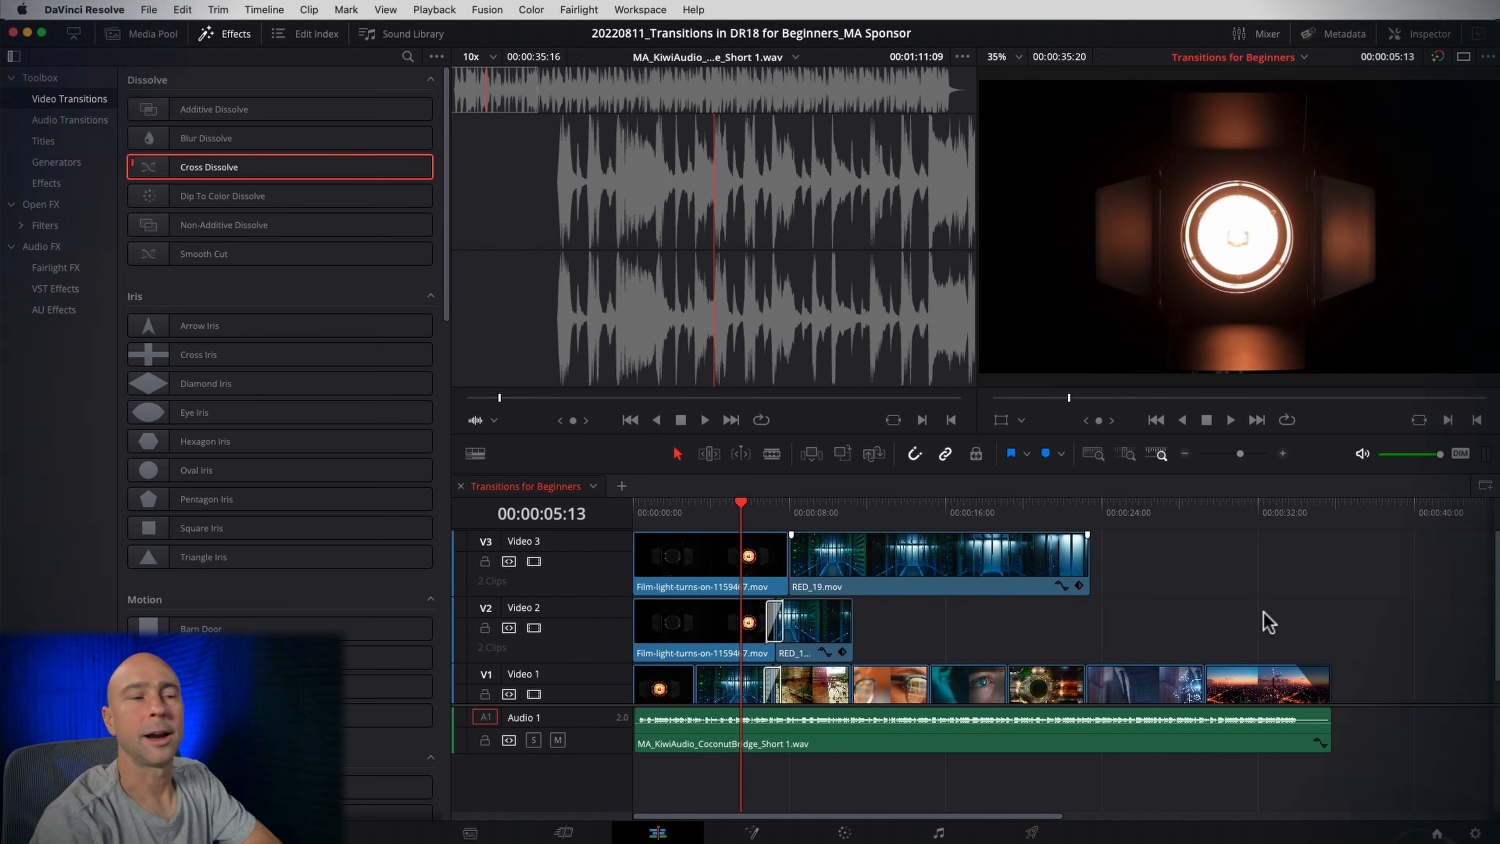
- Delete all the clips on Video 2 and Video 3
left_click_drag(1249, 621, 697, 571)
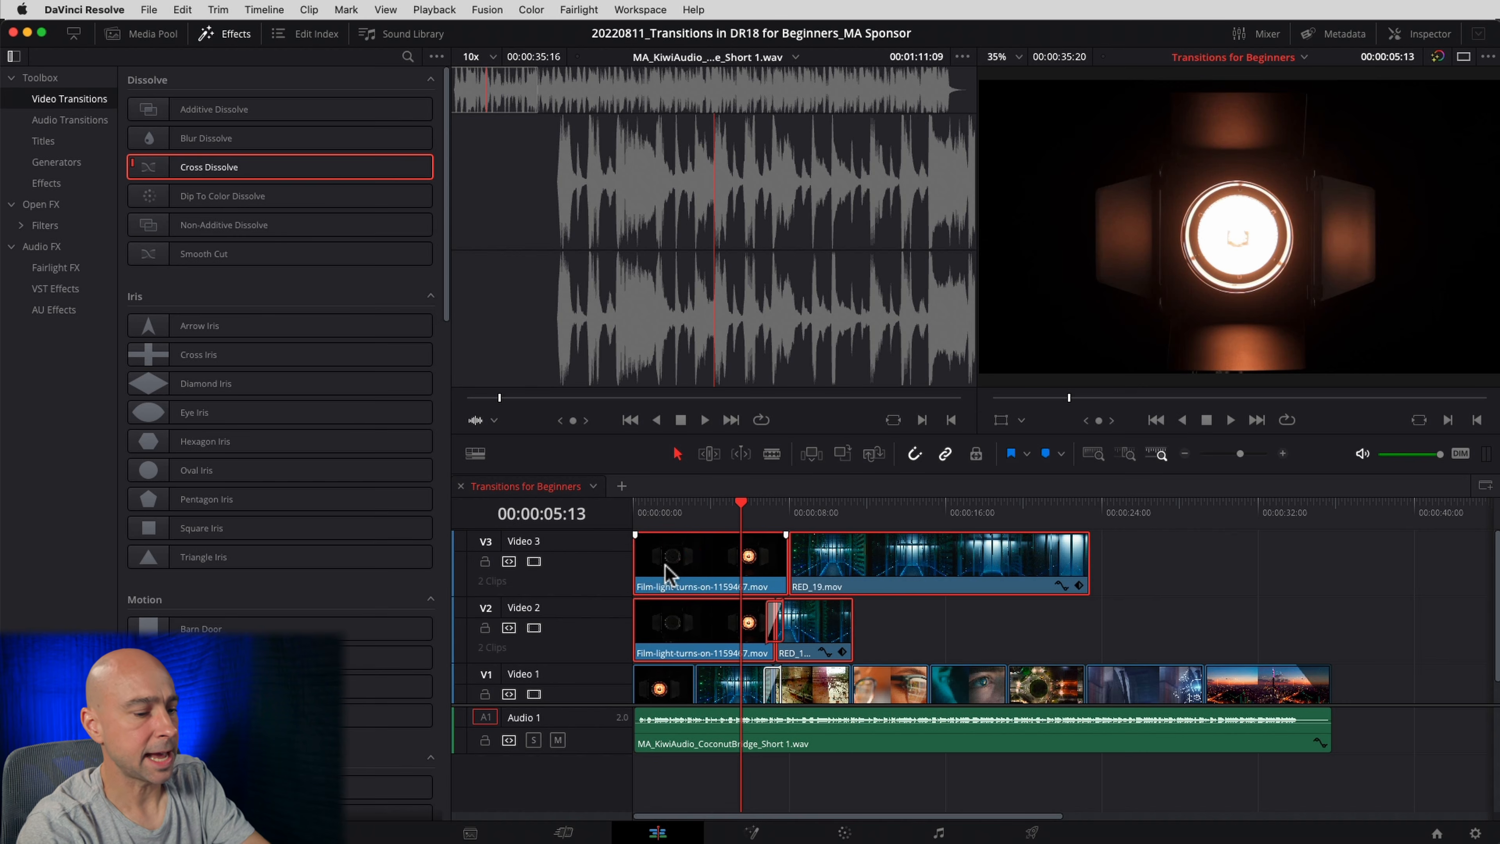
key("BackSpace")
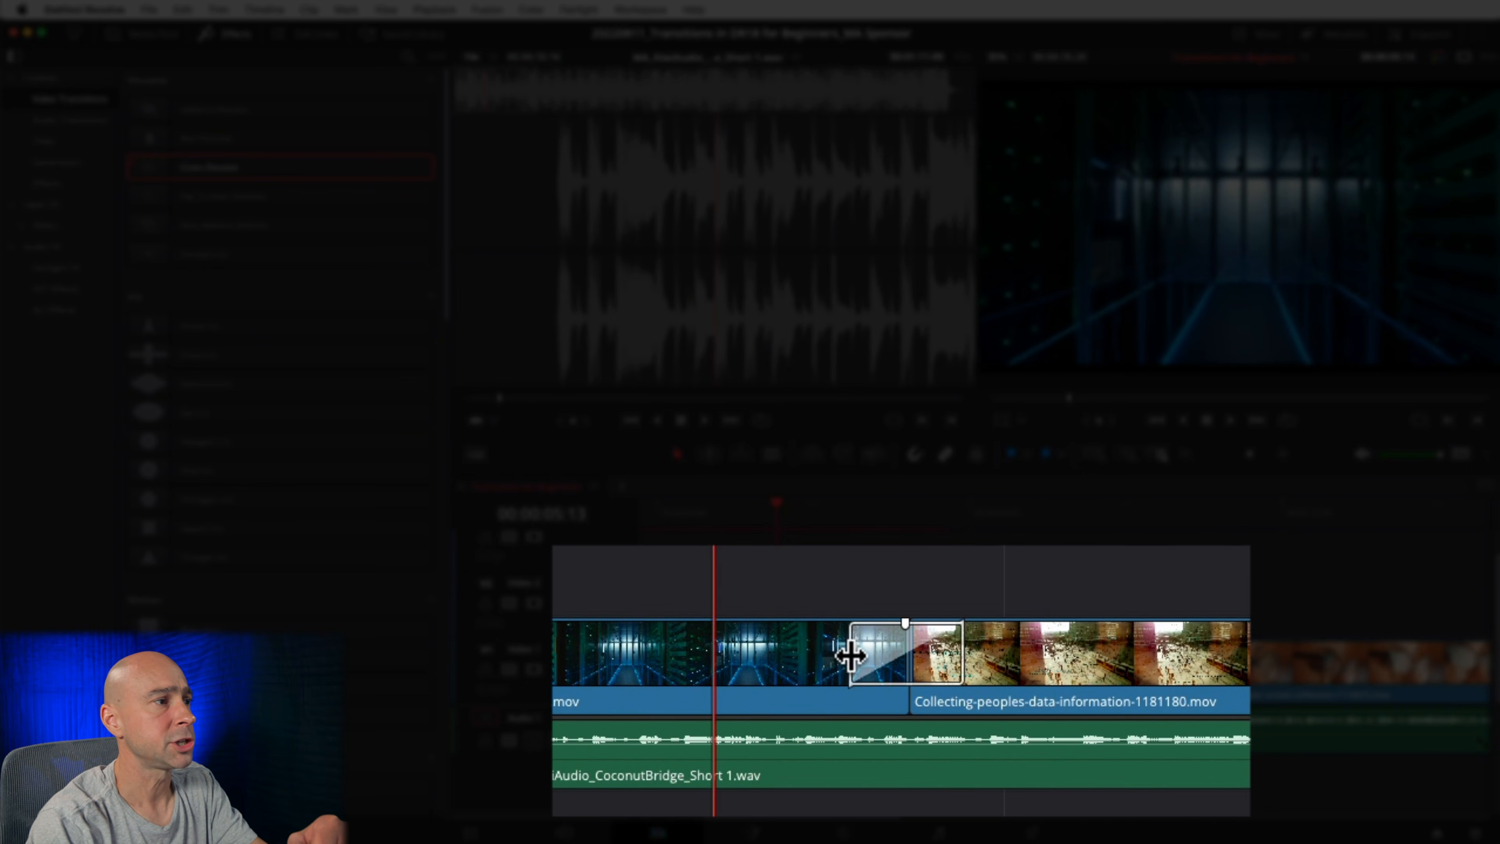
- Lengthen the Cross Dissolve between RED_19.mov and the Collecting-peoples-data-information clip on Video 1 to about 61 frames by its edge
left_click(851, 657)
left_click_drag(848, 657, 776, 639)
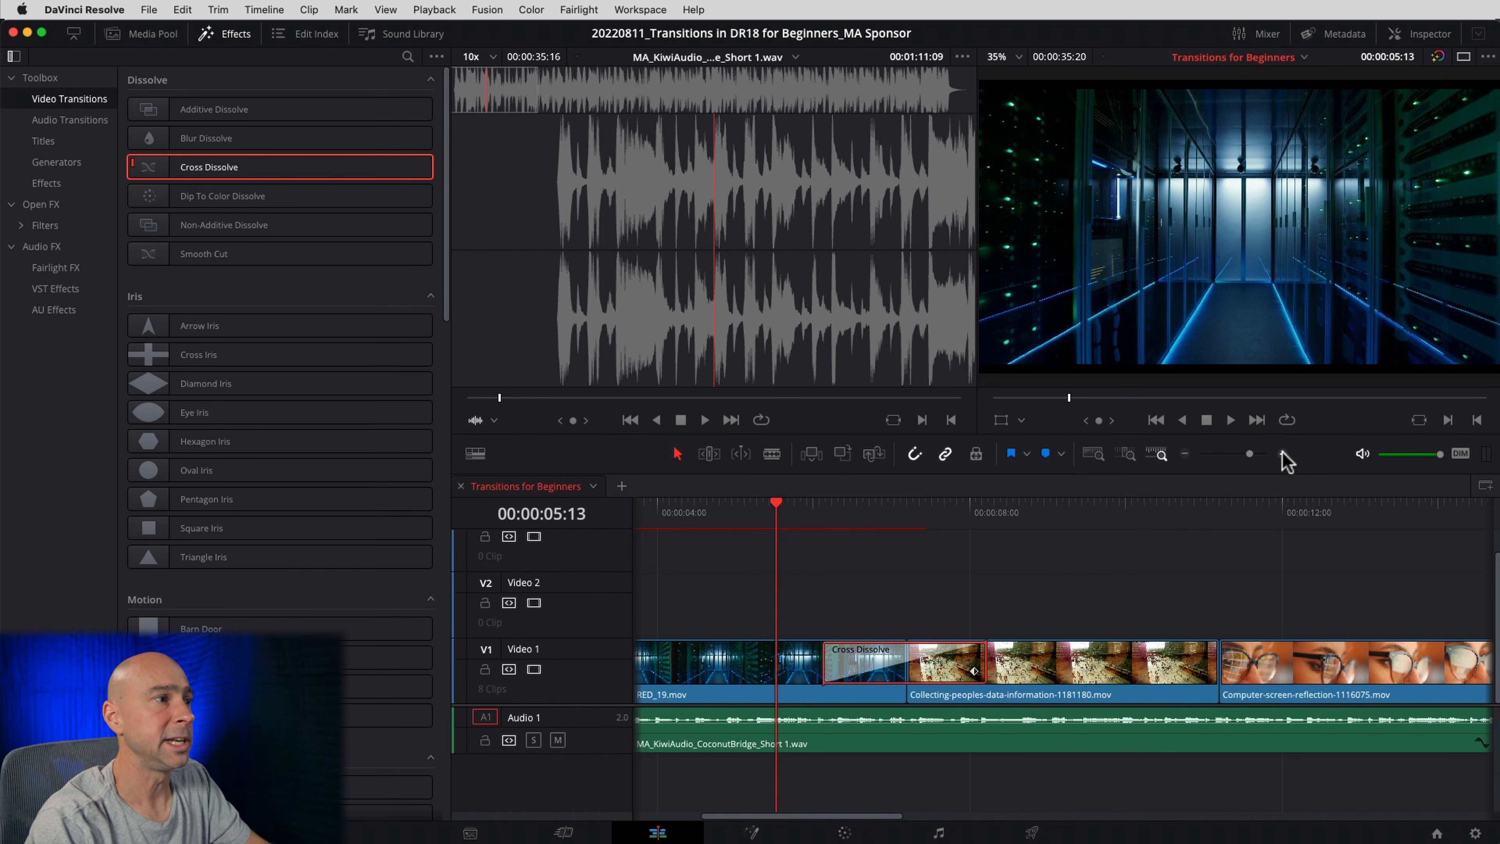
left_click(1283, 454)
left_click_drag(1336, 568, 1138, 573)
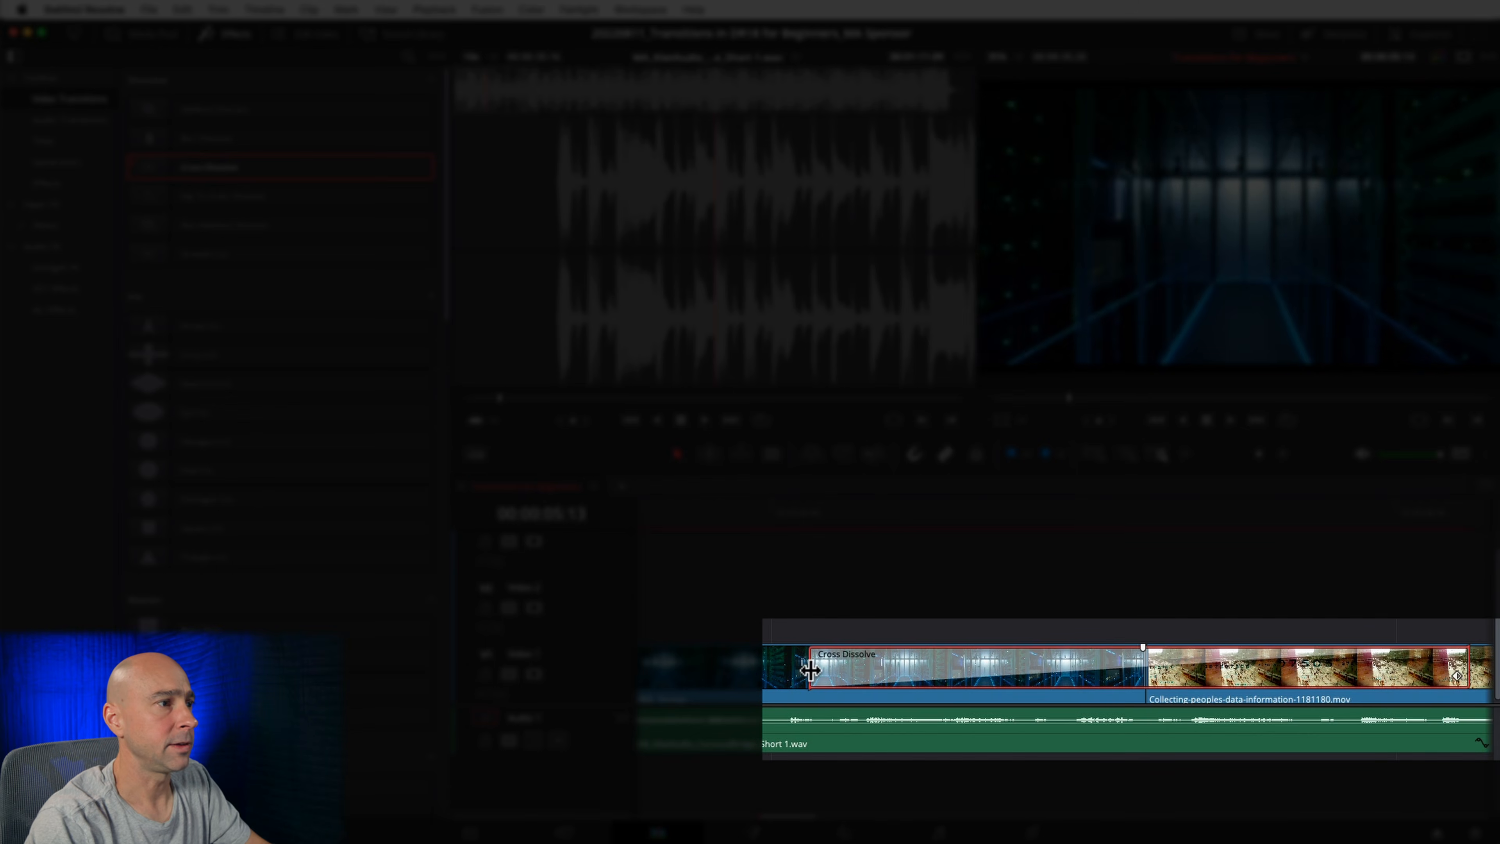
left_click_drag(809, 670, 762, 662)
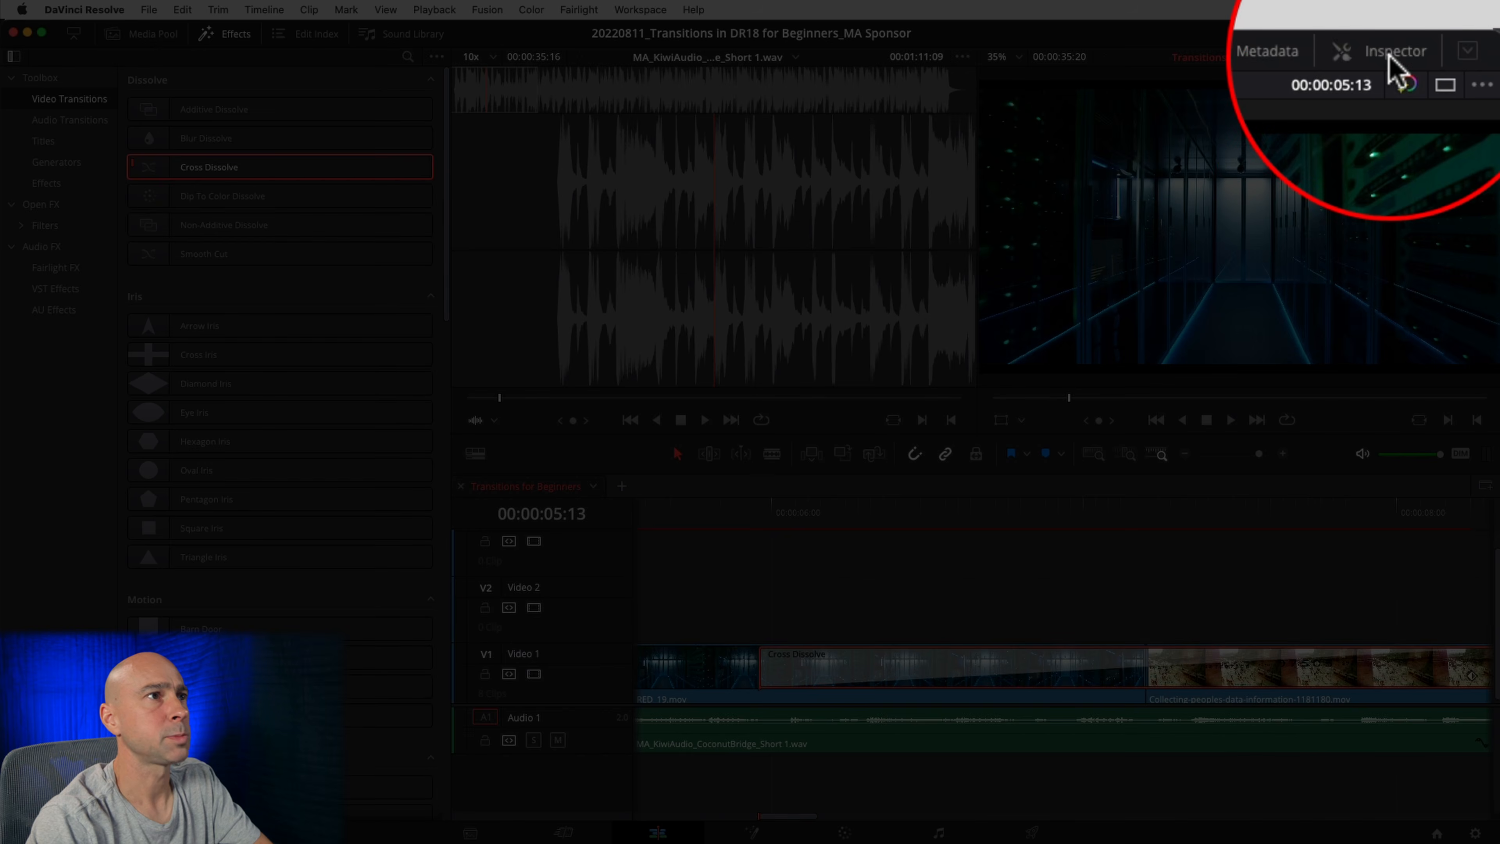
- Show the Cross Dissolve's properties in the Inspector and set its duration to 3.0 seconds
left_click(1420, 34)
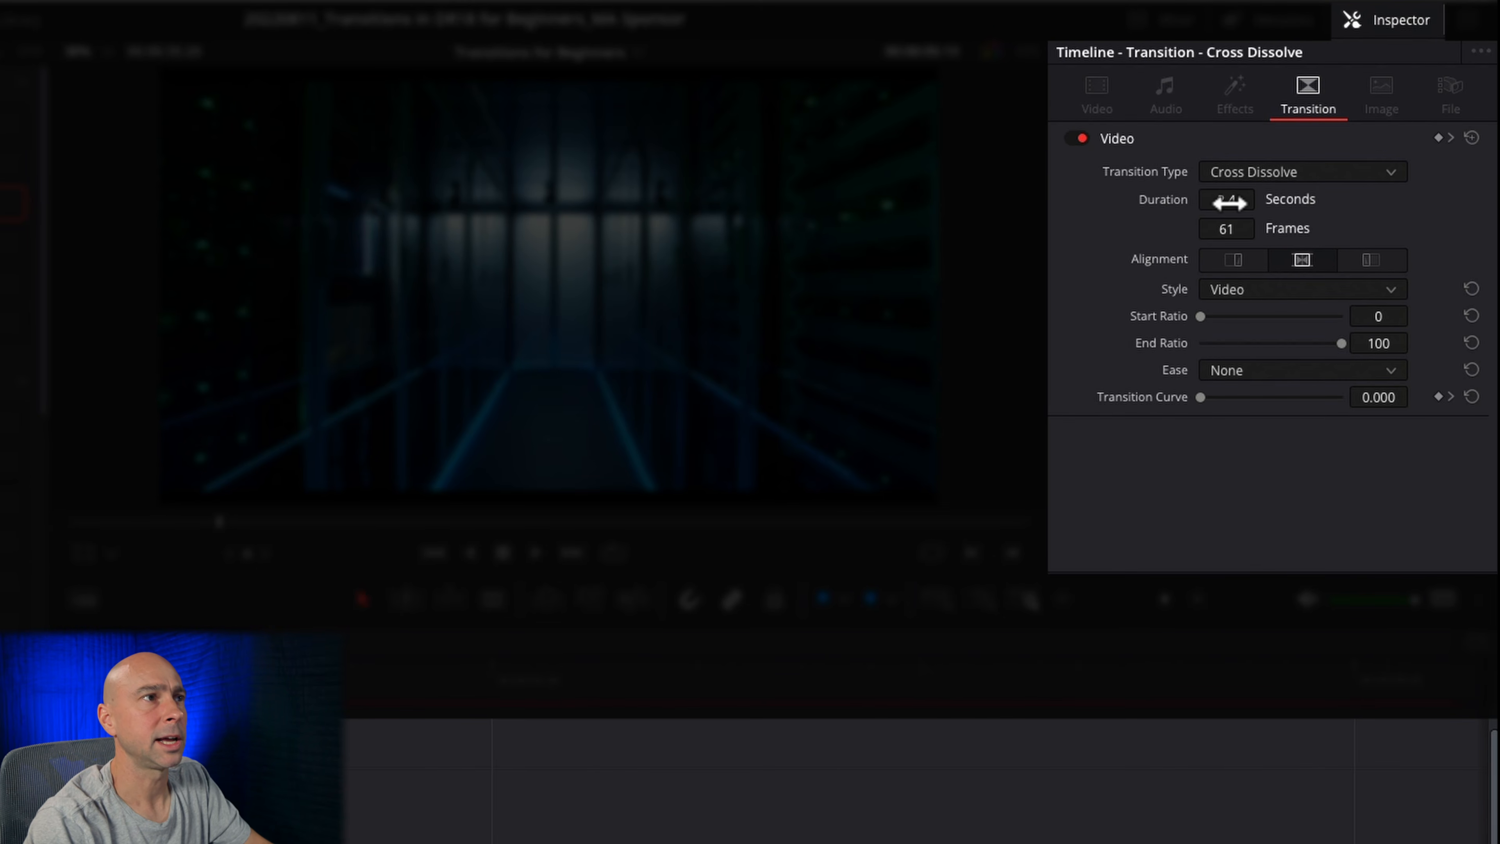
left_click_drag(1229, 202, 1211, 202)
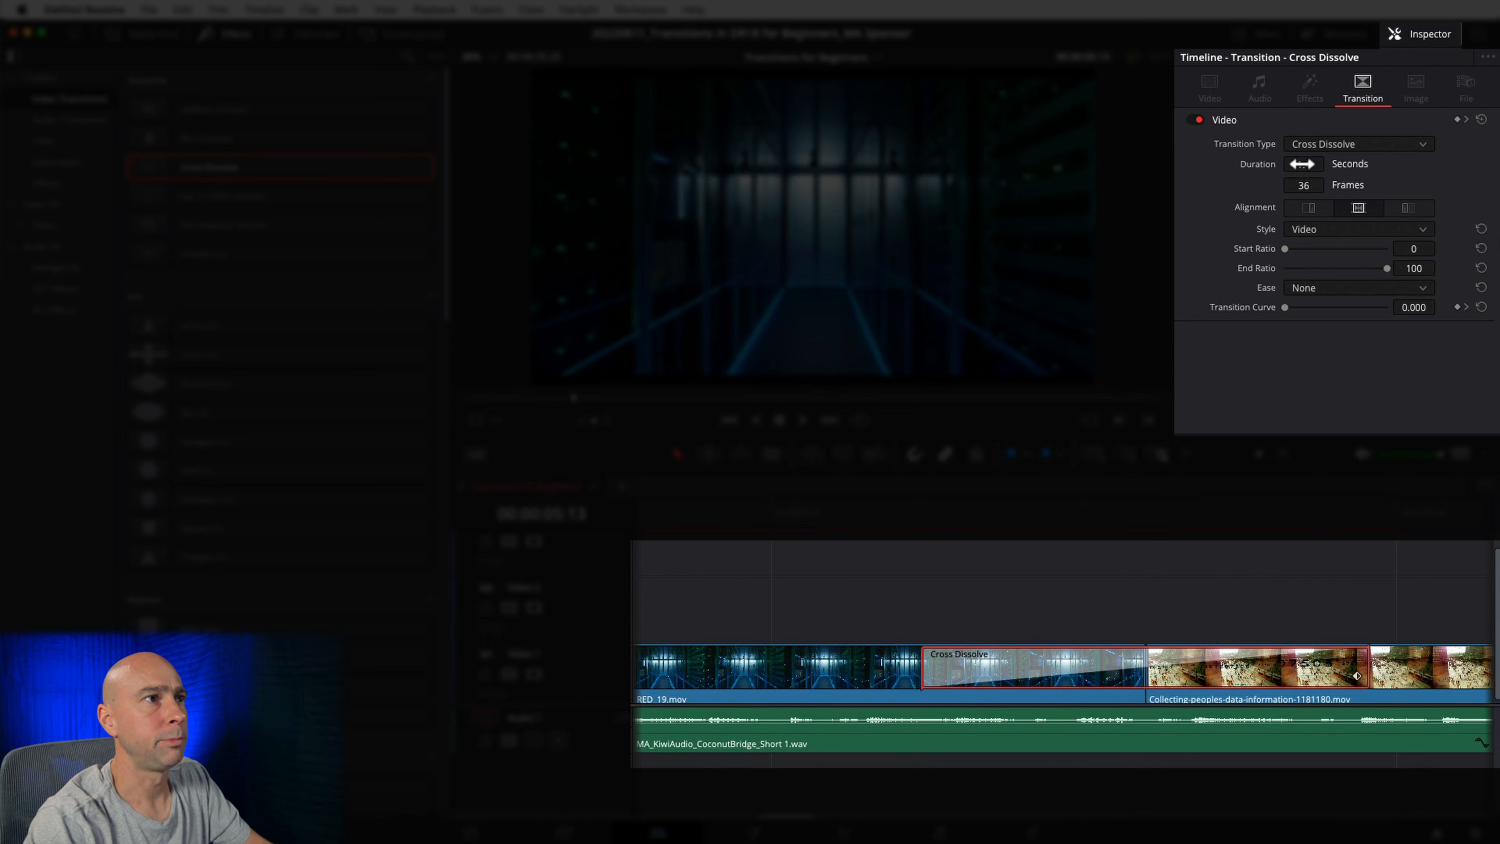
left_click(1302, 163)
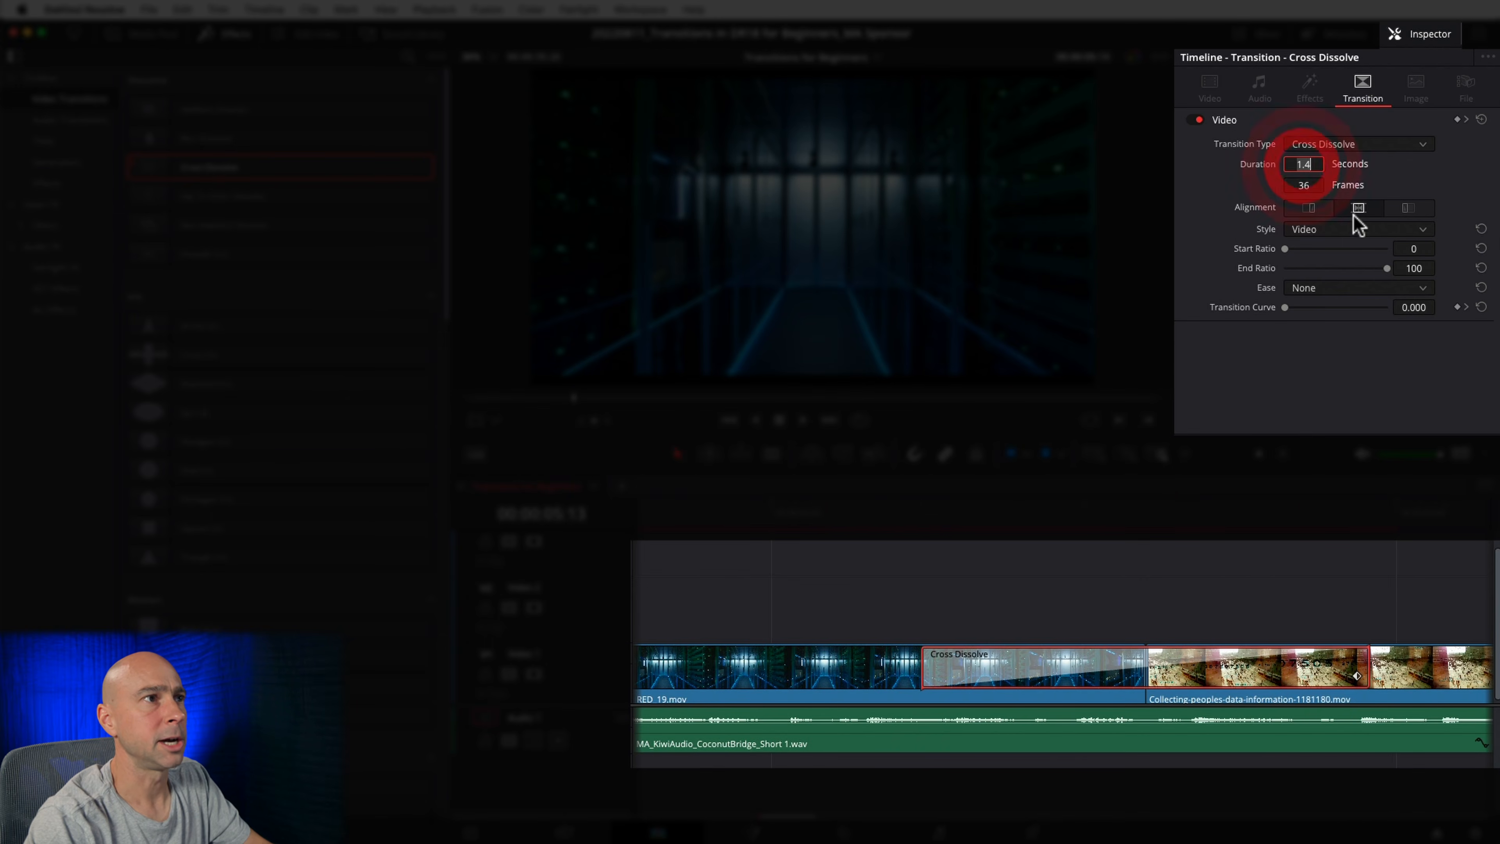
type("3.0")
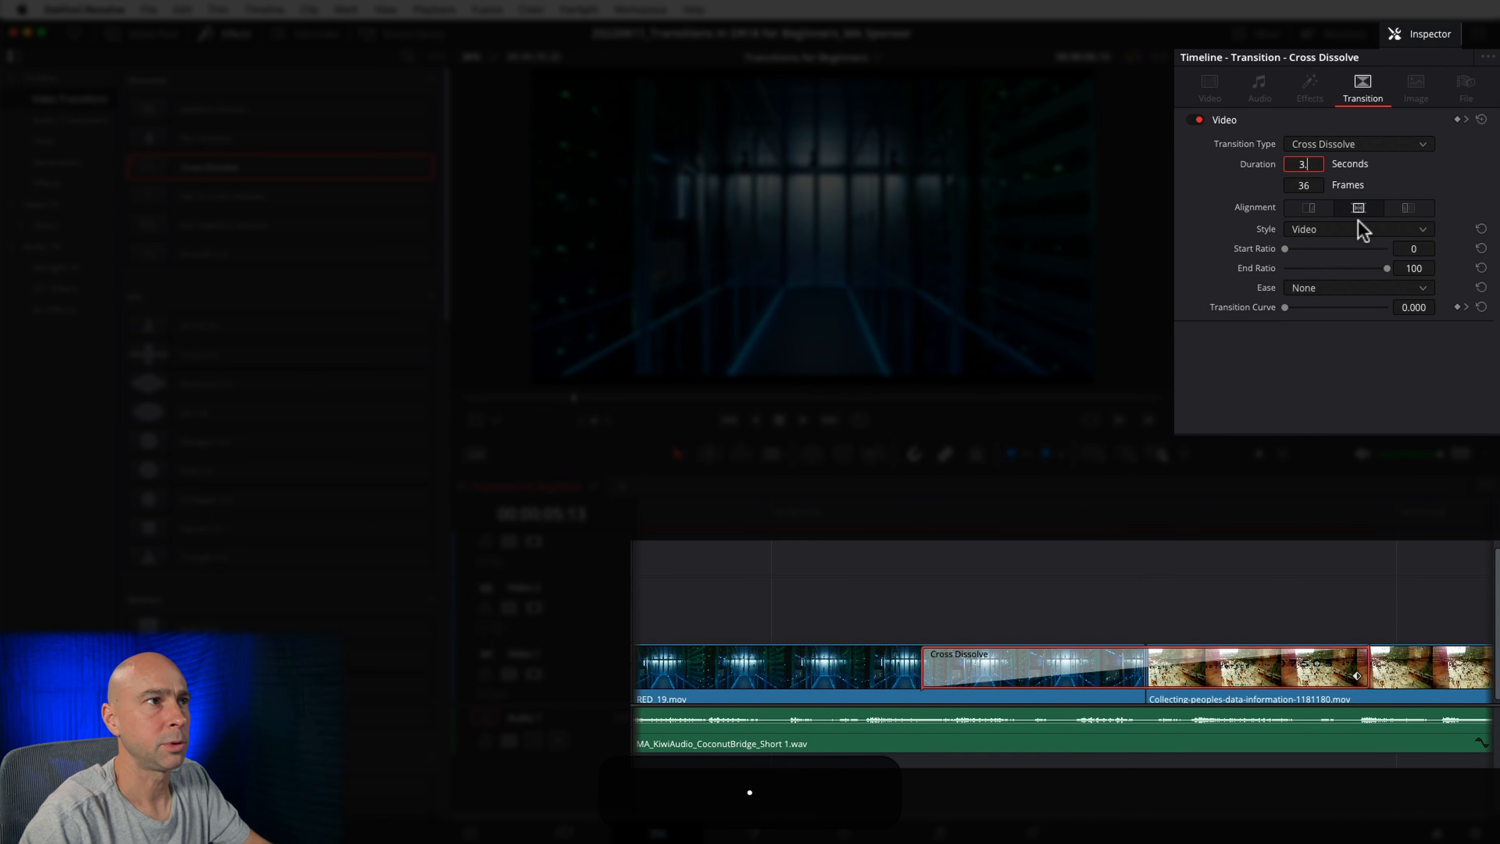
key("Return")
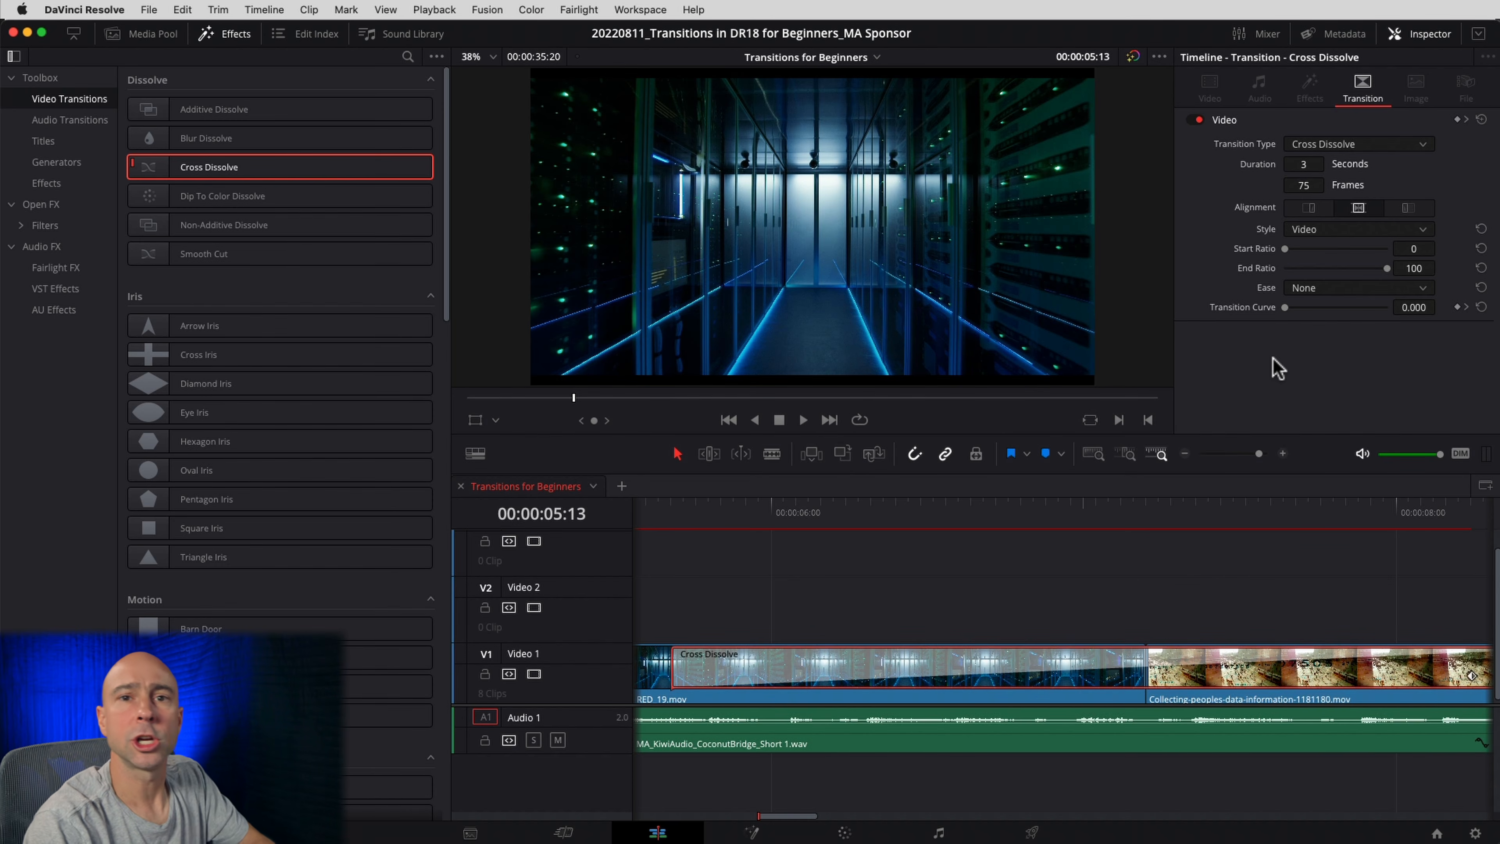
- Align the Cross Dissolve to end at the cut, centre on it and start at it, finishing with it centred
left_click(1184, 453)
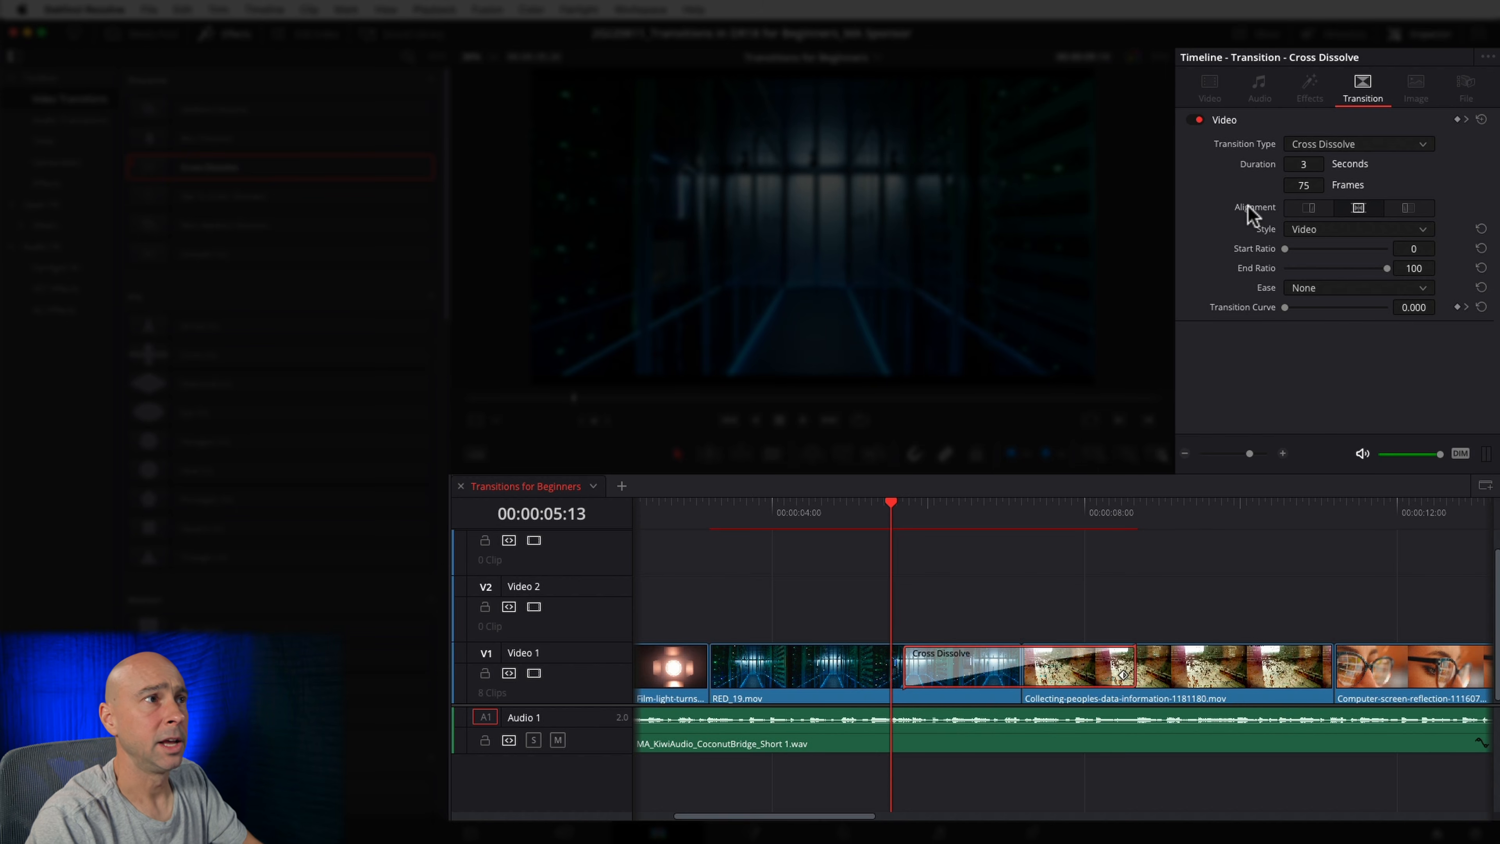
left_click(1309, 208)
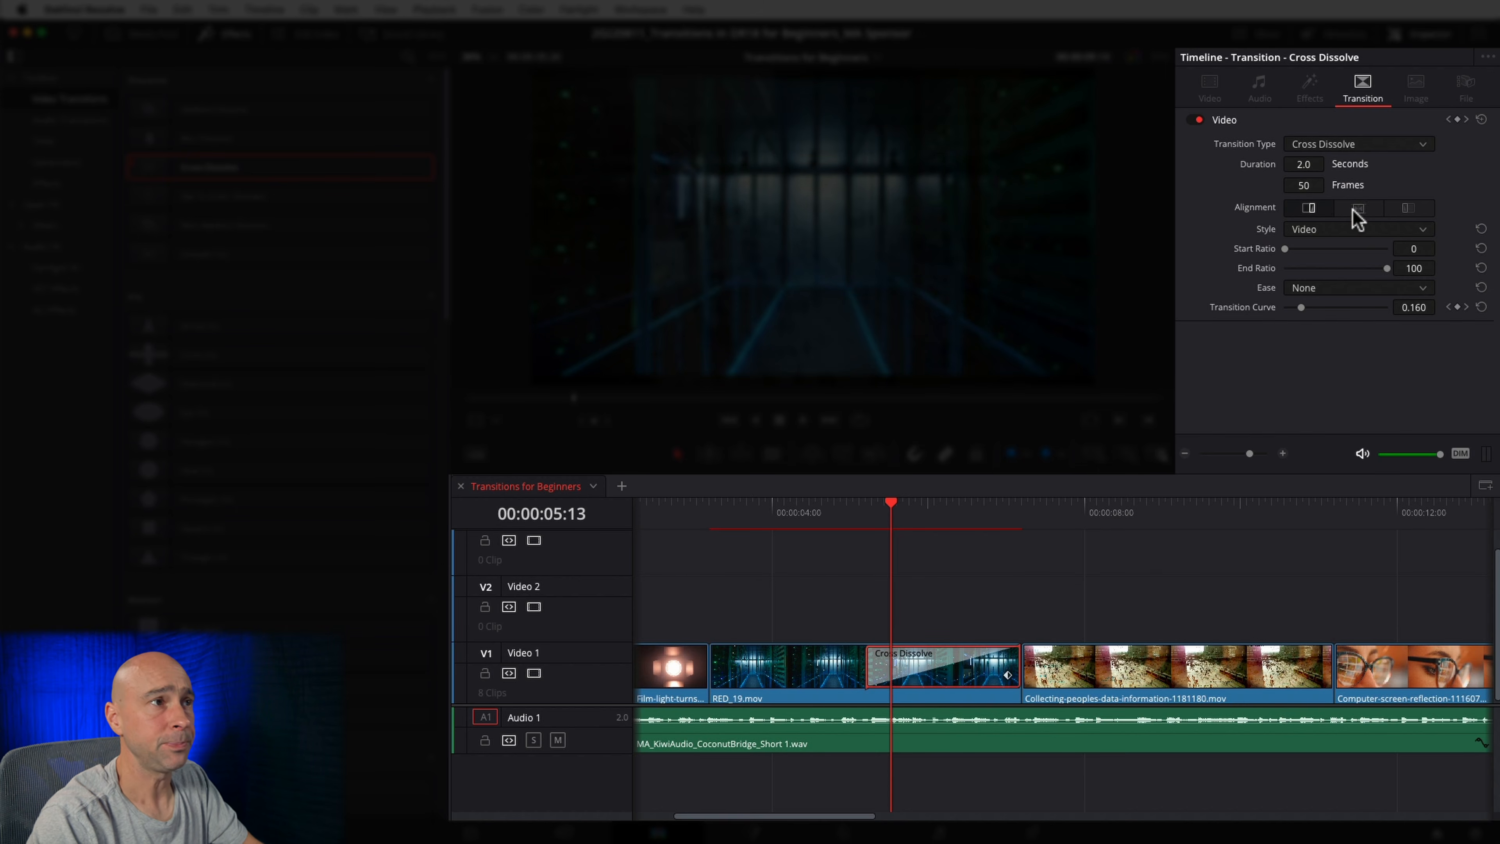
left_click(1358, 208)
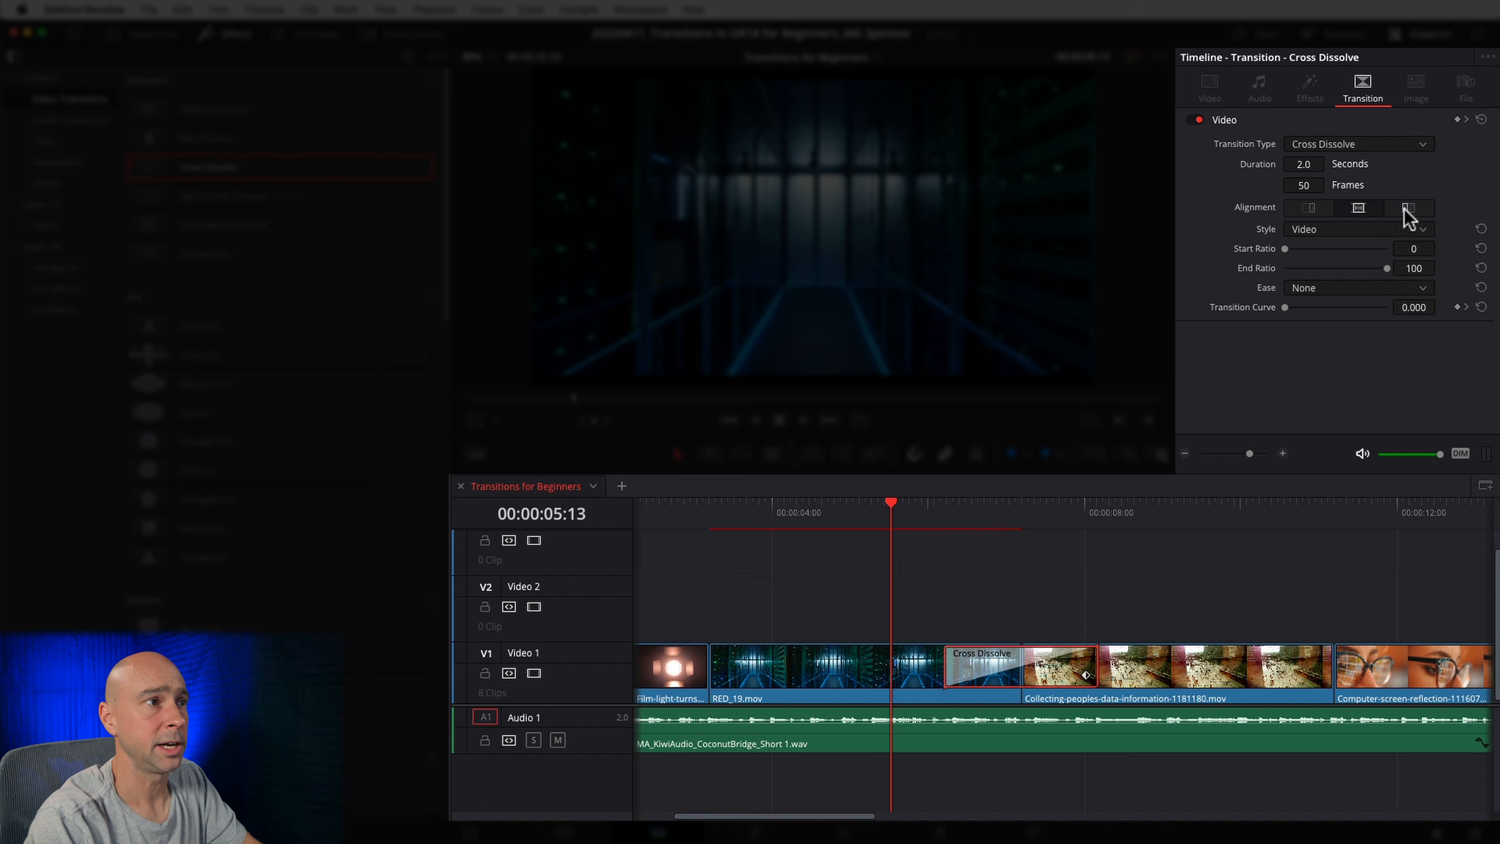
left_click(1408, 208)
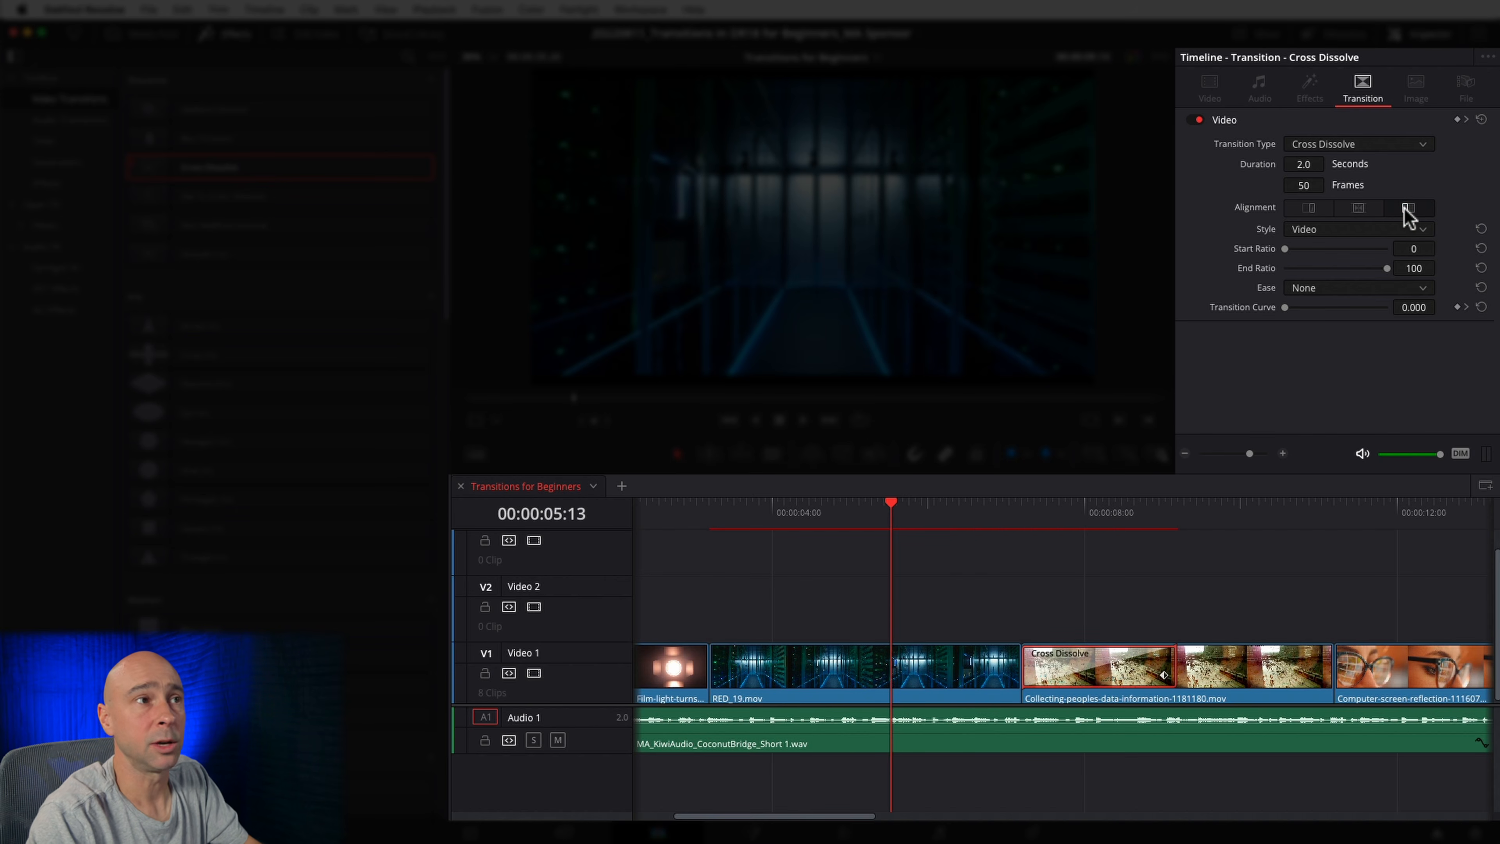
left_click(1357, 208)
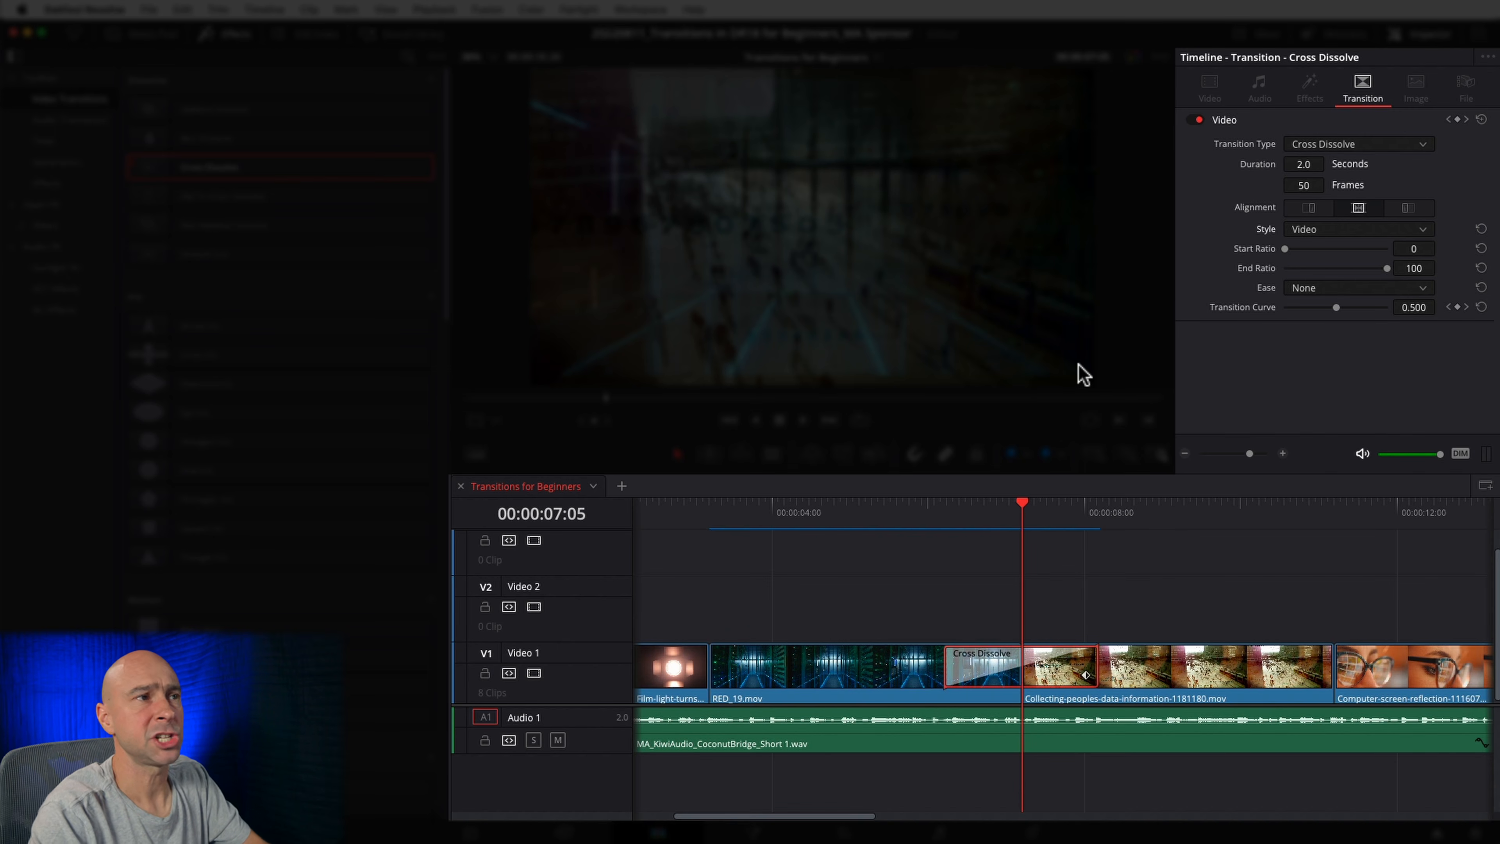
- Try the Film, Additive and Subtractive styles on the Cross Dissolve, finish with Shadows, and play the transition
left_click(1260, 232)
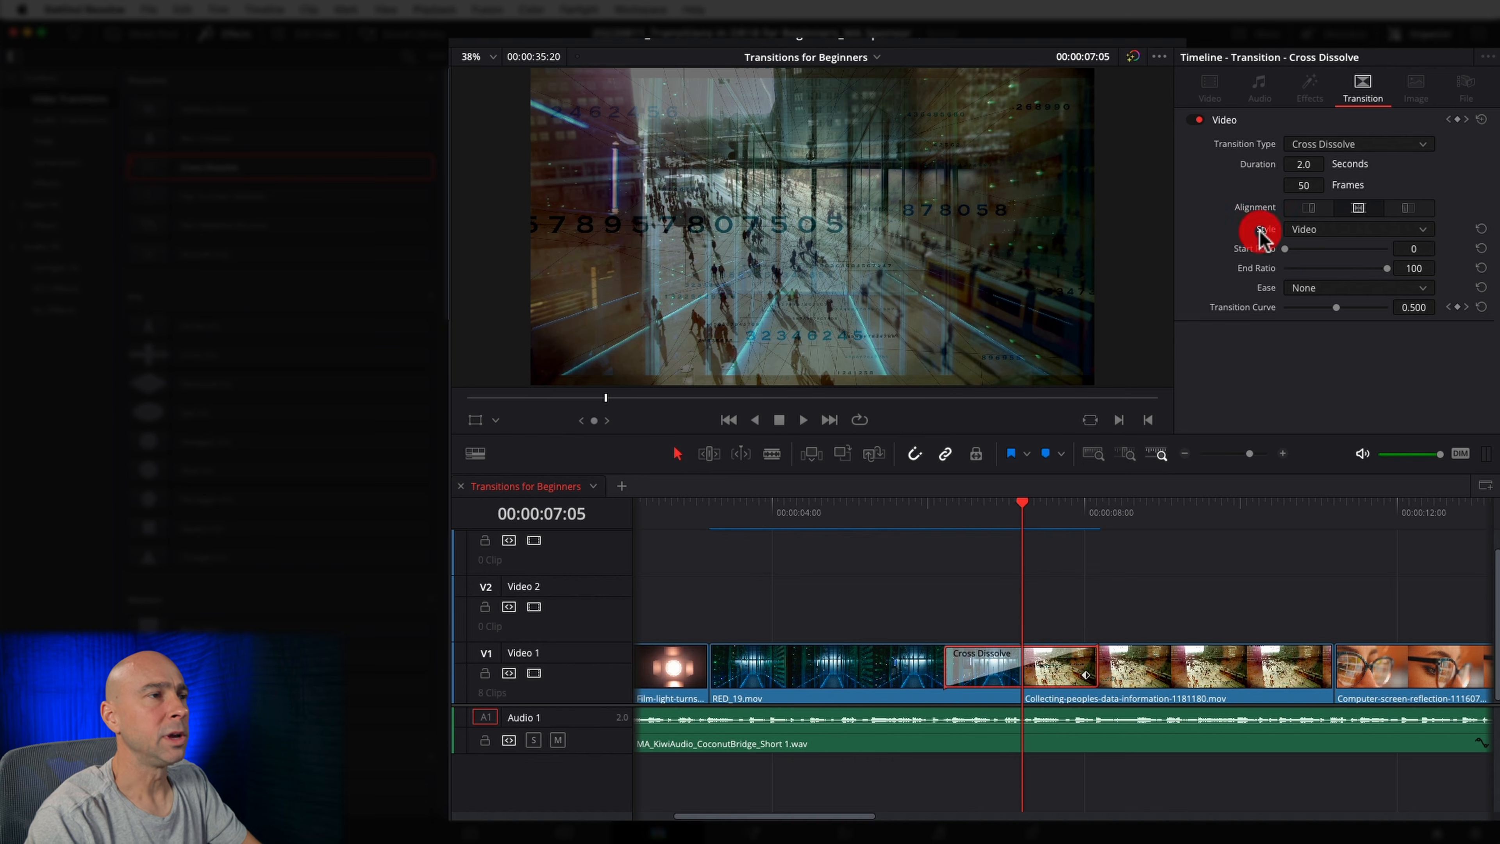
left_click(1310, 230)
left_click(1309, 268)
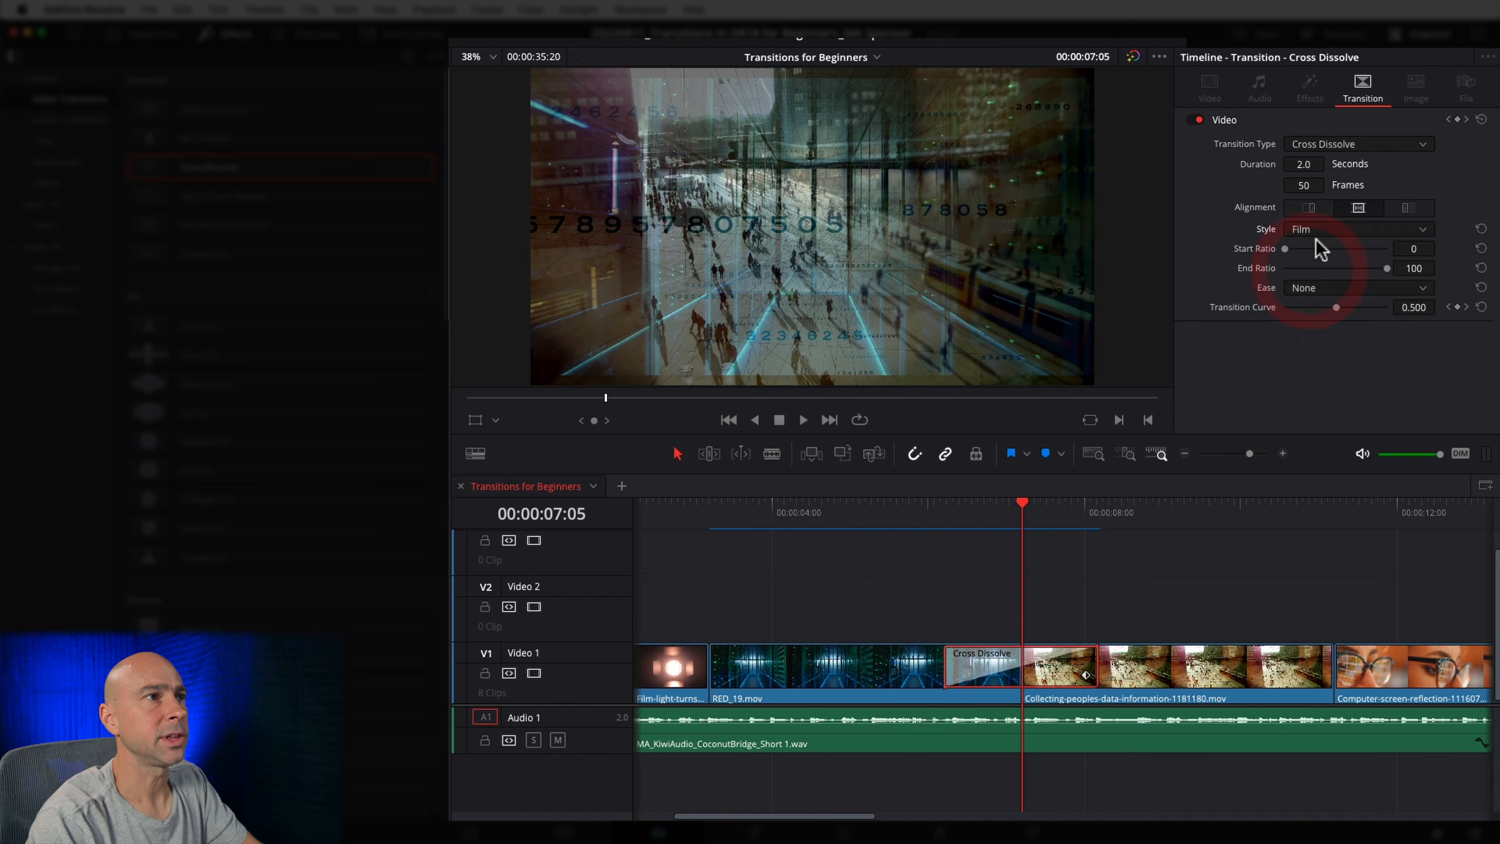
left_click(1317, 229)
left_click(1322, 283)
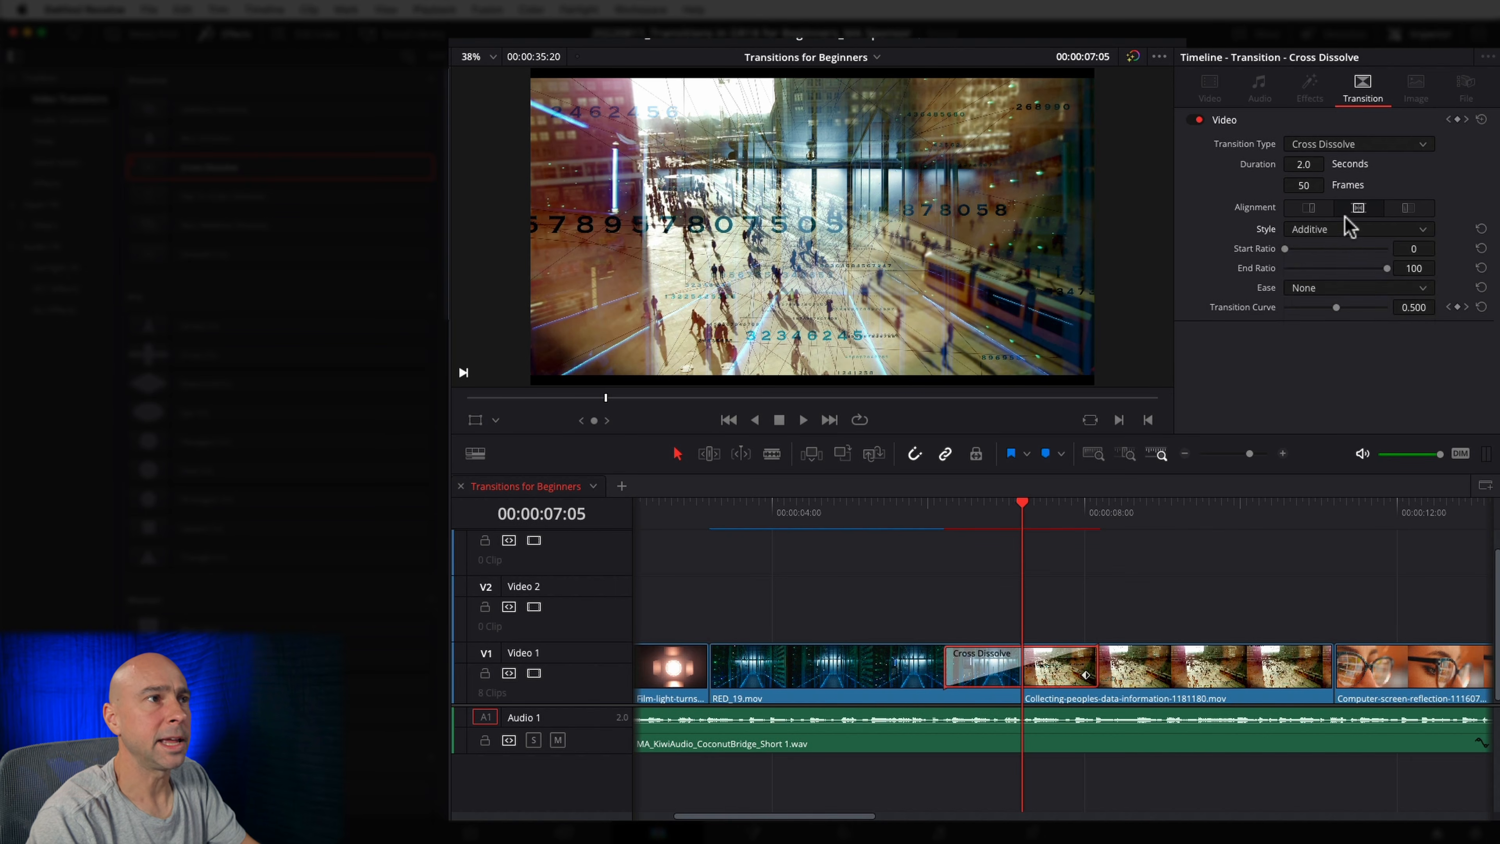
left_click(1341, 230)
left_click(1338, 301)
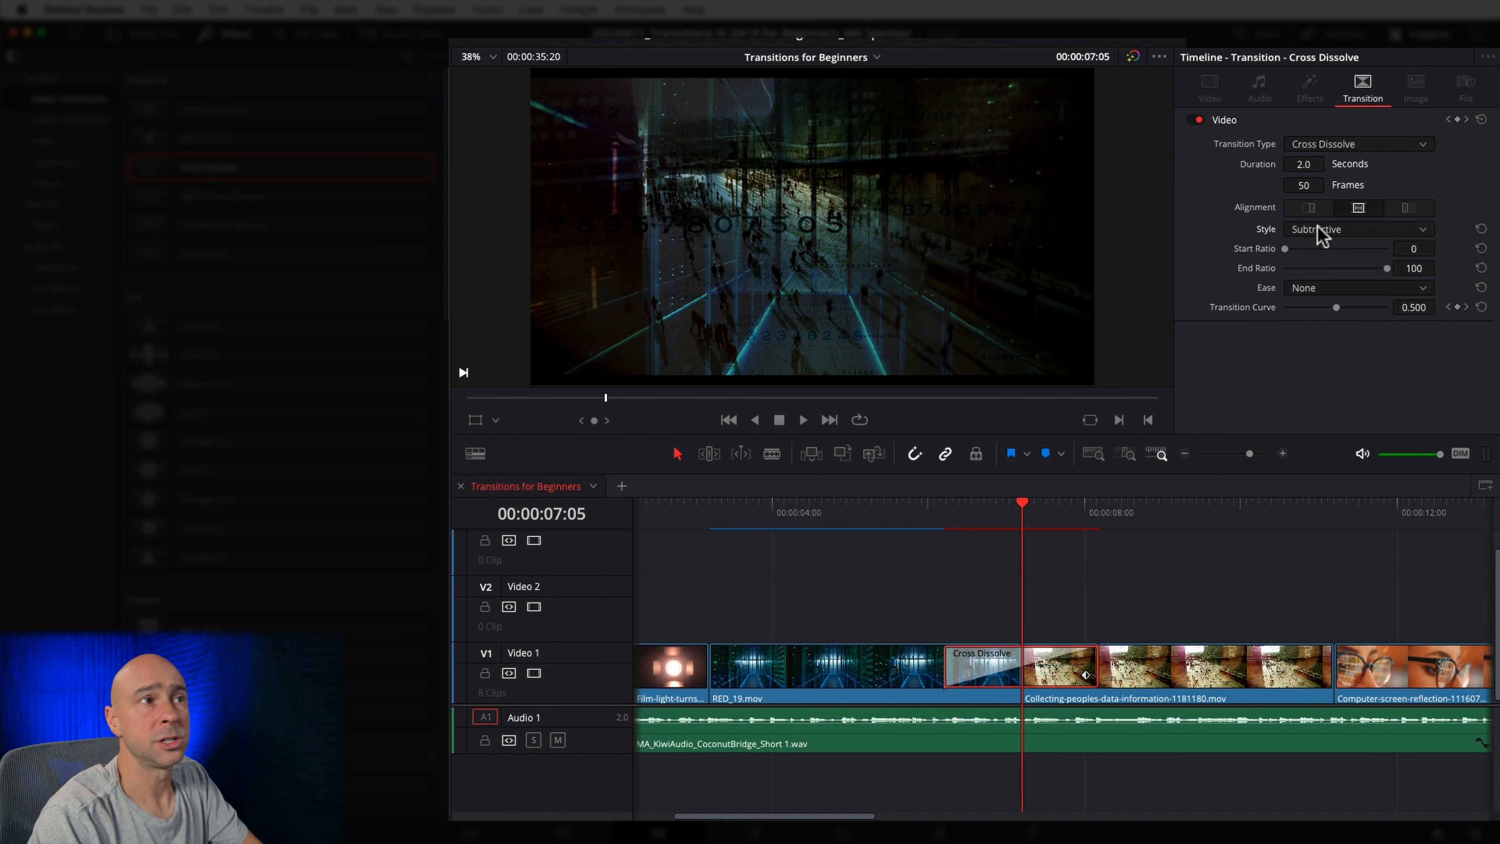
left_click(1323, 232)
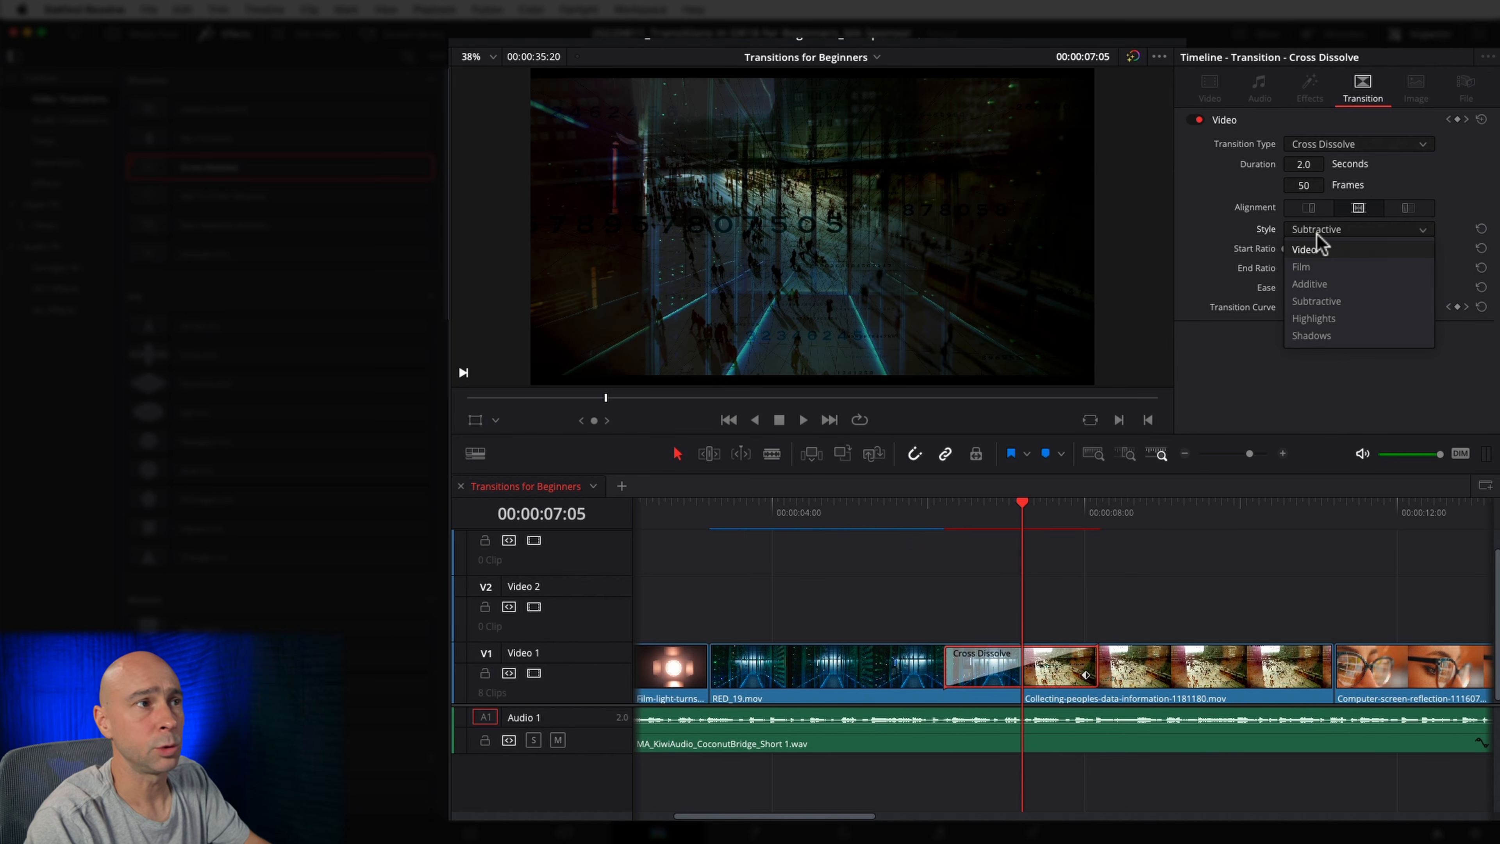
left_click(1311, 334)
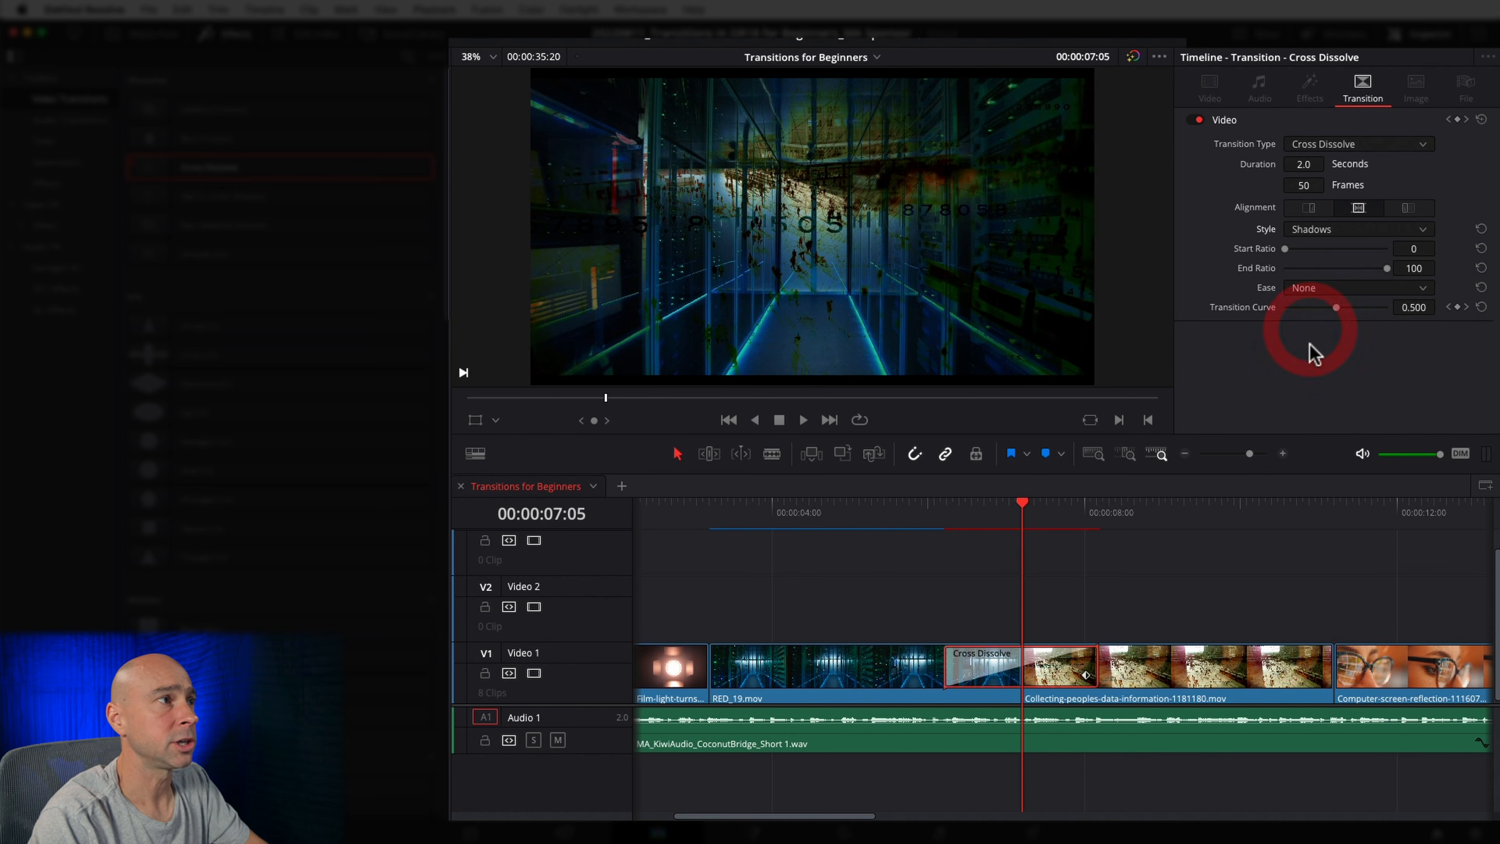
left_click(911, 518)
key("space")
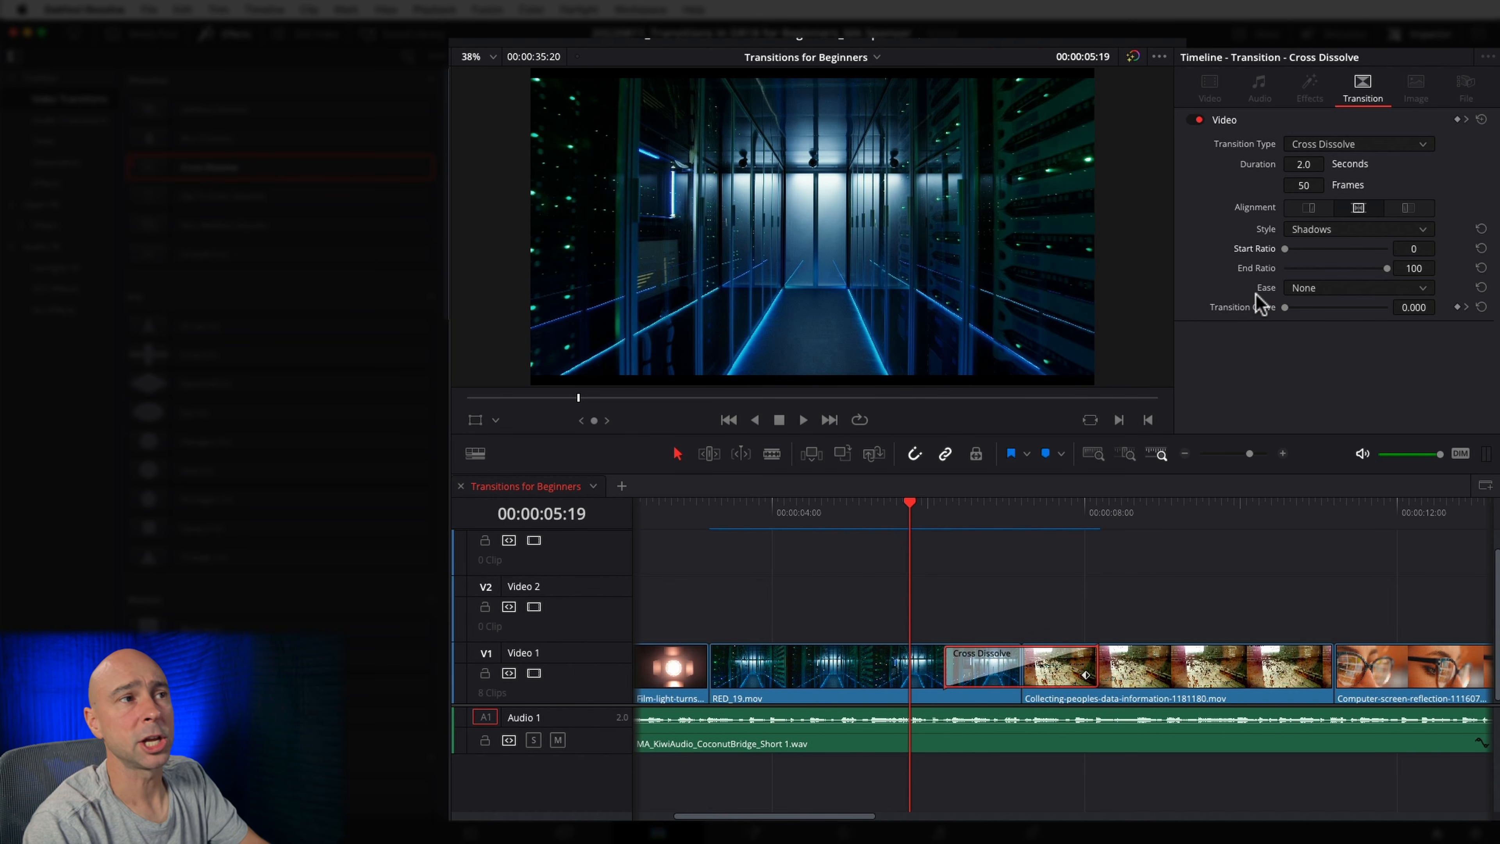
- Switch the Cross Dissolve's ease to In and Out, finishing with In & Out
left_click(1342, 294)
left_click(1154, 574)
left_click(1282, 454)
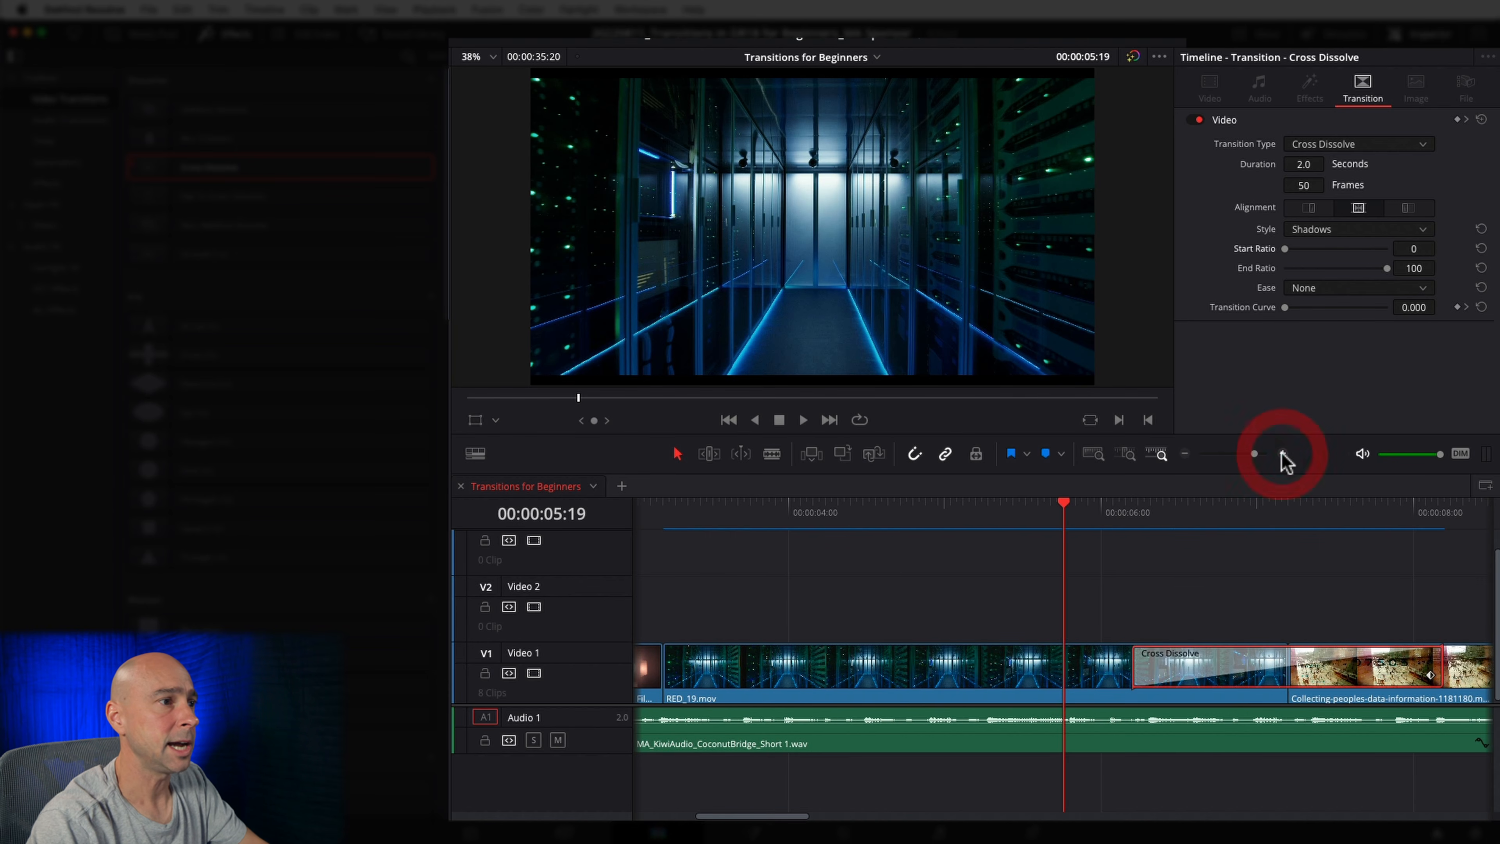
scroll(1206, 620, "right", 3)
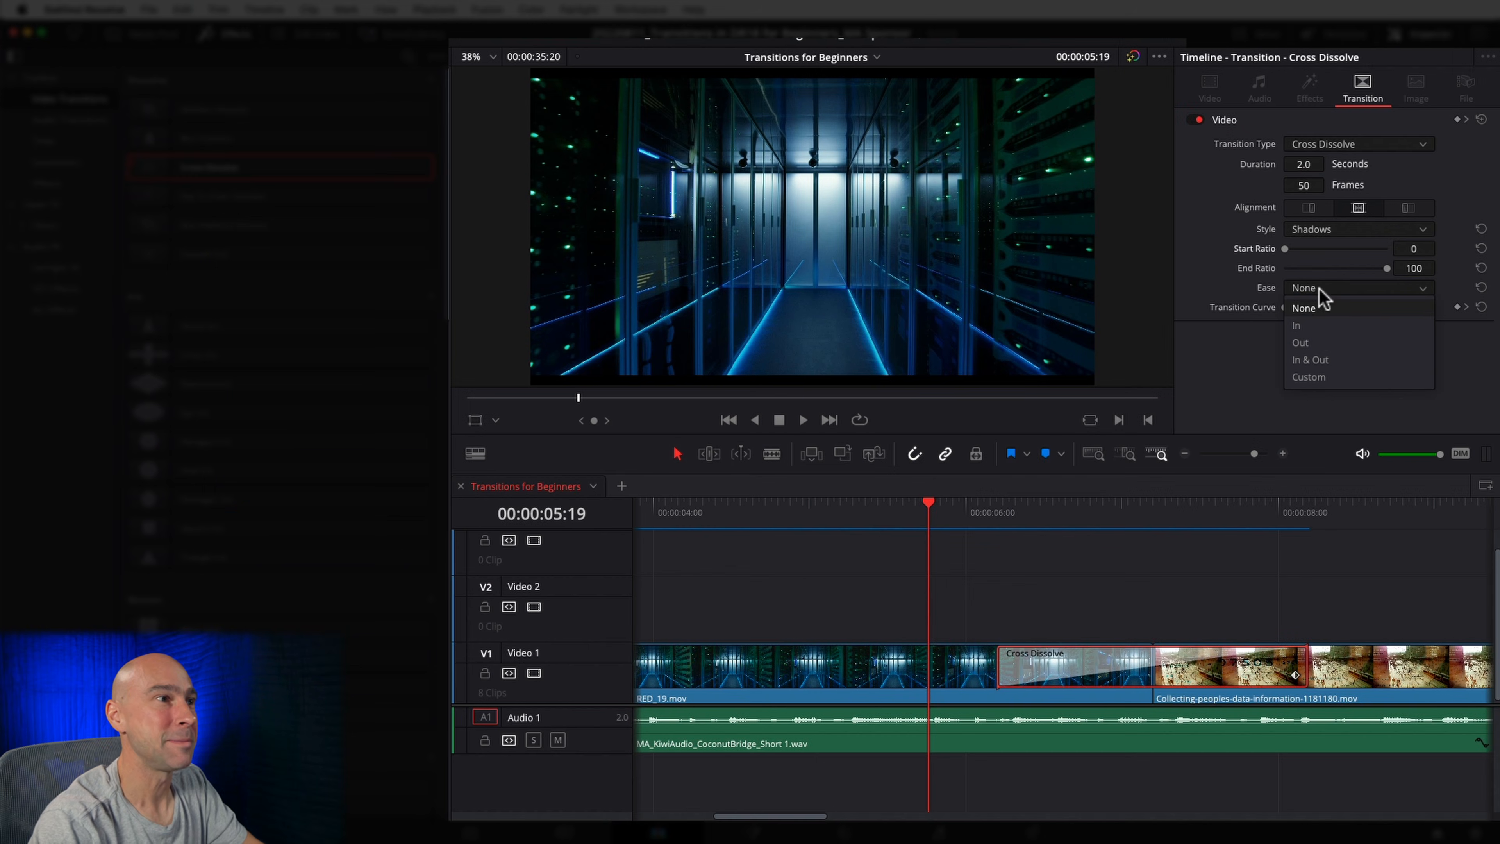
left_click(1320, 335)
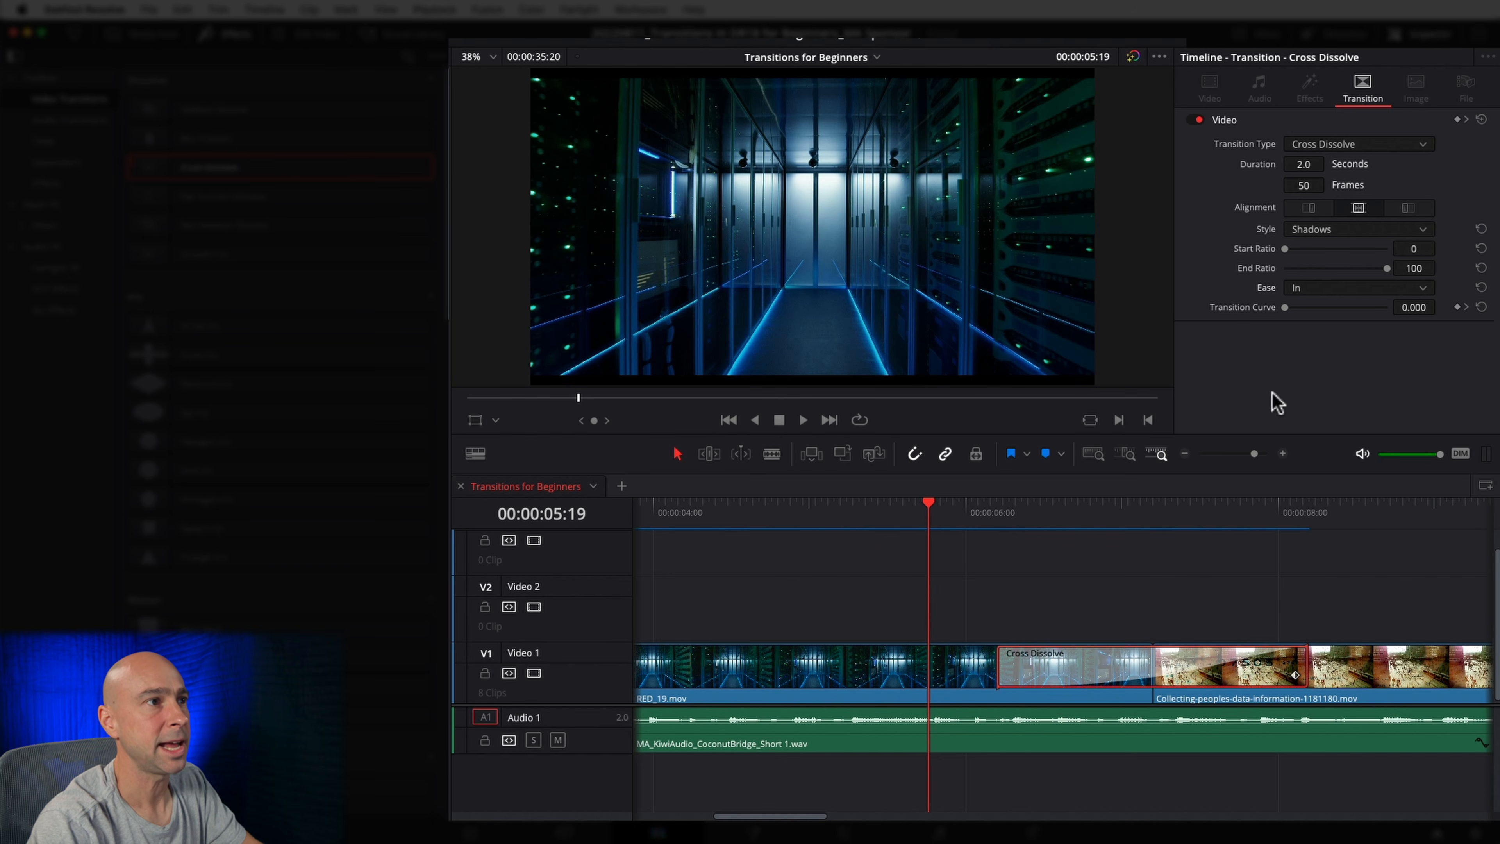
left_click(1295, 288)
left_click(1305, 341)
left_click(1322, 288)
left_click(1310, 359)
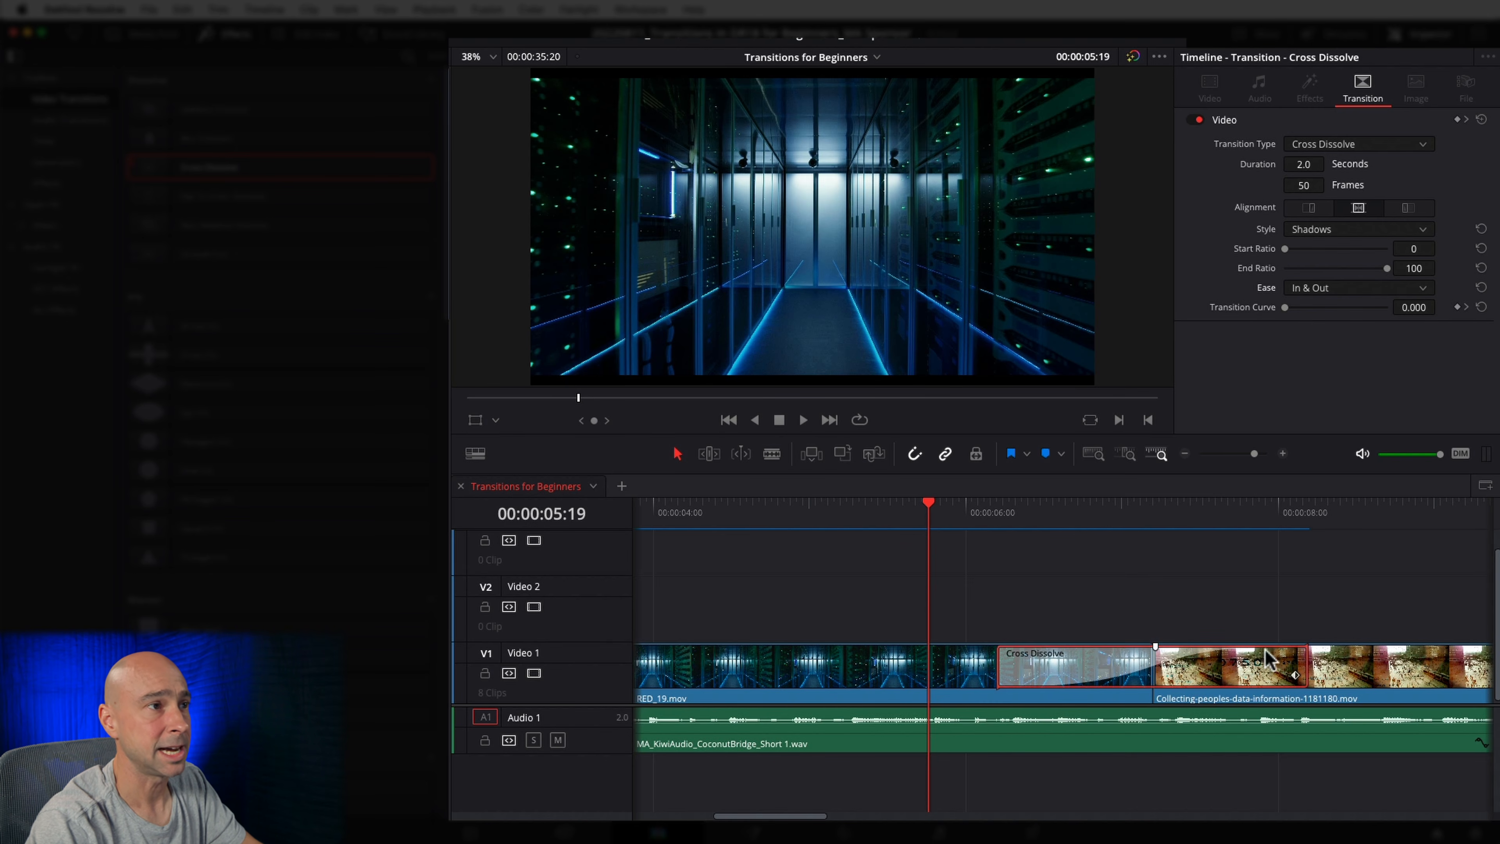
- Set the Cross Dissolve's ease to Custom
left_click(1317, 288)
left_click(1304, 360)
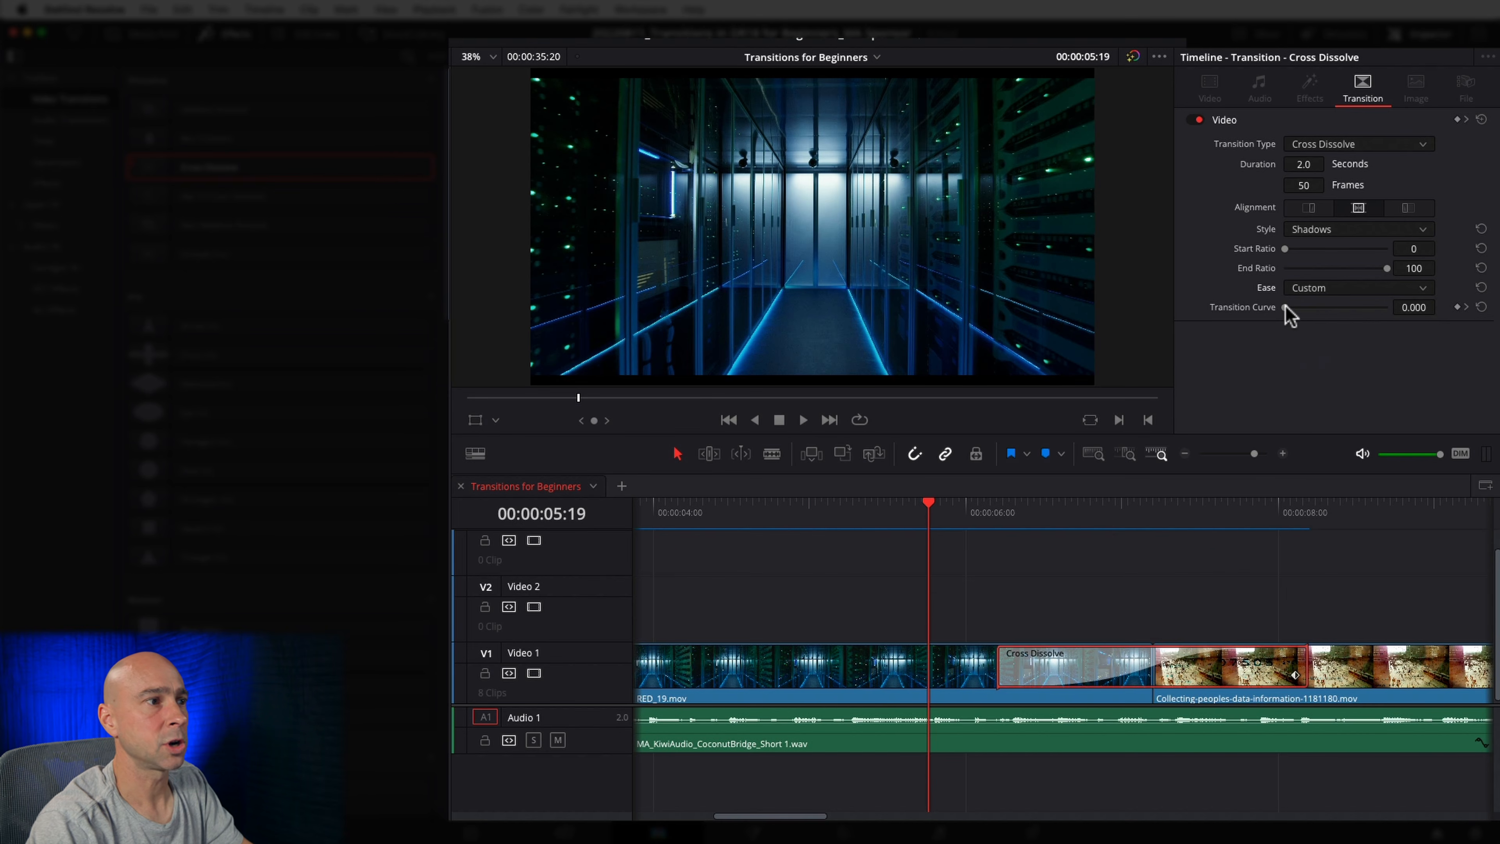
key("super+z")
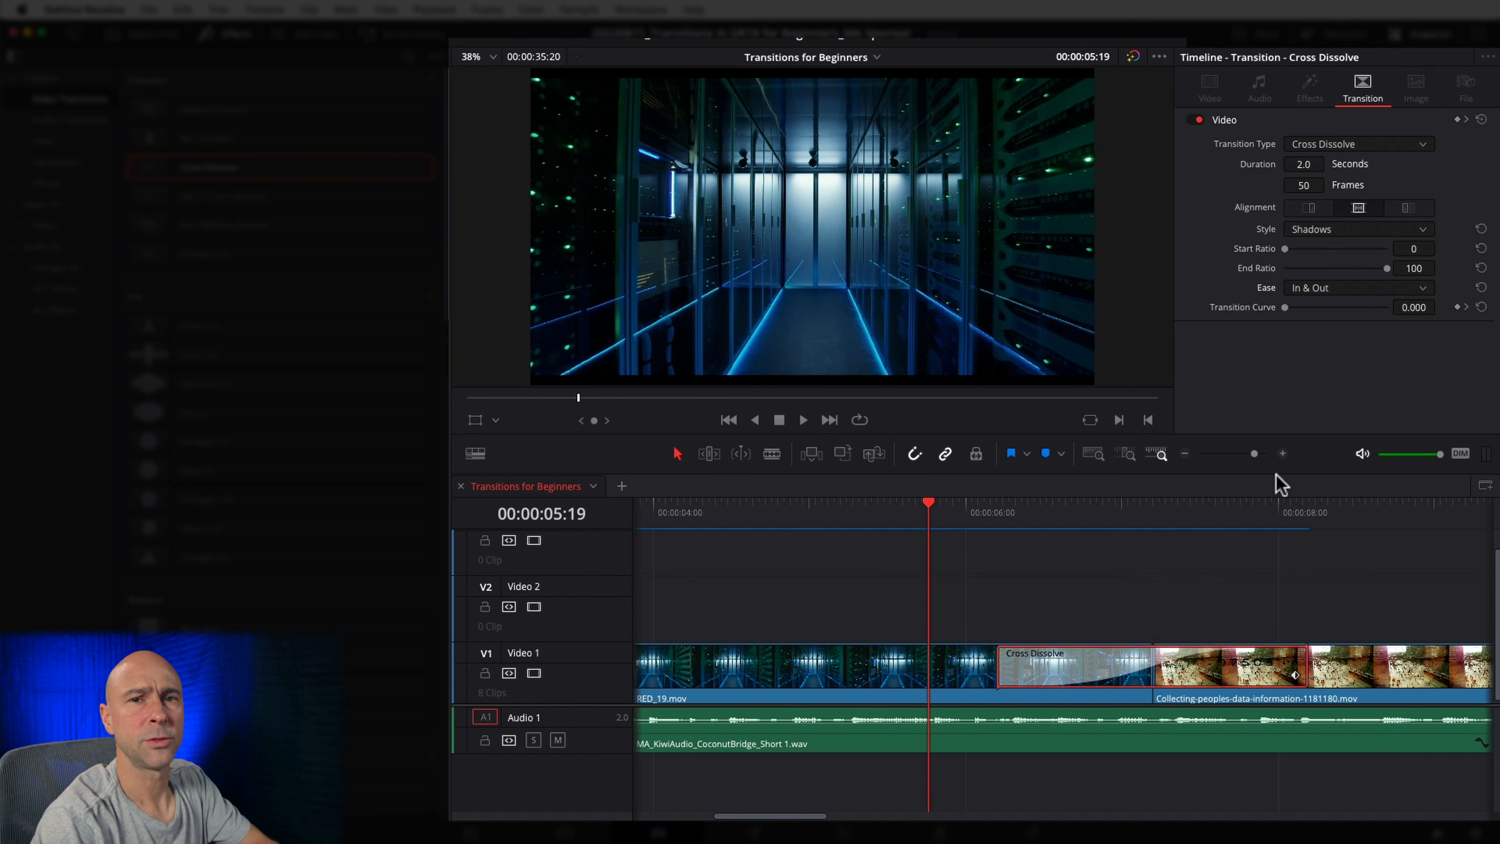
left_click(1336, 289)
left_click(1323, 379)
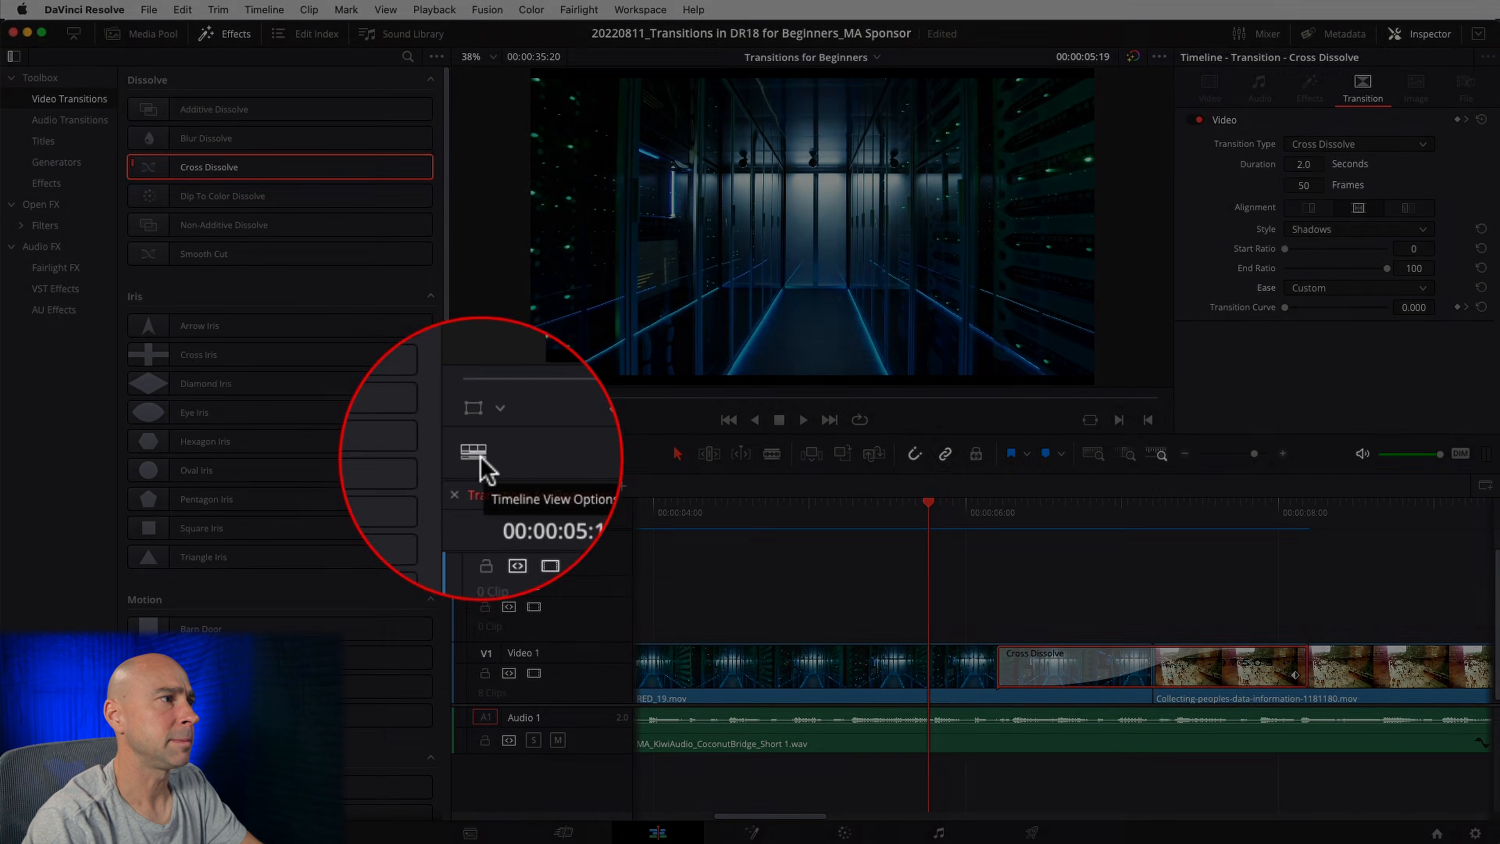
- Compare the timeline's simple, thumbnail and filmstrip video views, finishing with the thumbnail view
left_click(476, 454)
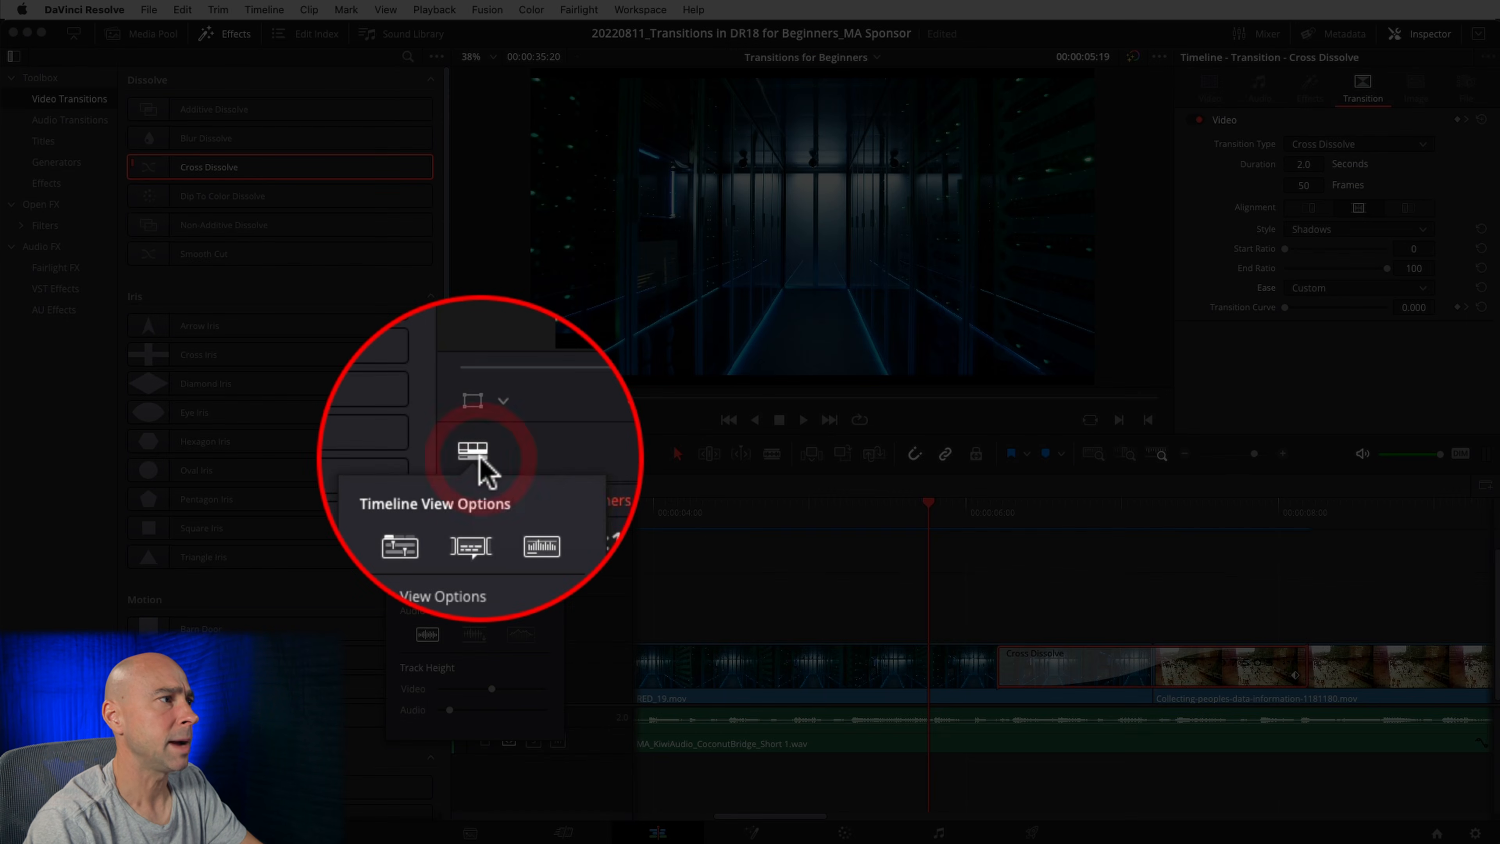
left_click(480, 580)
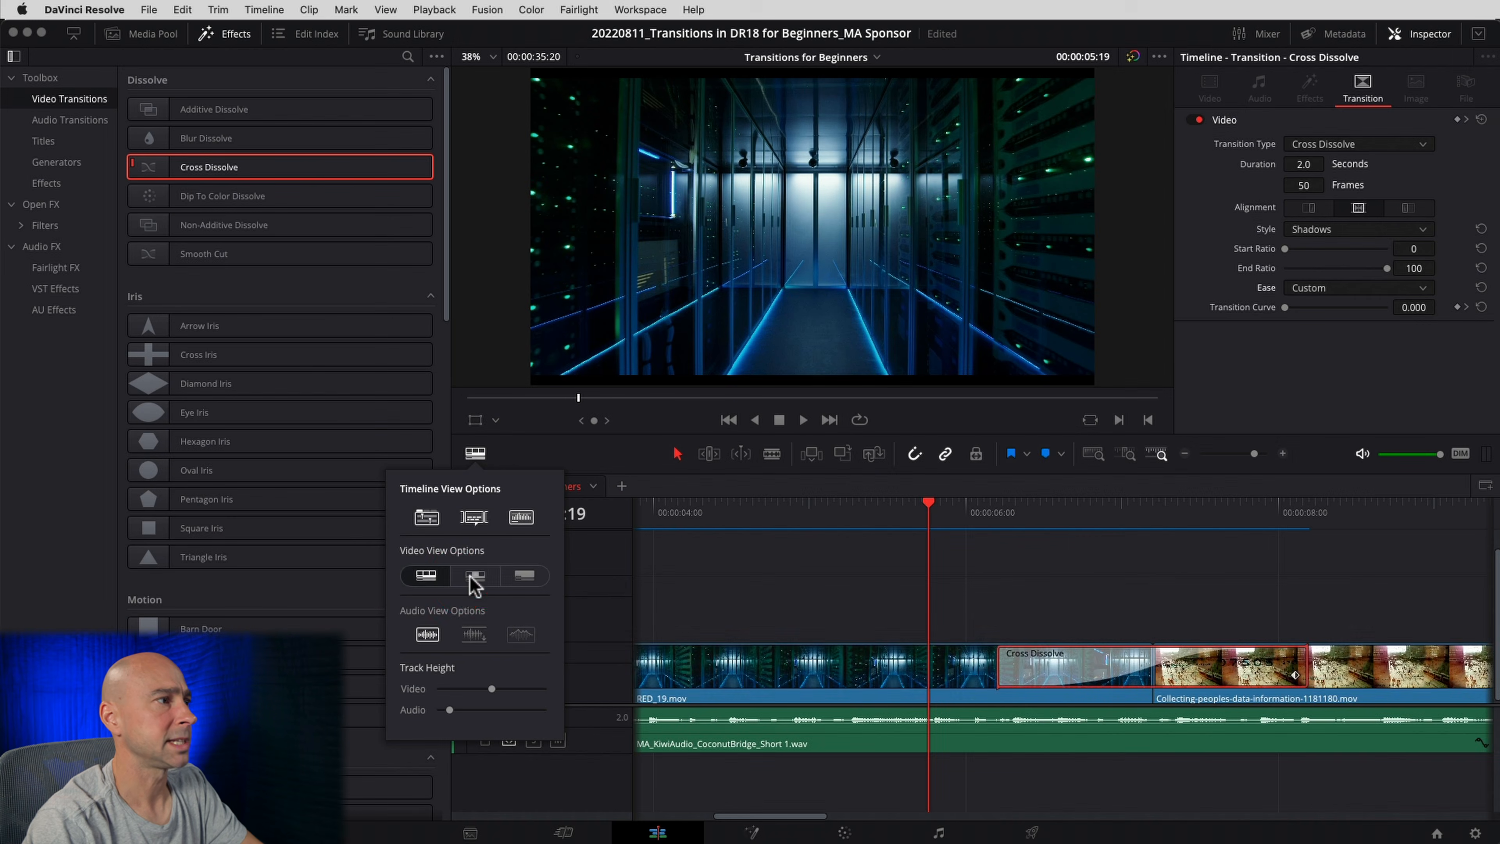
left_click(524, 575)
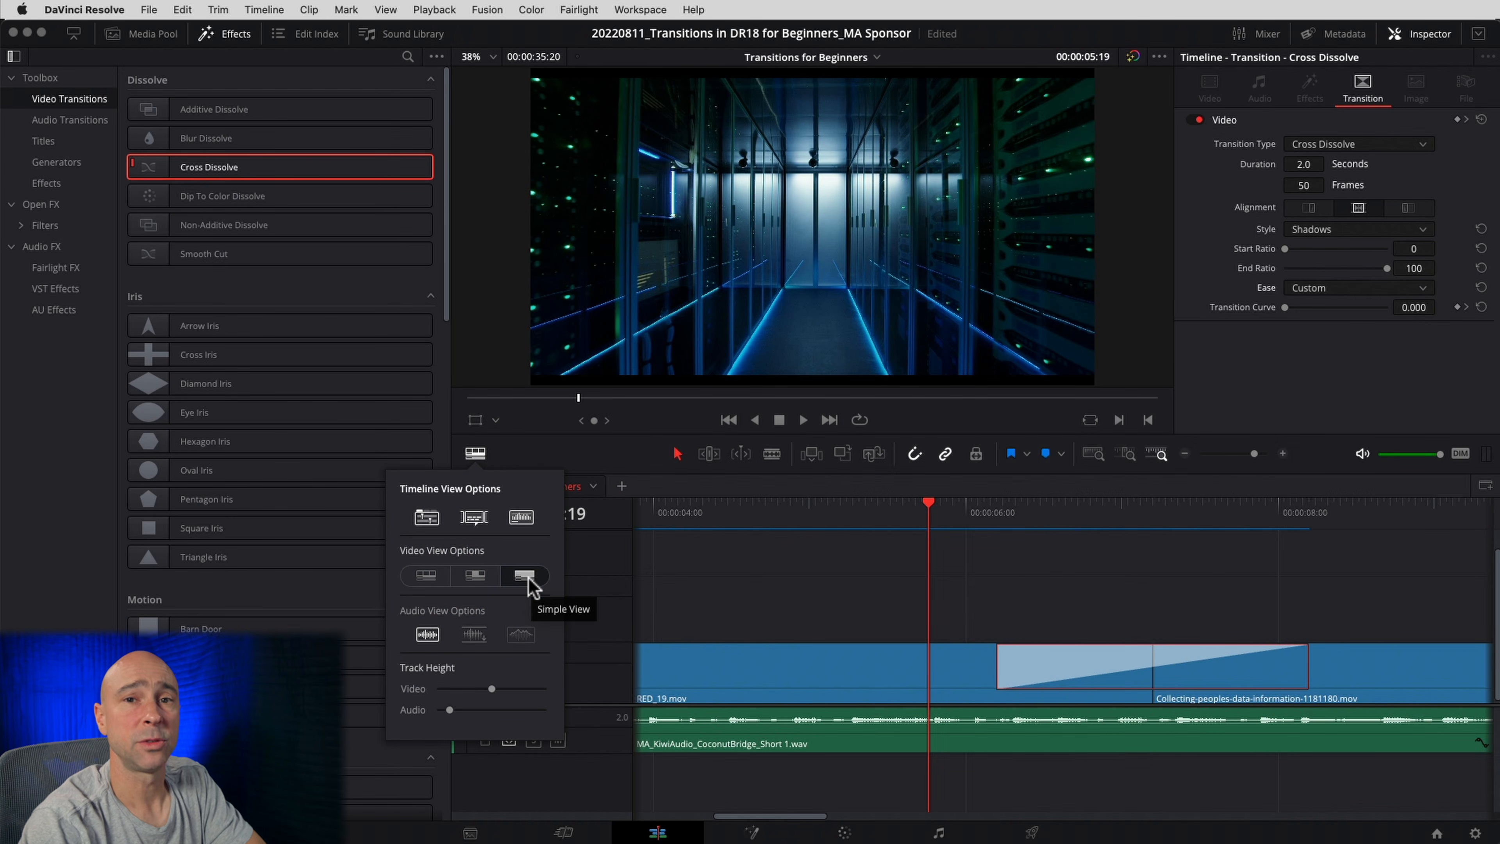
left_click(483, 576)
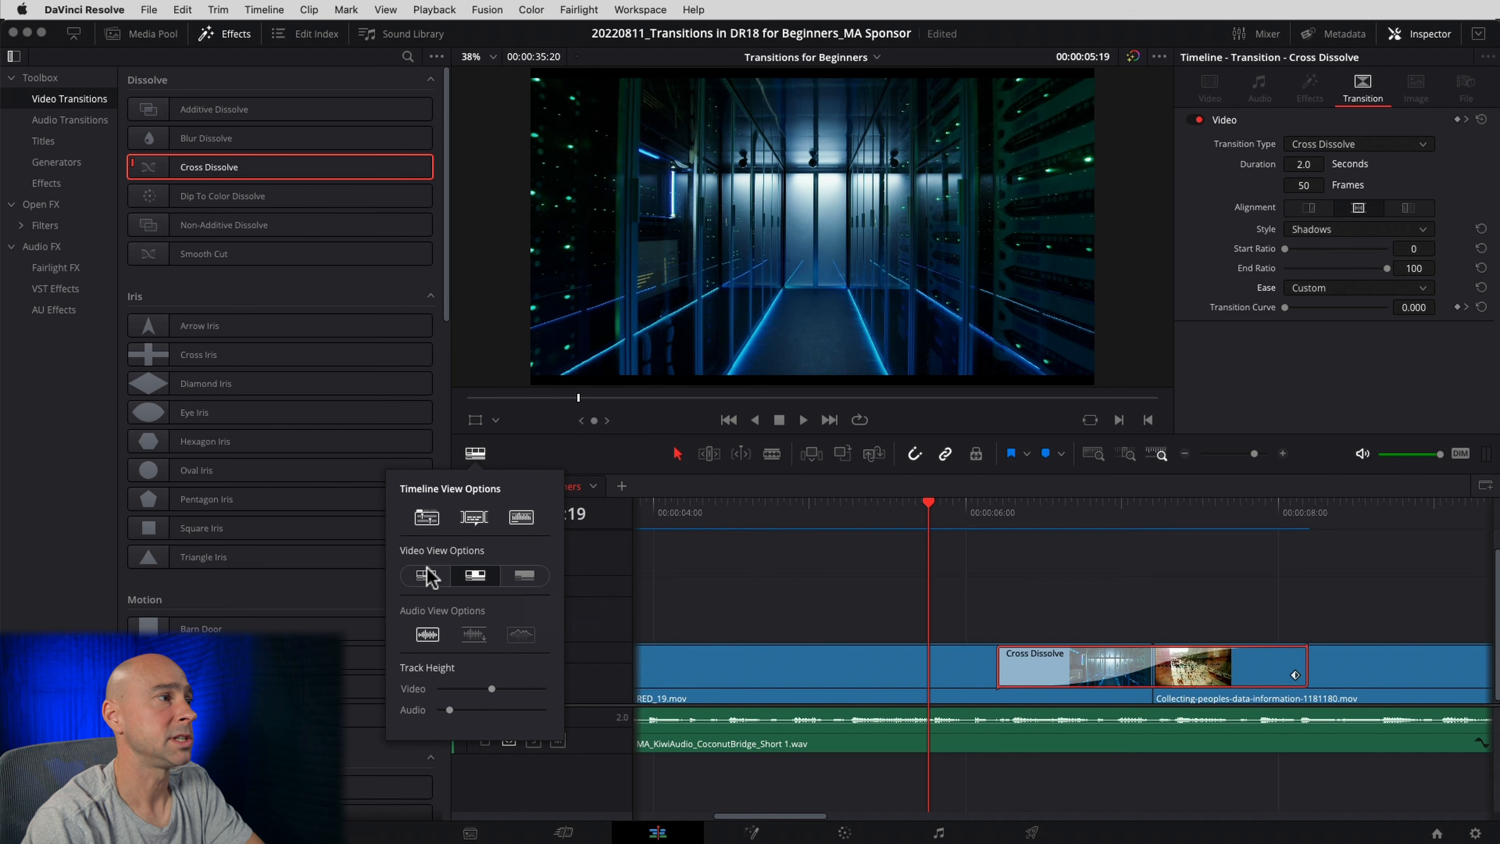
left_click(437, 575)
left_click(478, 579)
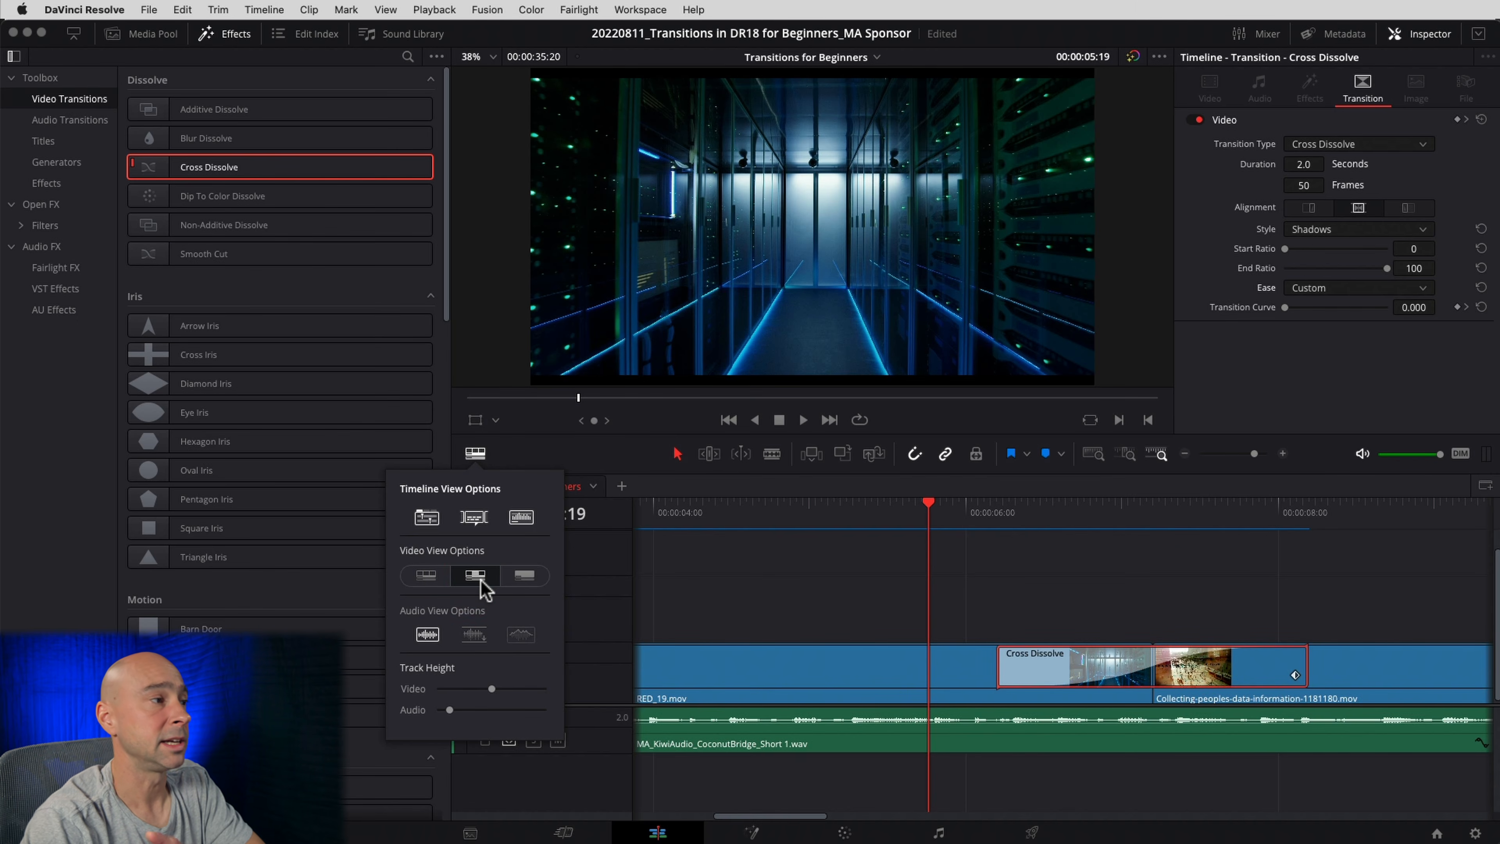
left_click(1025, 621)
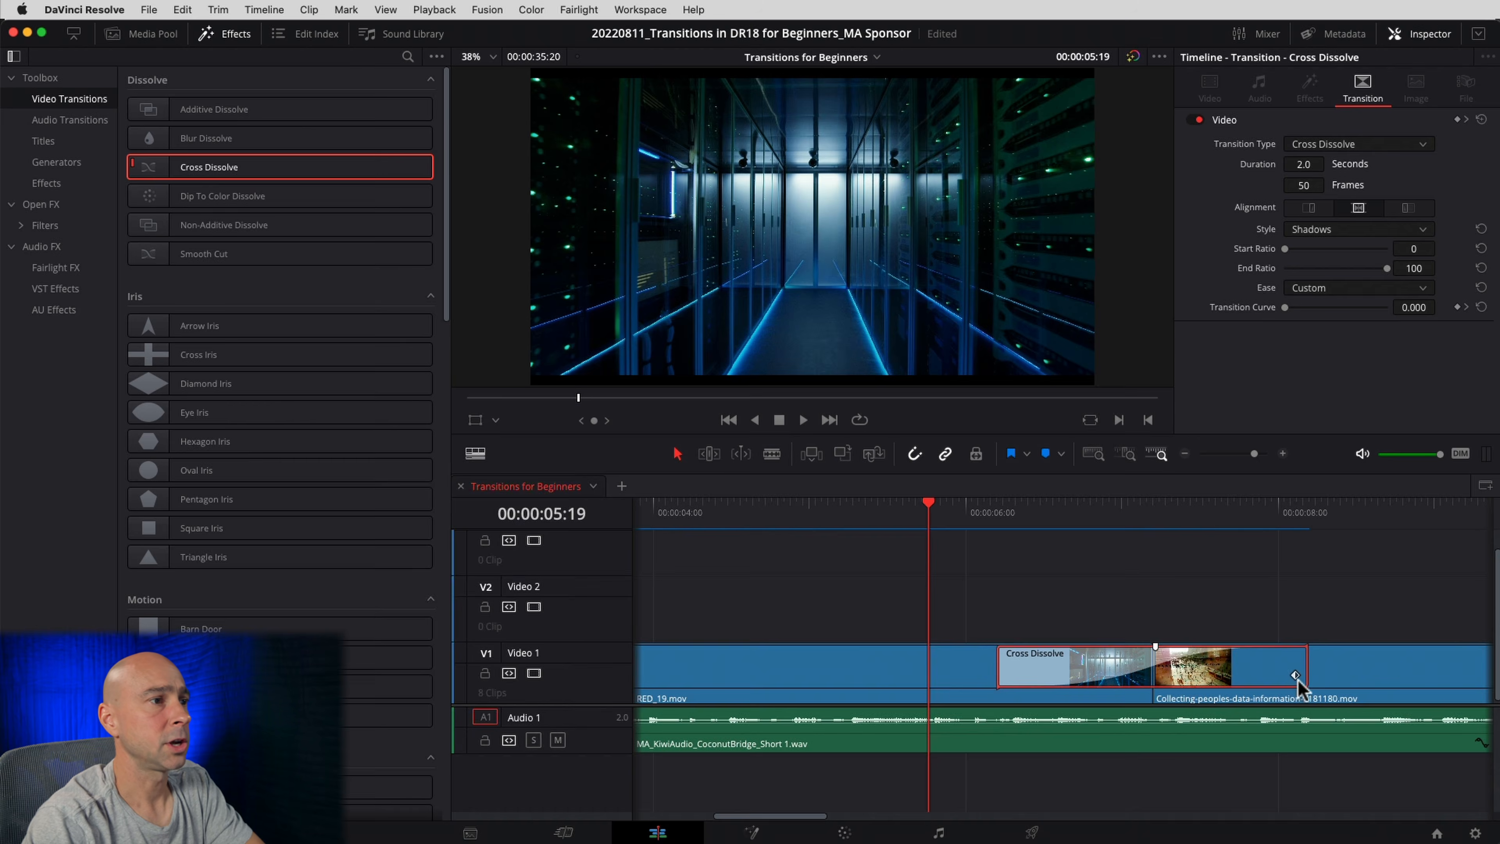
- Expand the Cross Dissolve's keyframe track beneath the clip and display its Transition Curve
left_click(1260, 663)
left_click(1369, 621)
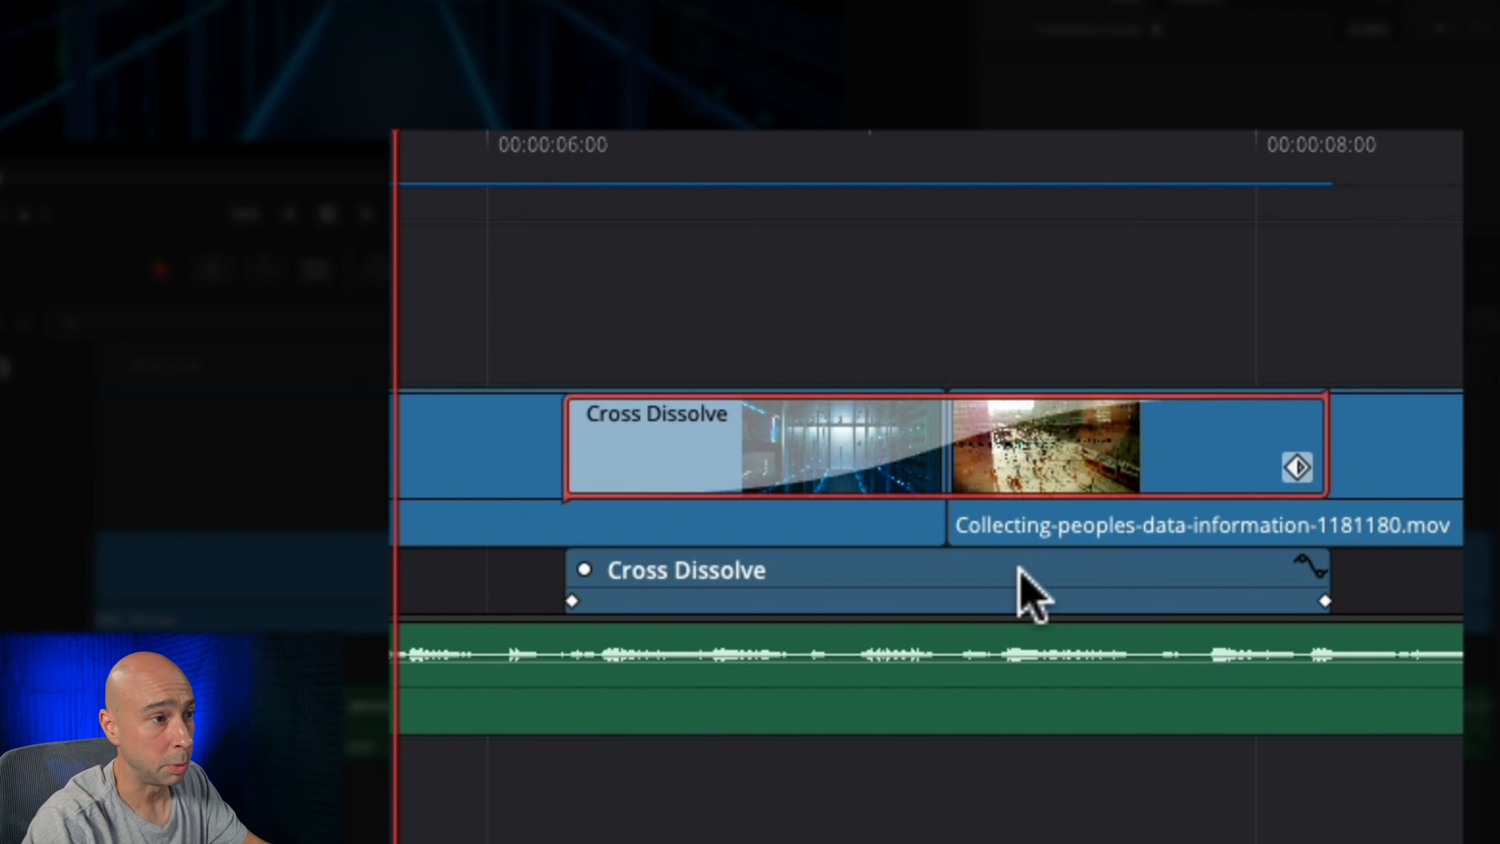
left_click(1312, 569)
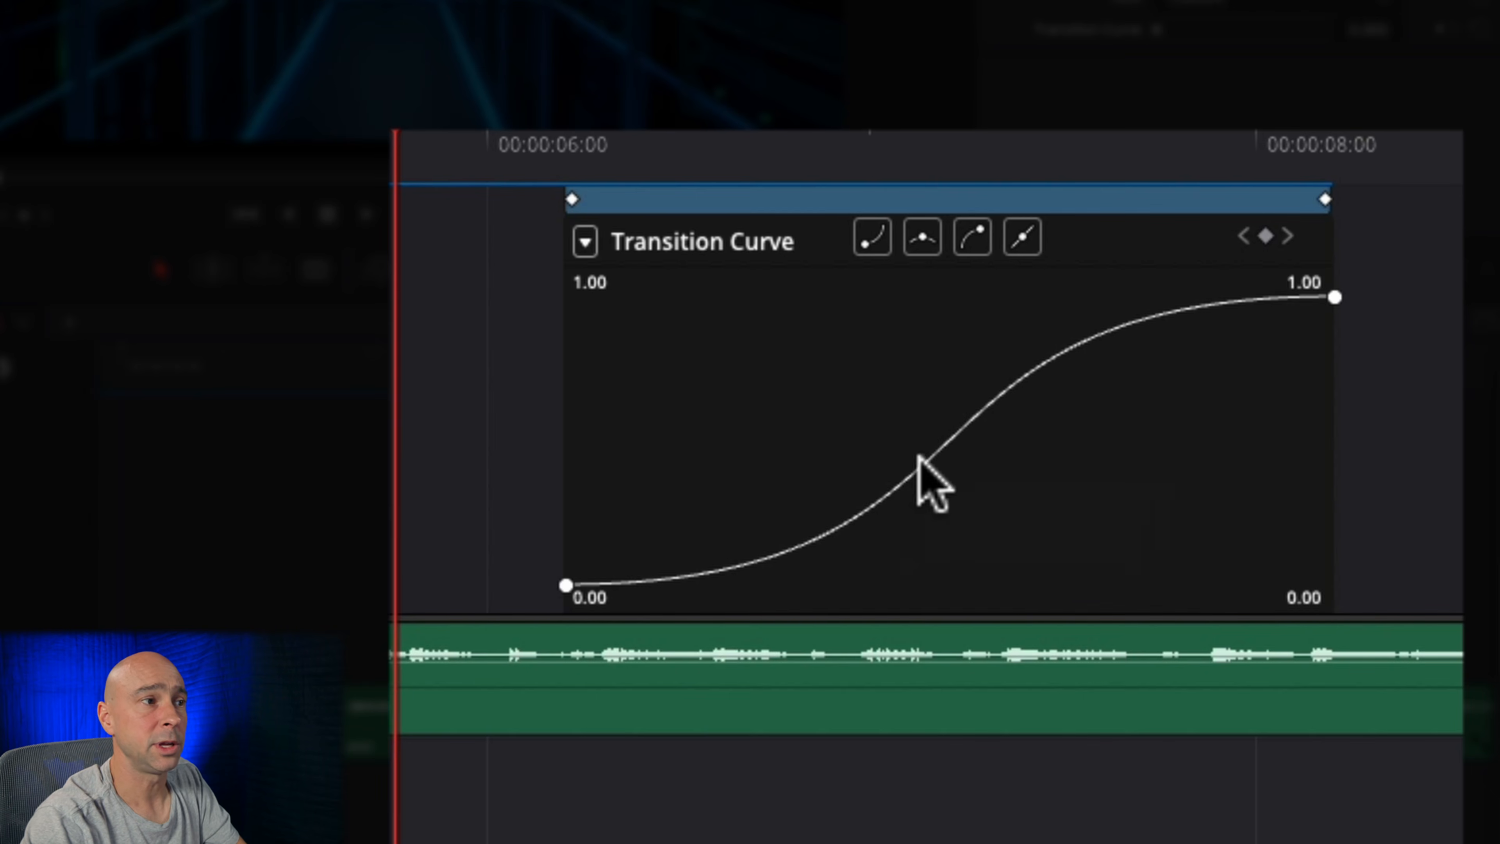
- Lower the transition curve to start at 0.00 and end at about 0.74, and stretch the start keyframe's handle towards the end
left_click_drag(895, 415, 734, 459)
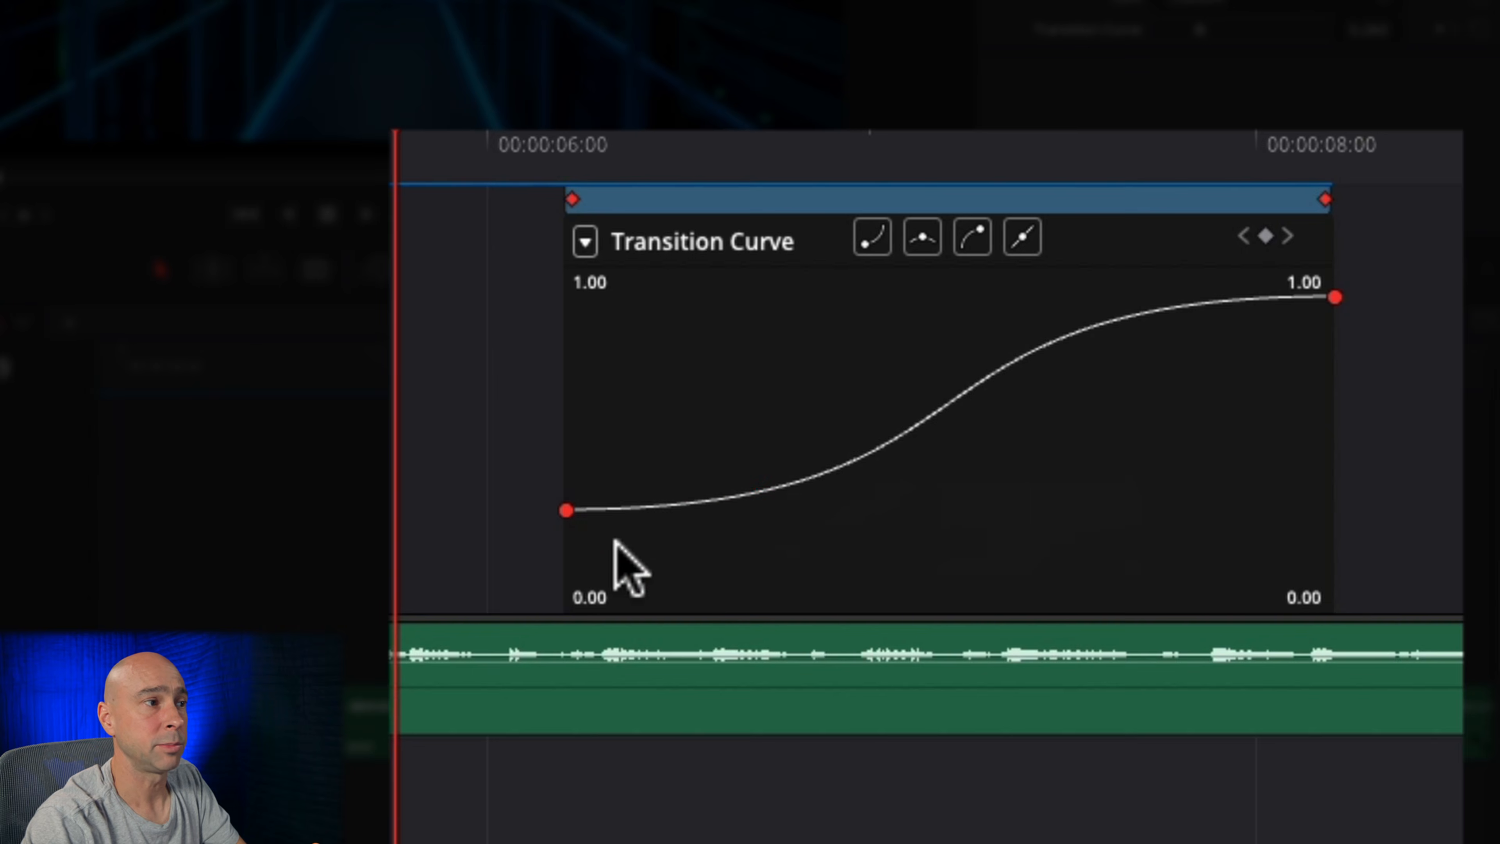
left_click_drag(565, 513, 593, 606)
left_click(565, 585)
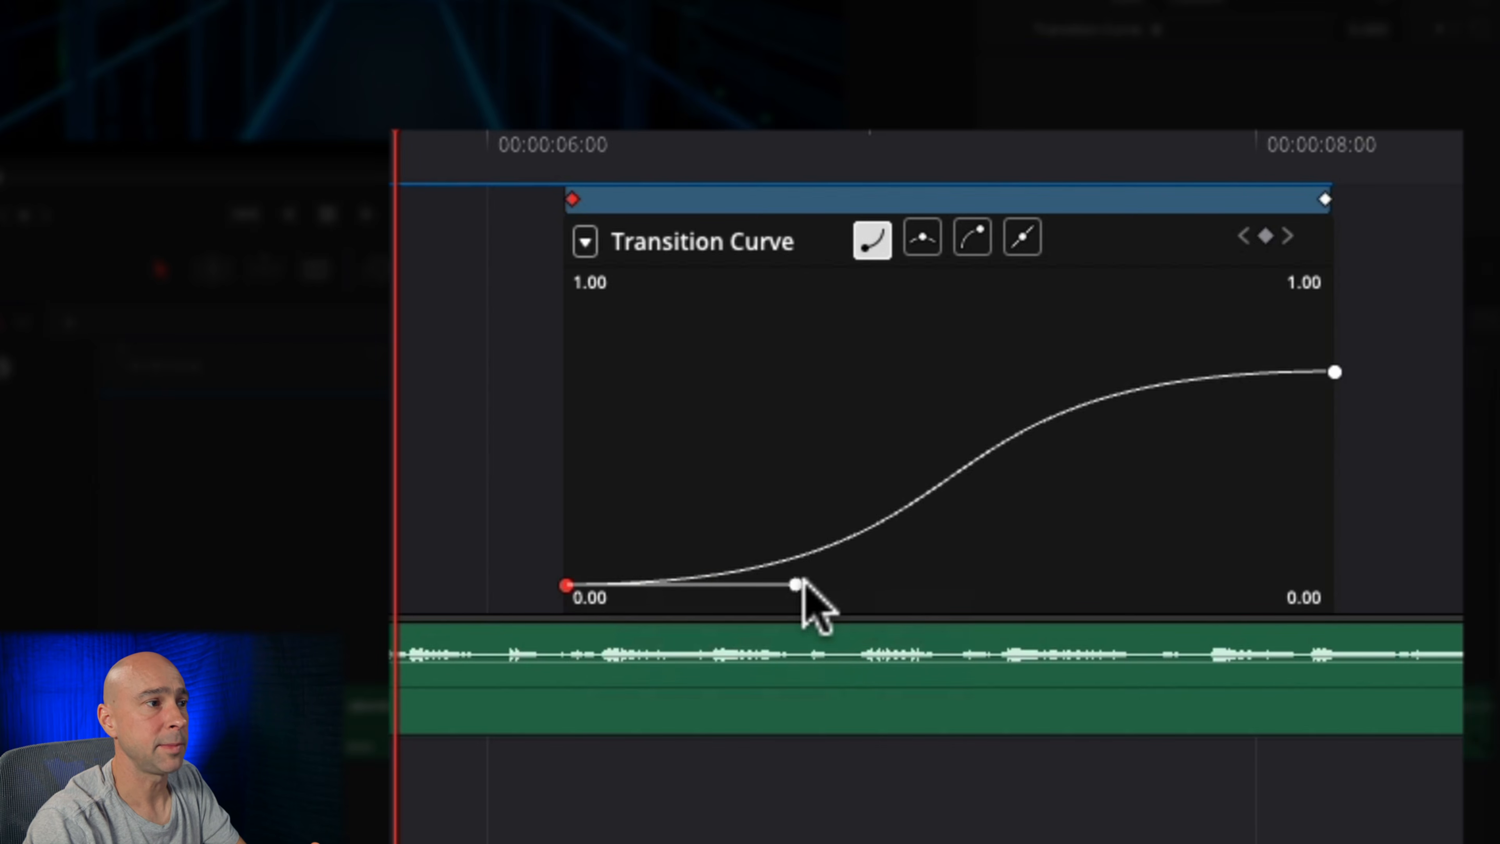
left_click_drag(797, 584, 1058, 561)
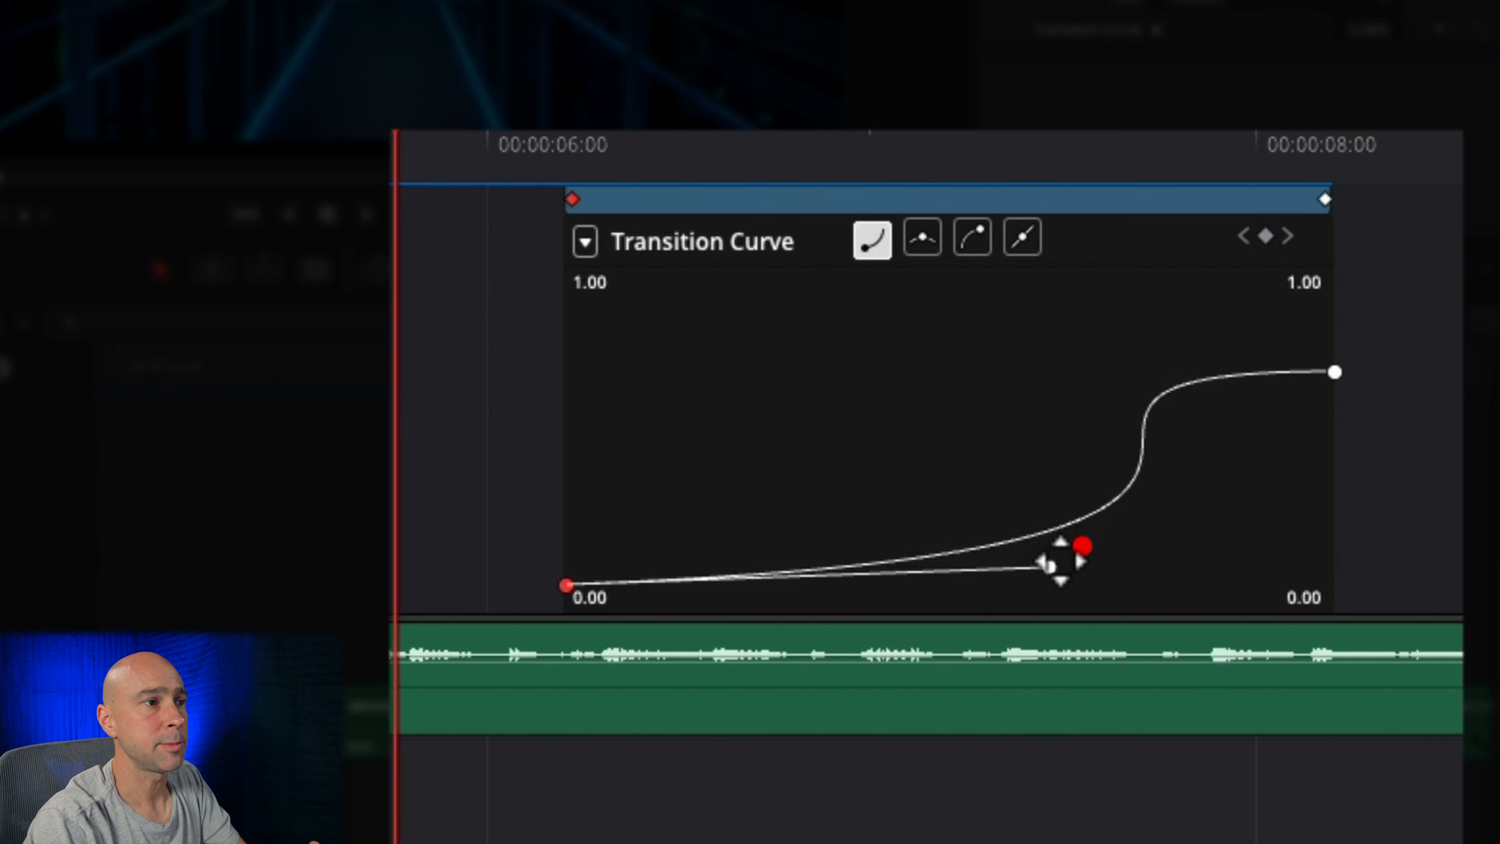
- Lengthen the end keyframe's handle on the transition curve slightly towards the start
left_click(1334, 371)
left_click(1334, 371)
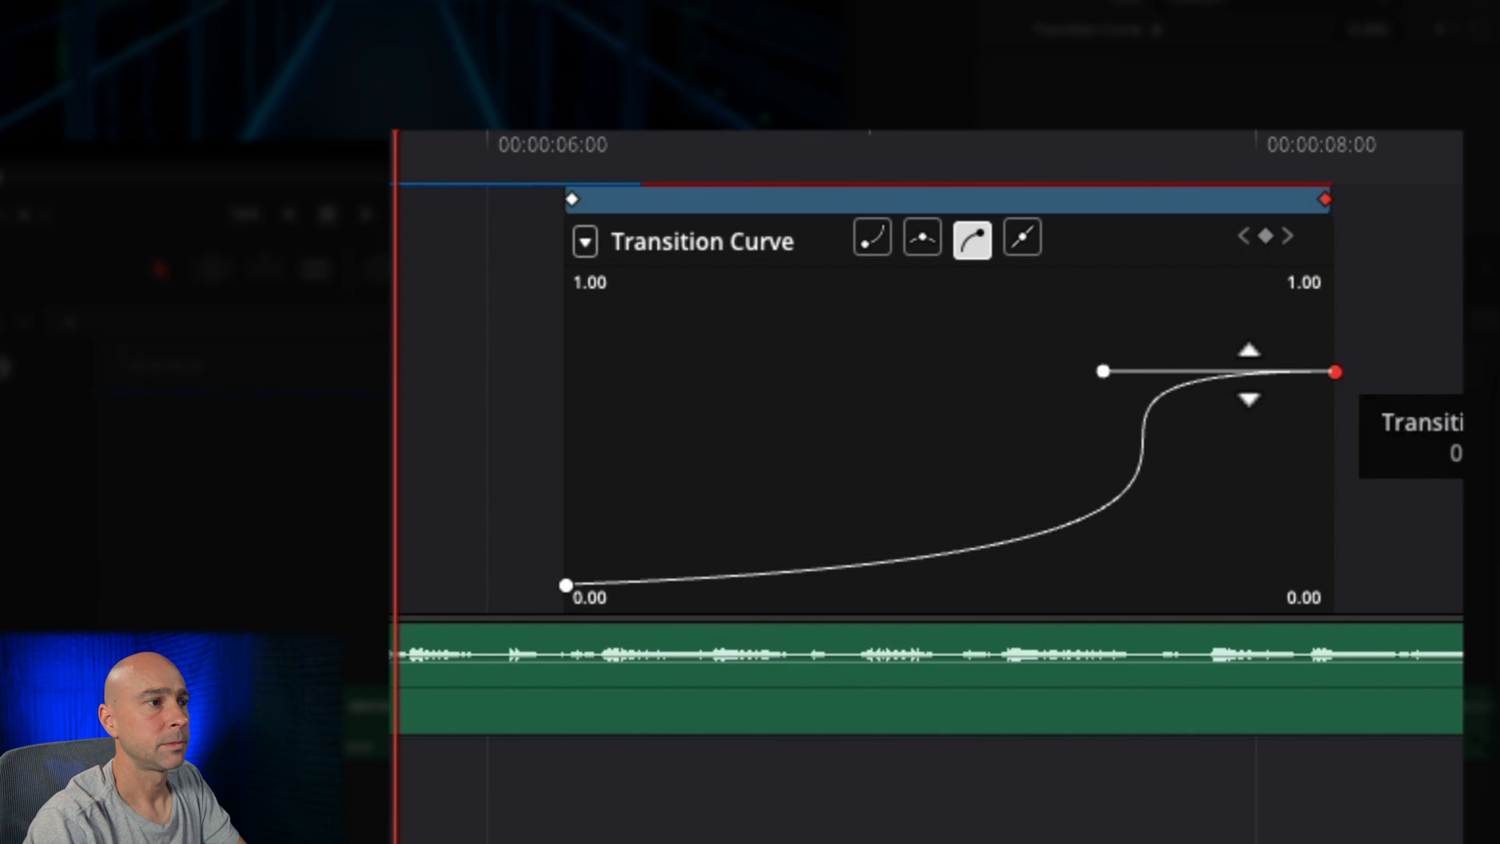
left_click_drag(1100, 371, 1049, 369)
left_click_drag(942, 368, 898, 359)
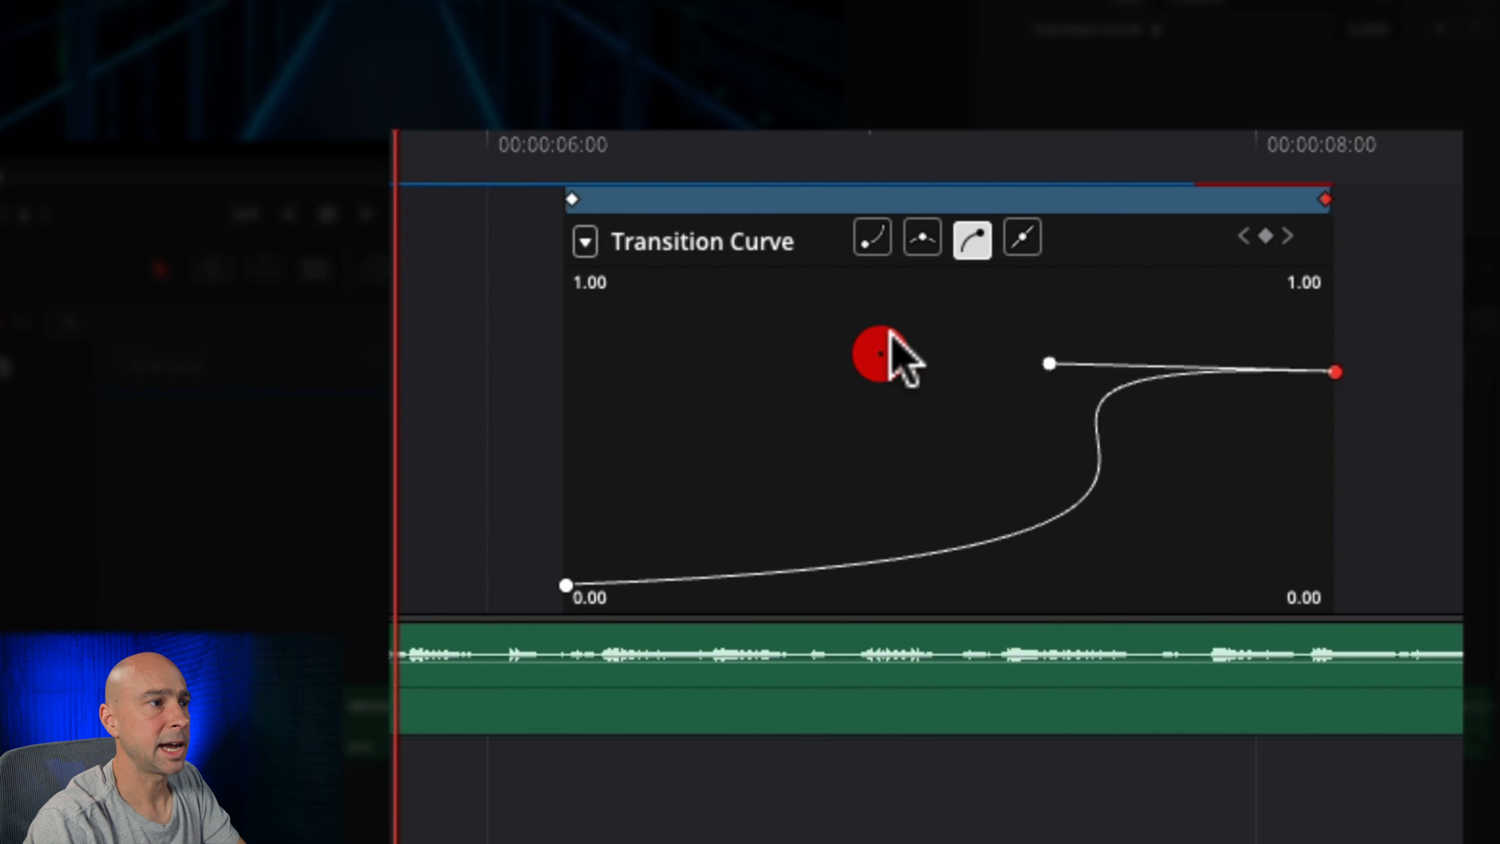
left_click(919, 241)
left_click(1081, 498)
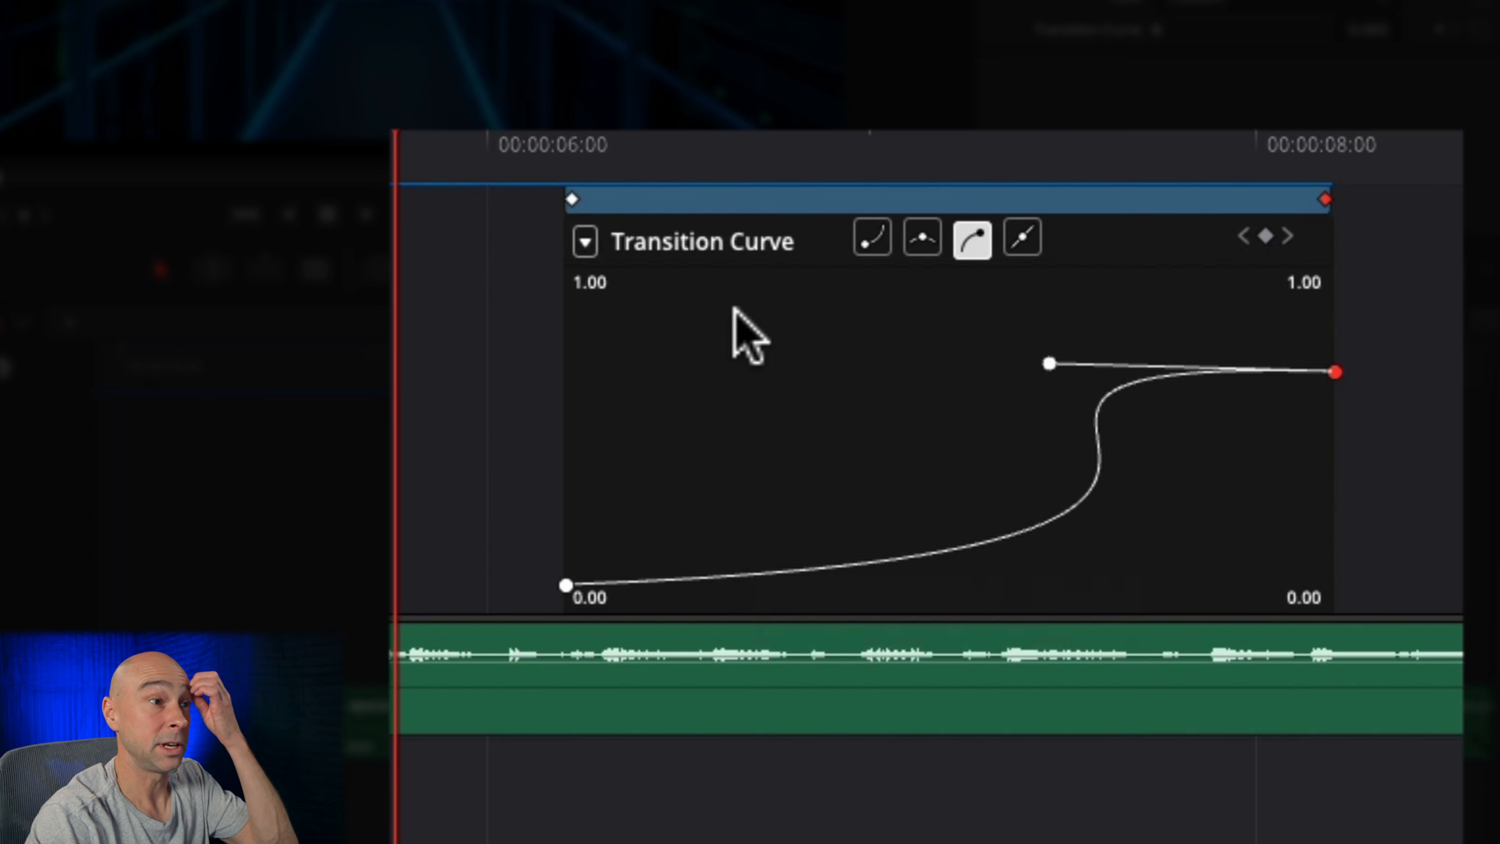
- Add a keyframe near the middle of the transition curve, raise it to about half height and smooth it
left_click(885, 148)
left_click(1265, 236)
left_click_drag(890, 560, 890, 437)
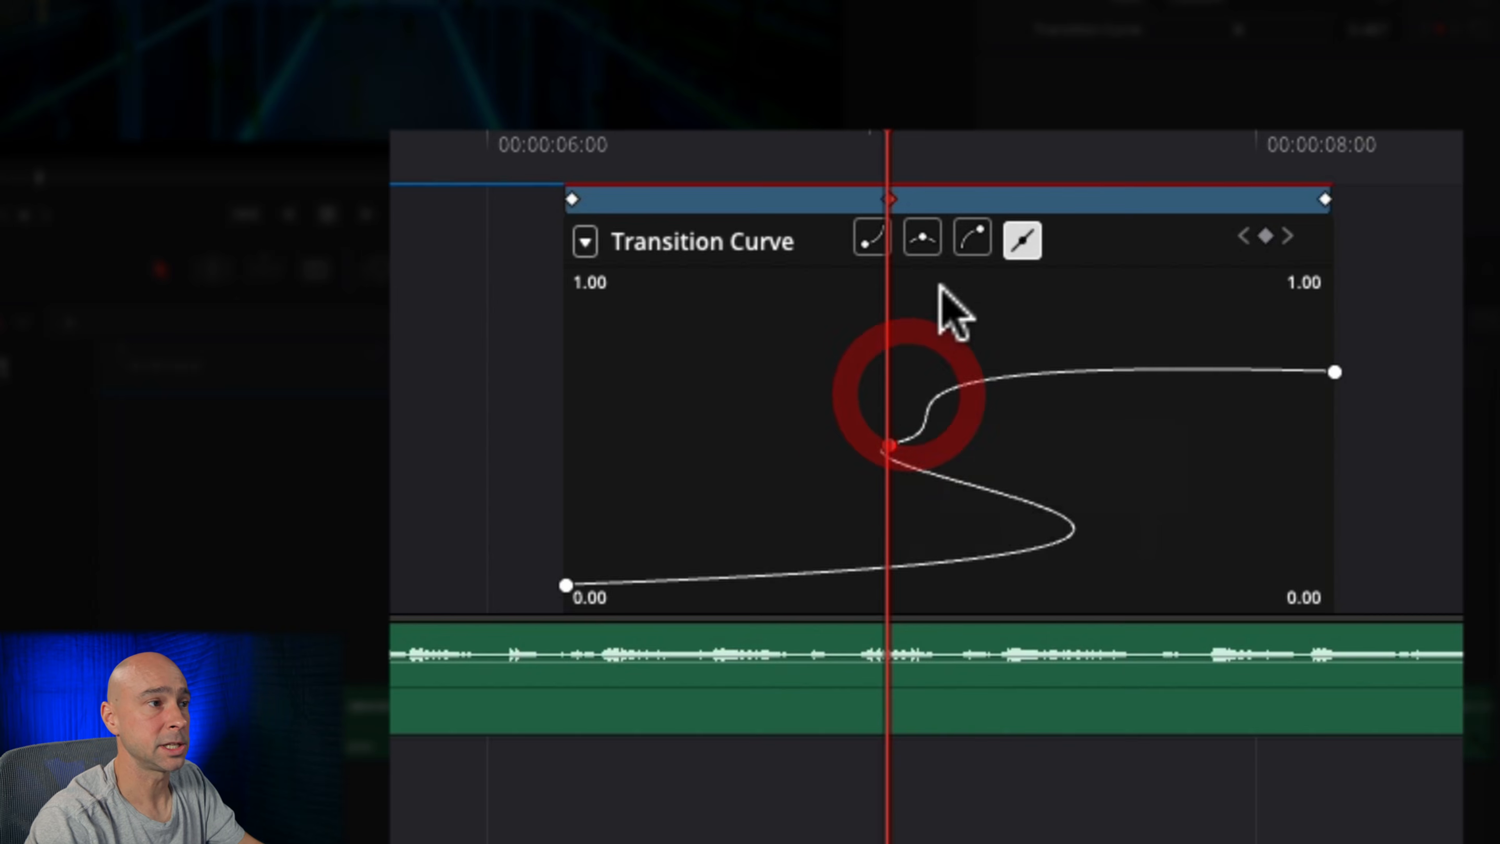
left_click(922, 237)
key("space")
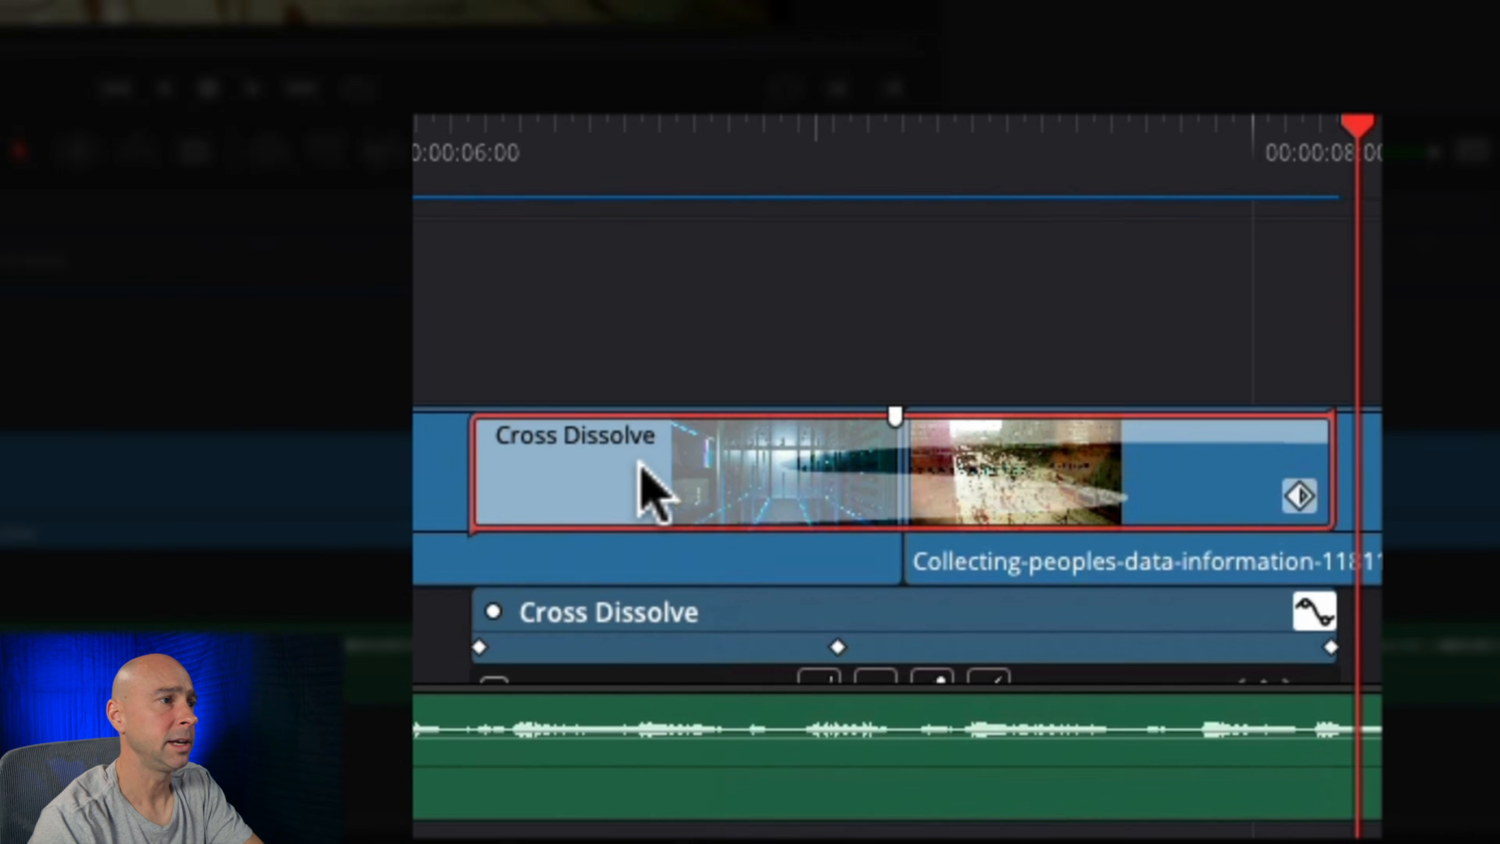
- Save the customised Cross Dissolve as a transition preset named "Cross Dissolve Custom"
left_click(971, 625)
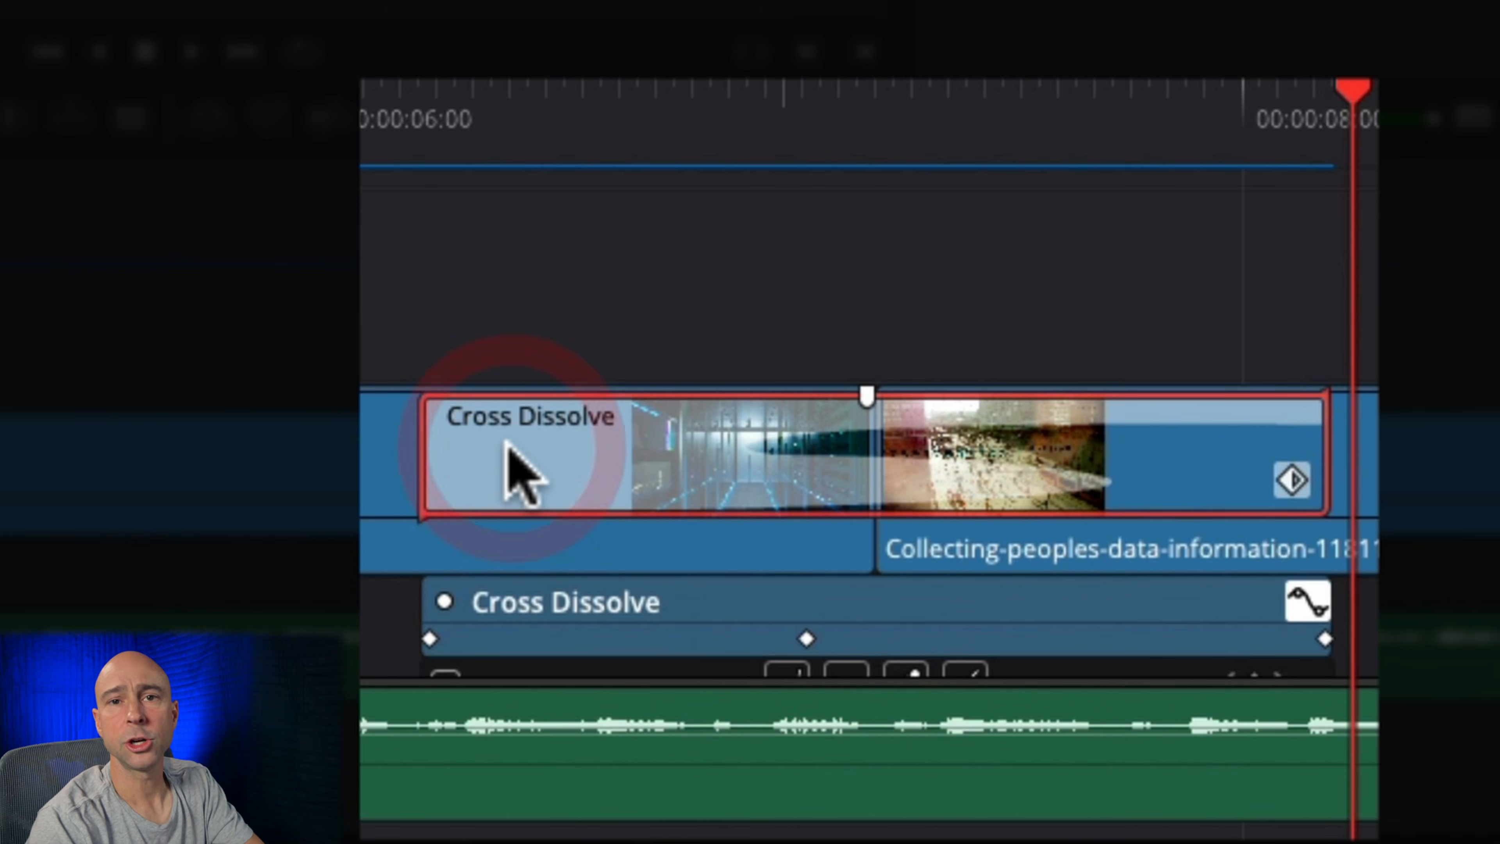
right_click(508, 444)
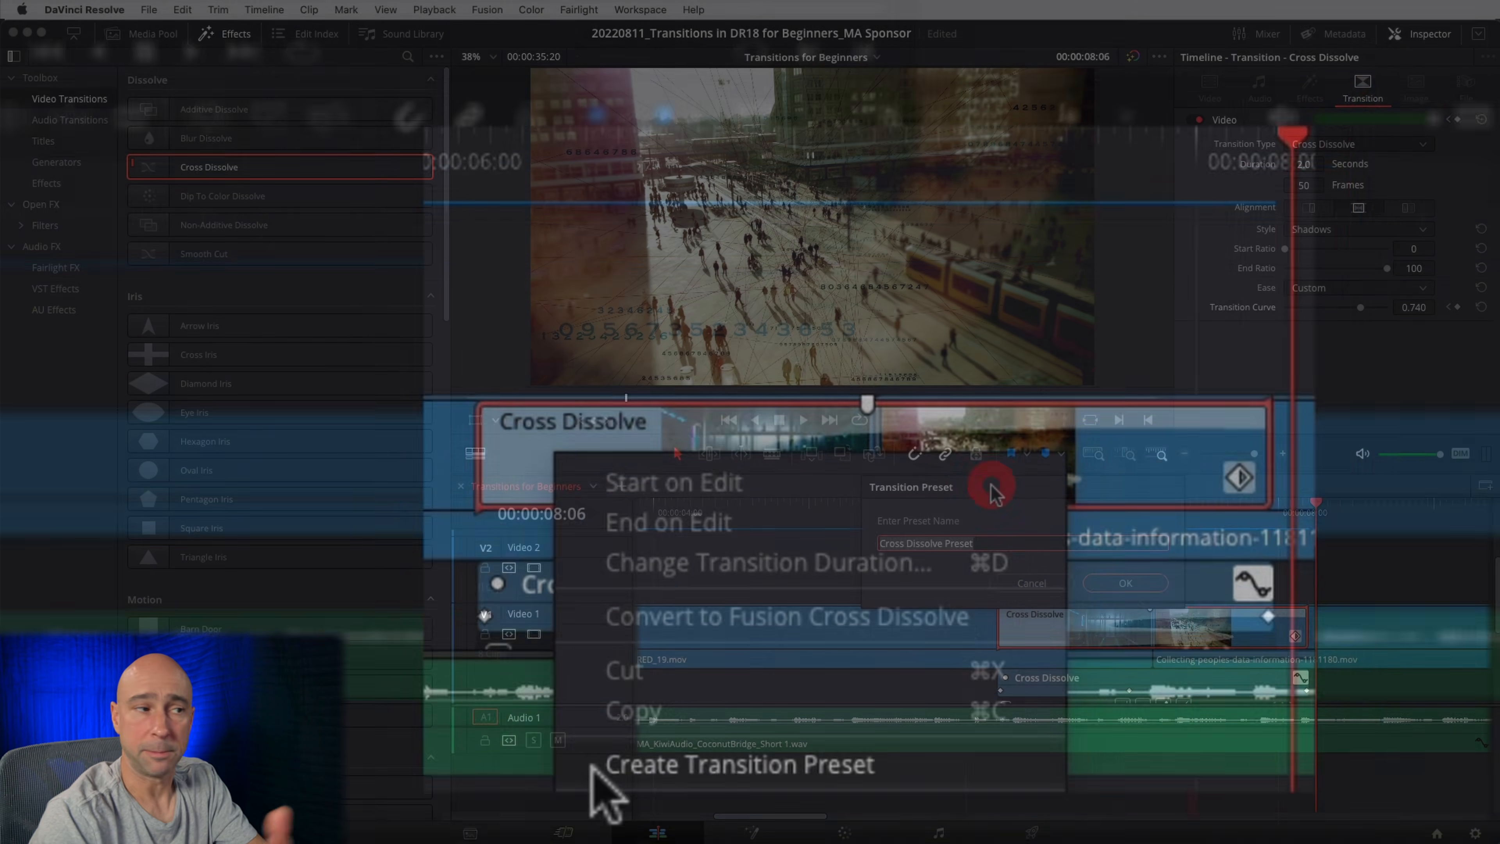
left_click(552, 812)
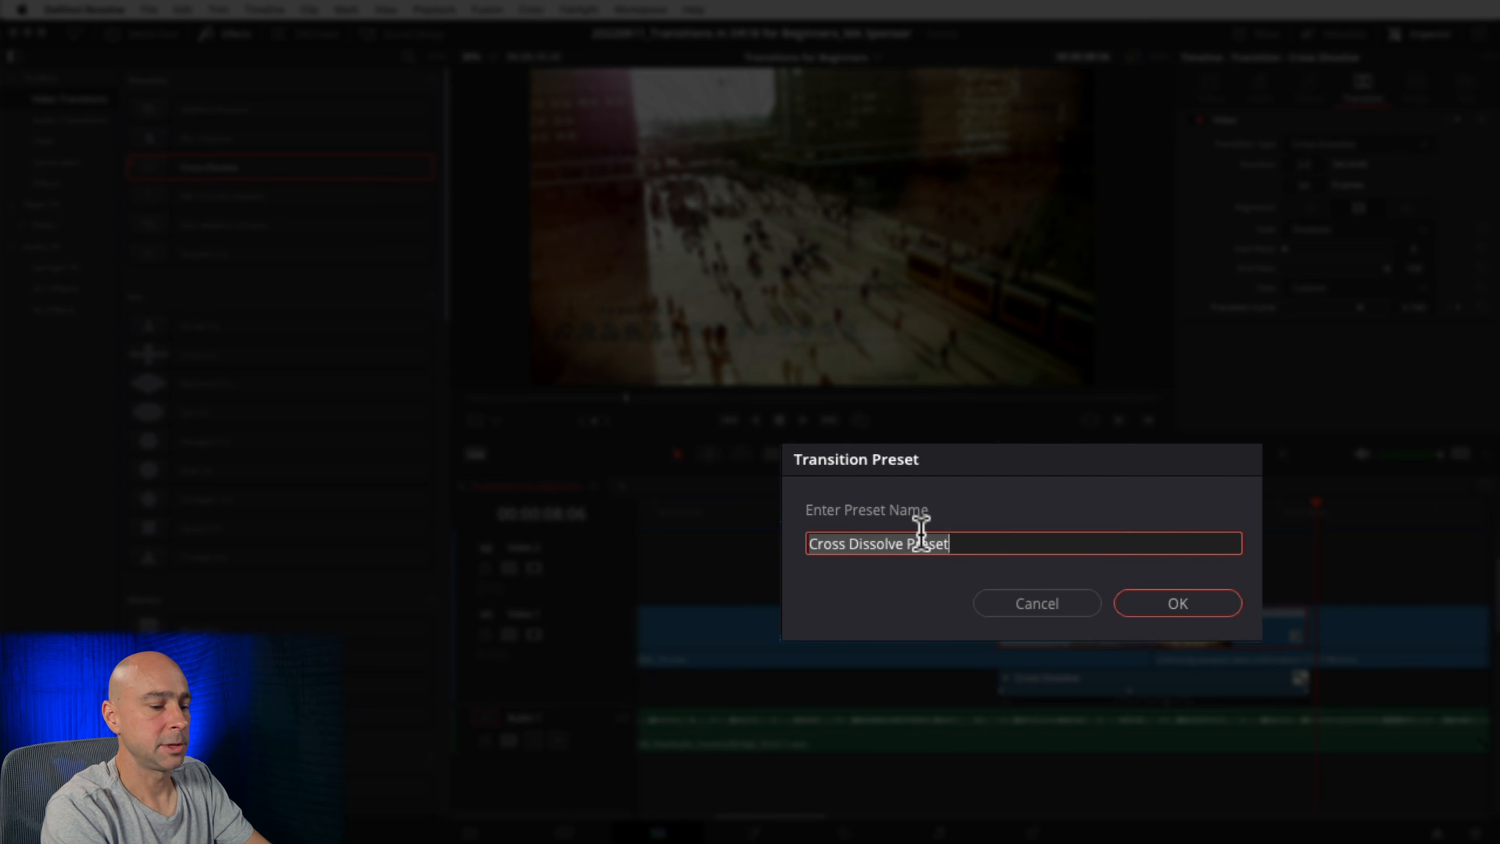
key("Right")
key("BackSpace")
key("BackSpace")
key("BackSpace")
key("BackSpace")
key("BackSpace")
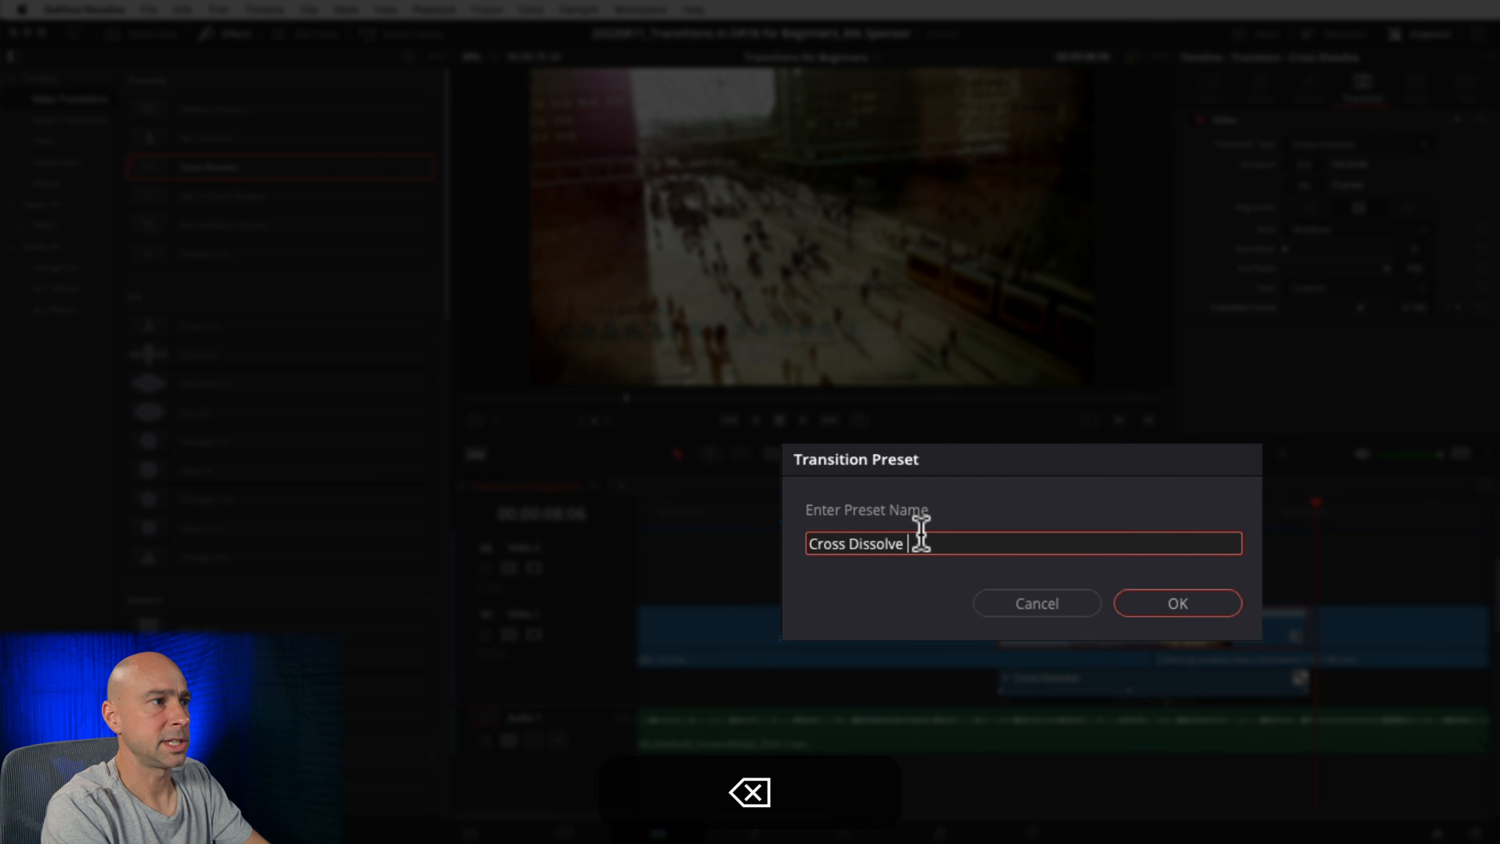
type("Custom")
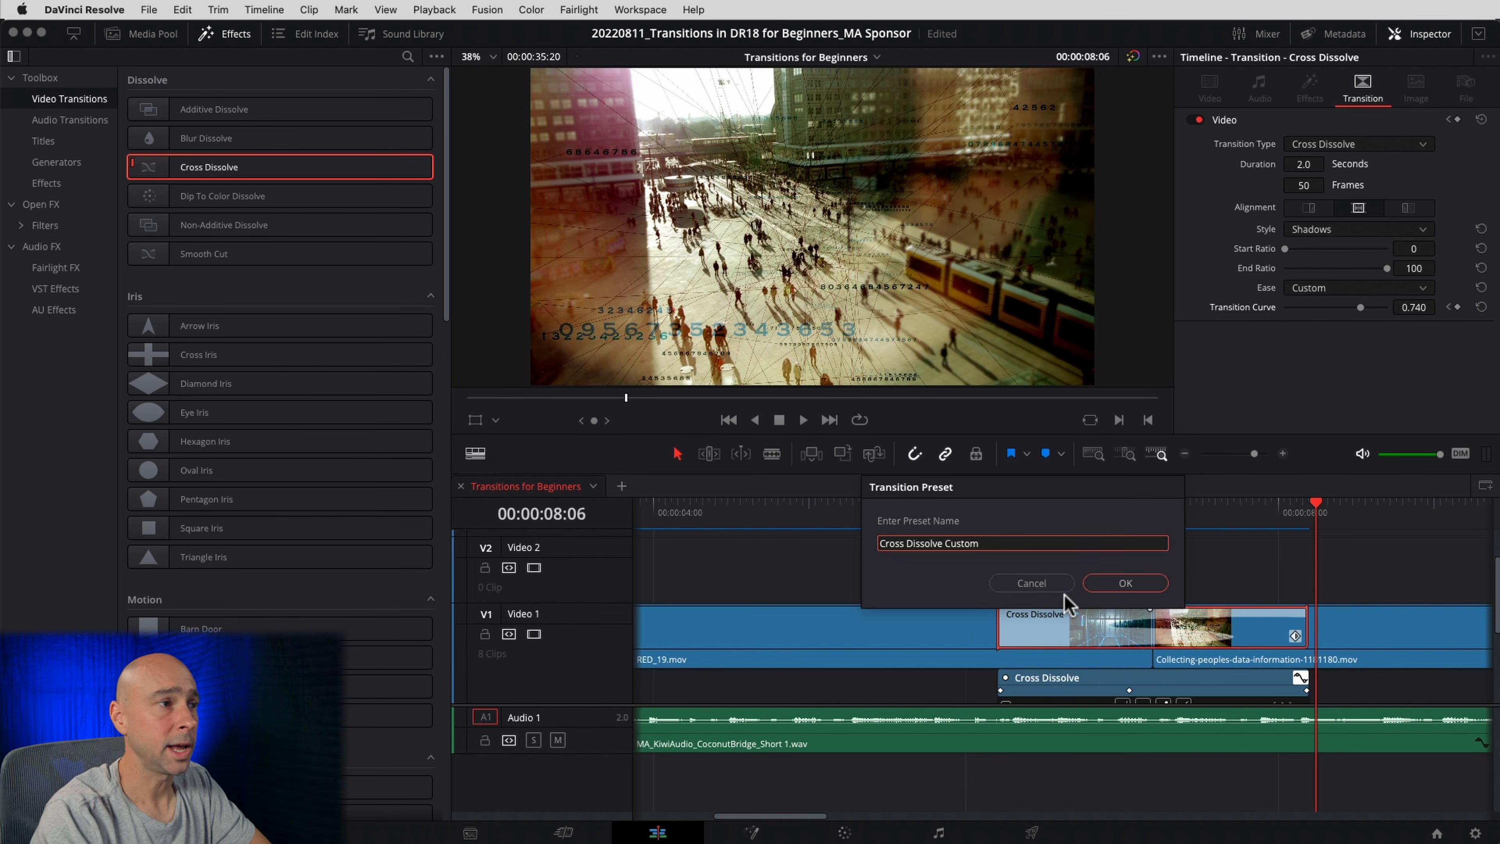
left_click(1114, 582)
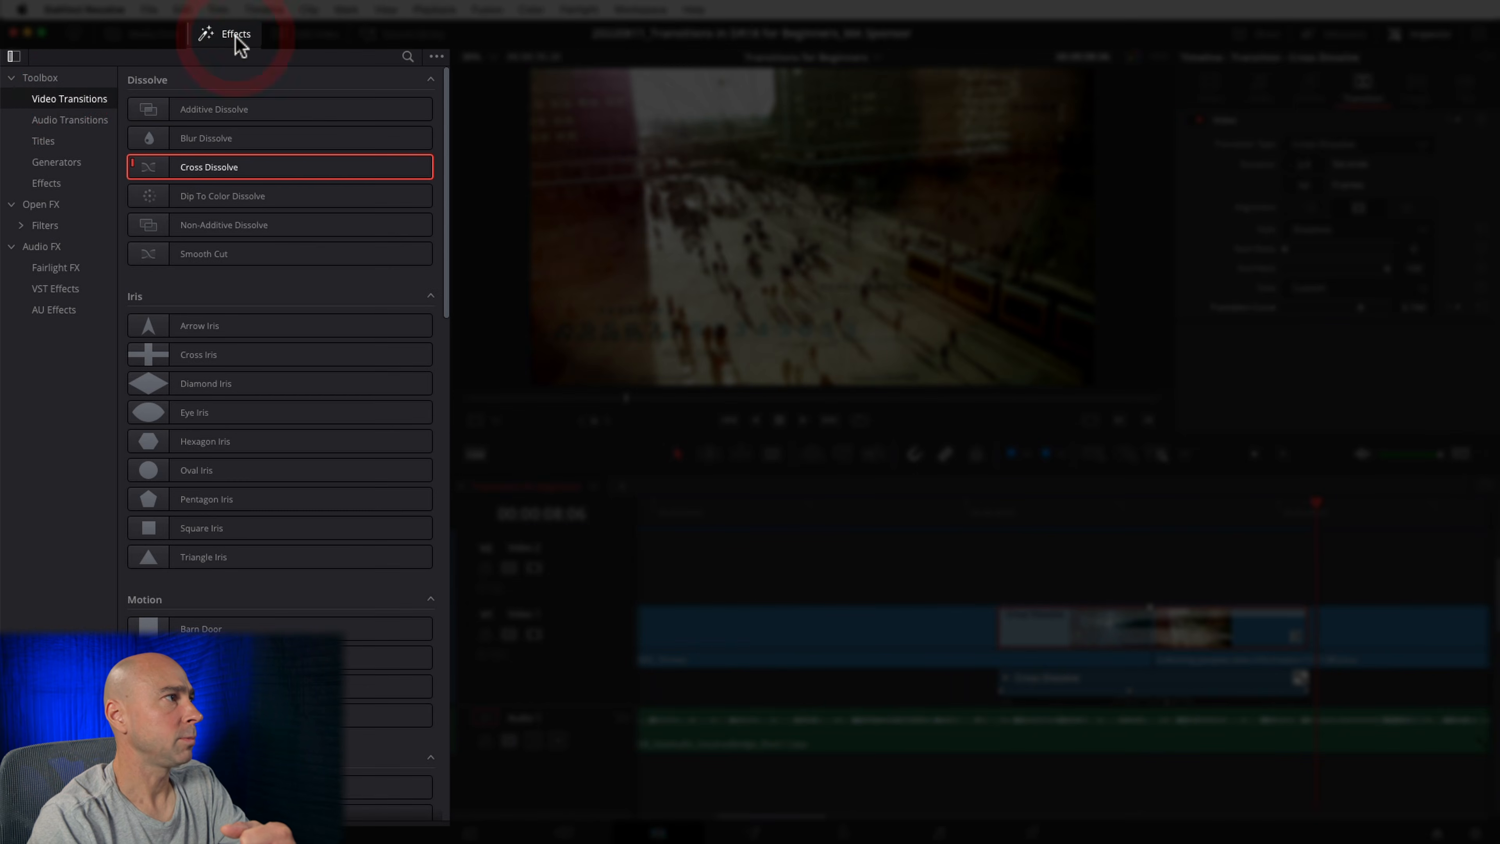
- Locate the saved Cross Dissolve Custom preset in the User category of the video transitions
scroll(285, 496, "down", 10)
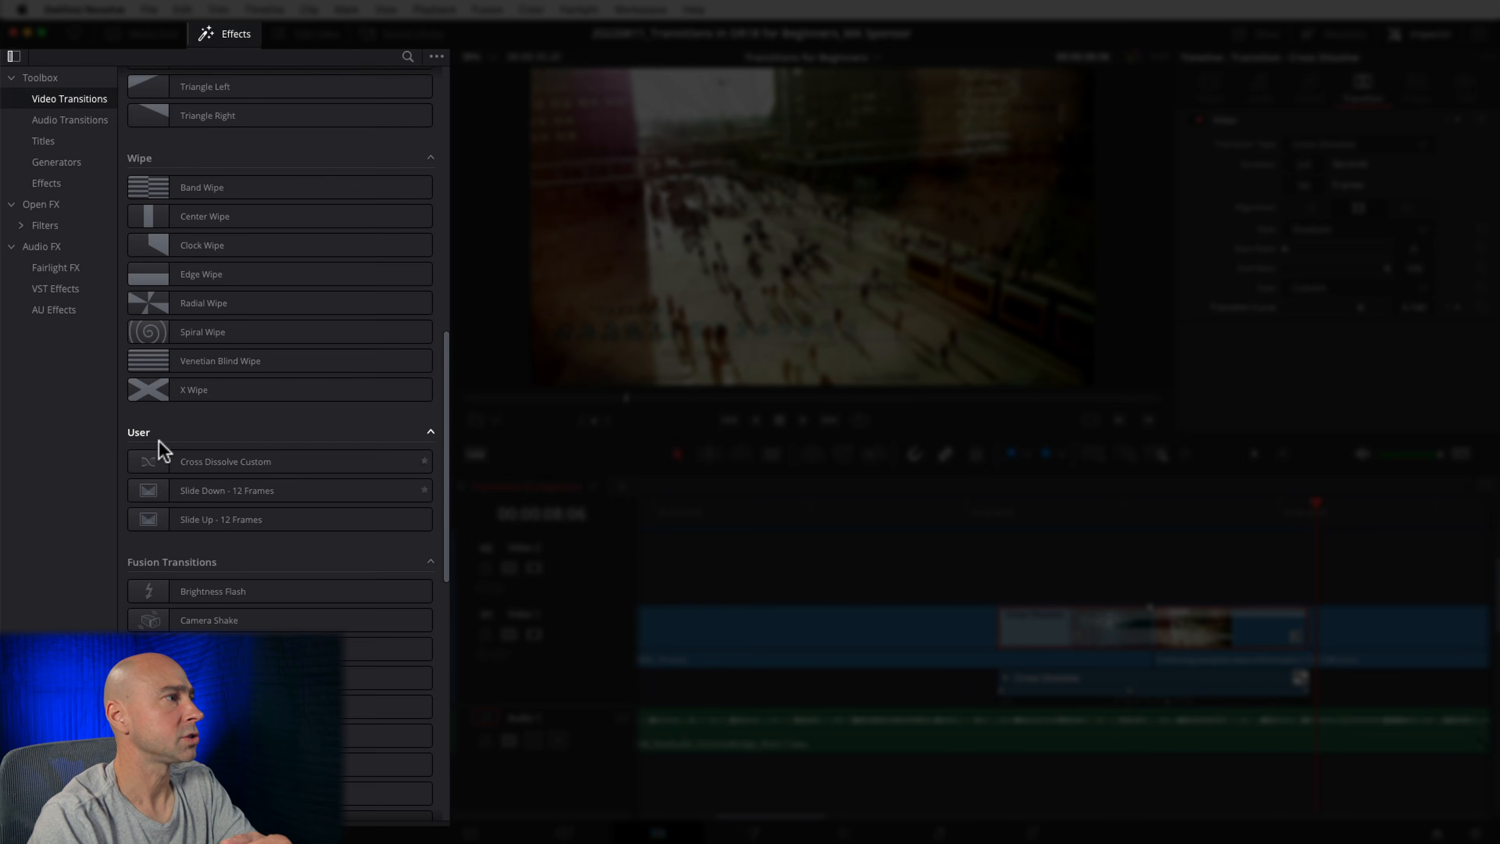
left_click(158, 438)
left_click(147, 435)
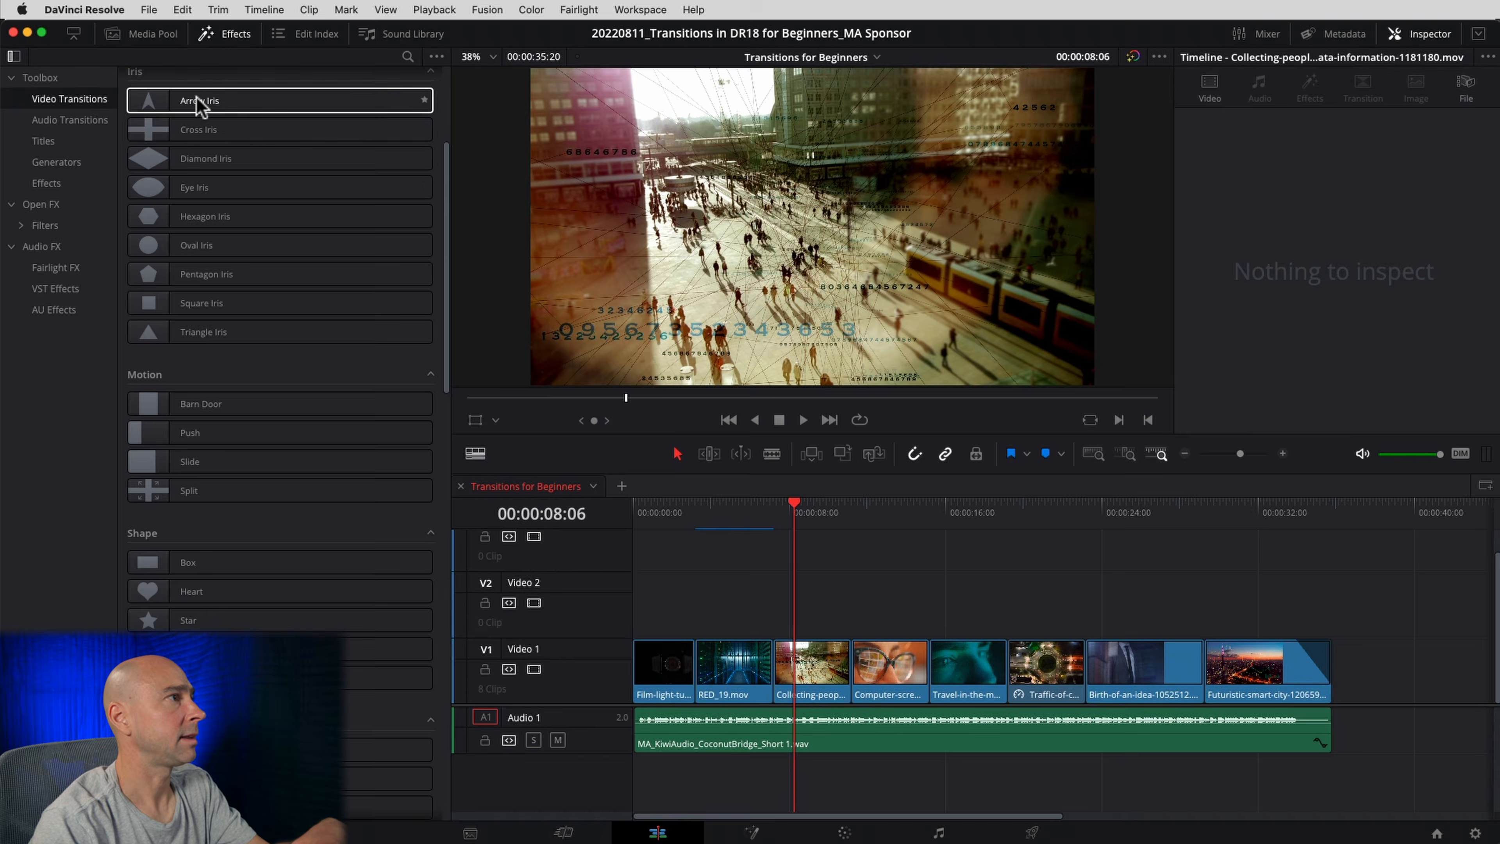
- Add an Arrow Iris transition at the cut after RED_19.mov, select it and place the playhead at 00:00:07:05 within it
left_click_drag(192, 101, 774, 658)
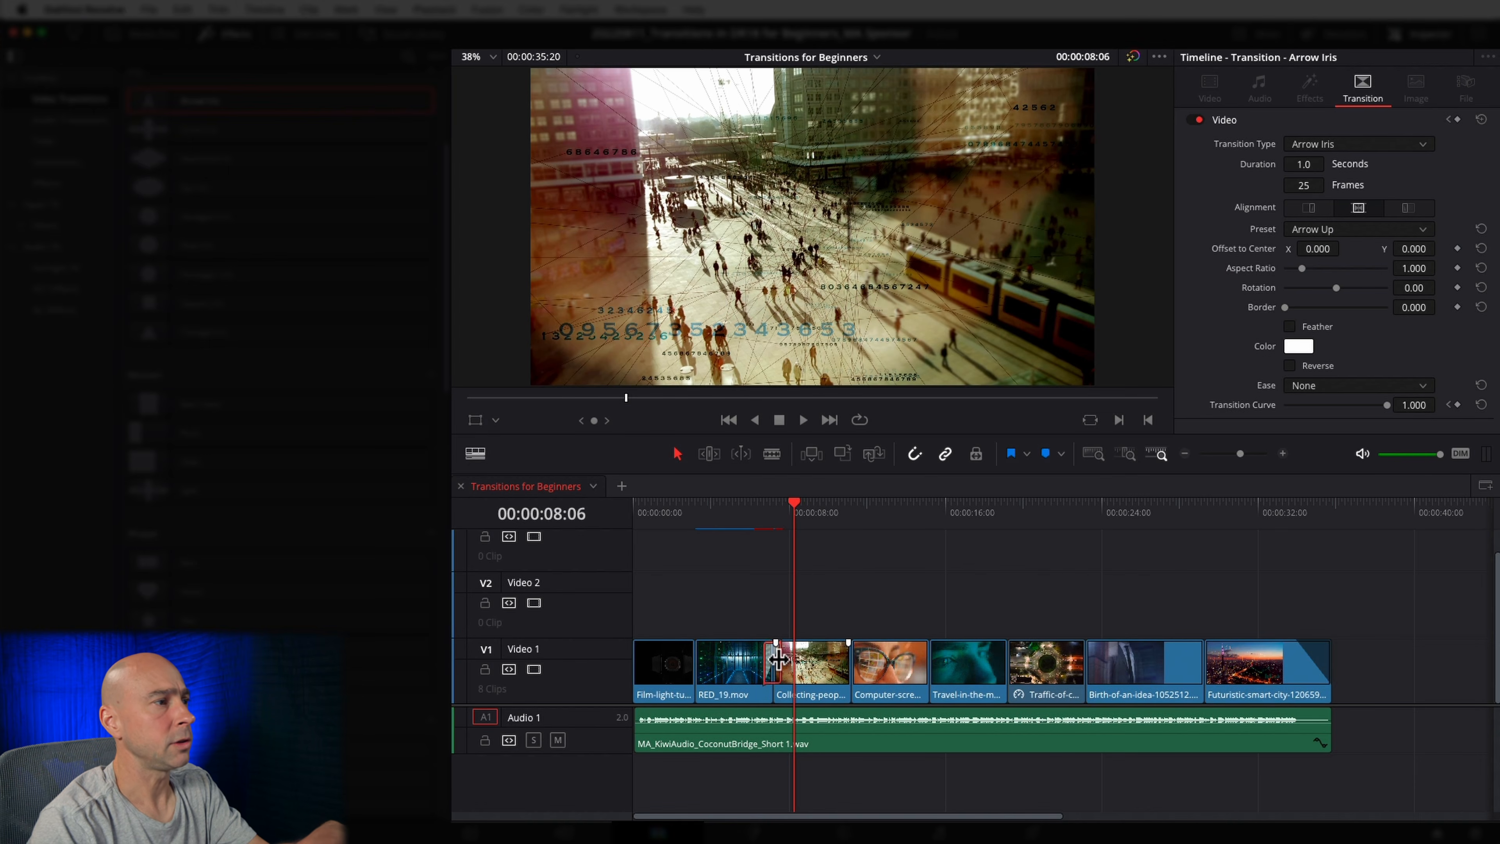
left_click(777, 658)
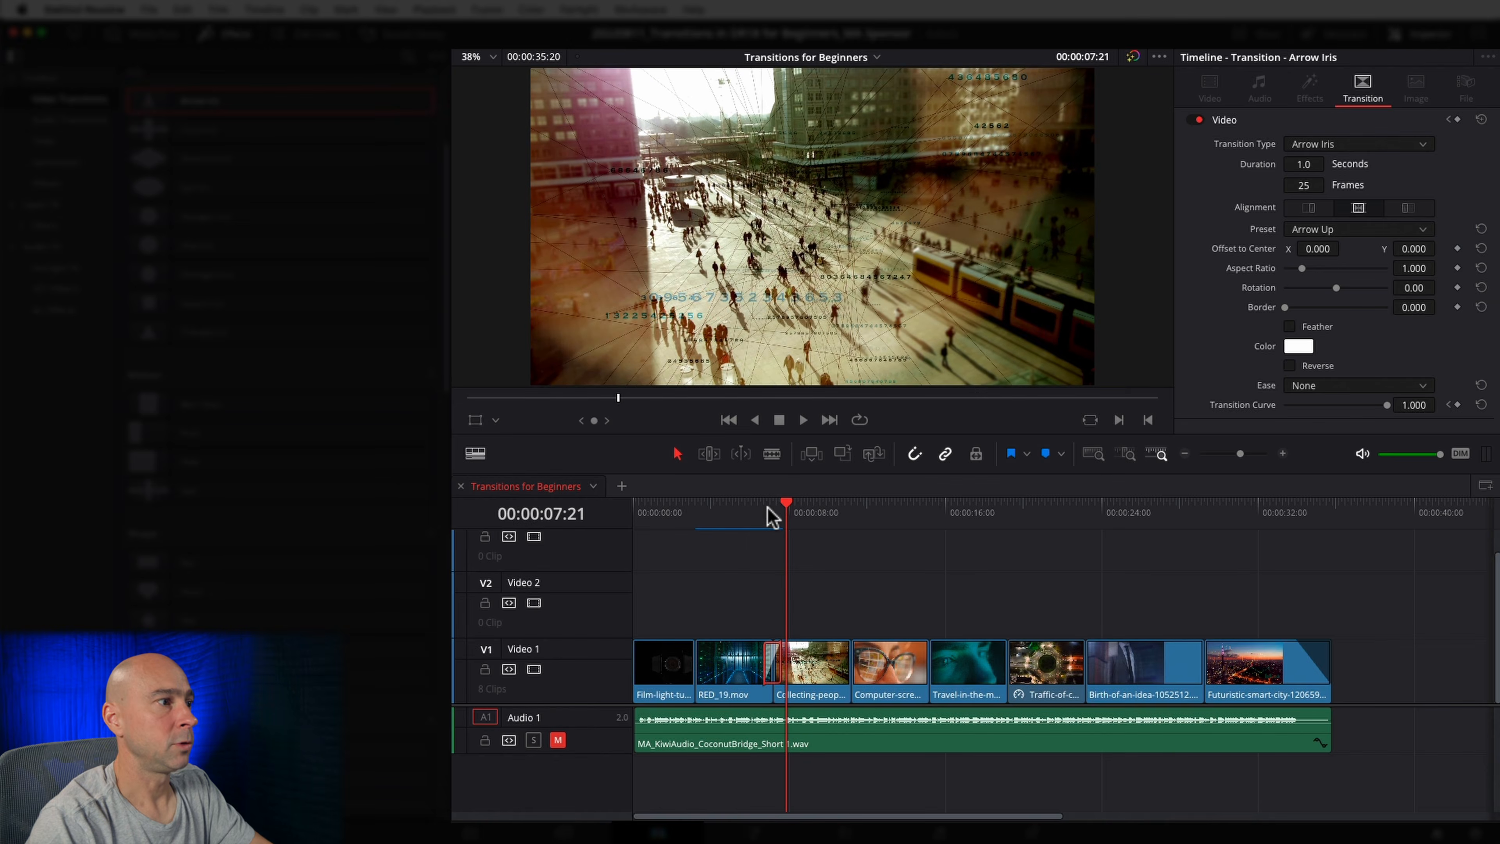
left_click_drag(770, 509, 771, 519)
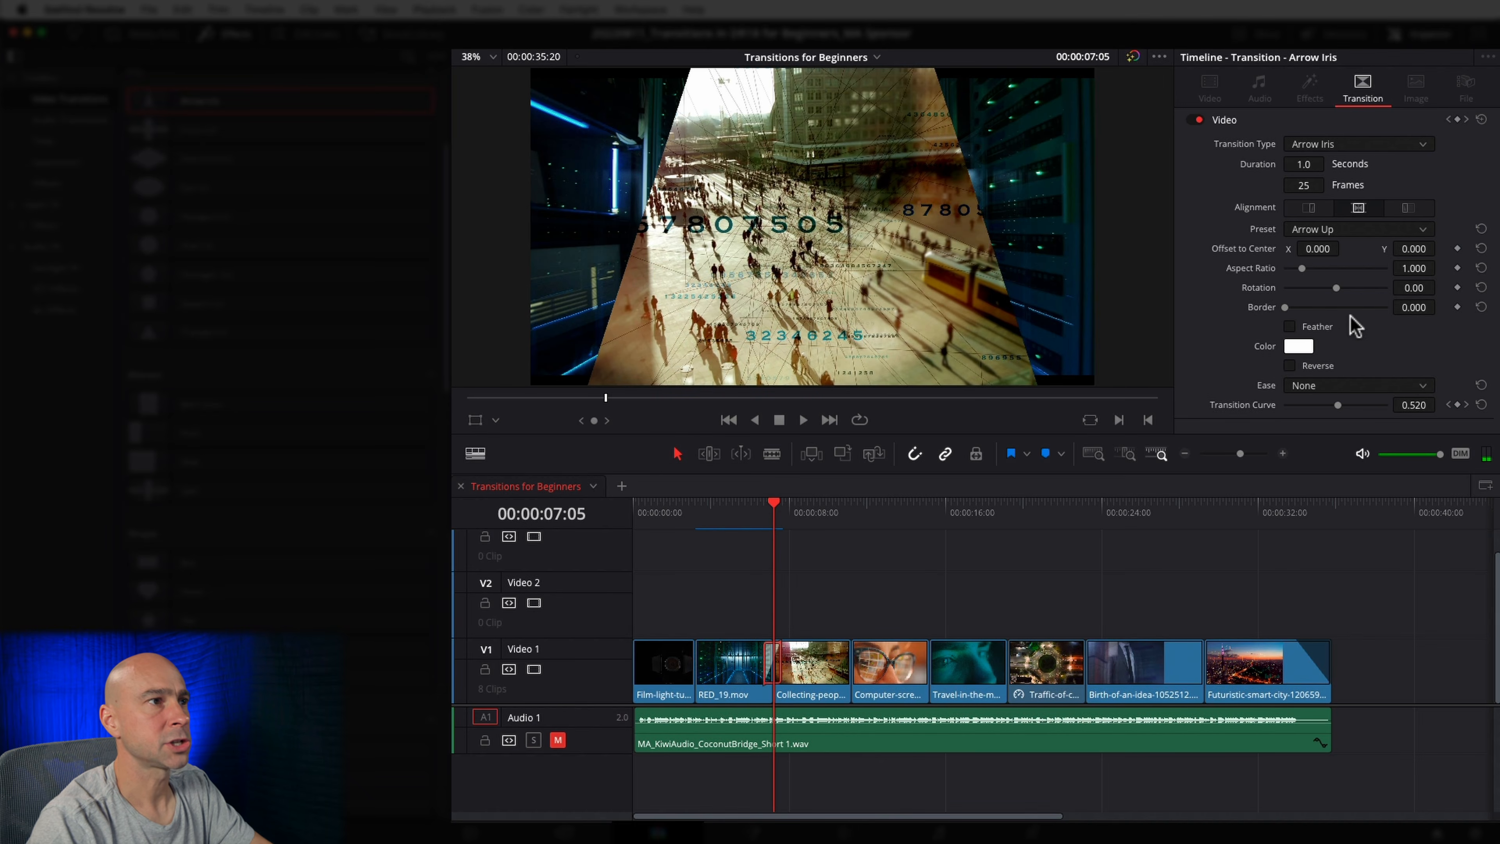
- Try an aspect ratio of about 1.592 on the Arrow Iris and reset it to its default
mouse_move(1303, 265)
left_mouse_down()
mouse_move(1349, 272)
mouse_move(1277, 272)
mouse_move(1313, 272)
left_mouse_up()
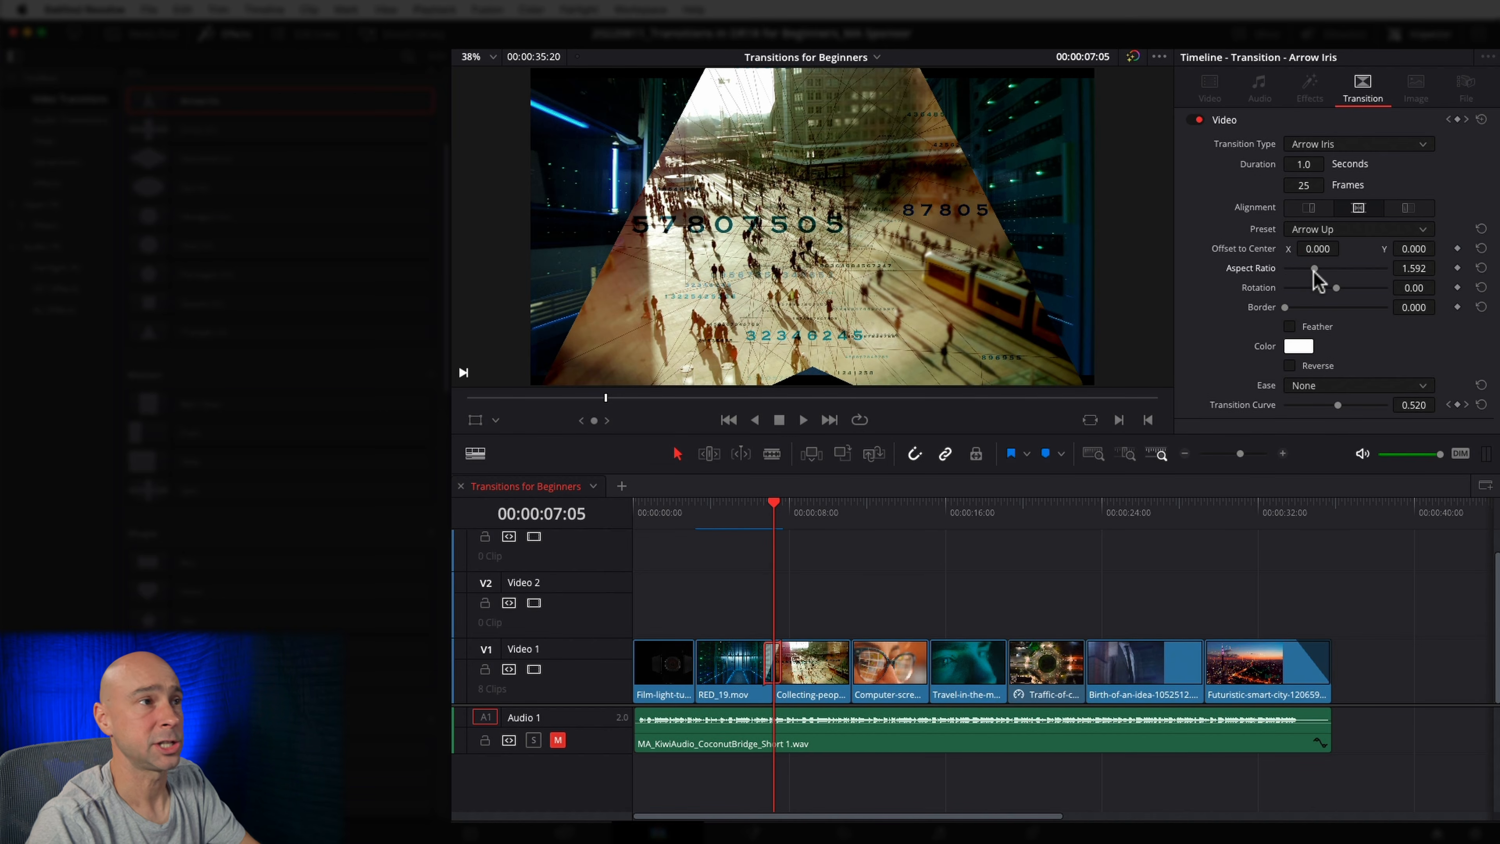
double_click(1248, 269)
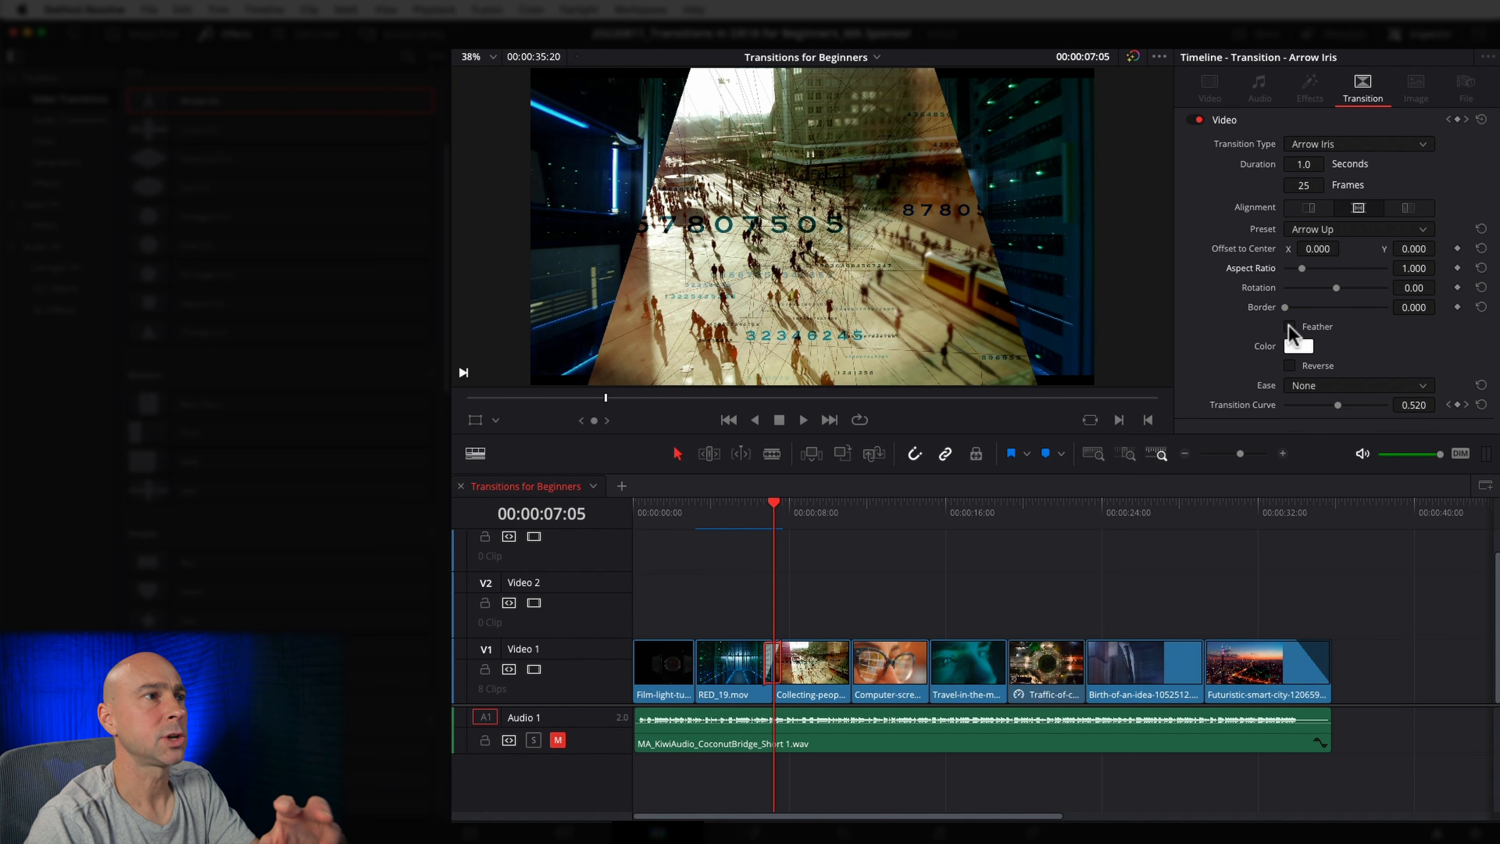
- Give the Arrow Iris a border of about 29.31 in a red-orange colour, previewing its shape at 00:00:06:20
left_click_drag(1287, 307, 1298, 307)
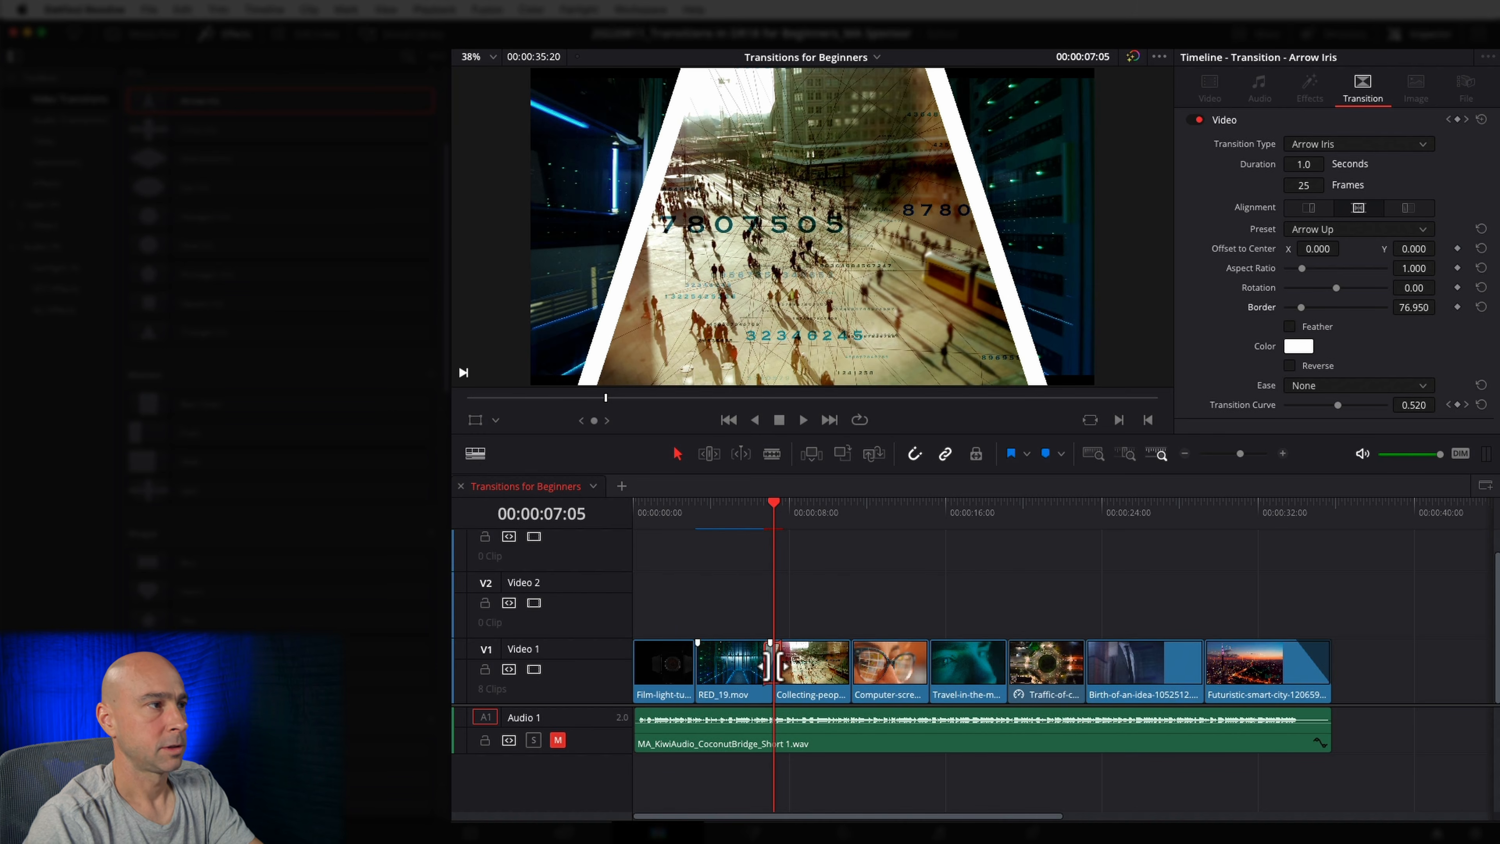
key("Left")
key("Left")
key("Left")
key("Left")
key("Left")
key("Left")
key("Left")
key("Left")
key("Left")
key("Left")
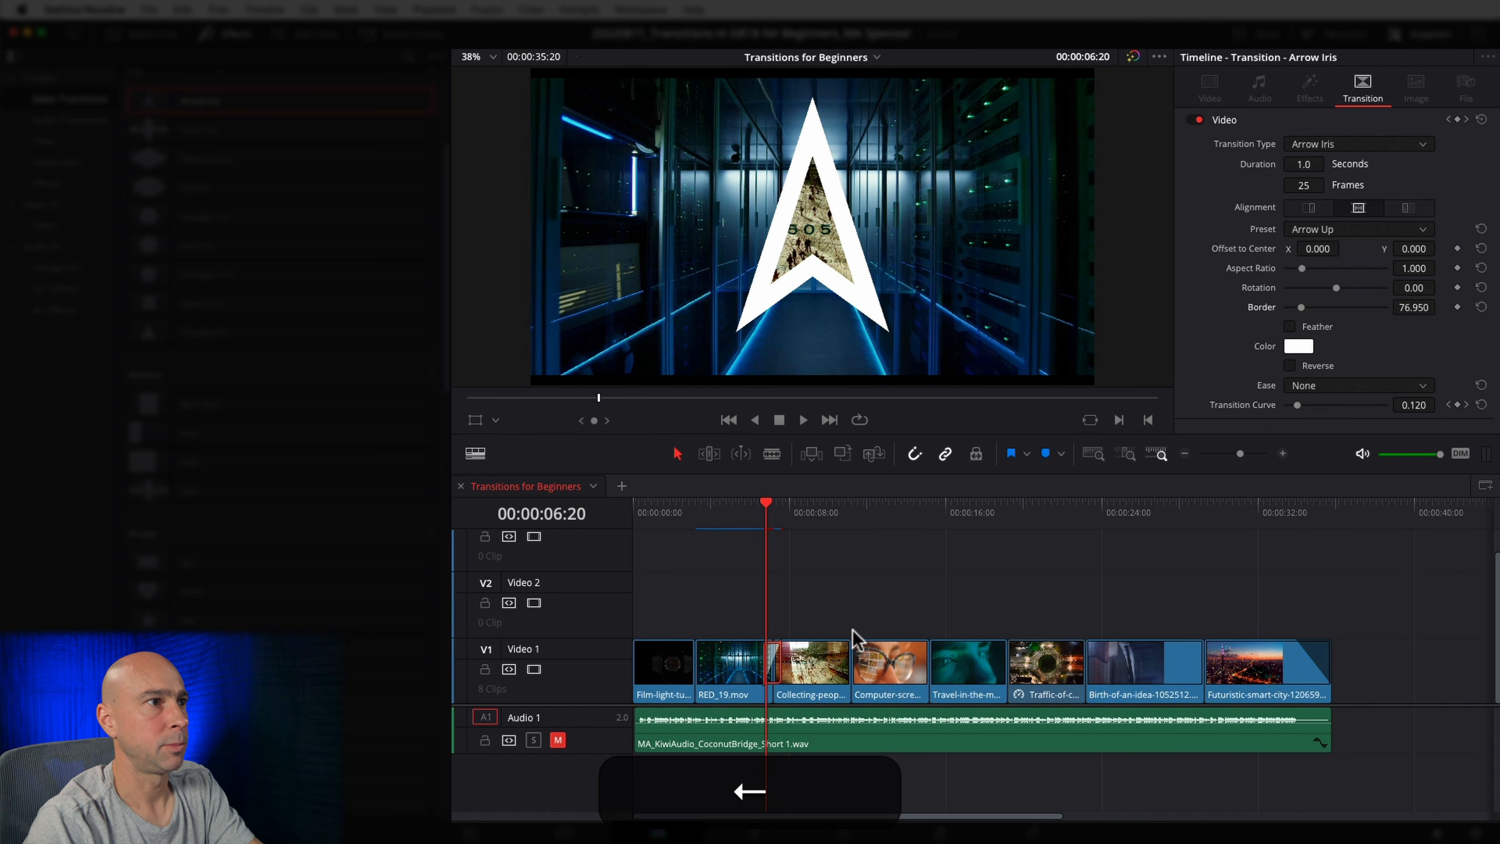
left_click_drag(1302, 308, 1291, 330)
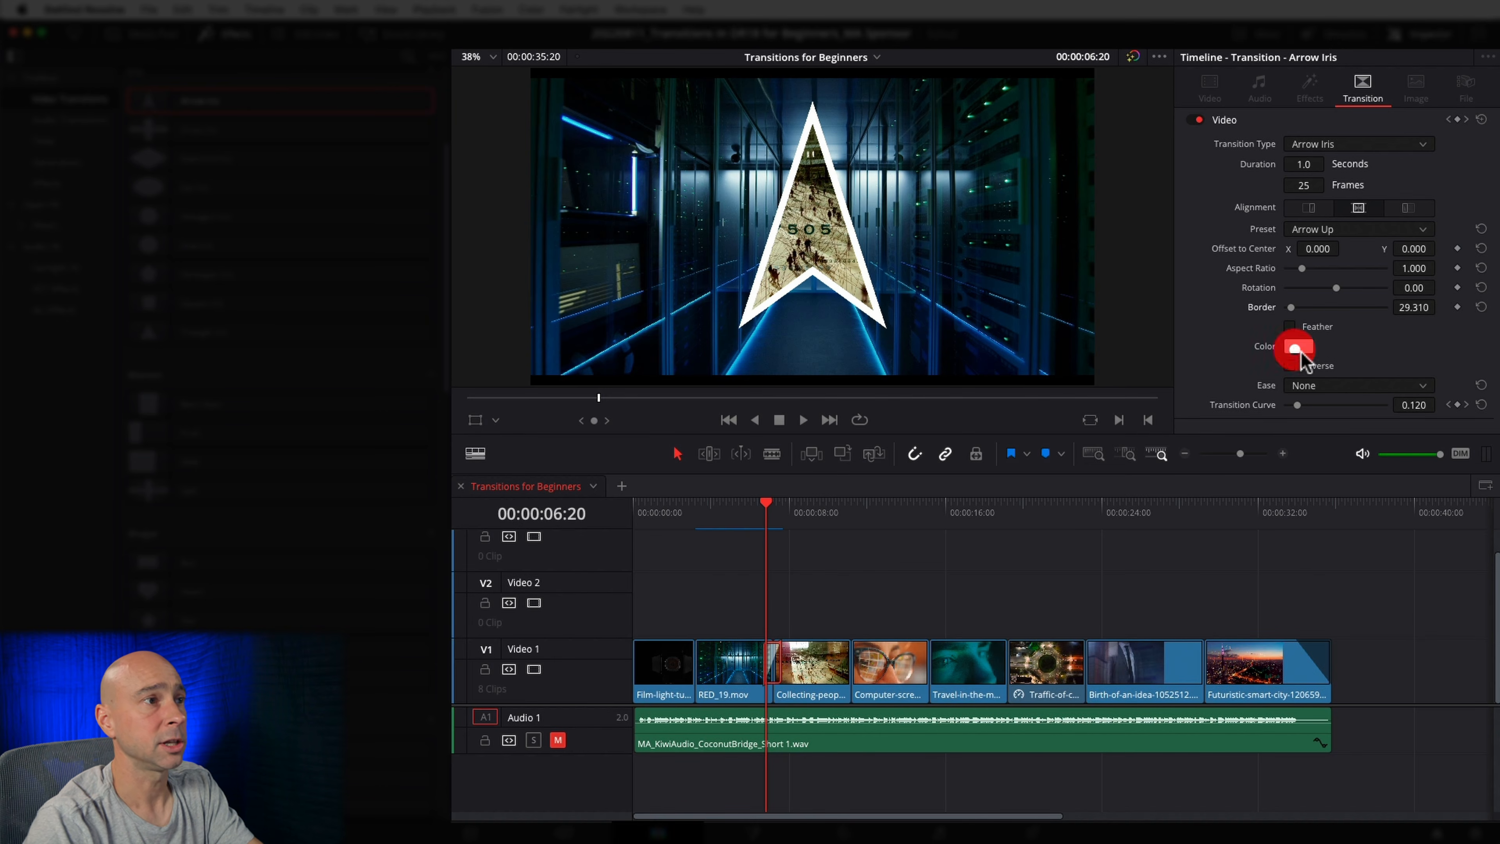
left_click(1298, 346)
left_click(1104, 289)
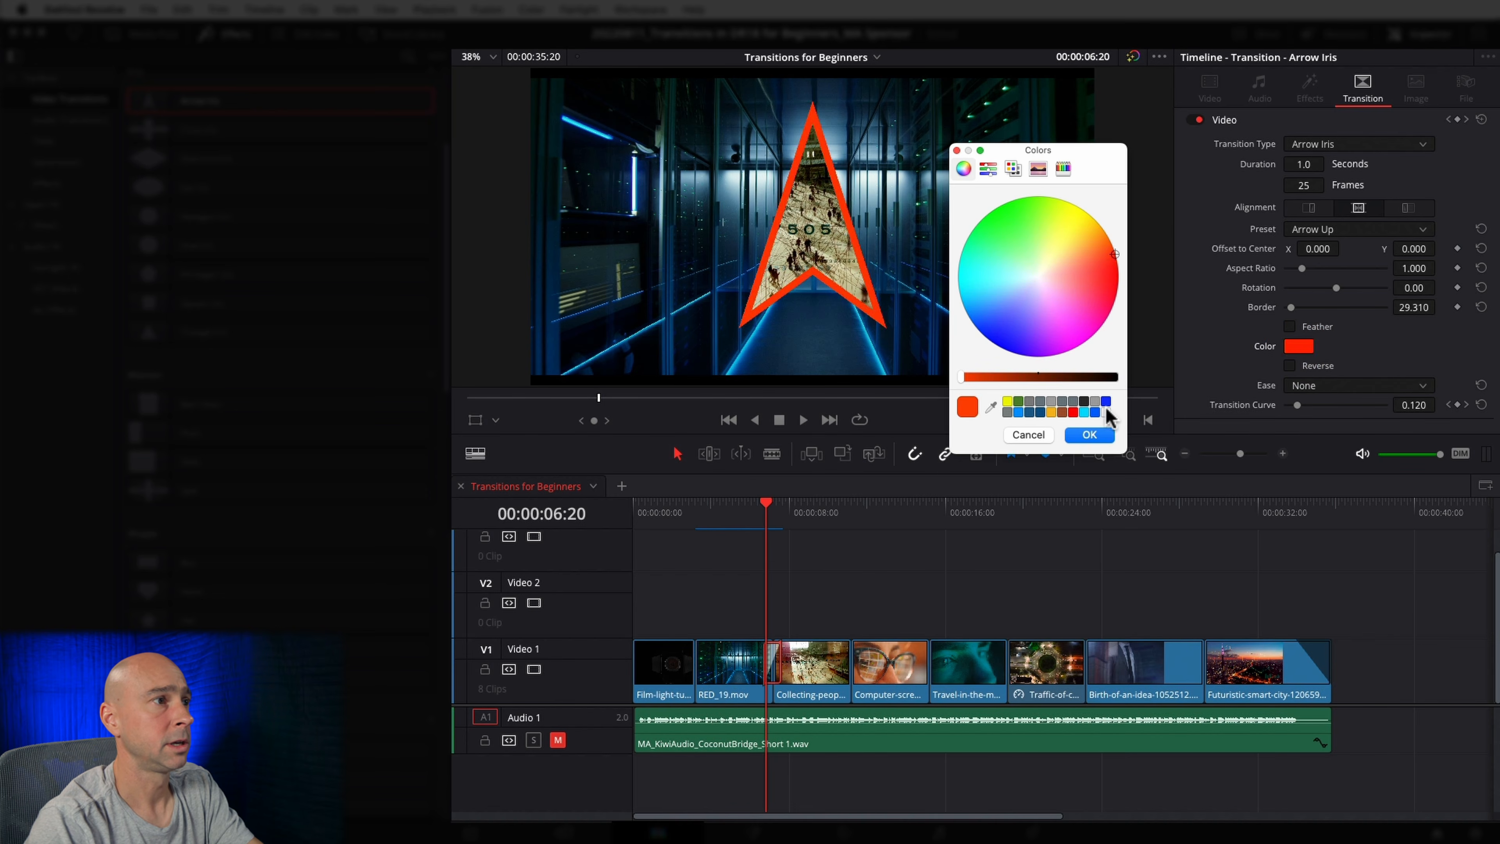
left_click(1086, 435)
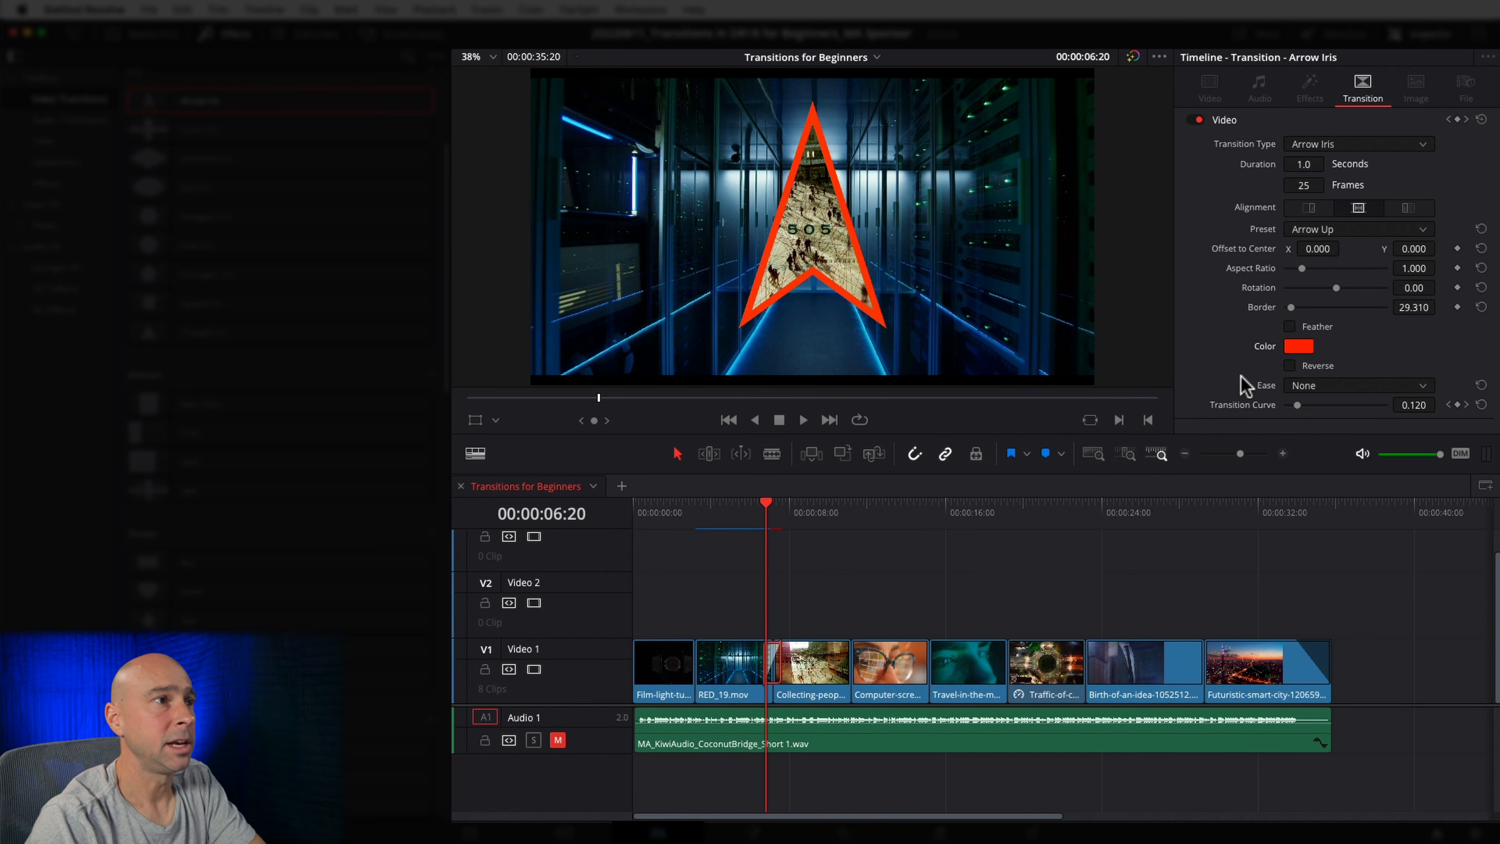
- Feather the Arrow Iris border, increase it to about 223.51 and play the transition back
left_click(1290, 326)
left_click_drag(1290, 308, 1332, 307)
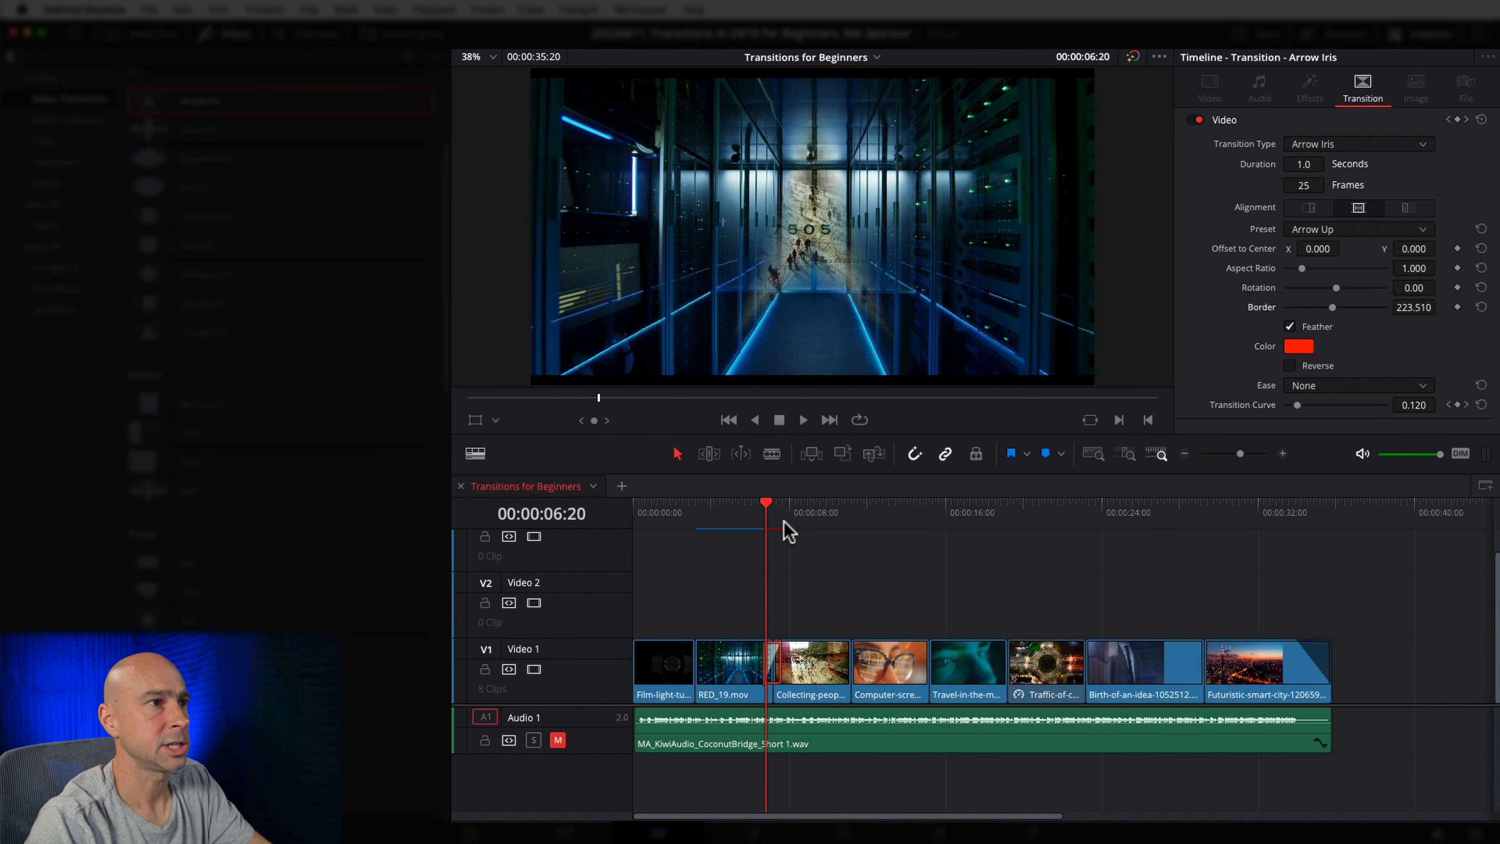
key("space")
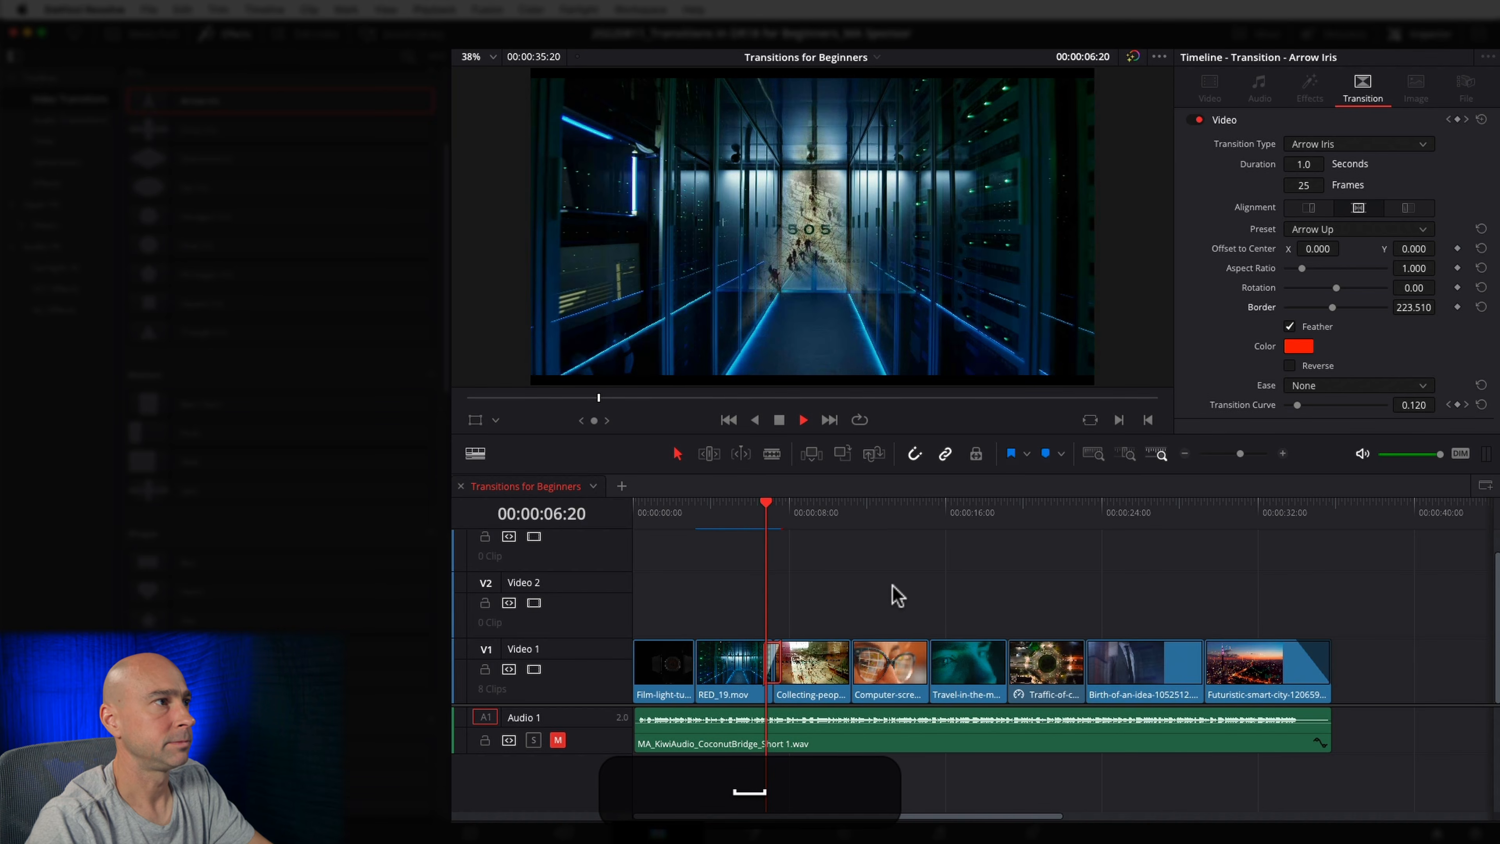
key("space")
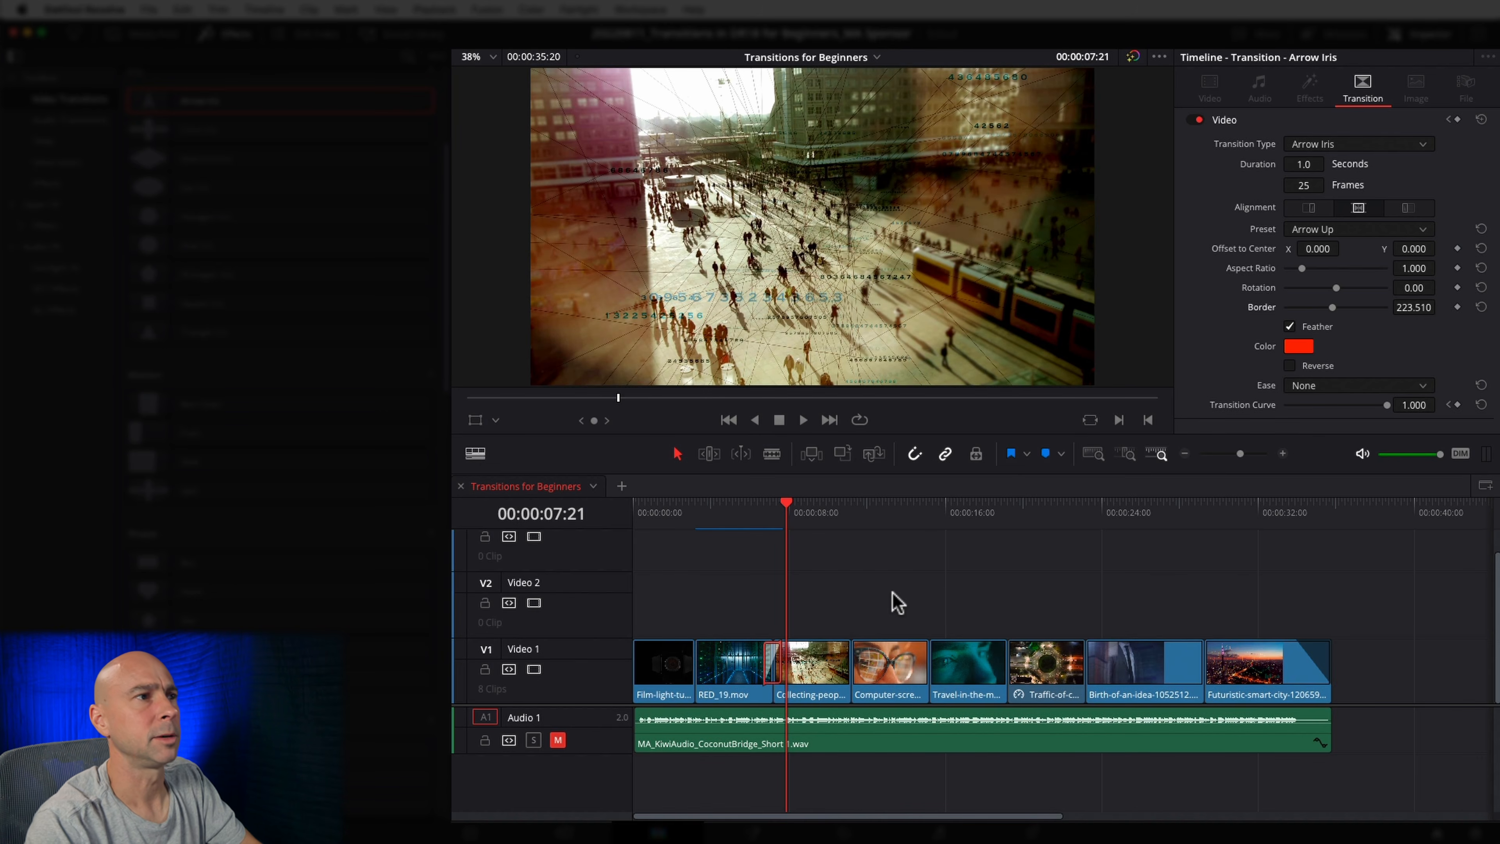
- Set the Arrow Iris's horizontal Offset to Center to 165
left_click(1306, 389)
left_click(1262, 381)
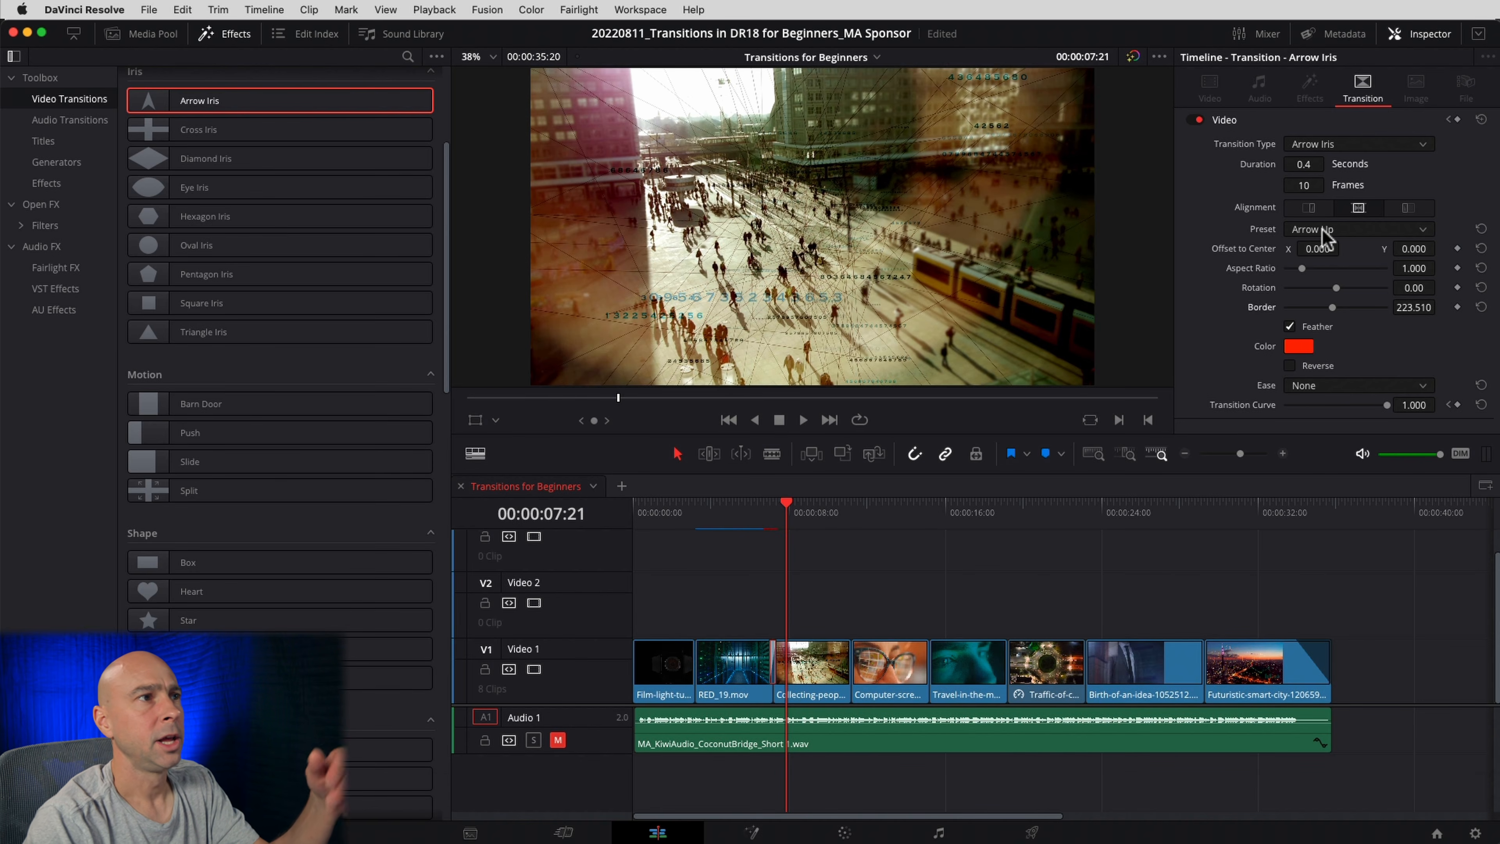
left_click_drag(1343, 247, 1314, 251)
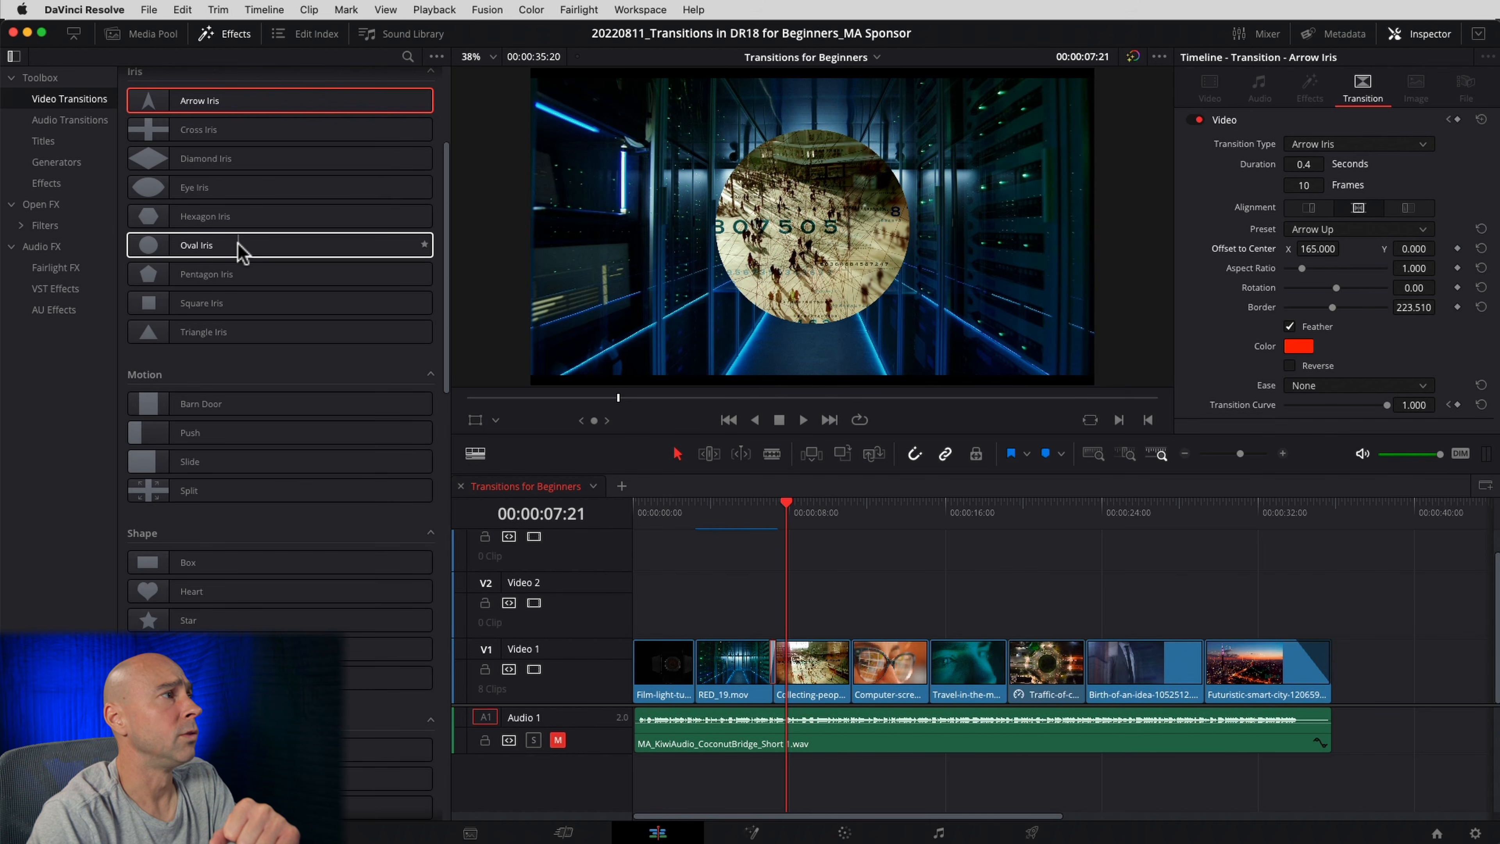
- Change the type of the transition after RED_19.mov to Oval Iris and play it back from 00:00:07:00
left_click_drag(223, 250, 714, 623)
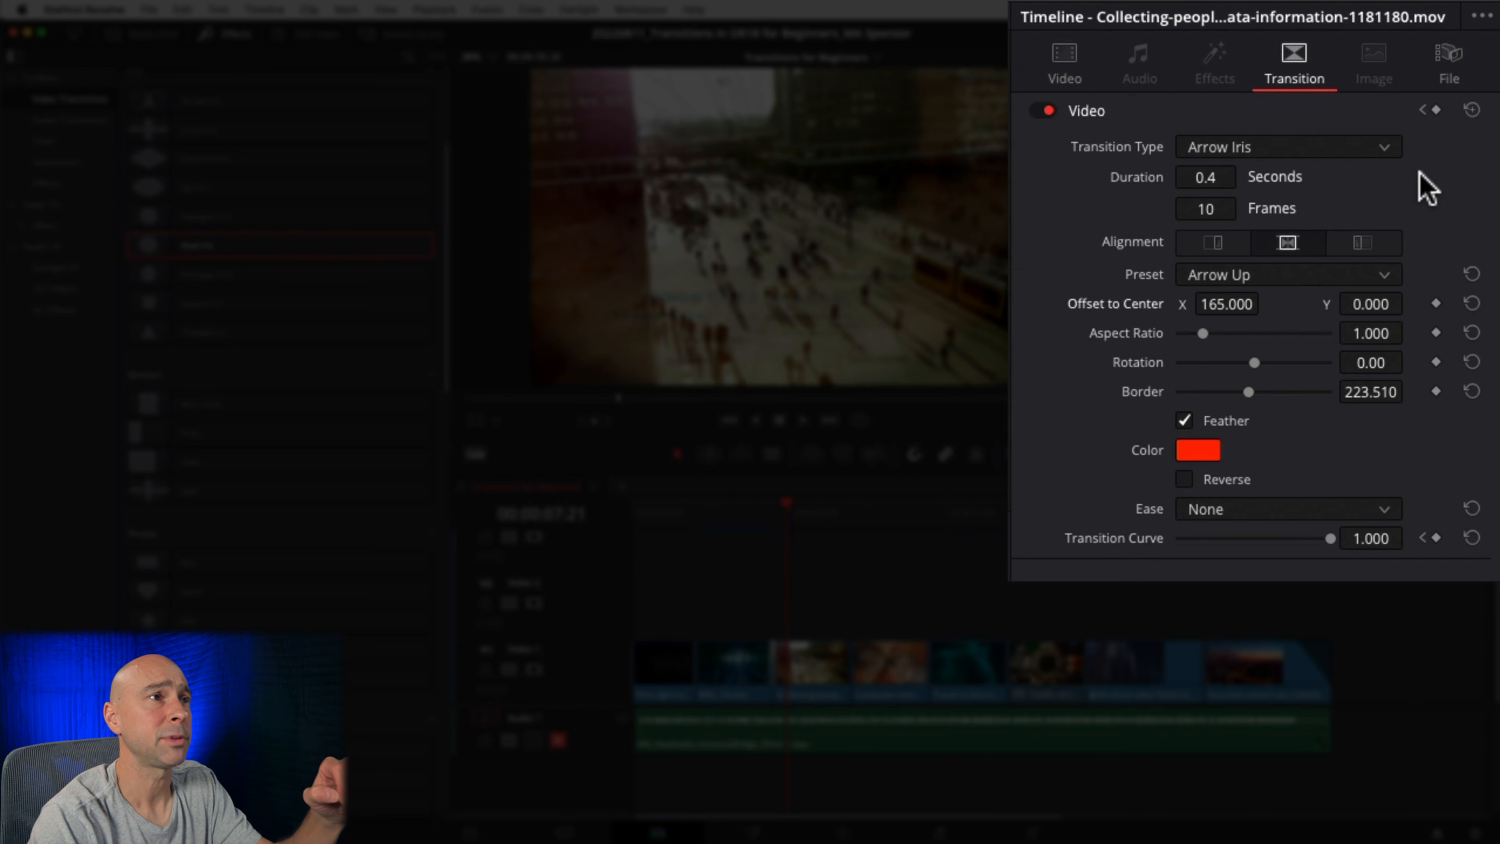
left_click(1382, 146)
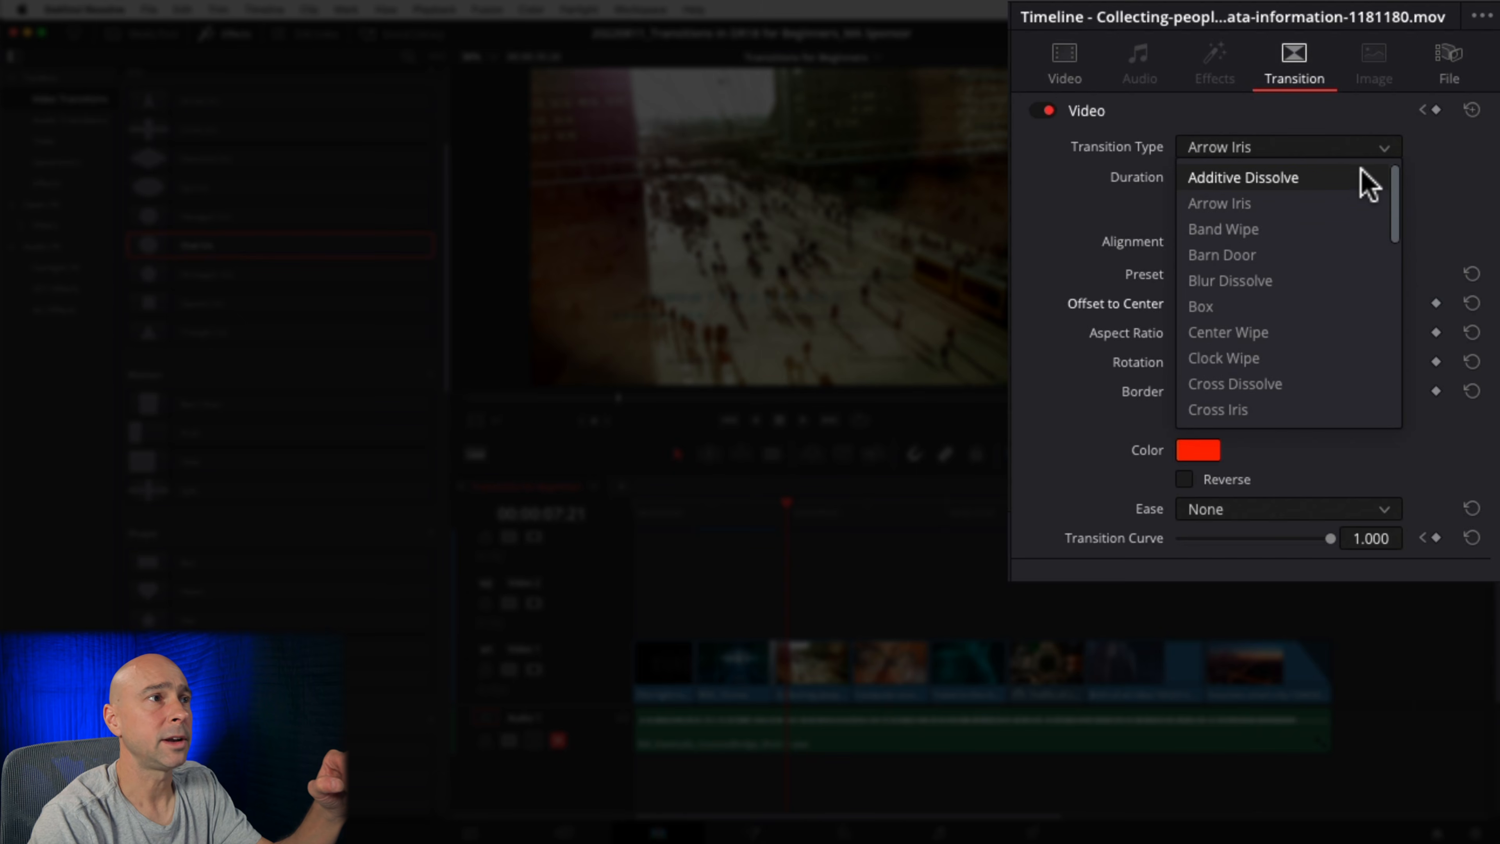
scroll(1339, 248, "down", 3)
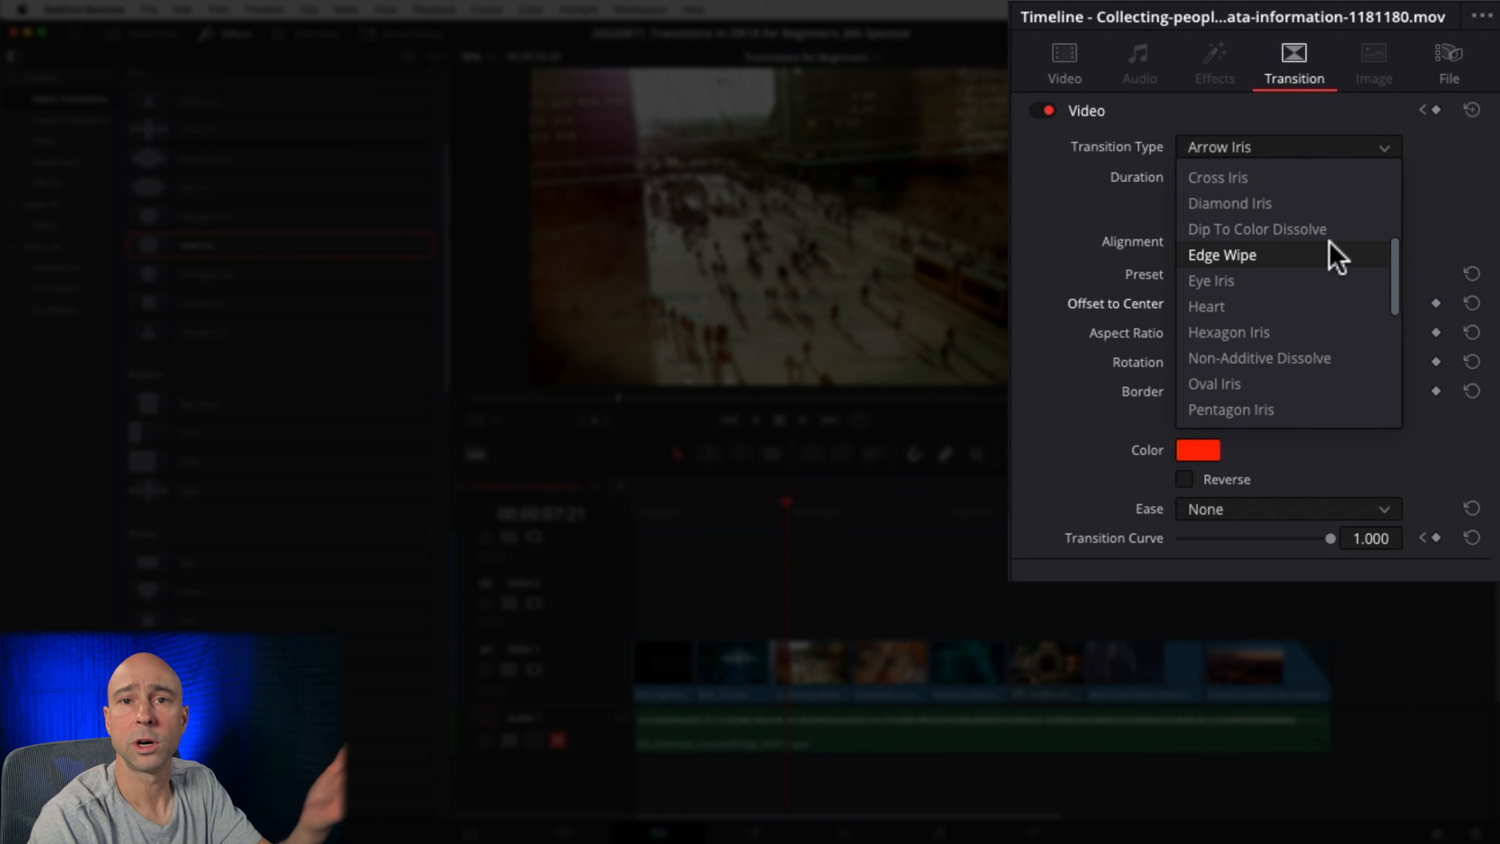
scroll(1338, 257, "down", 3)
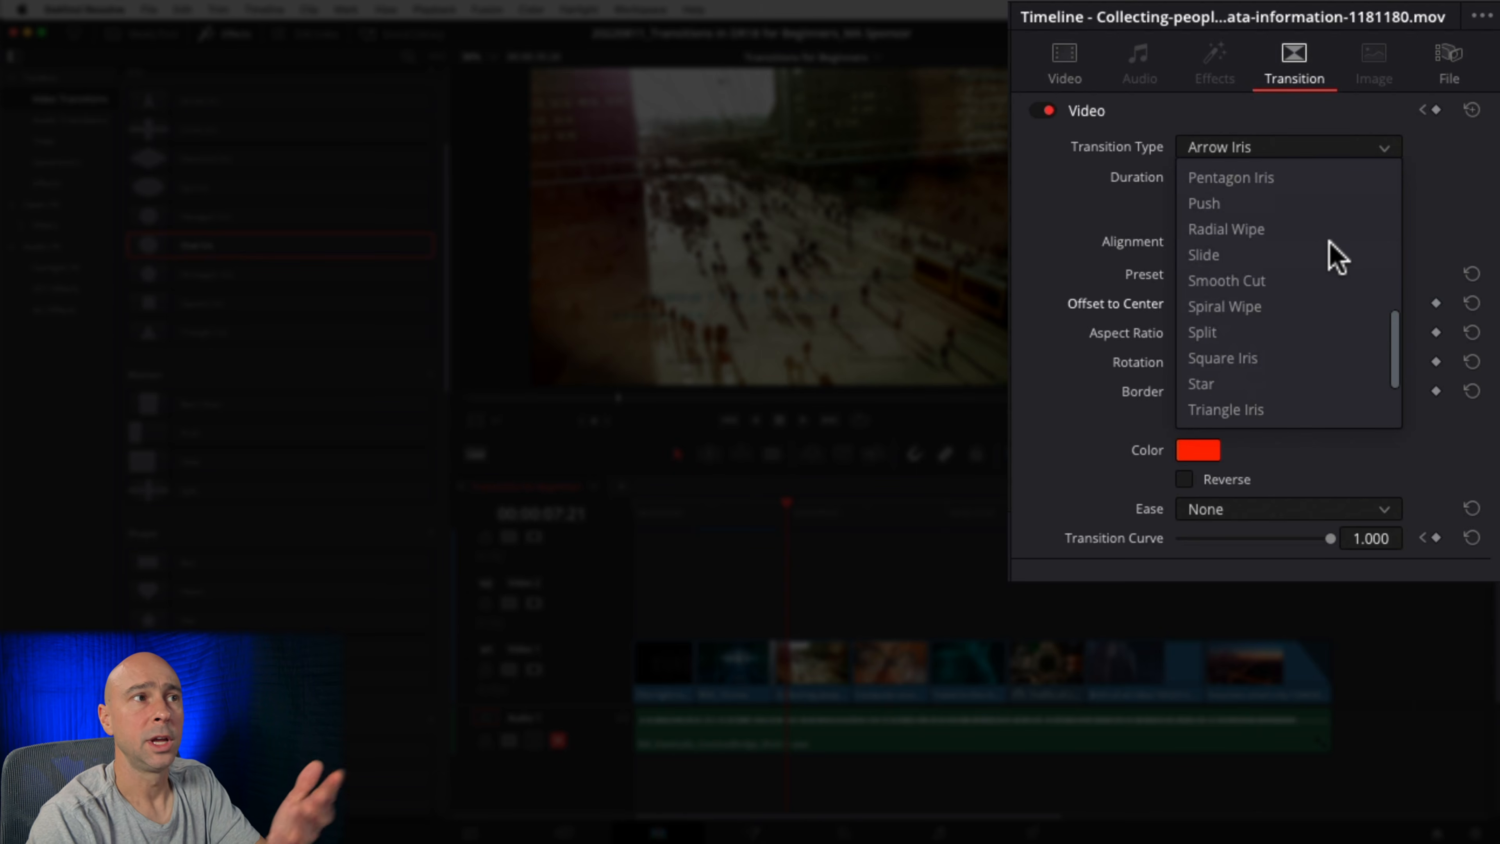
scroll(1339, 263, "down", 2)
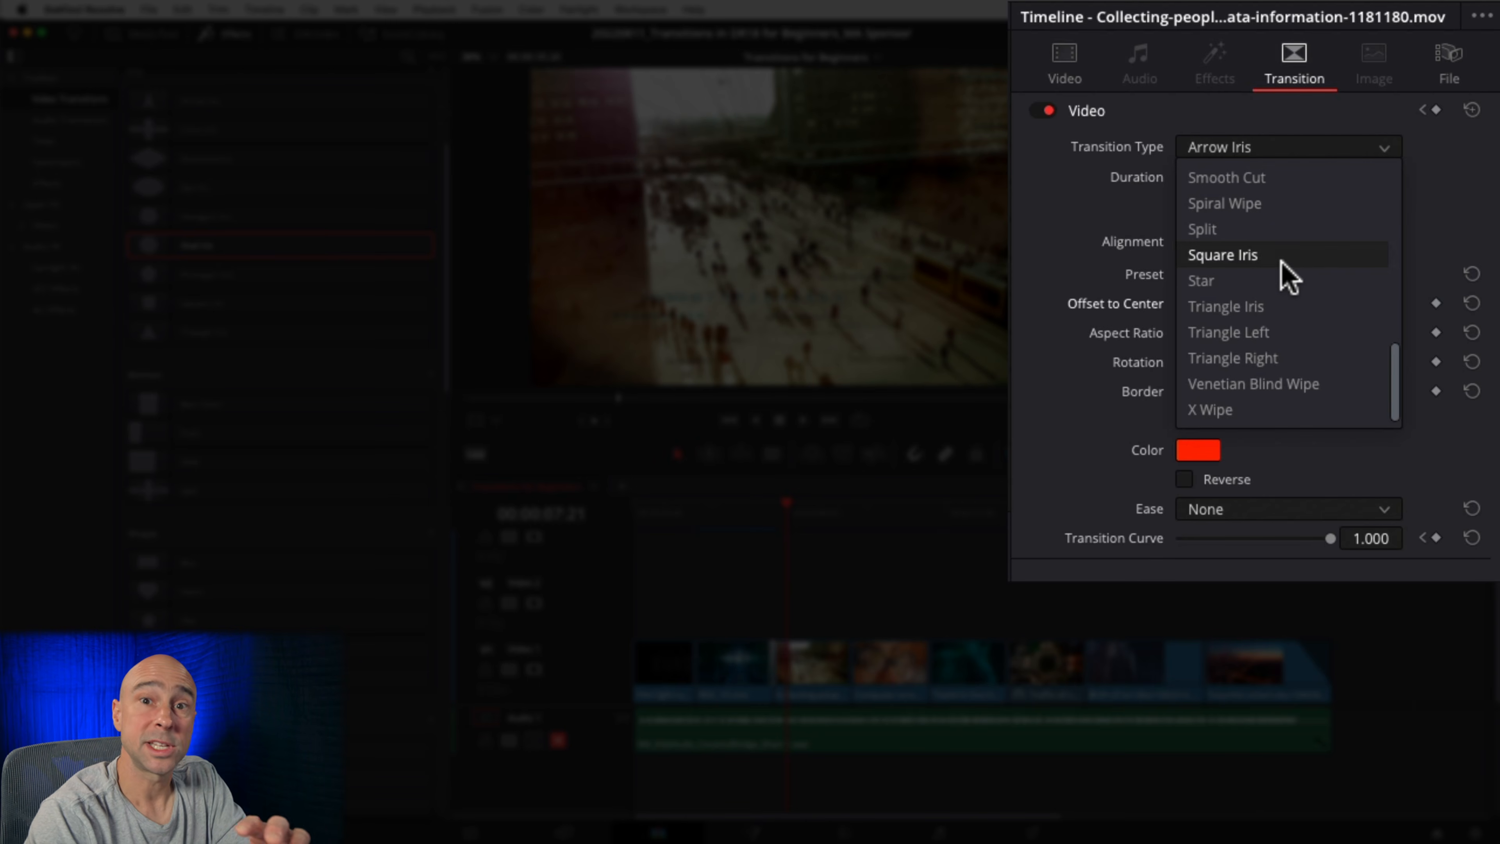
scroll(1289, 281, "up", 1)
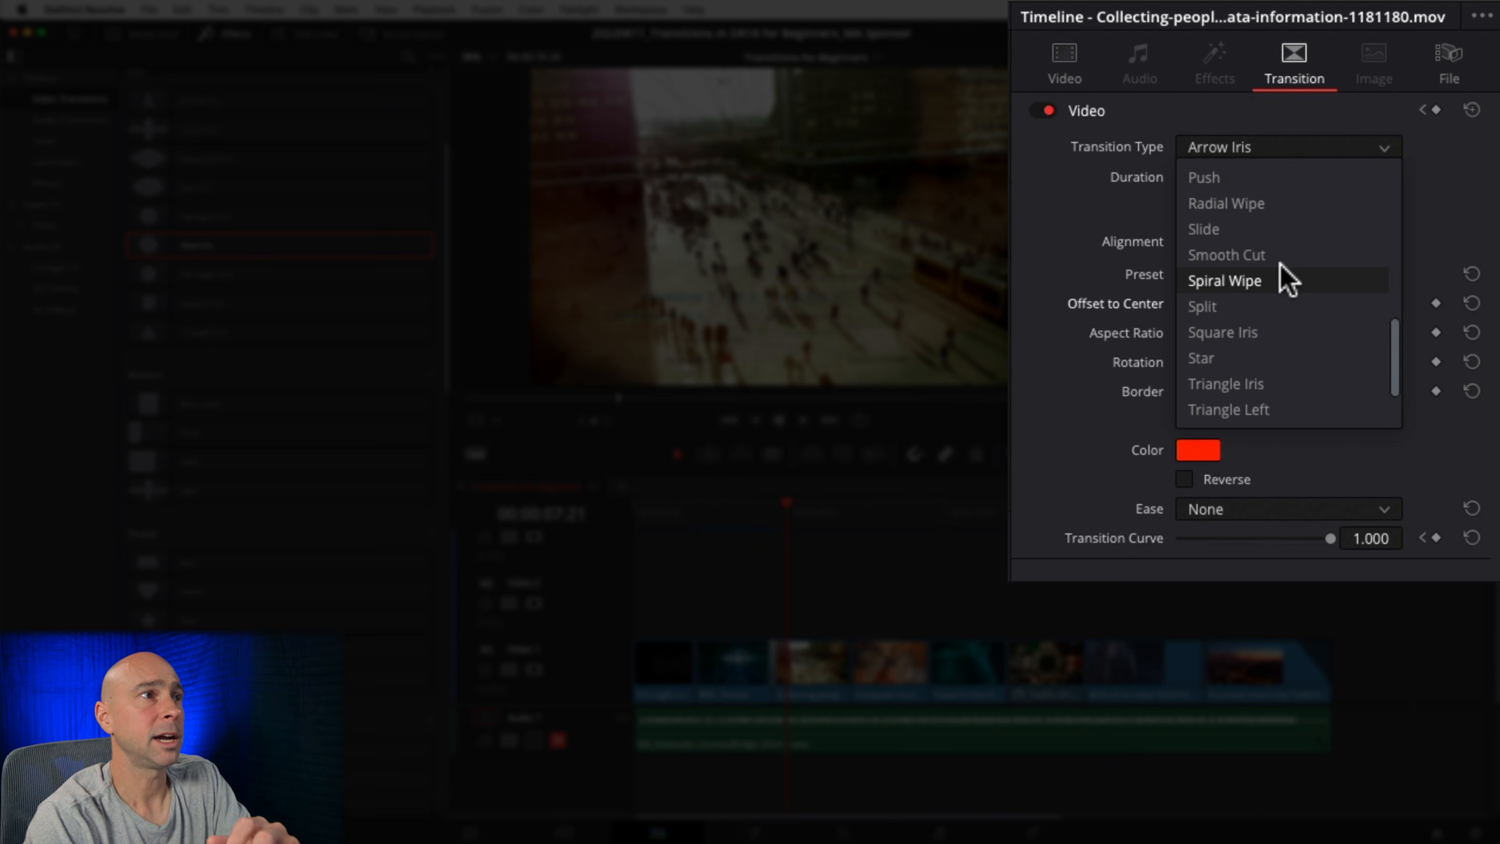
scroll(1284, 279, "up", 2)
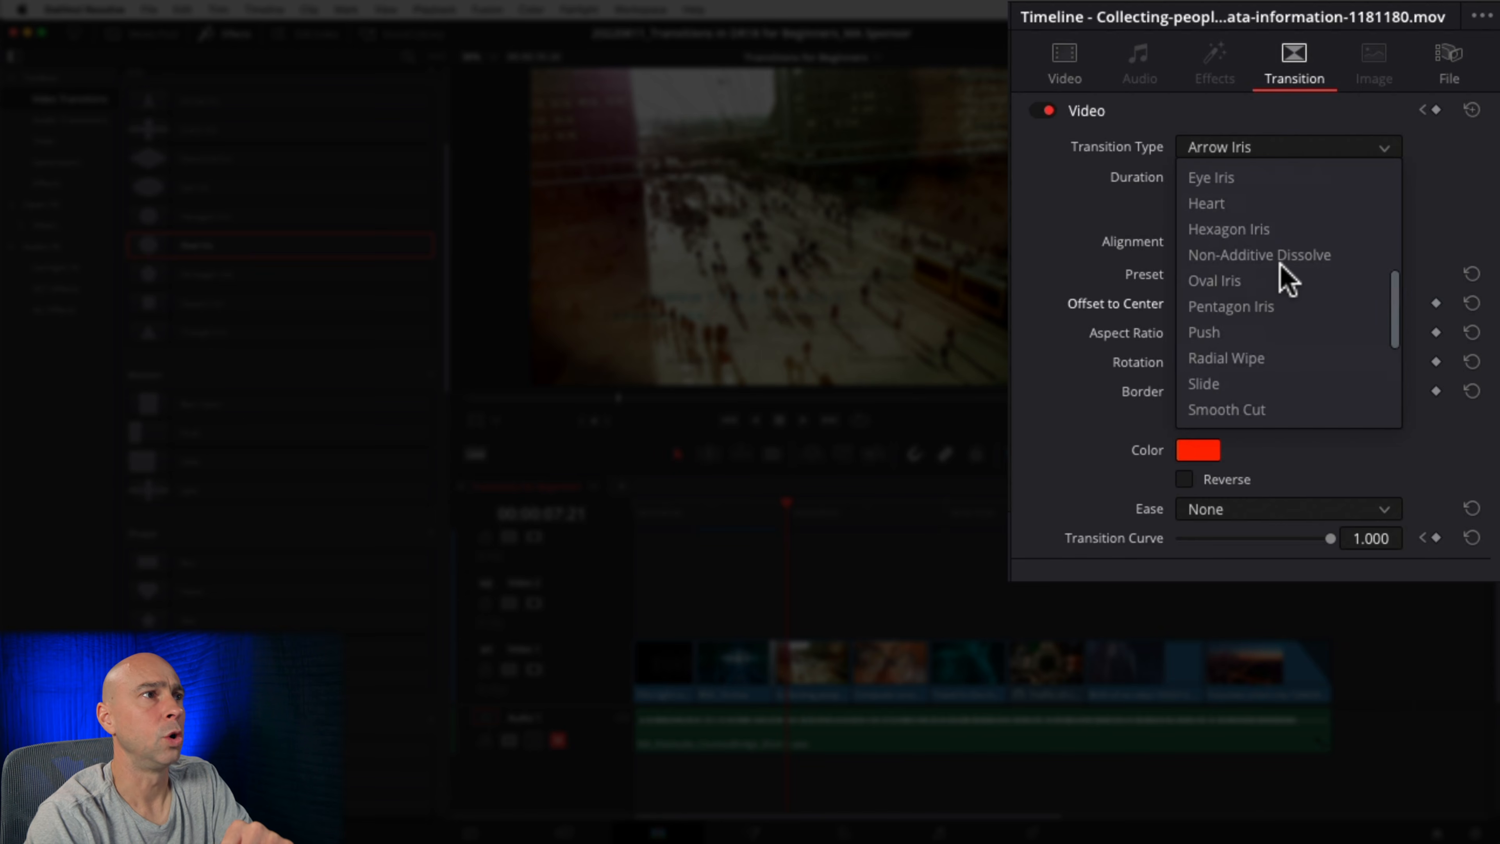
left_click(1246, 281)
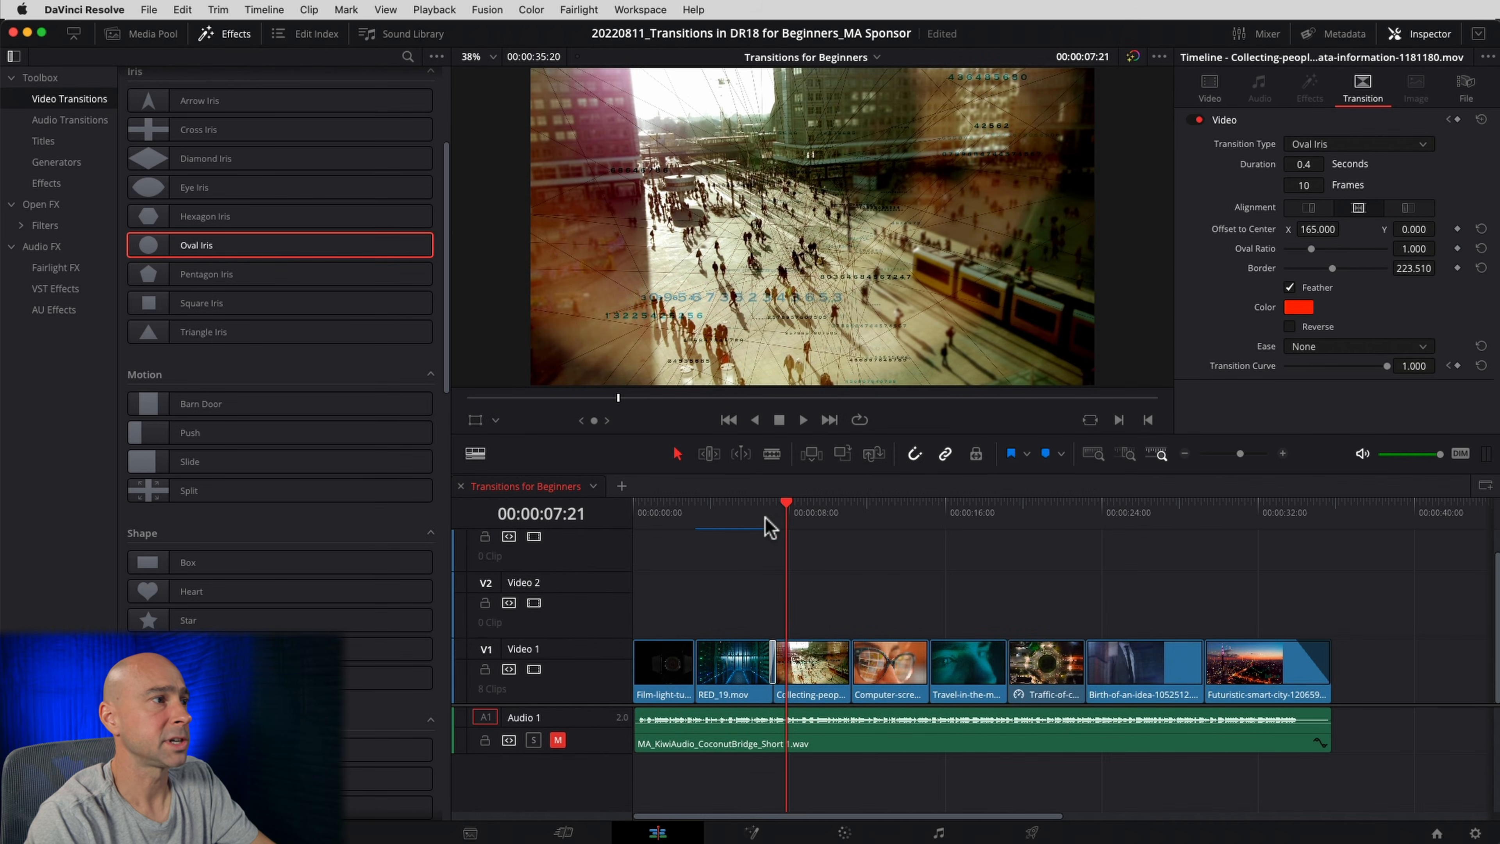
left_click(760, 516)
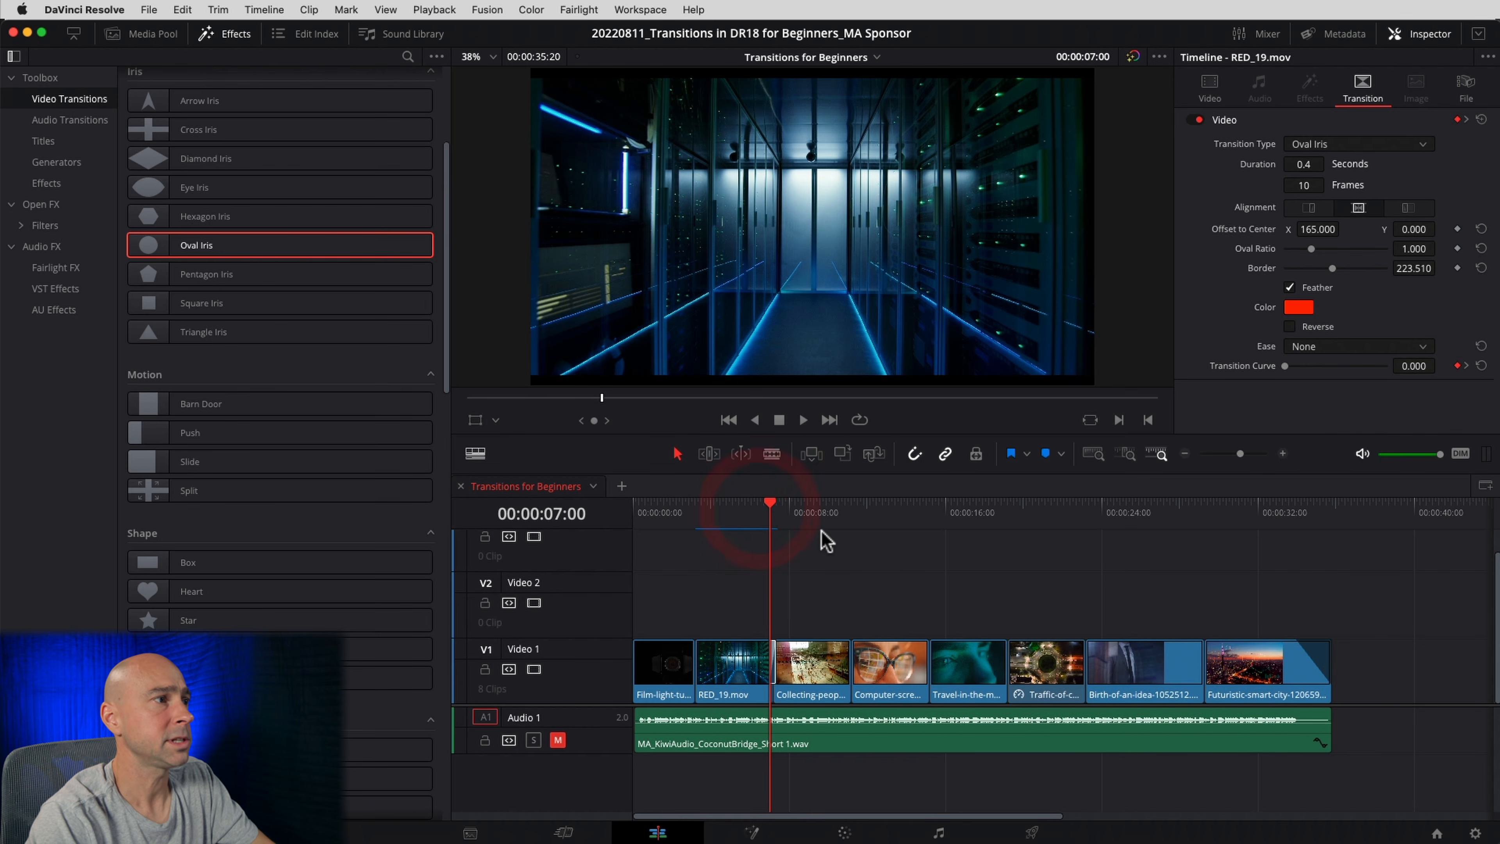
key("space")
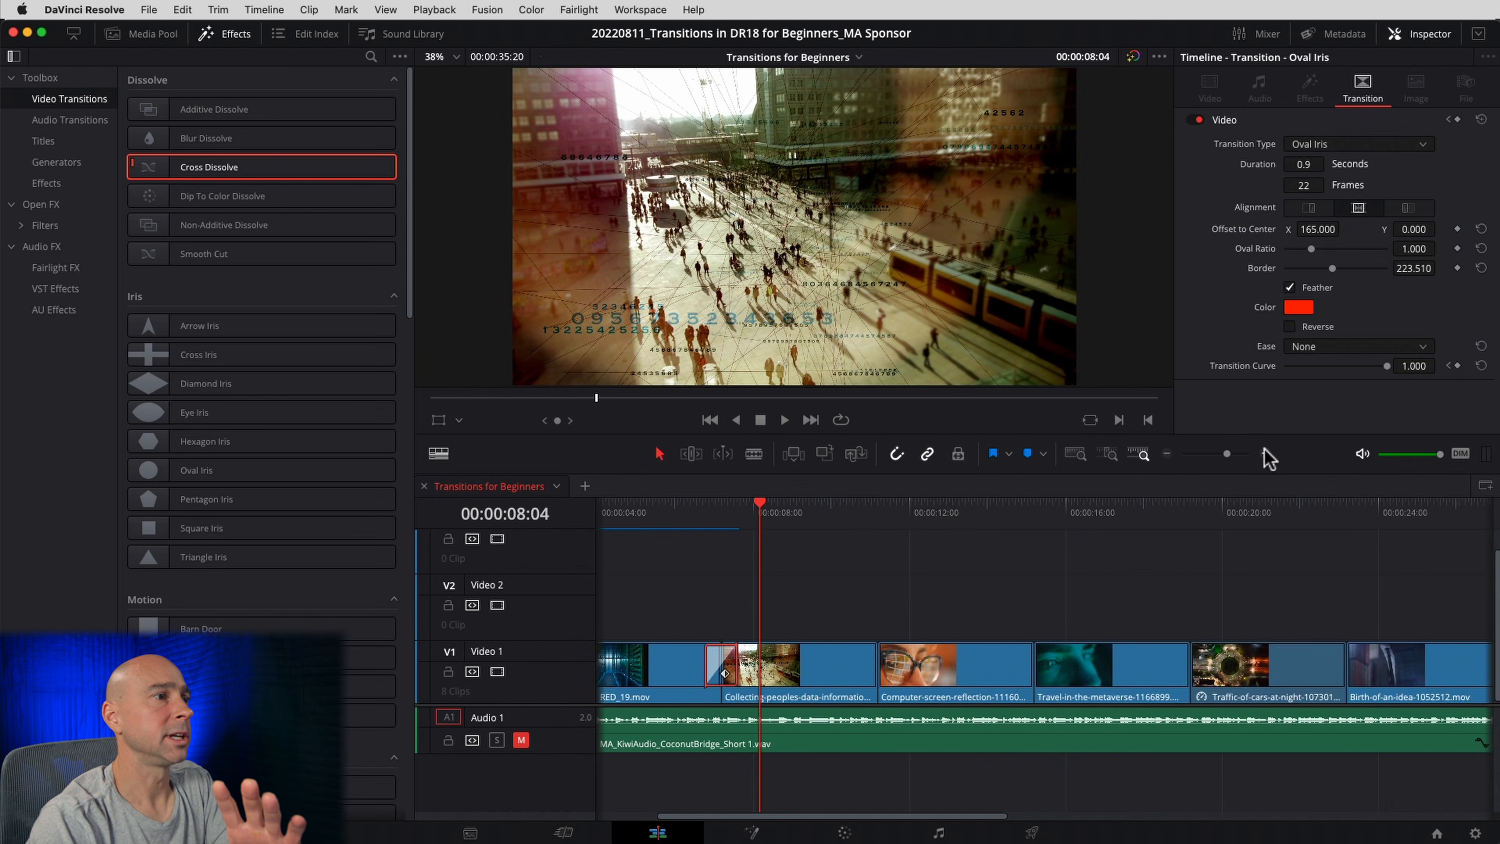
left_click(1265, 454)
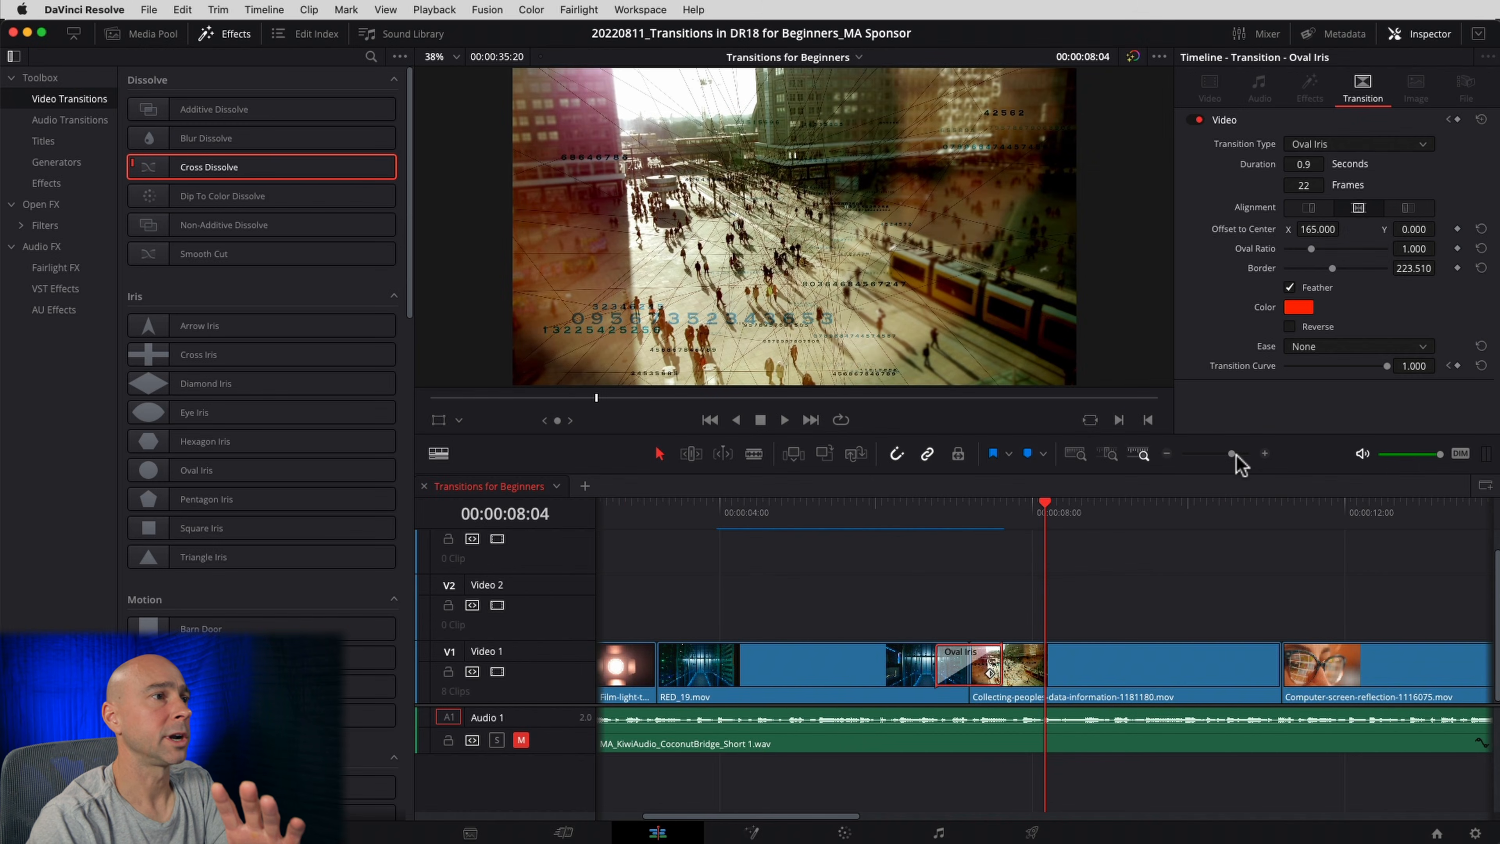
left_click(1169, 455)
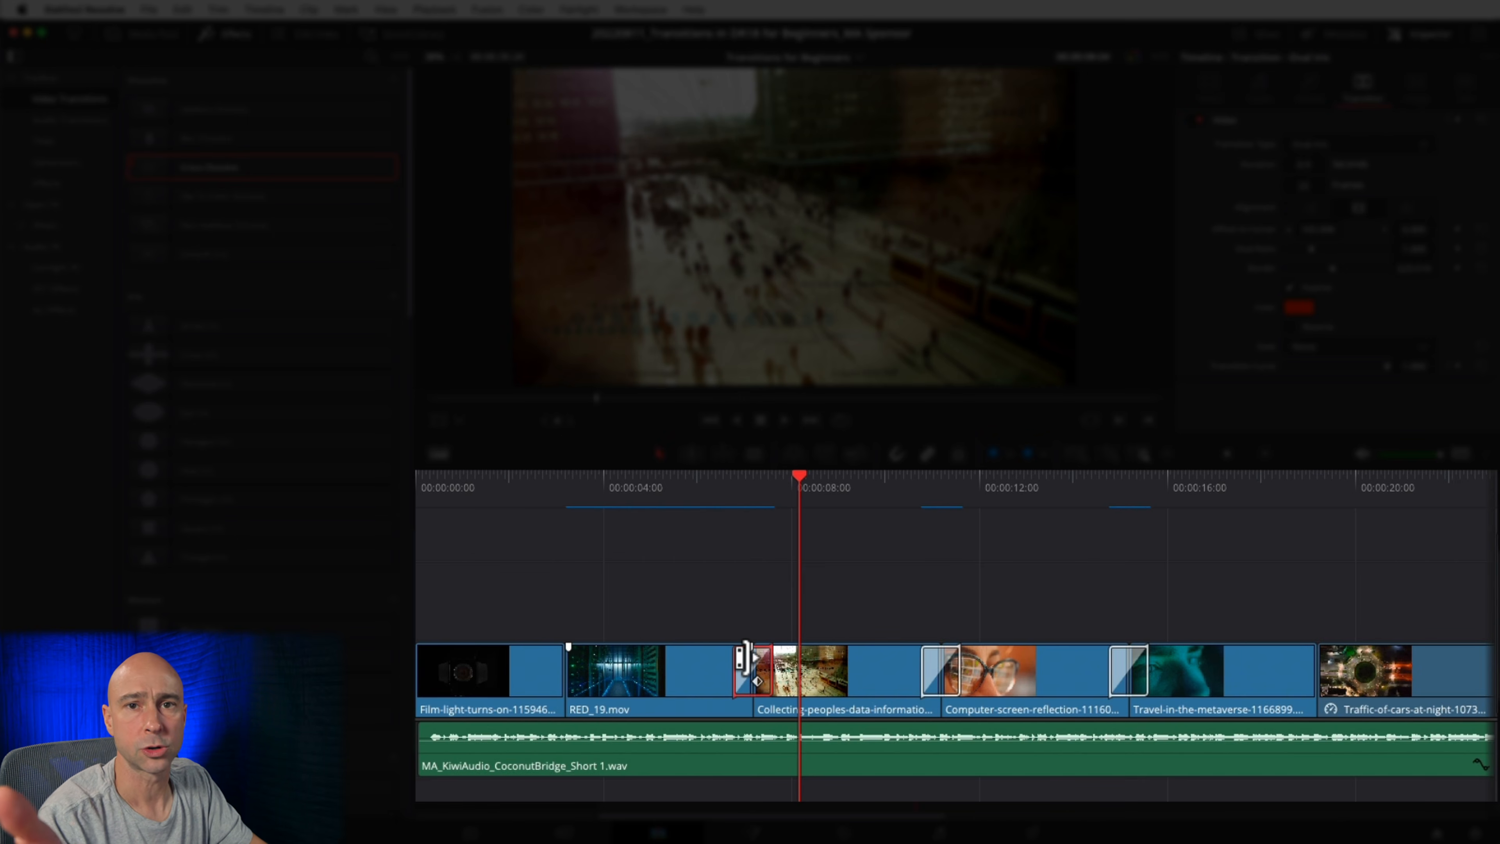
- Select the transitions after RED_19.mov, the Collecting-peoples-data clip and the Computer-screen-reflection clip together and increase their shared border to about 289.47
left_click(942, 671, "super")
left_click(1129, 671, "super")
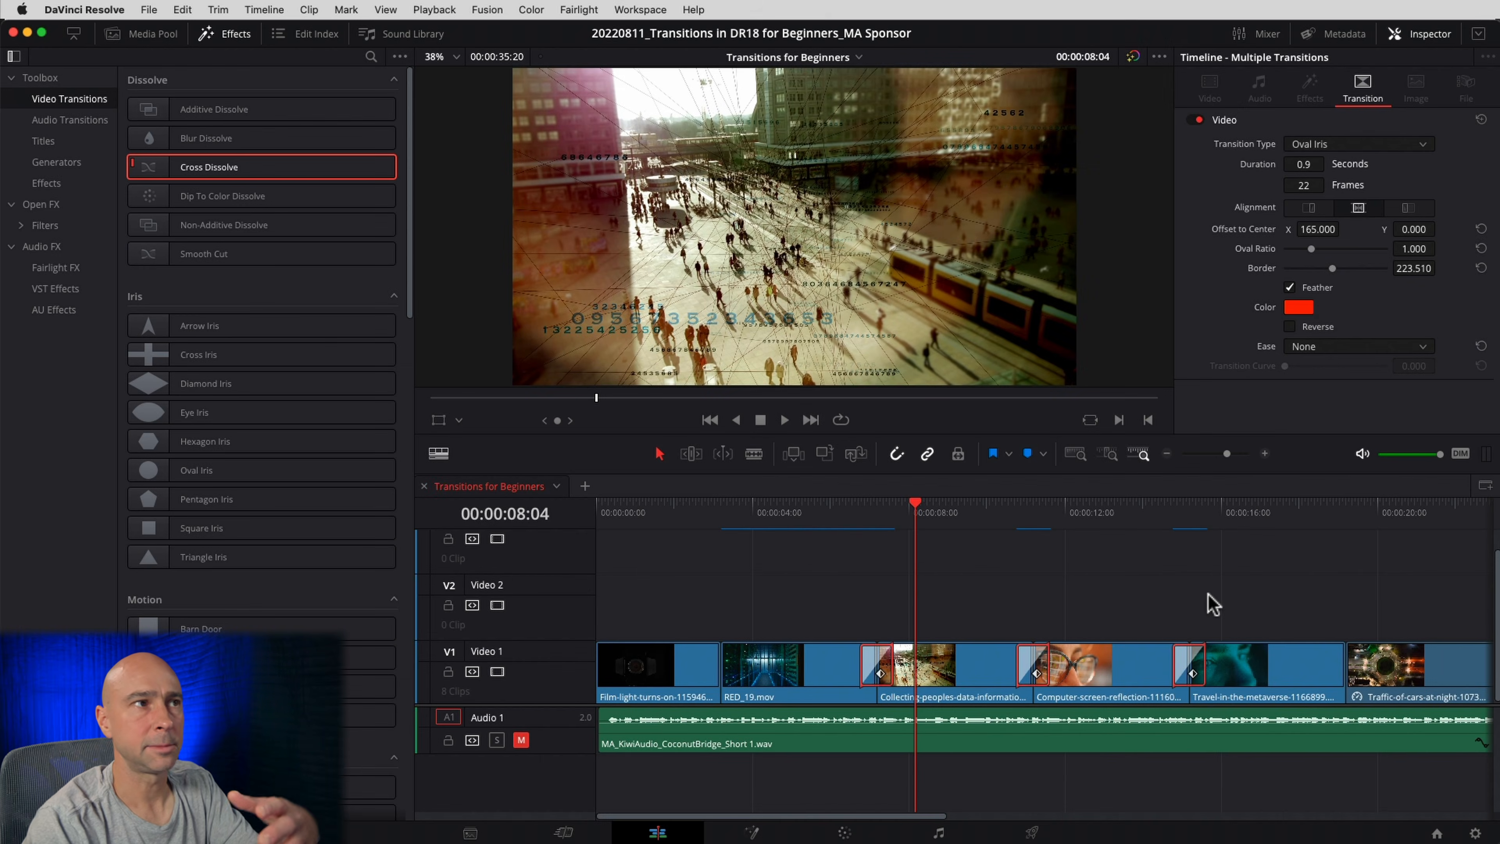
left_click(1417, 36)
left_click(1417, 37)
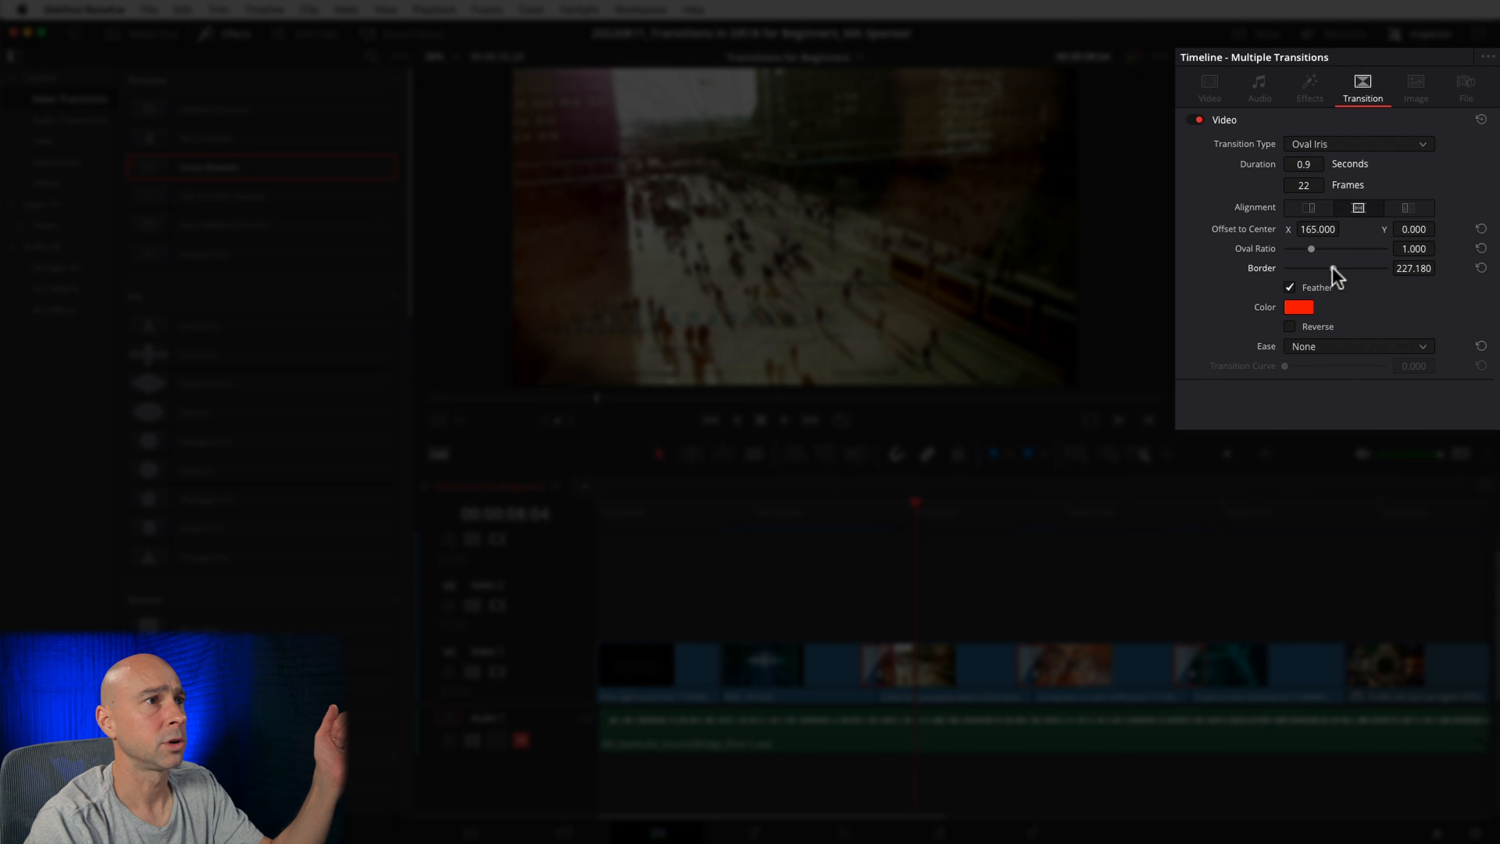
left_click_drag(1344, 269, 1347, 269)
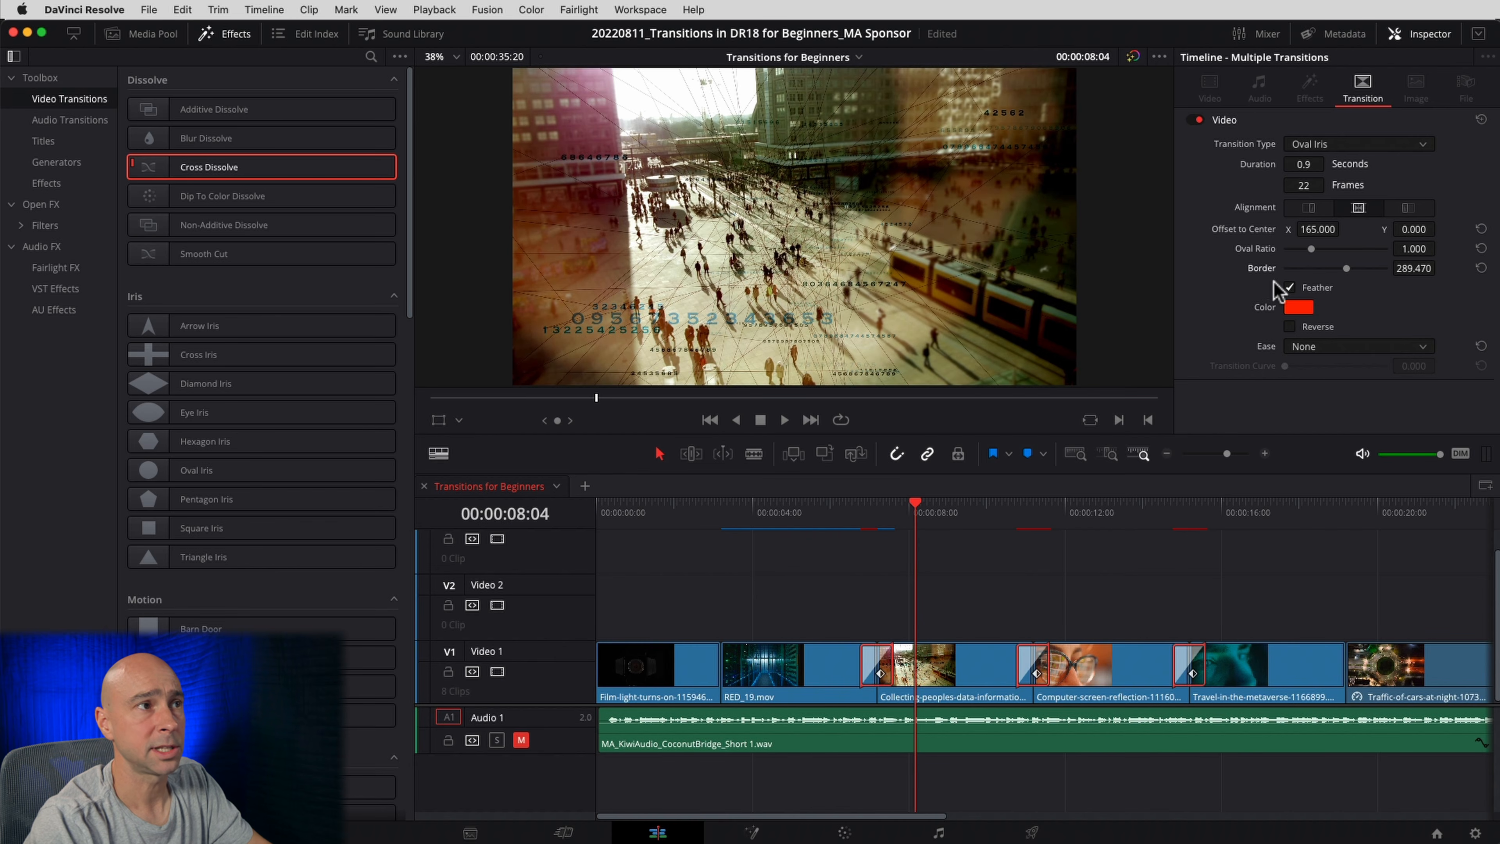
left_click(1149, 624)
left_click(1176, 661)
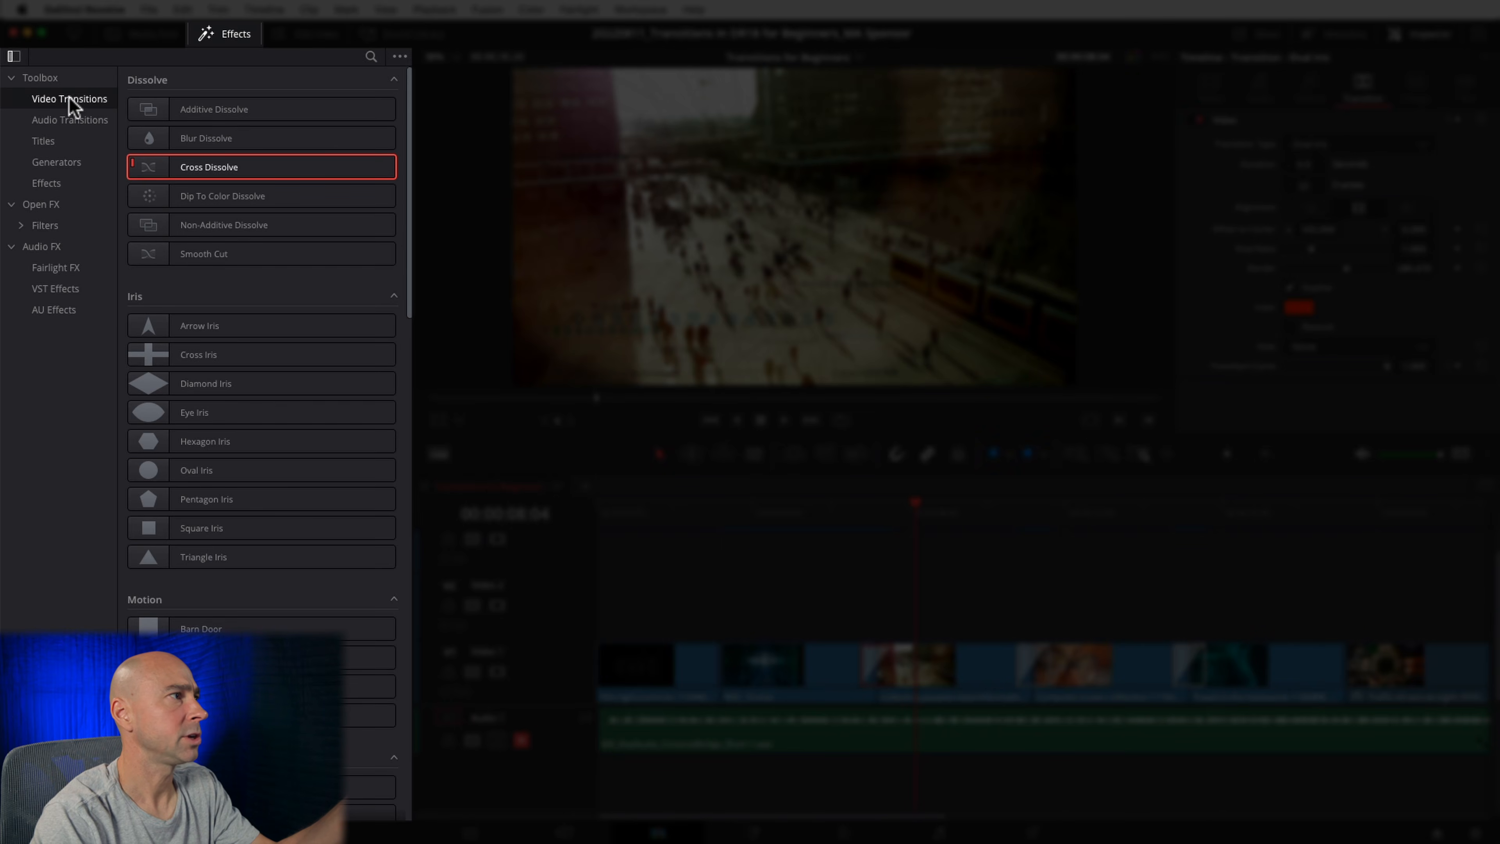
- Set the Fusion transition Foreground Wipe as the standard transition and add it to the favourites
scroll(268, 390, "down", 10)
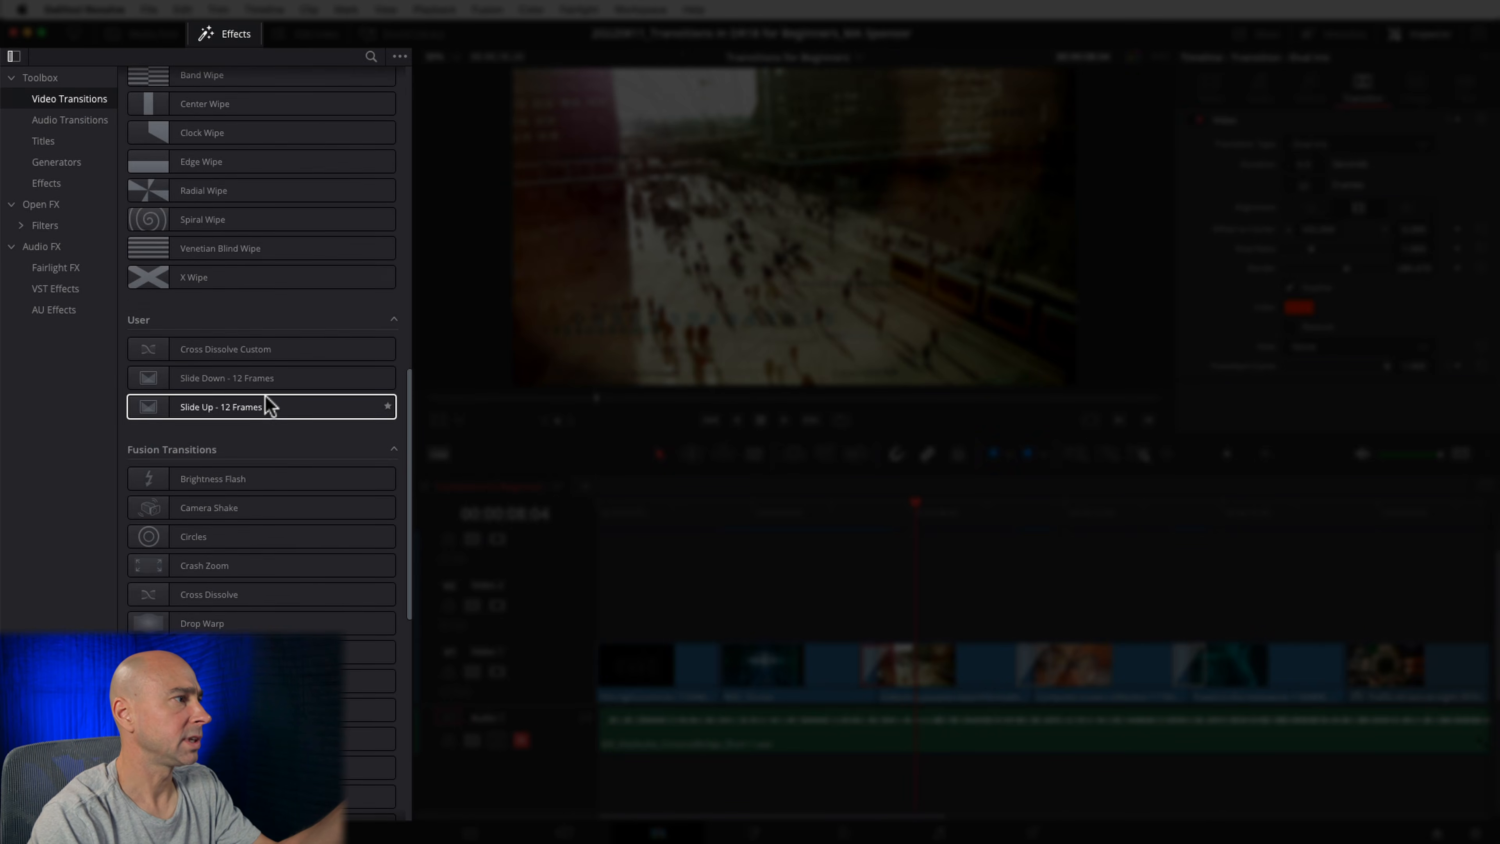
scroll(265, 396, "down", 6)
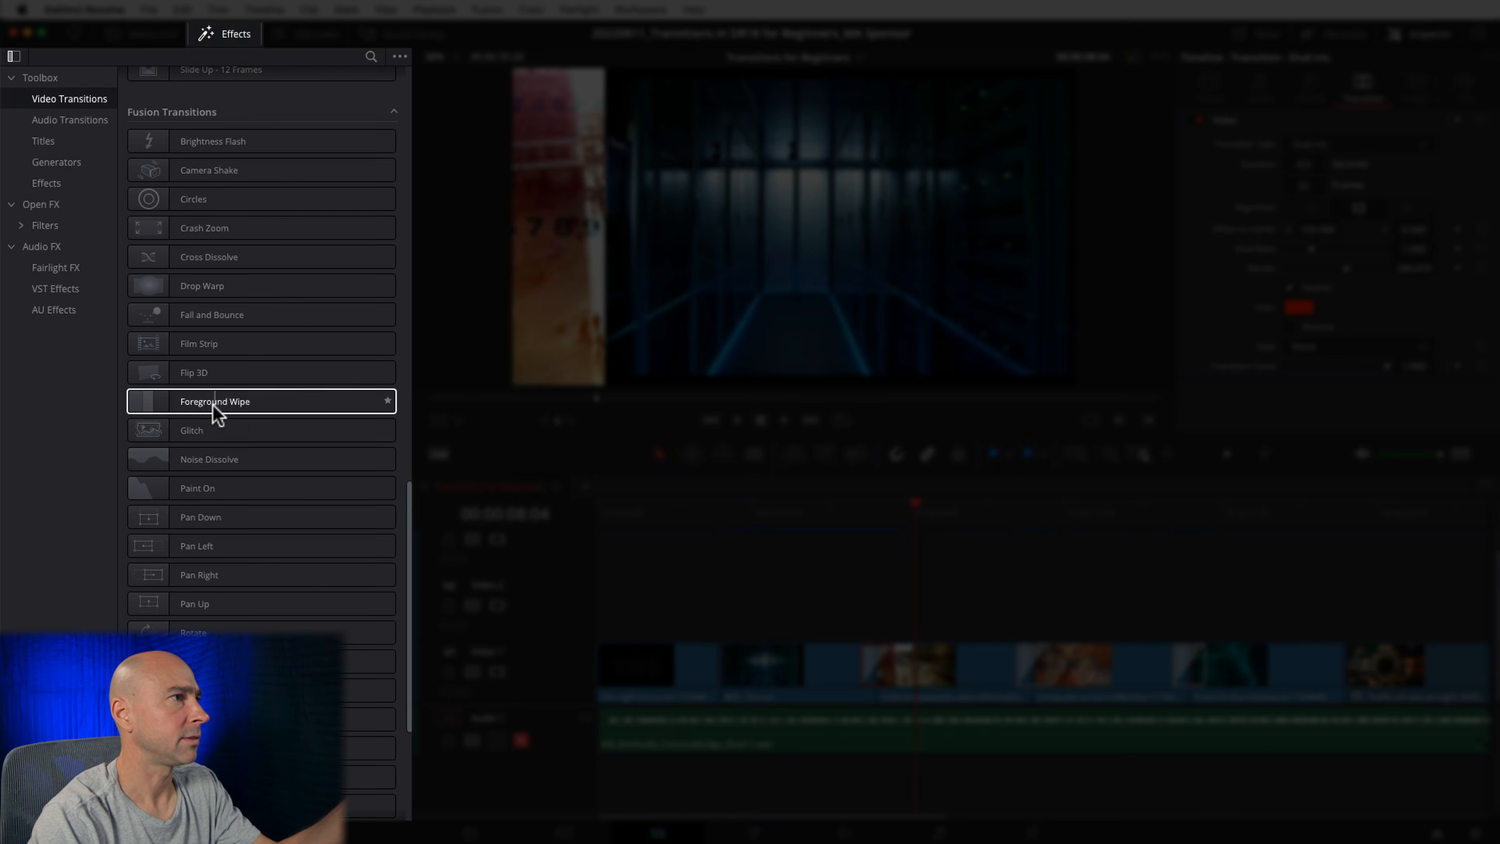
right_click(282, 405)
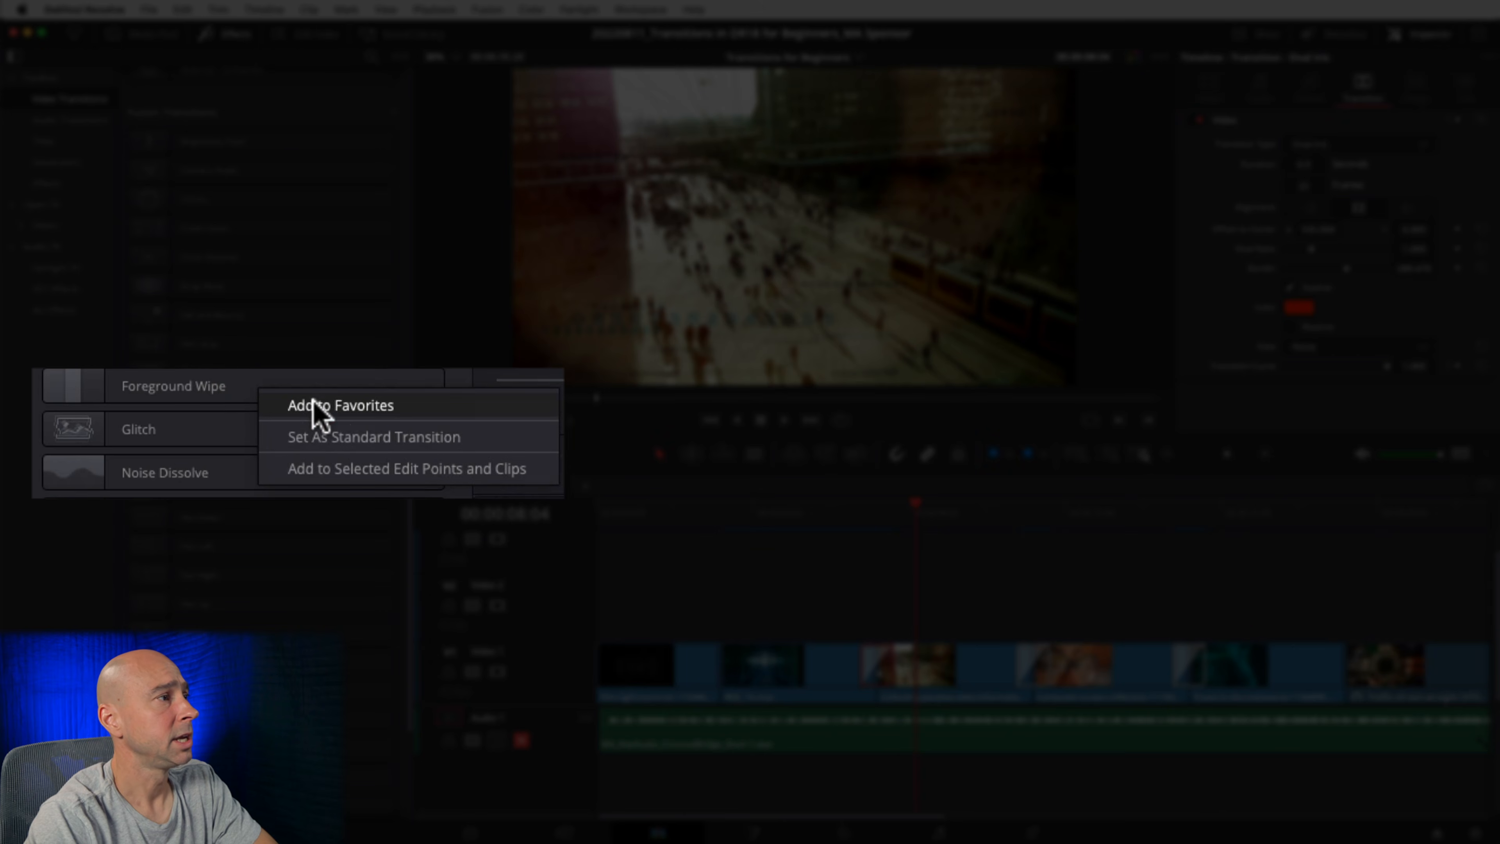
left_click(347, 442)
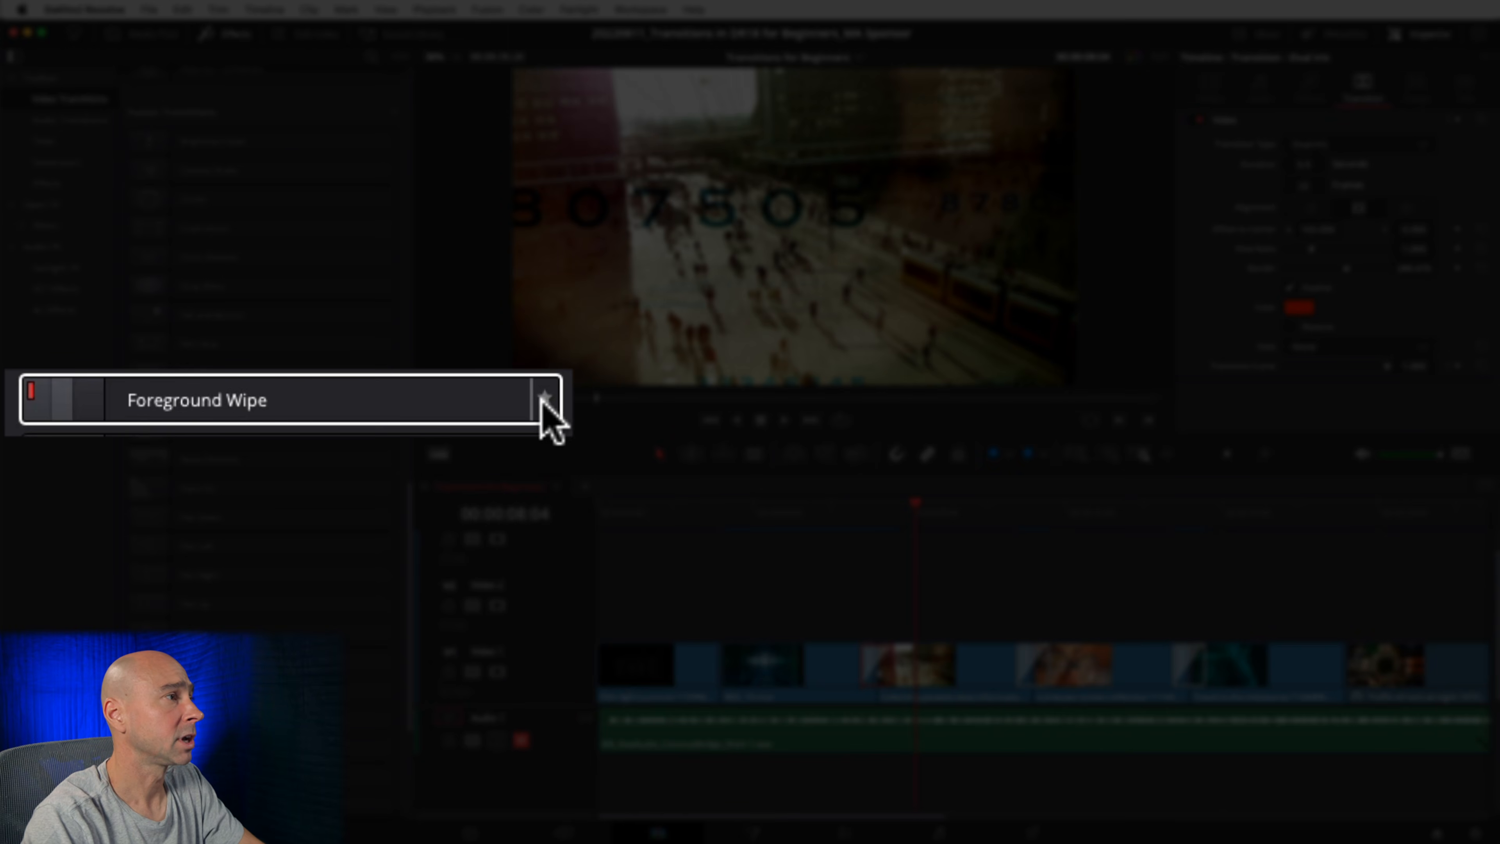
left_click(543, 397)
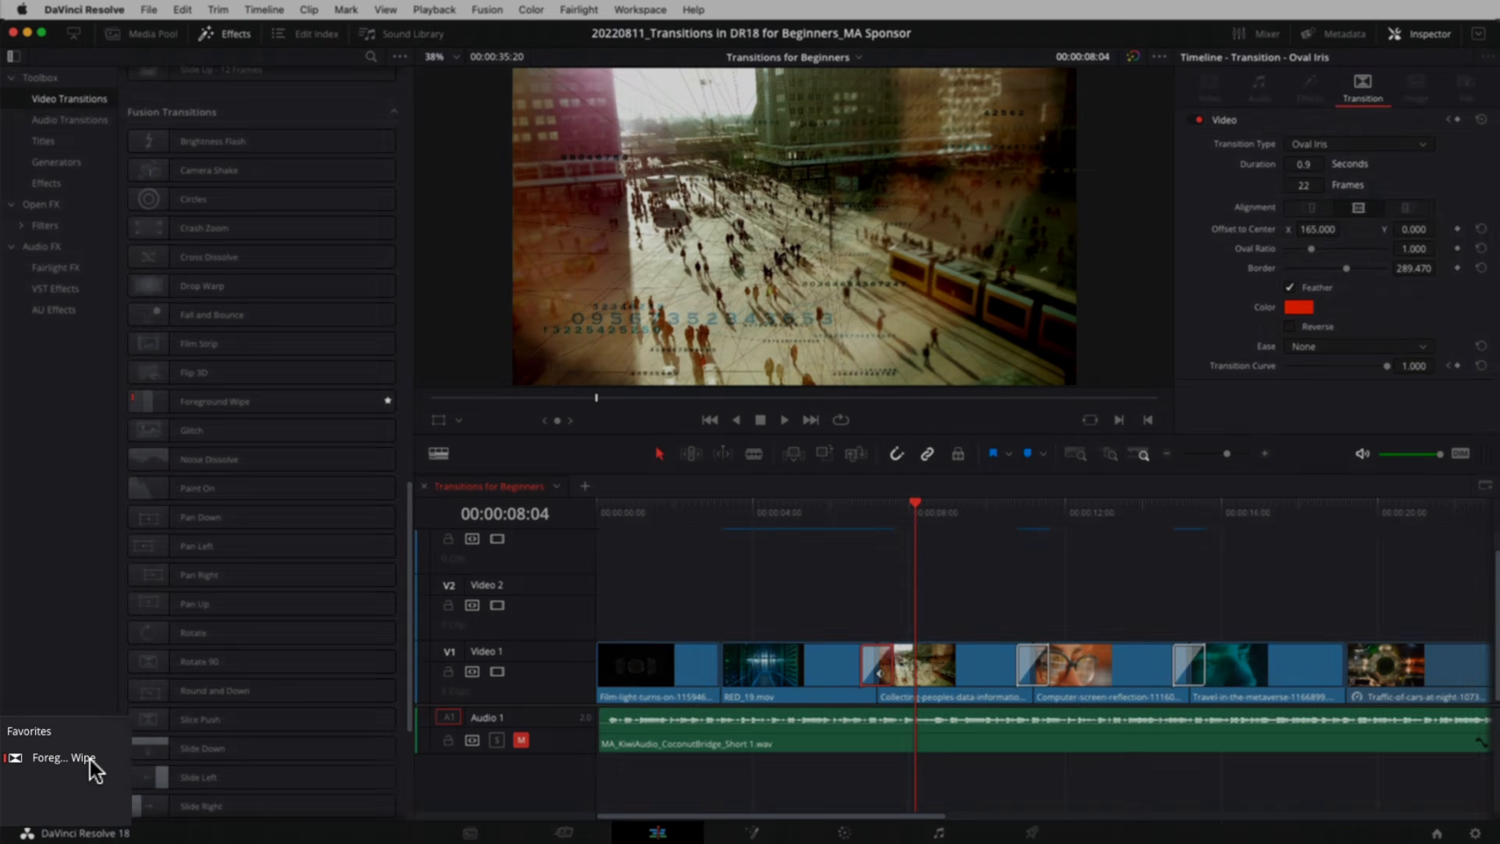
- Place the favourite Foreground Wipe on the cut between the Travel-in-the-metaverse and Traffic-of-cars-at-night clips
scroll(221, 395, "down", 10)
scroll(221, 392, "up", 5)
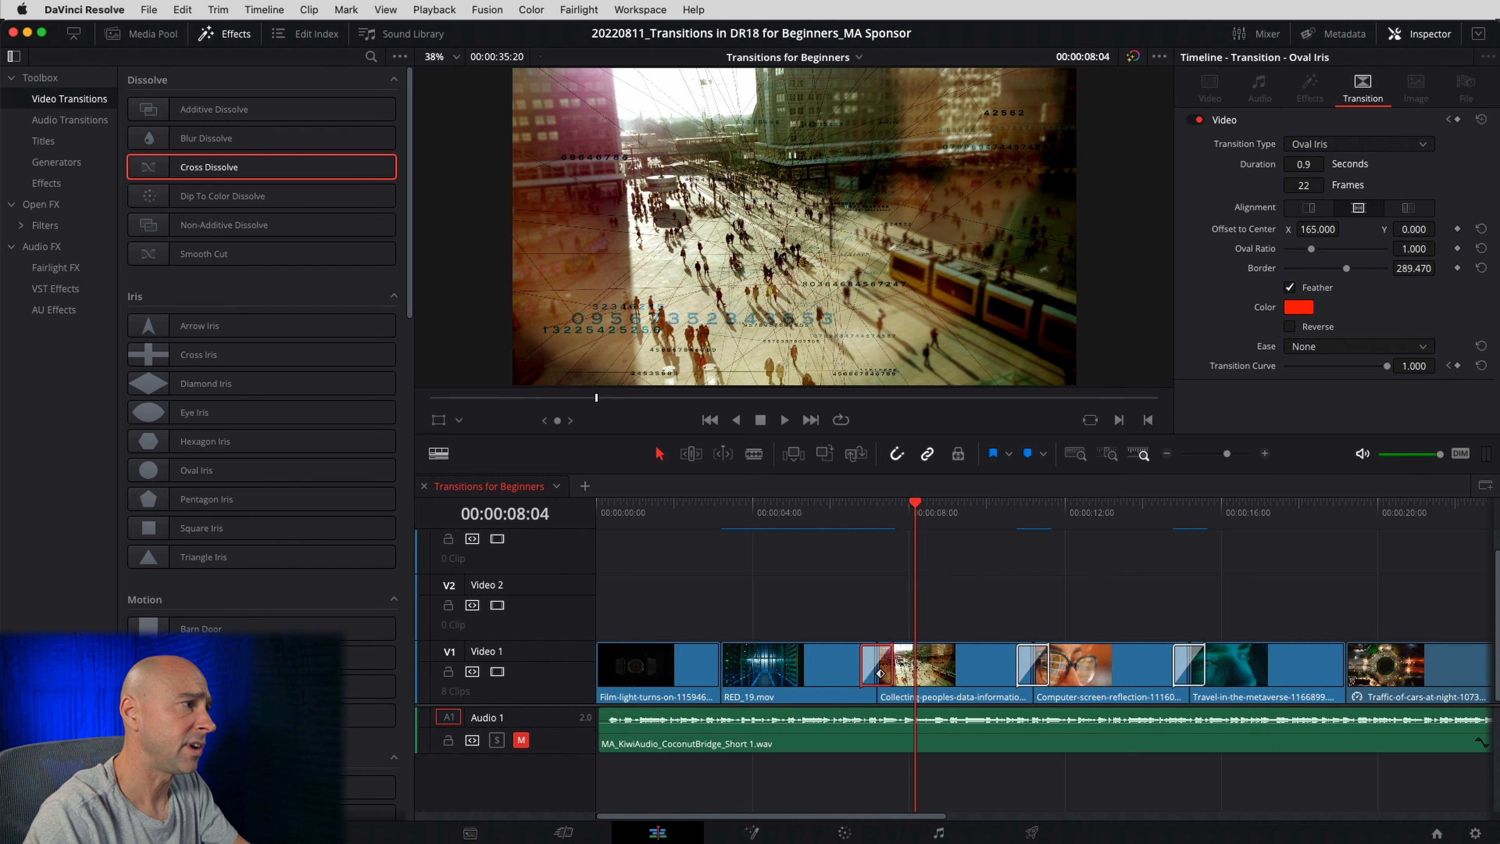
left_click_drag(62, 759, 1347, 655)
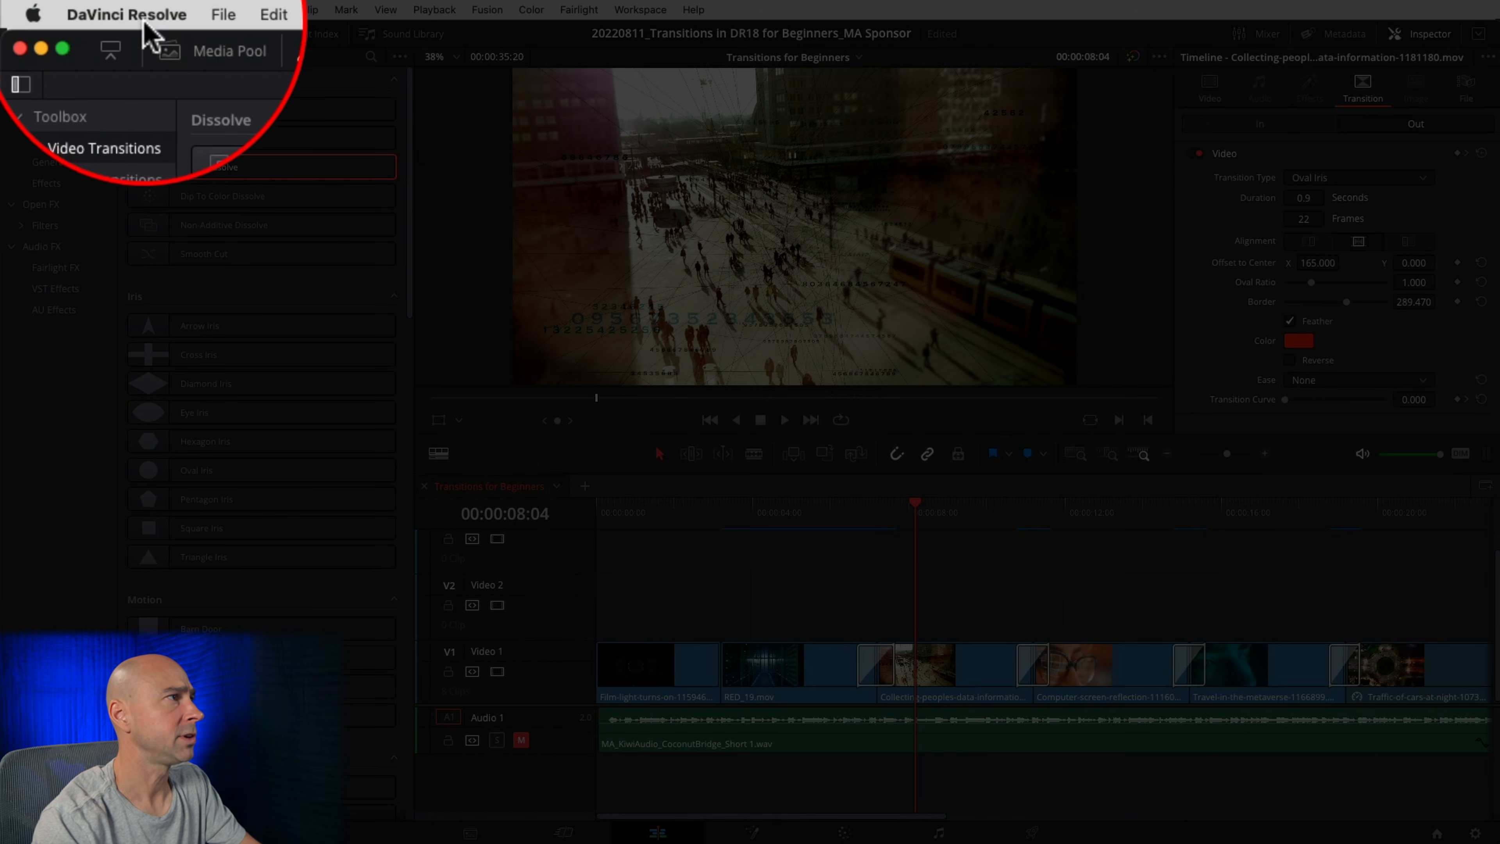
- Open the user editing preferences and examine the standard transition duration under General Settings
left_click(98, 10)
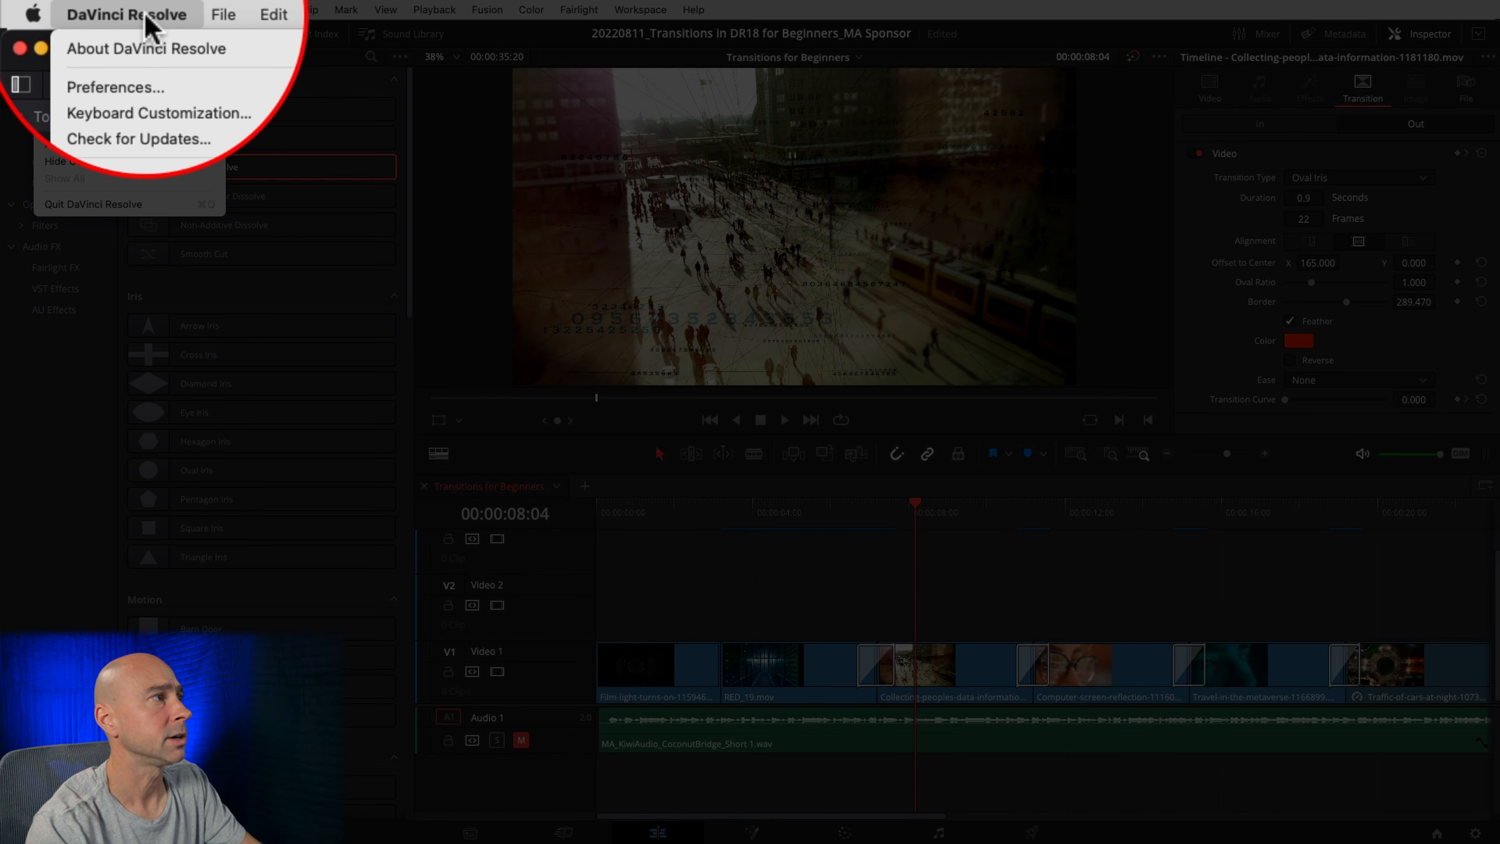
left_click(141, 89)
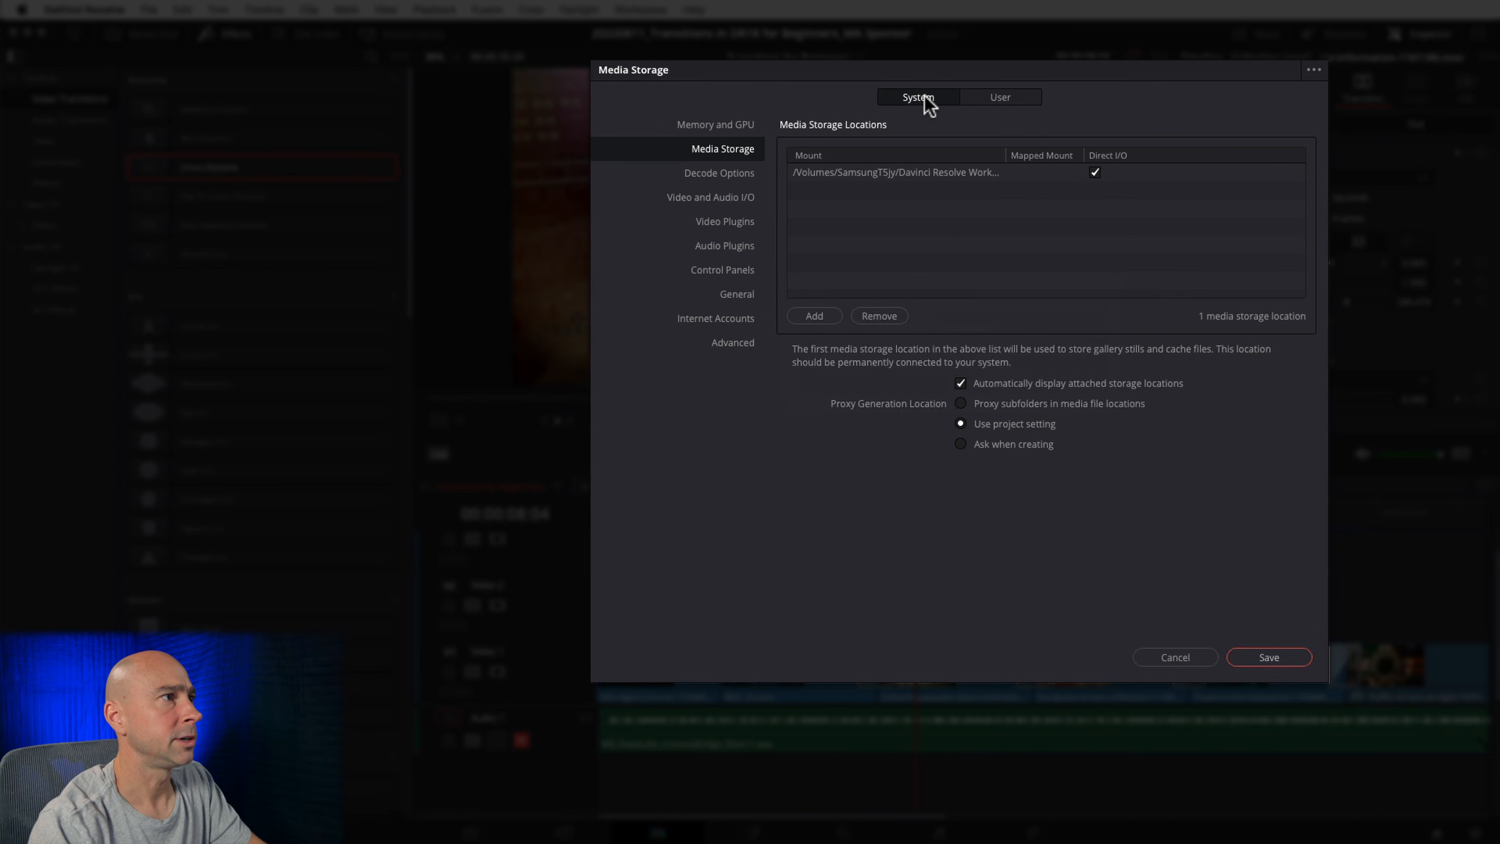
left_click(1000, 97)
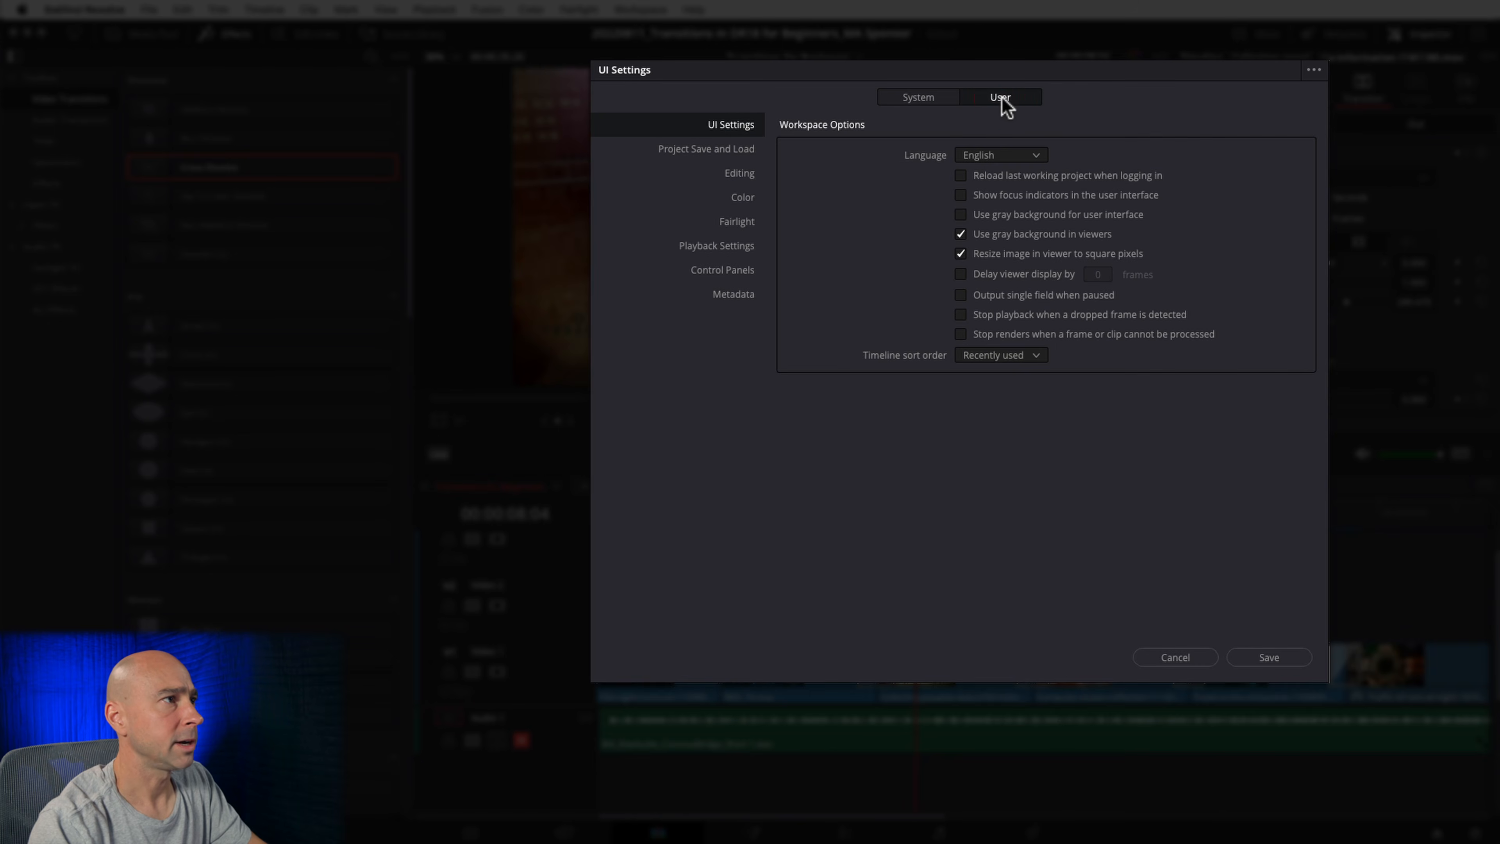
left_click(742, 173)
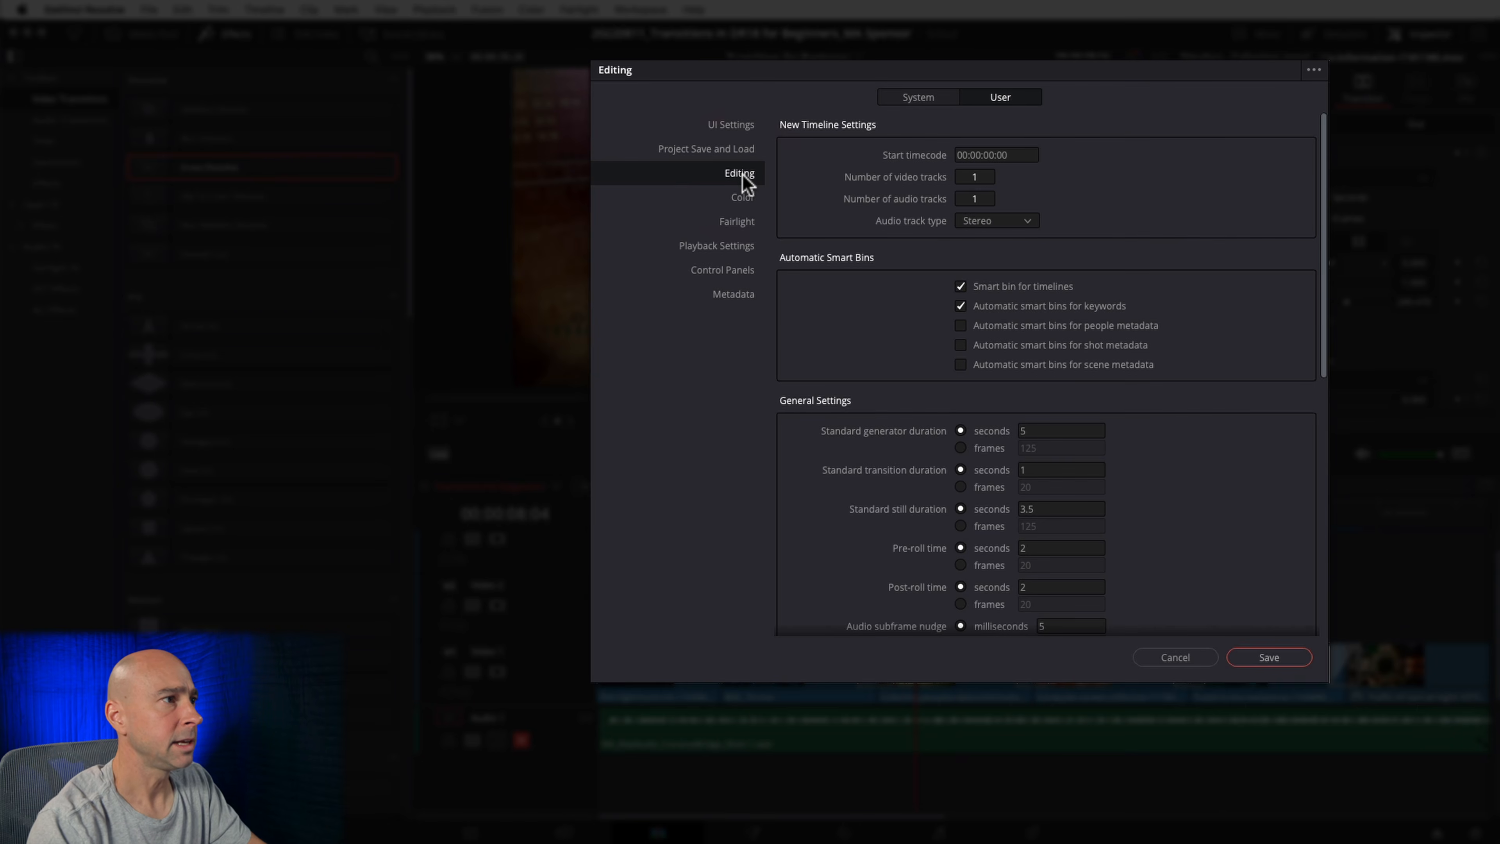
scroll(856, 285, "down", 5)
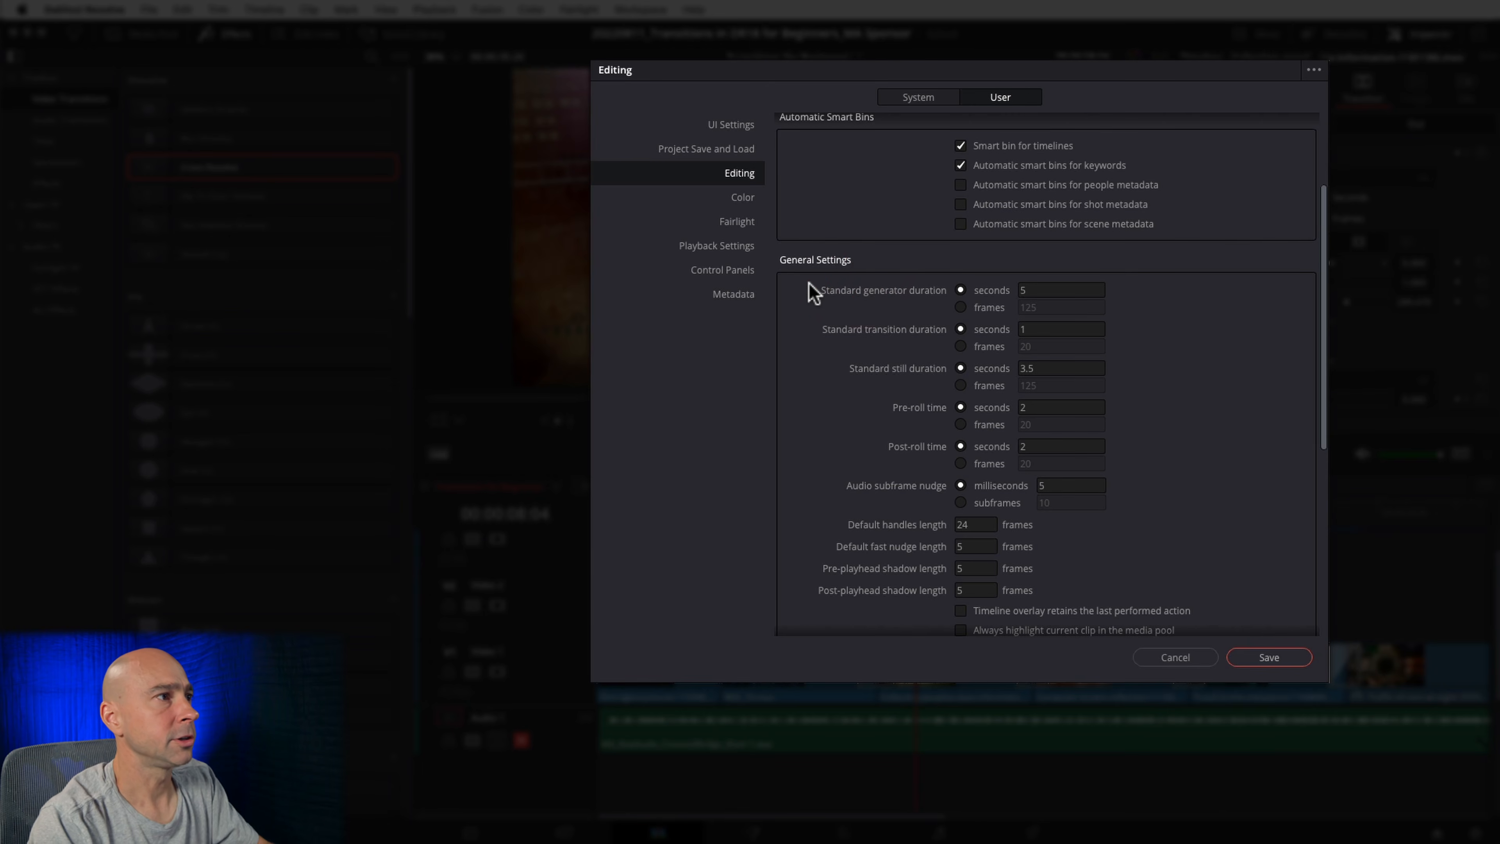
left_click(804, 272)
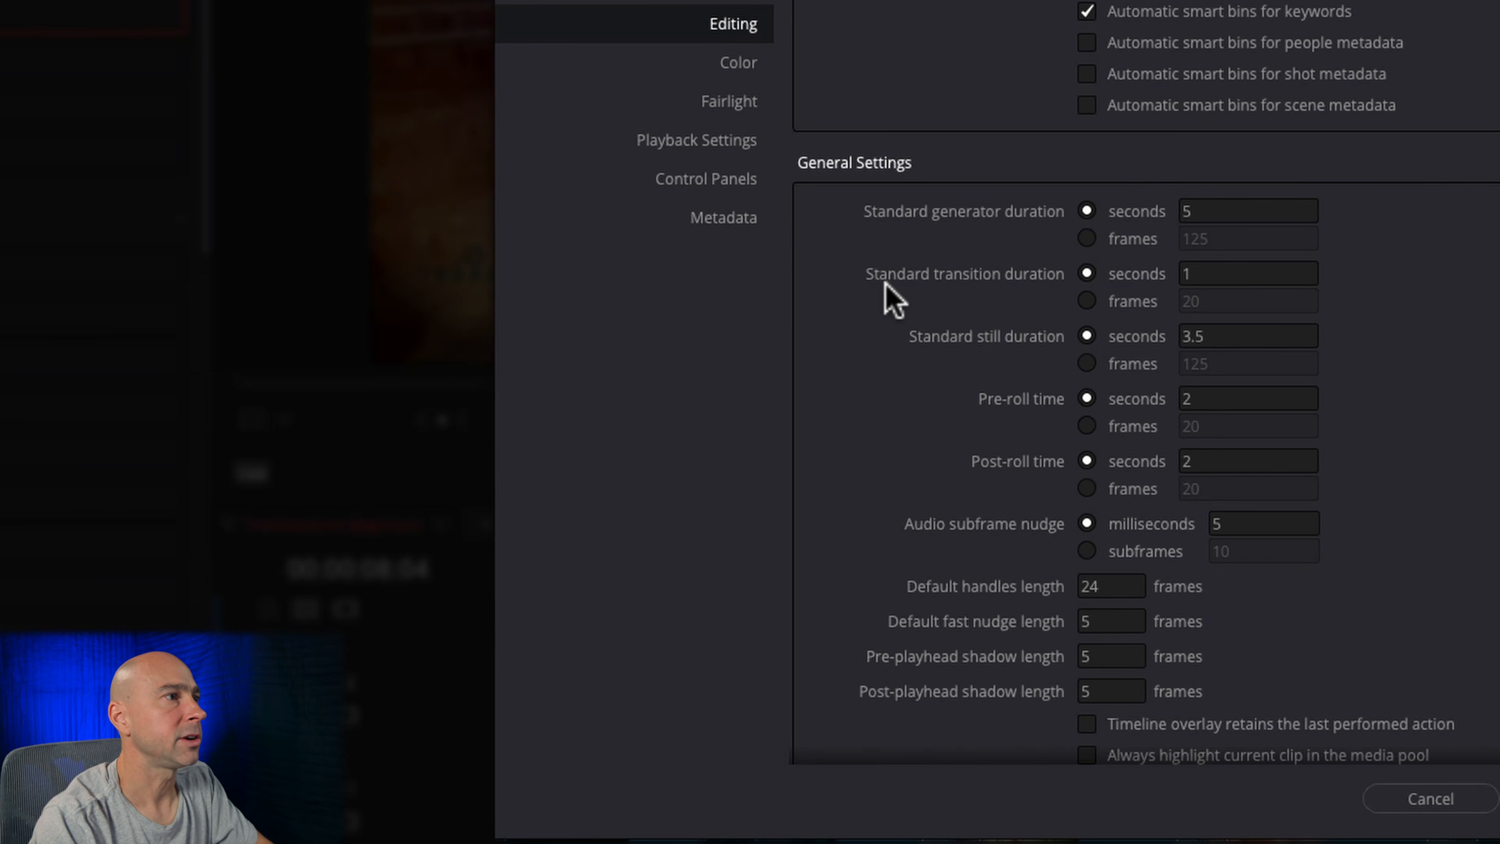
left_click(952, 289)
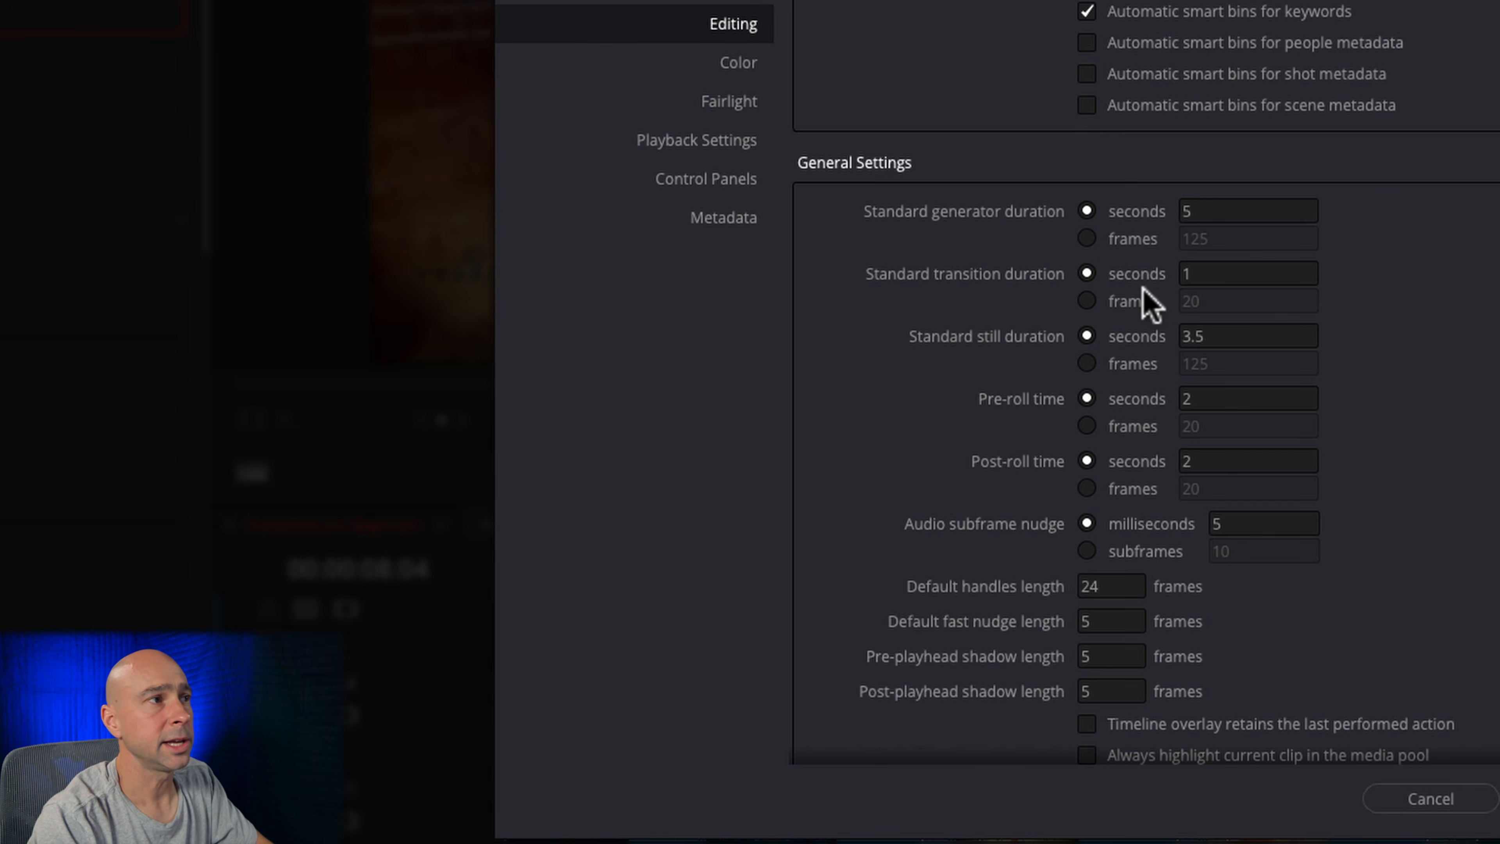
left_click(1208, 272)
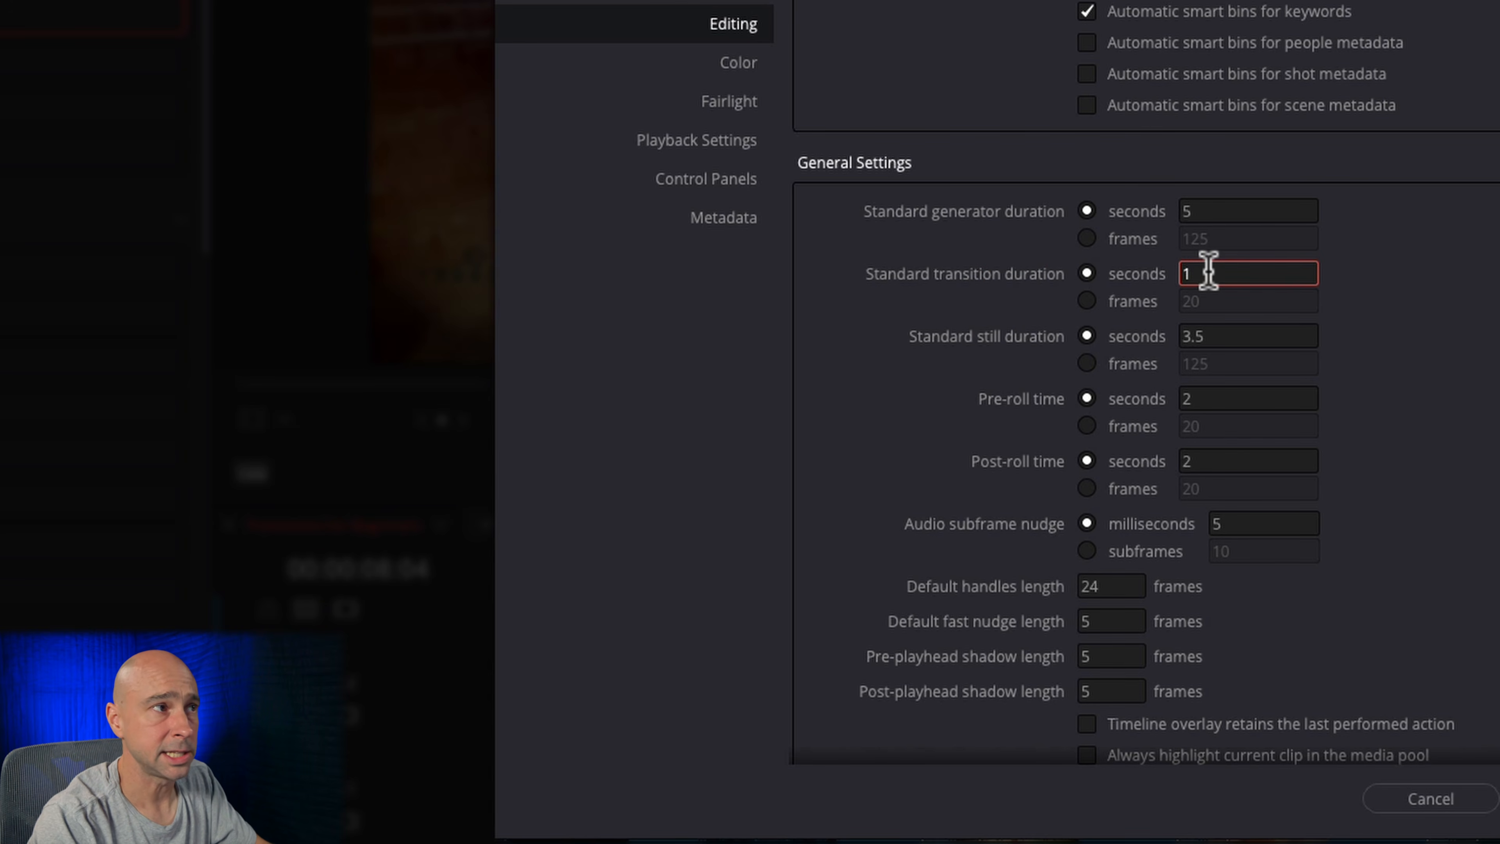
- Switch the standard transition duration to frames, return it to 1 second and save the preferences
left_click(1087, 301)
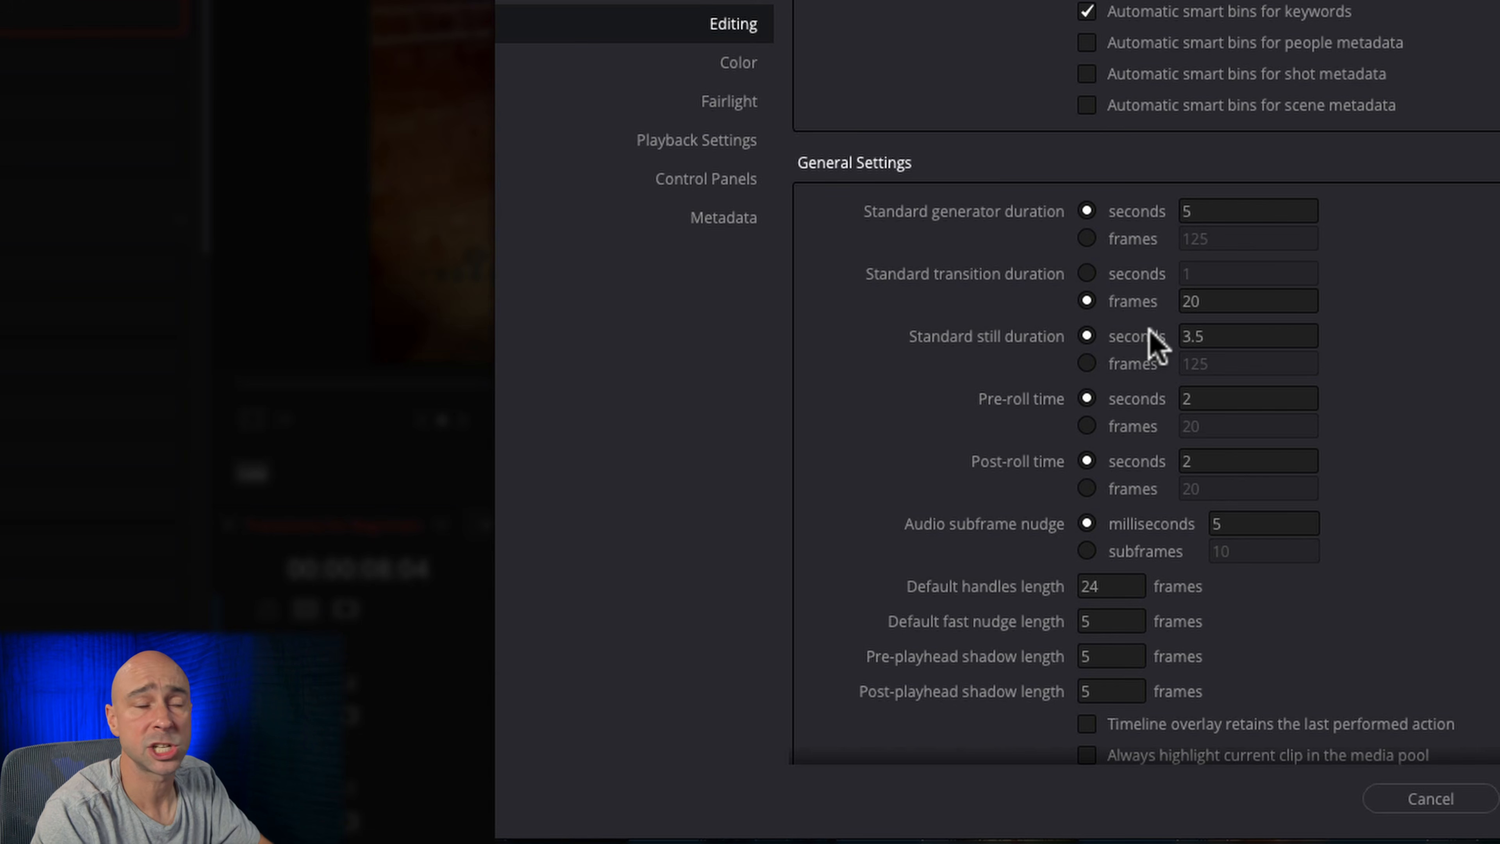
left_click(1087, 277)
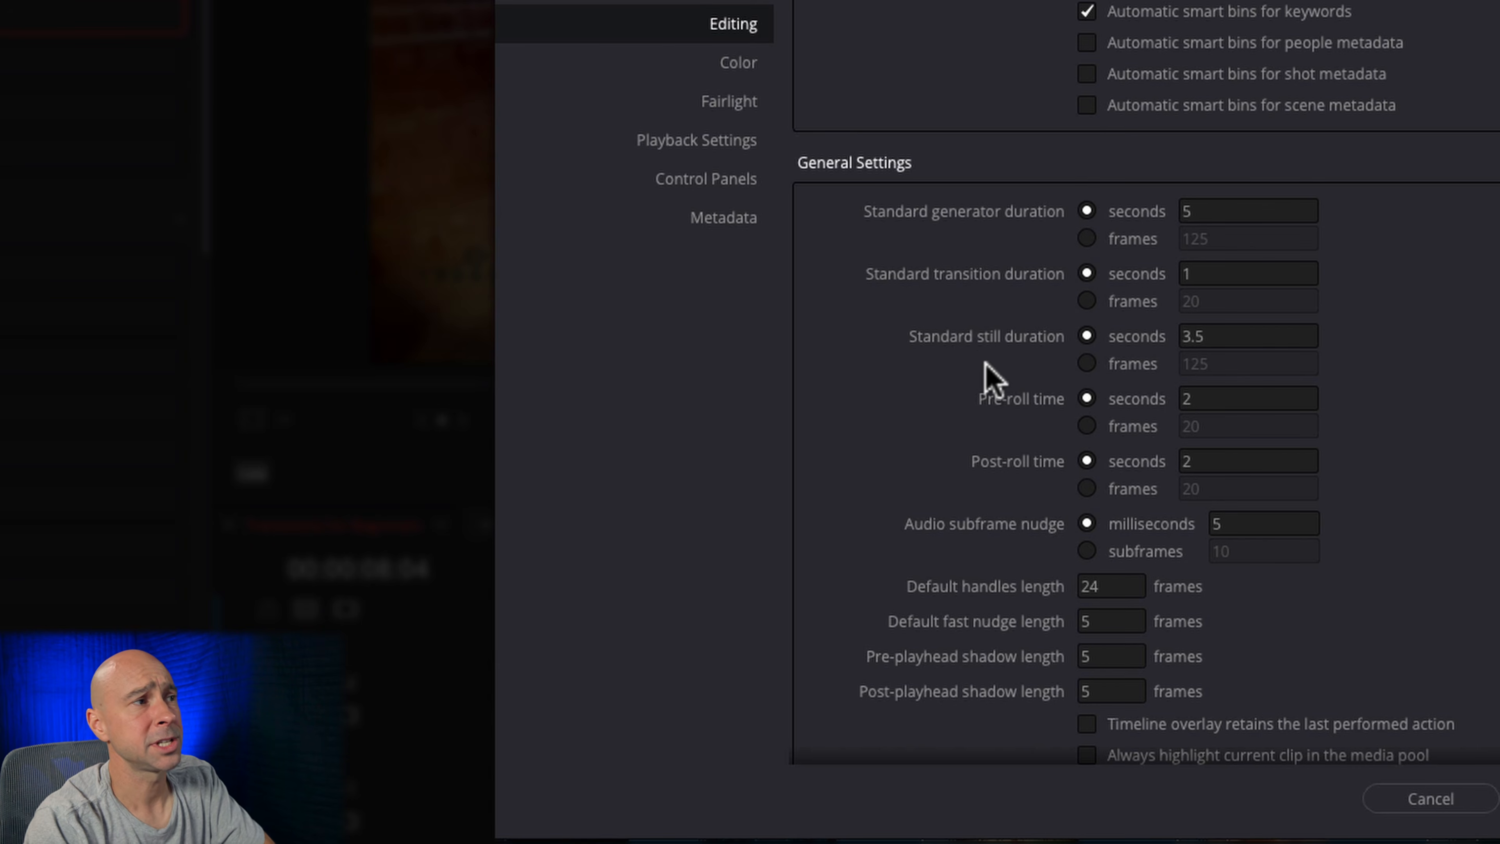
left_click(969, 350)
left_click(995, 350)
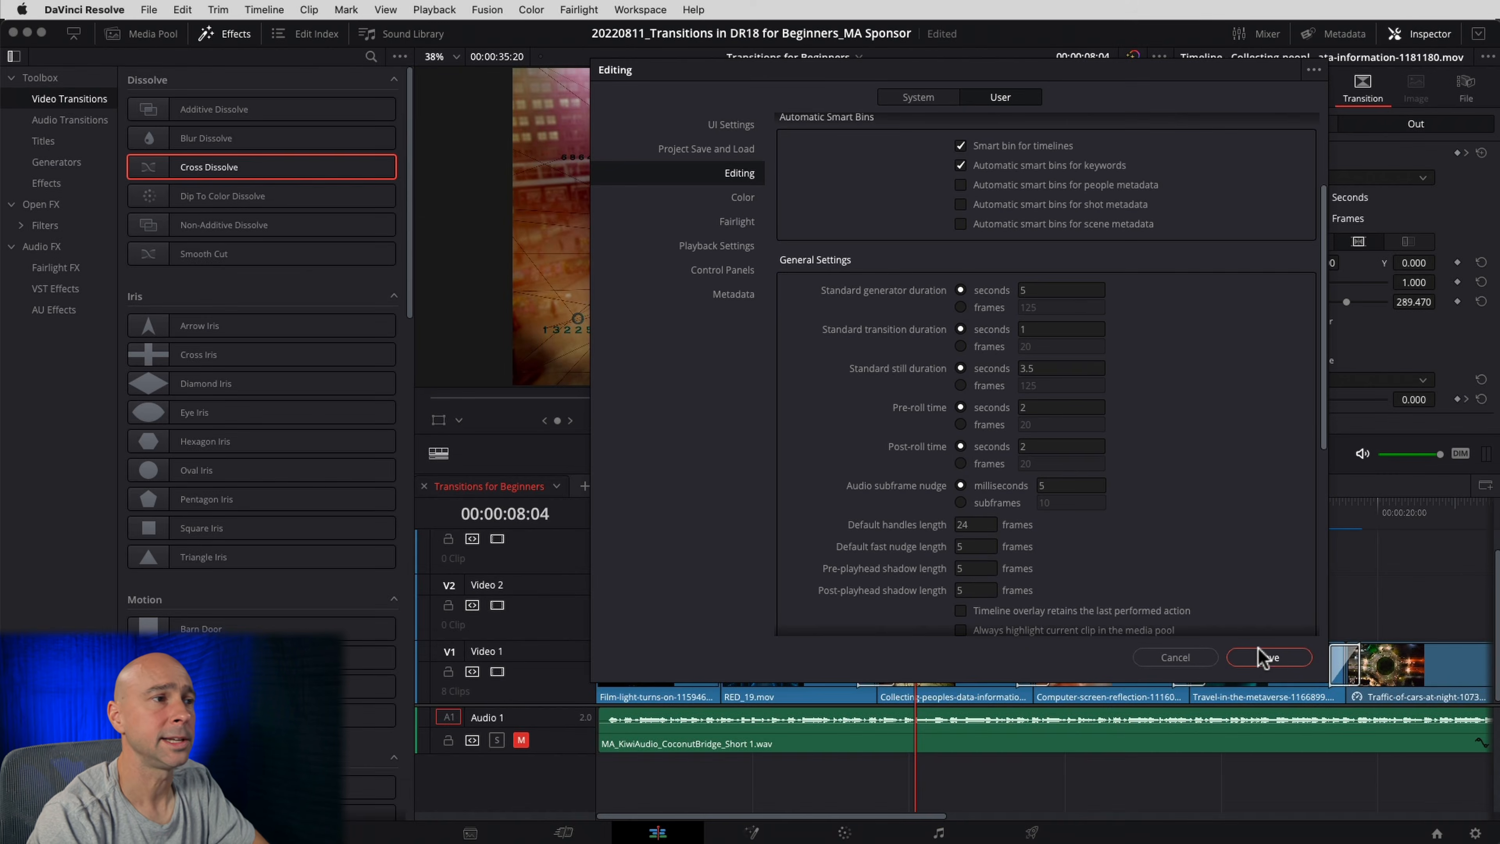
left_click(1258, 651)
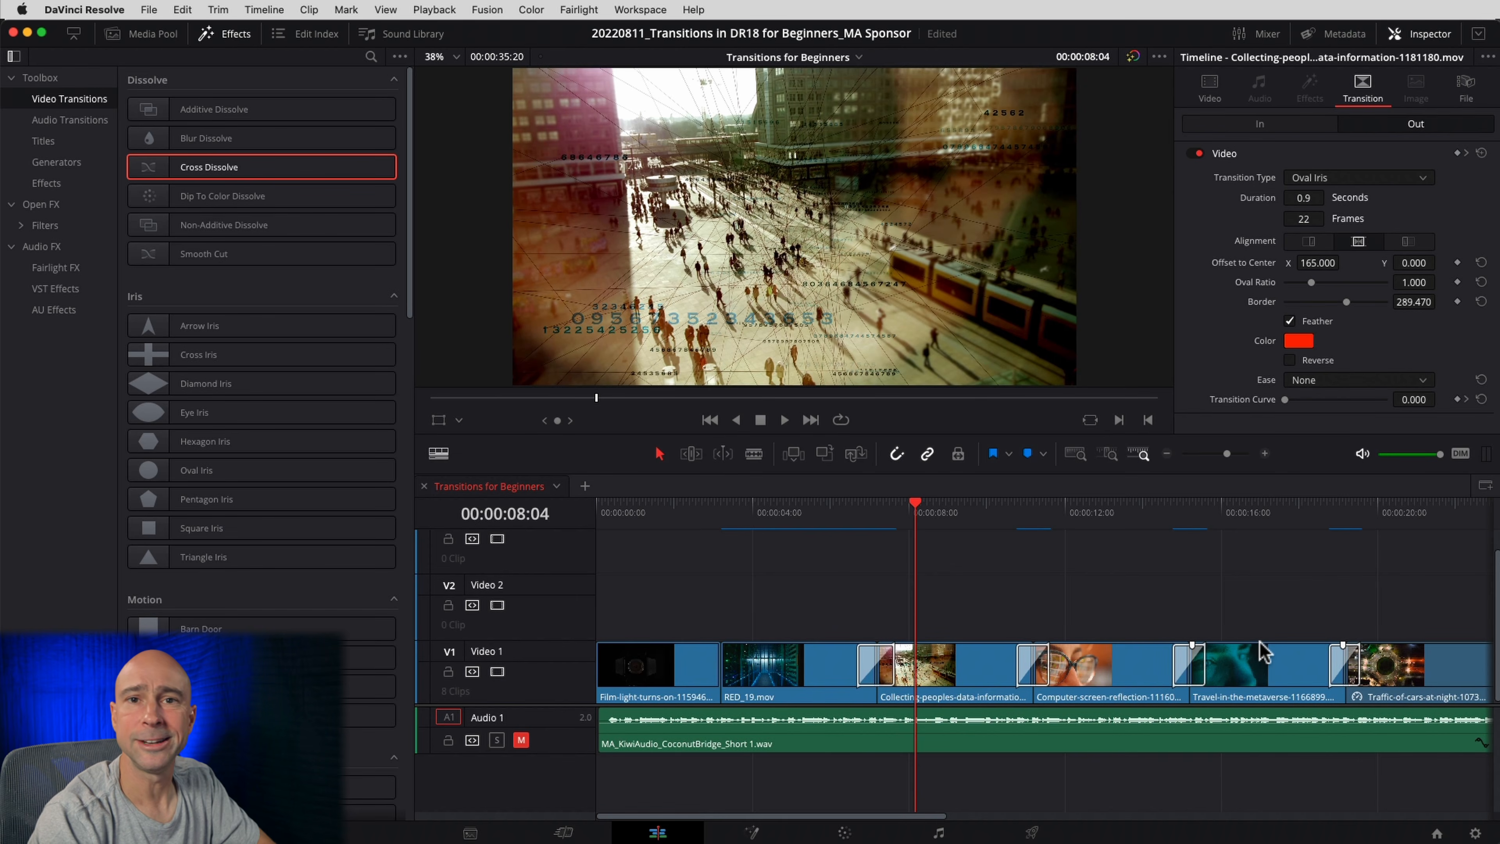
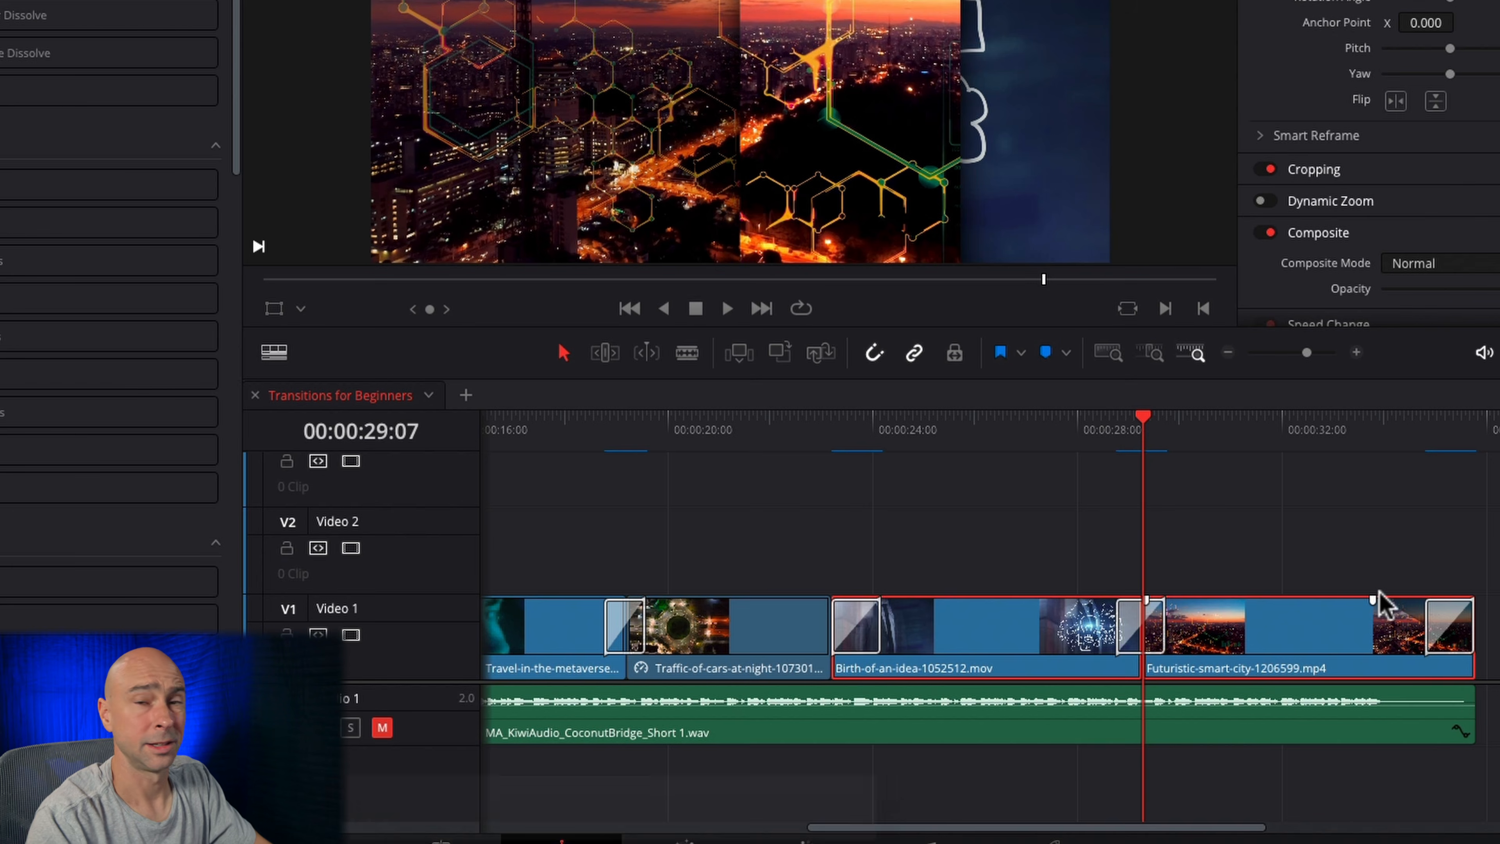
- Remove the transitions on the Birth-of-an-idea and Futuristic-smart-city clips, then select the Traffic-of-cars and Birth-of-an-idea clips with the playhead at 00:00:23:05
key("Delete")
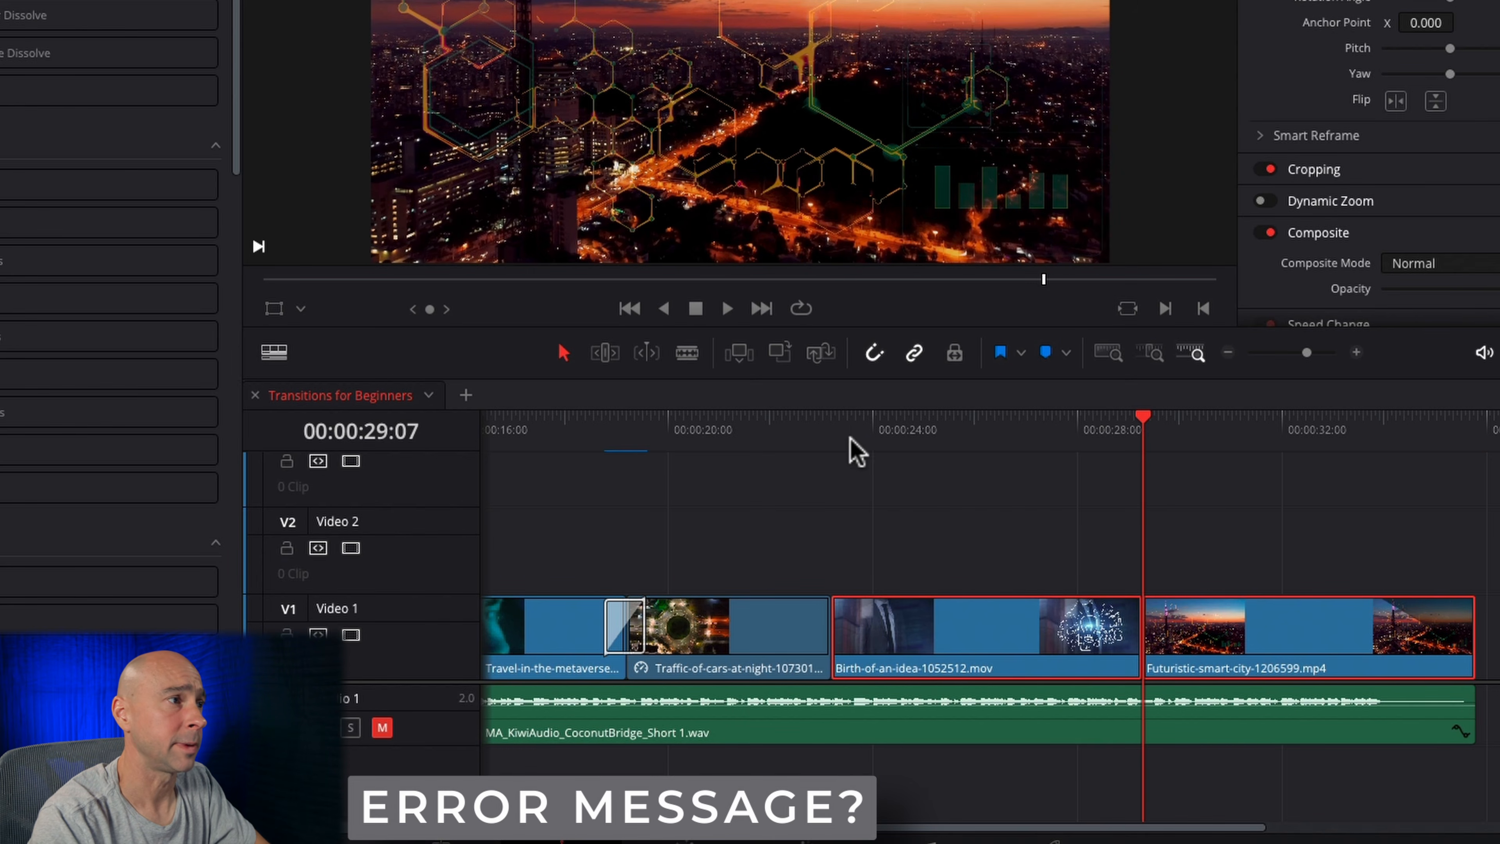
left_click(833, 421)
left_click(932, 554)
left_click_drag(918, 540, 776, 651)
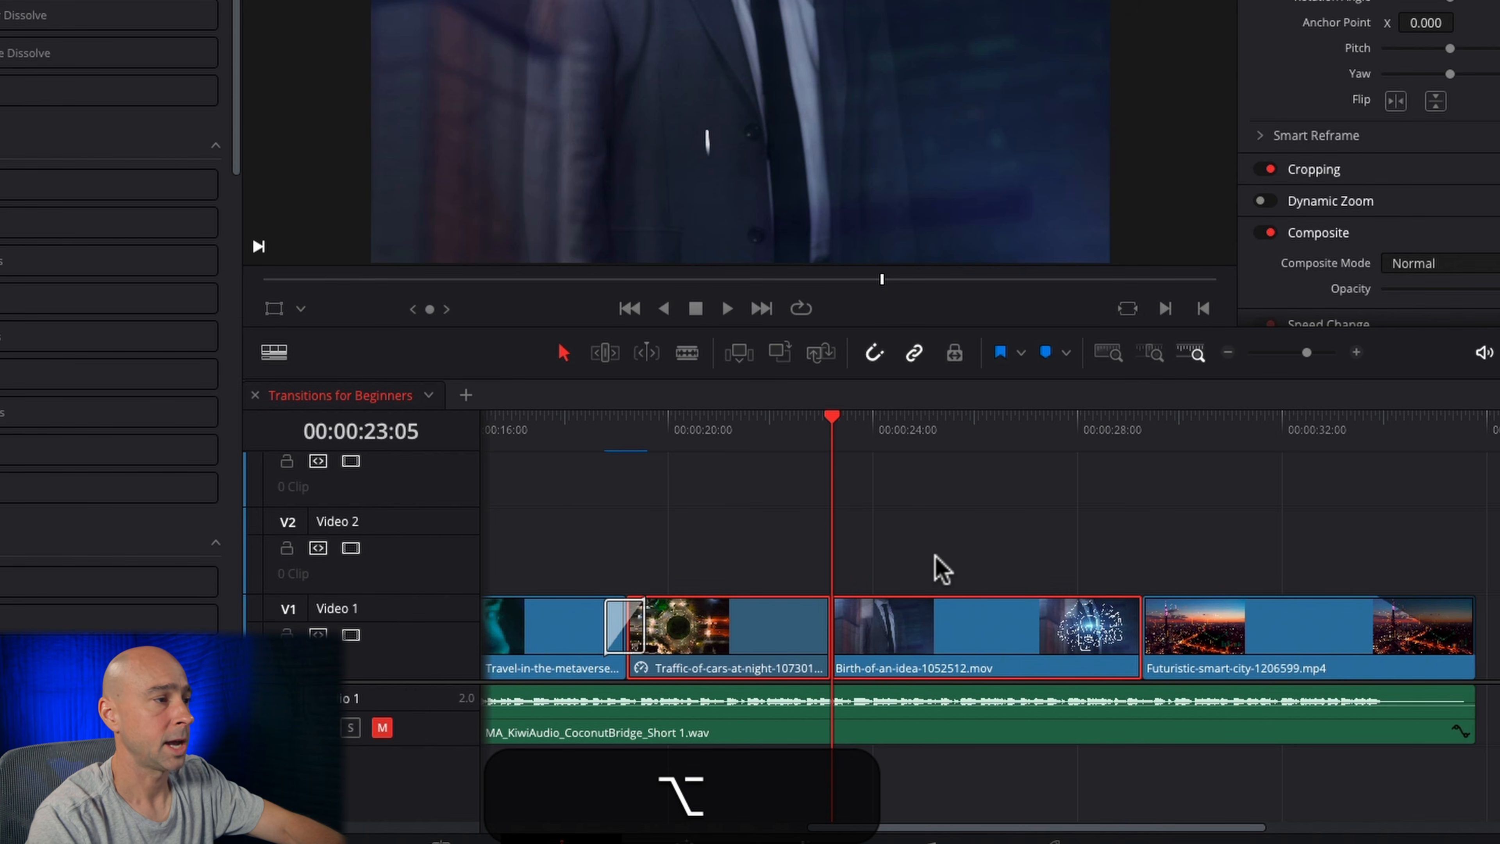
- Try adding the standard transition to the two selected clips by trimming those with insufficient handles, and undo it
key("alt+t")
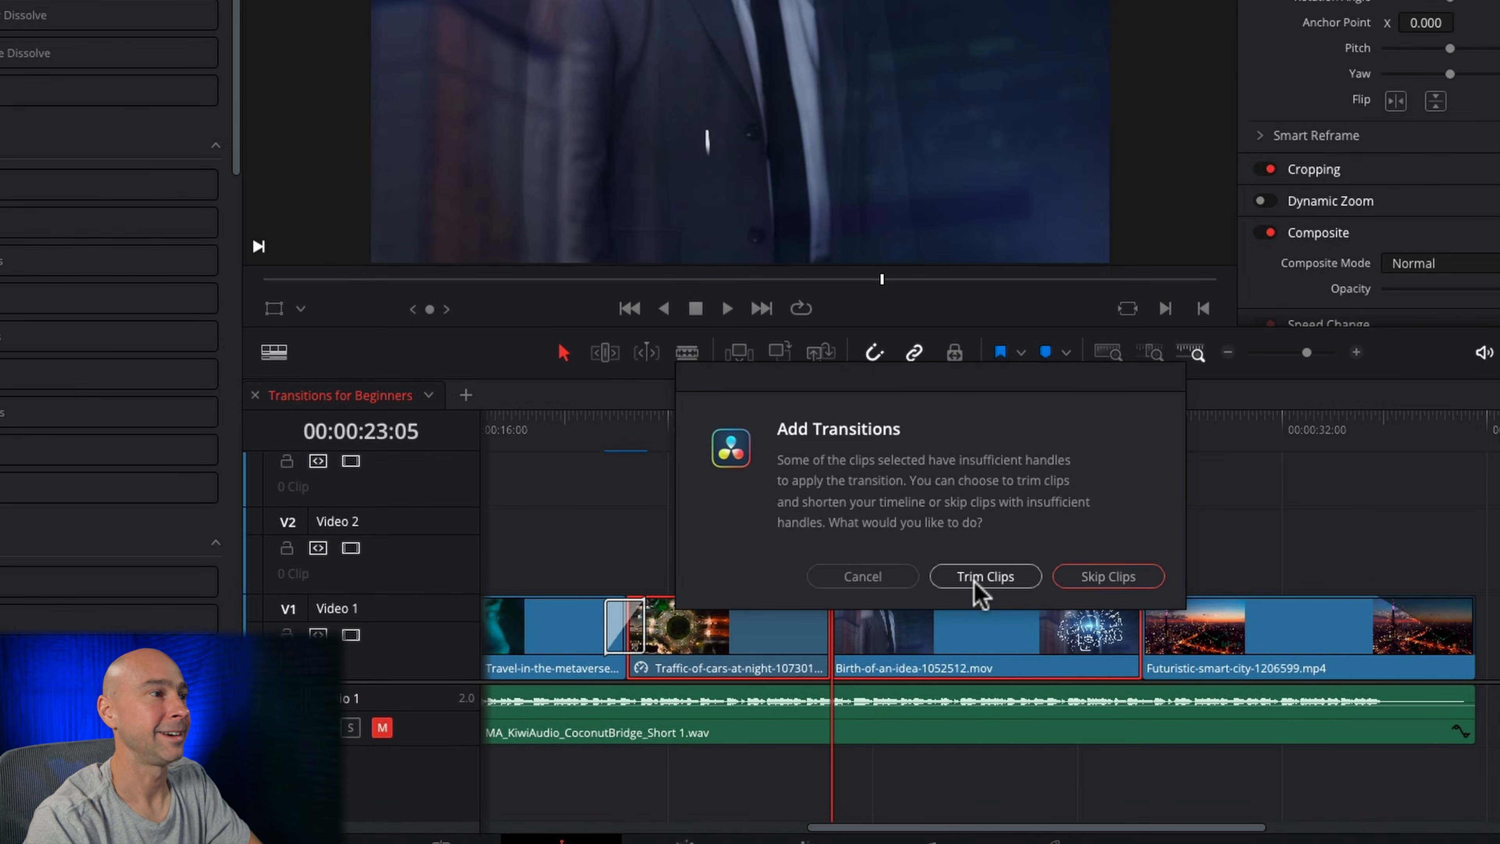
left_click(974, 579)
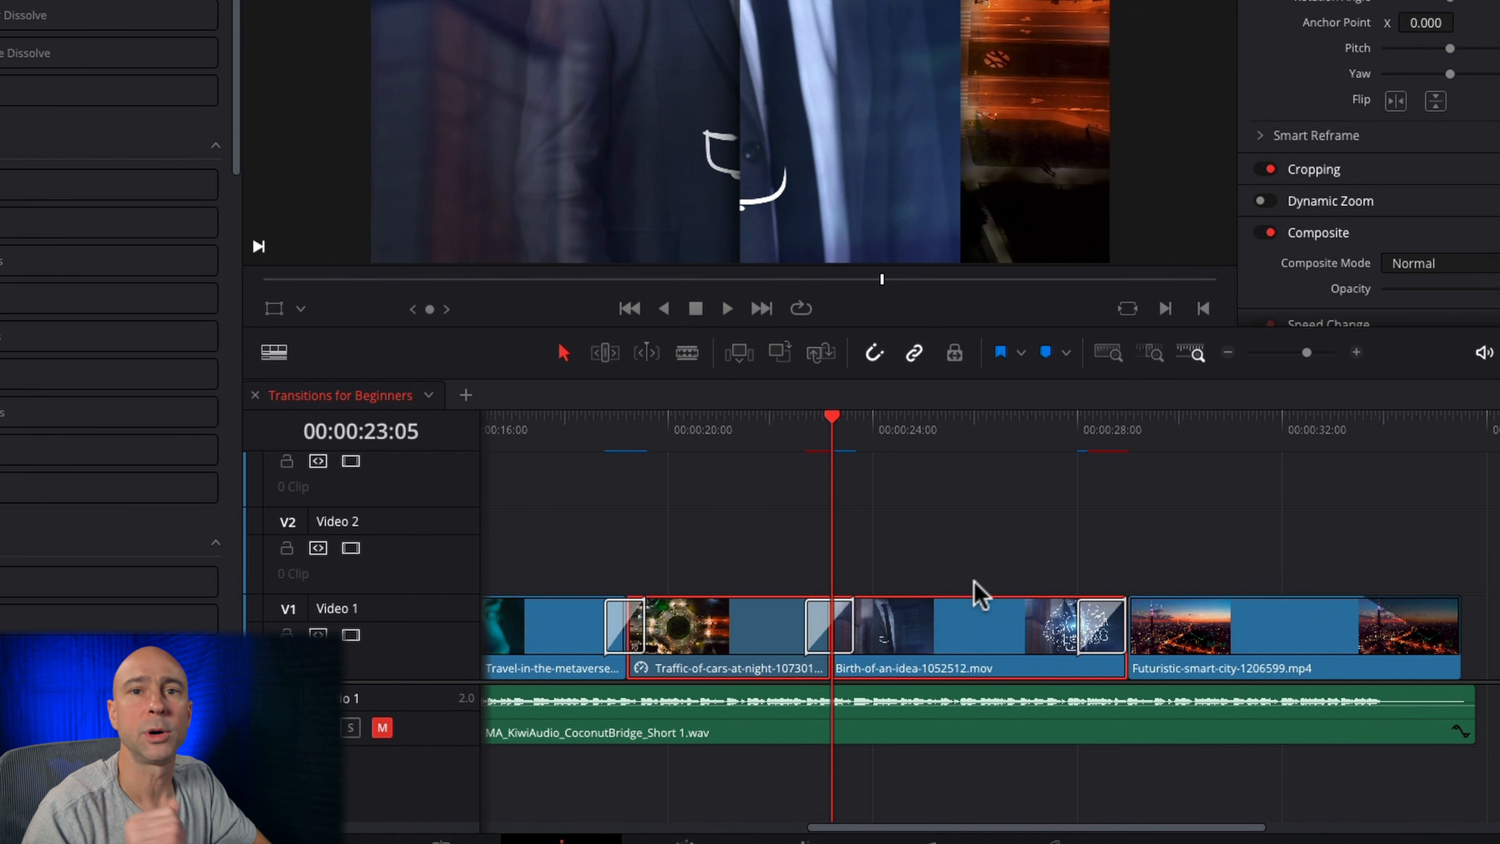
key("ctrl+z")
- Add the standard transition to the selected clips again, skipping those with insufficient handles, and clear the clip selection
key("ctrl+t")
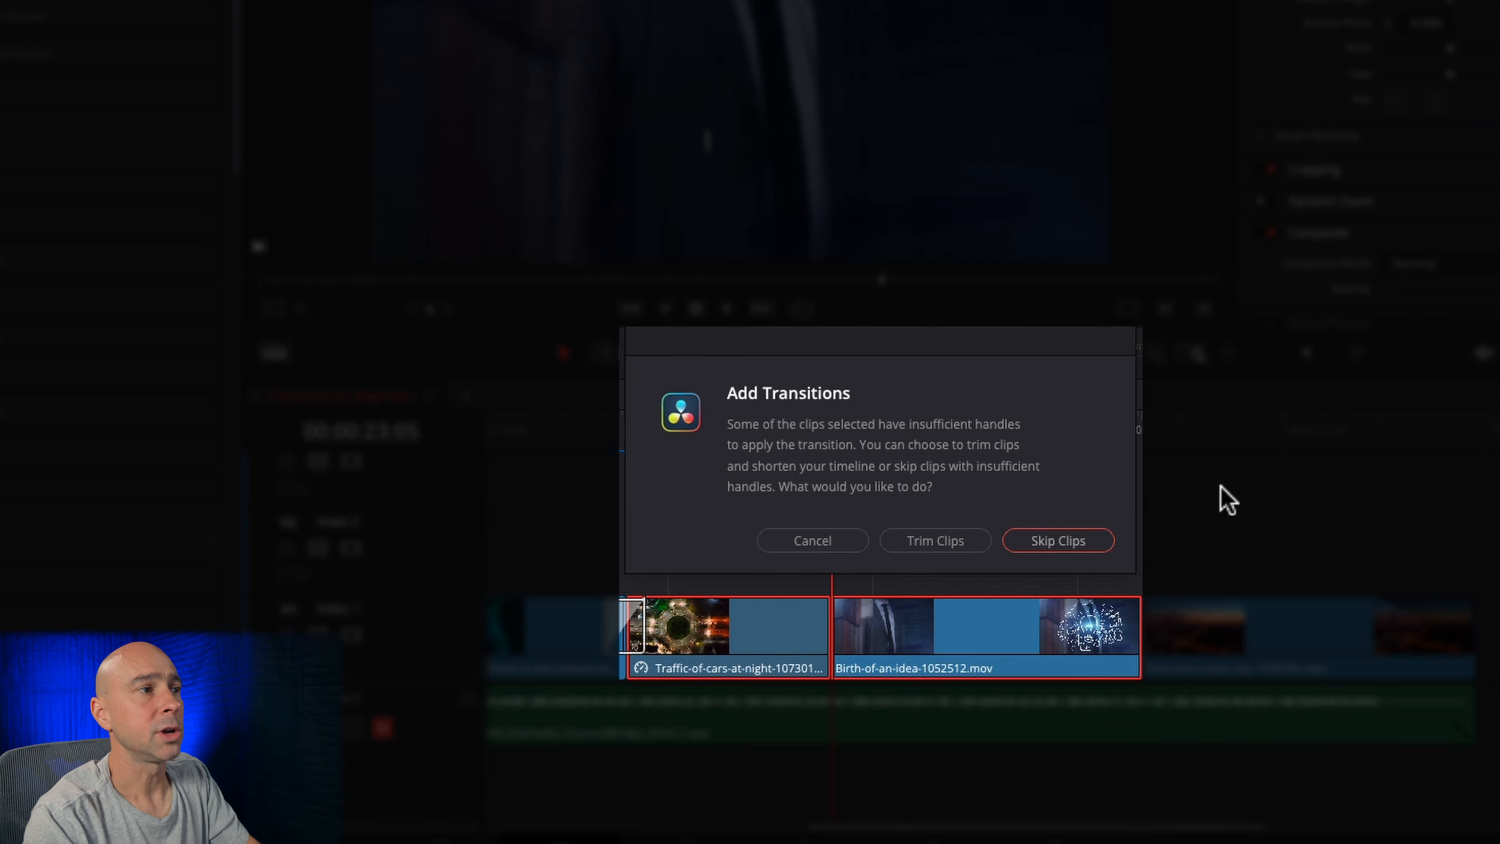
left_click(1064, 539)
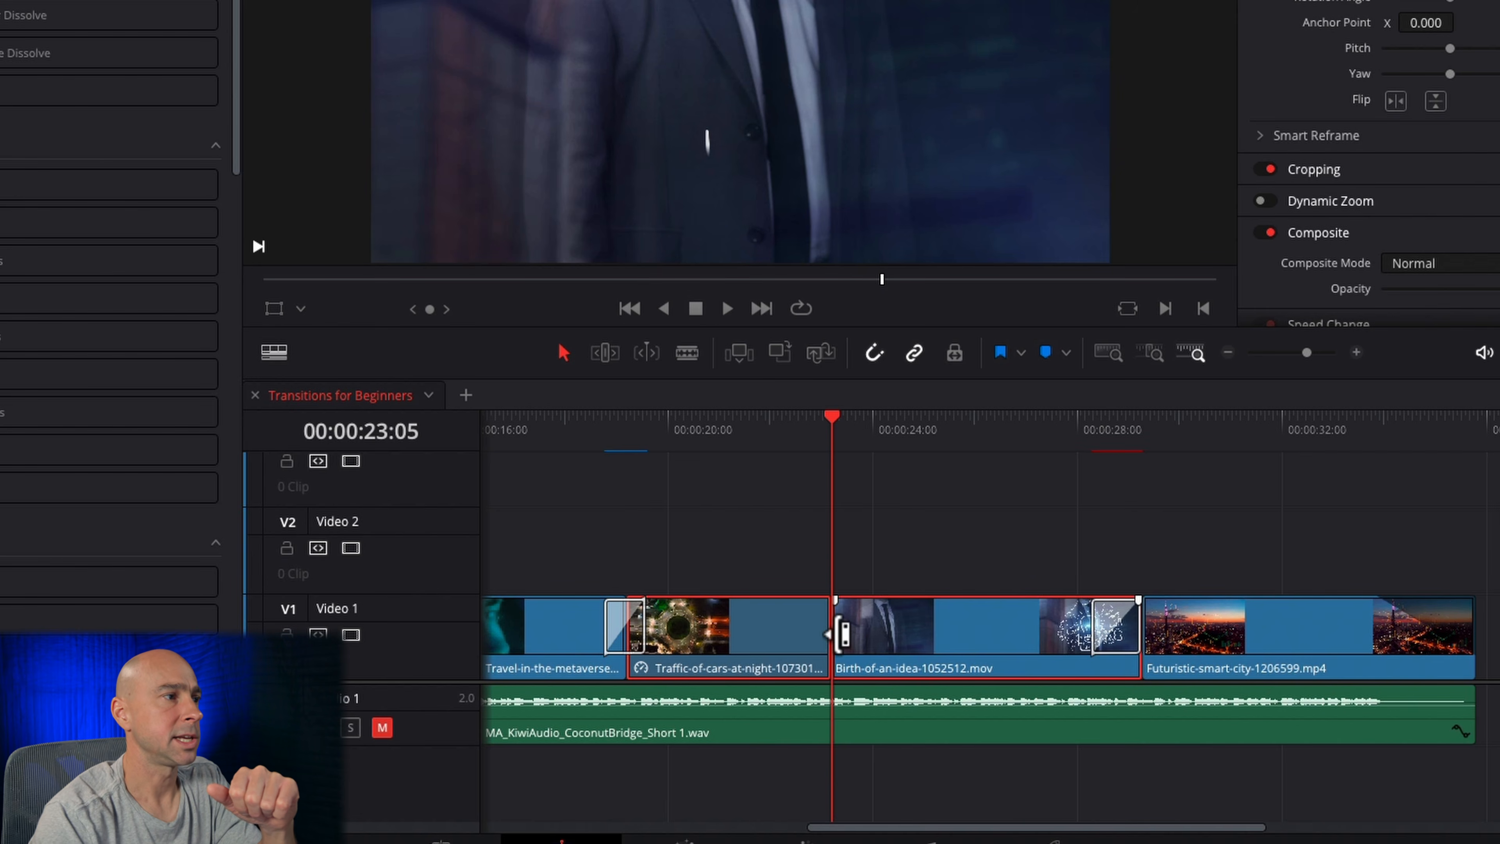
left_click(838, 576)
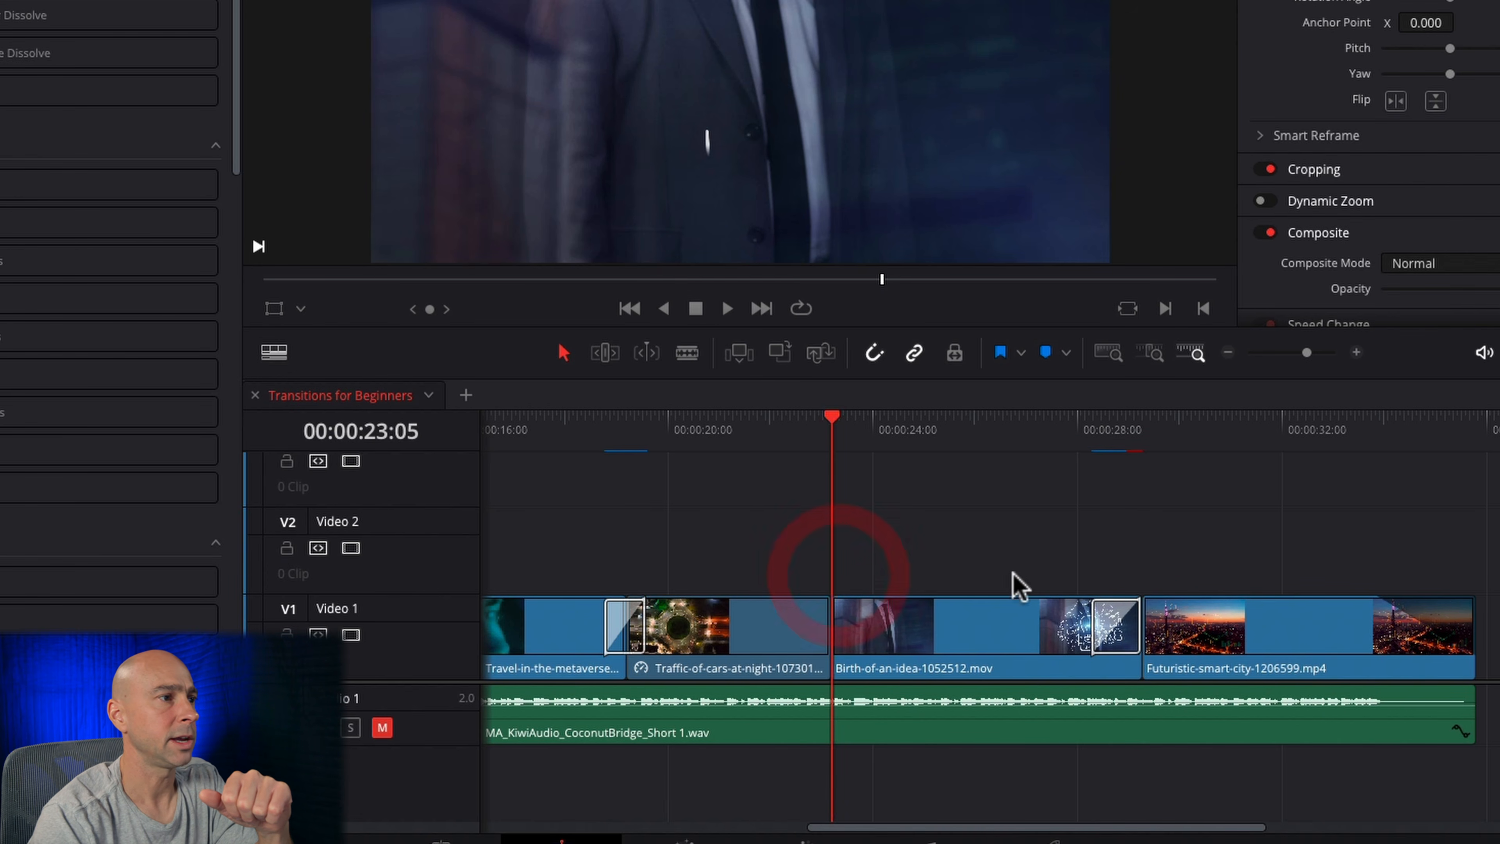
left_click(1116, 620)
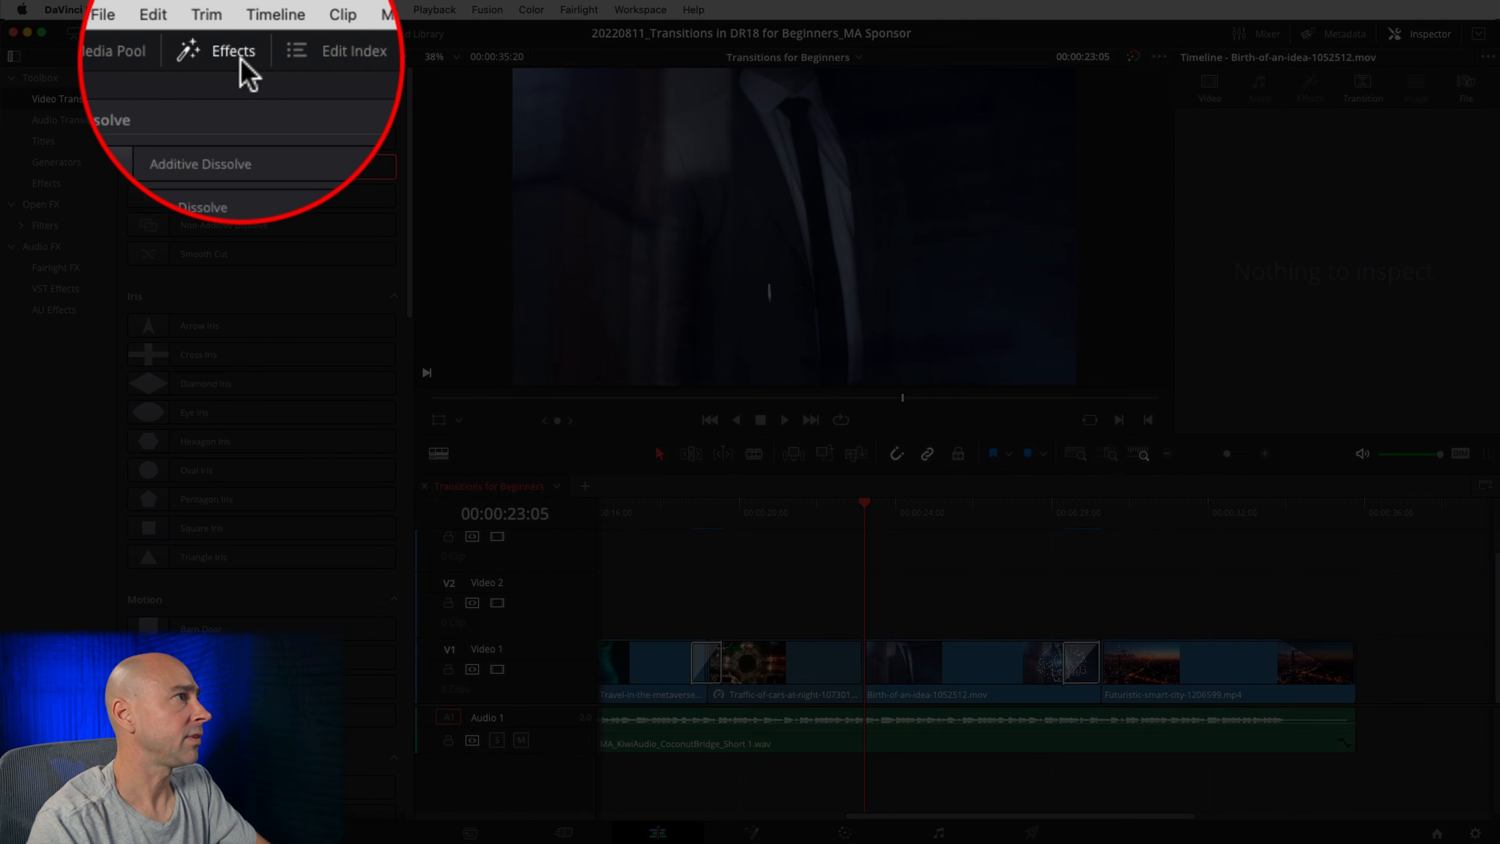
- Show the available audio transitions and split the MA_KiwiAudio_CoconutBridge_Short 1.wav clip at 00:00:23:05
left_click(236, 35)
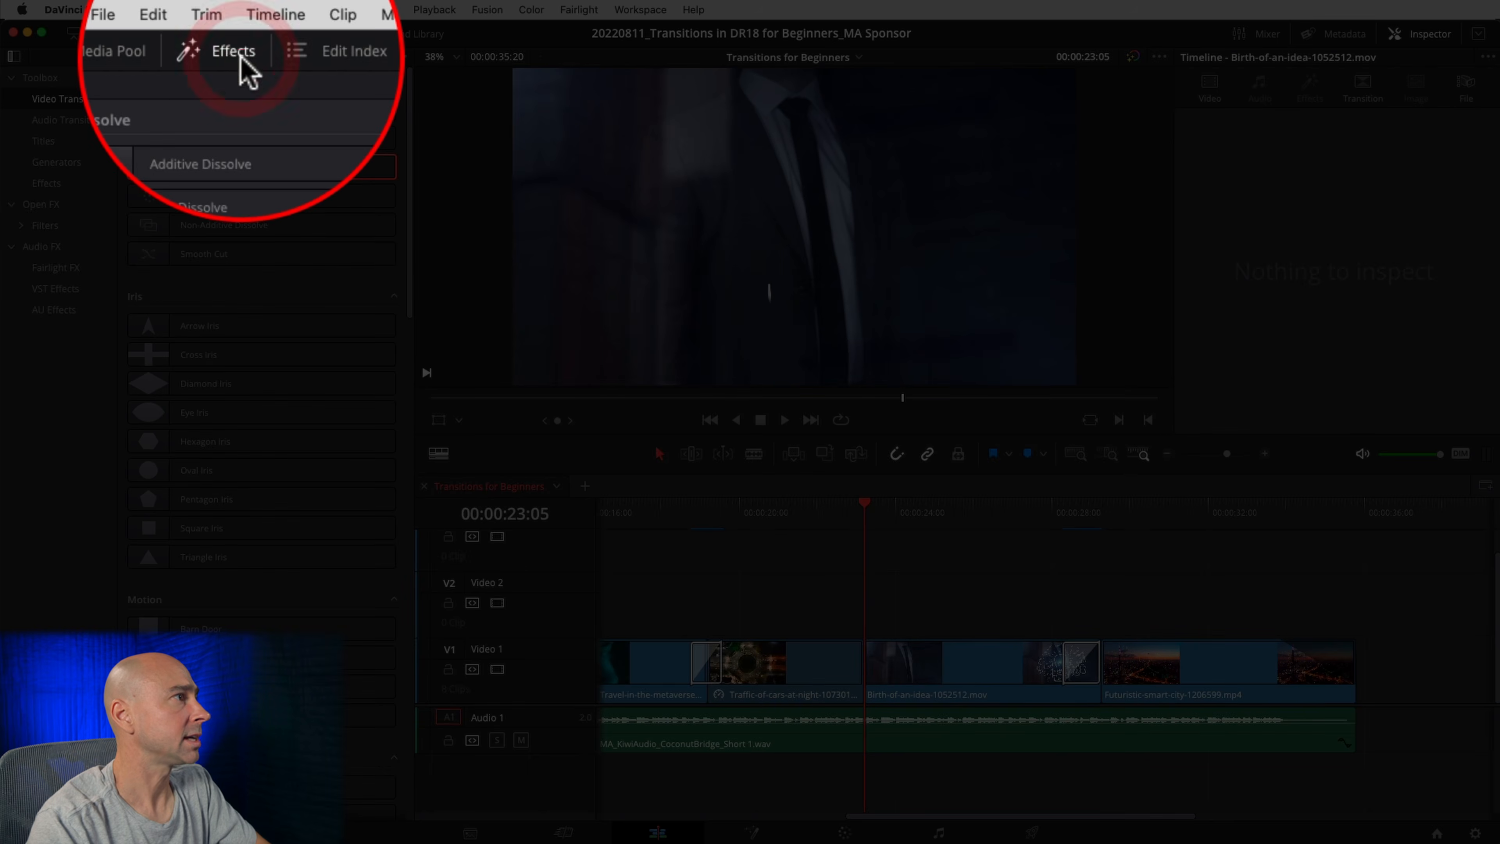
left_click(69, 119)
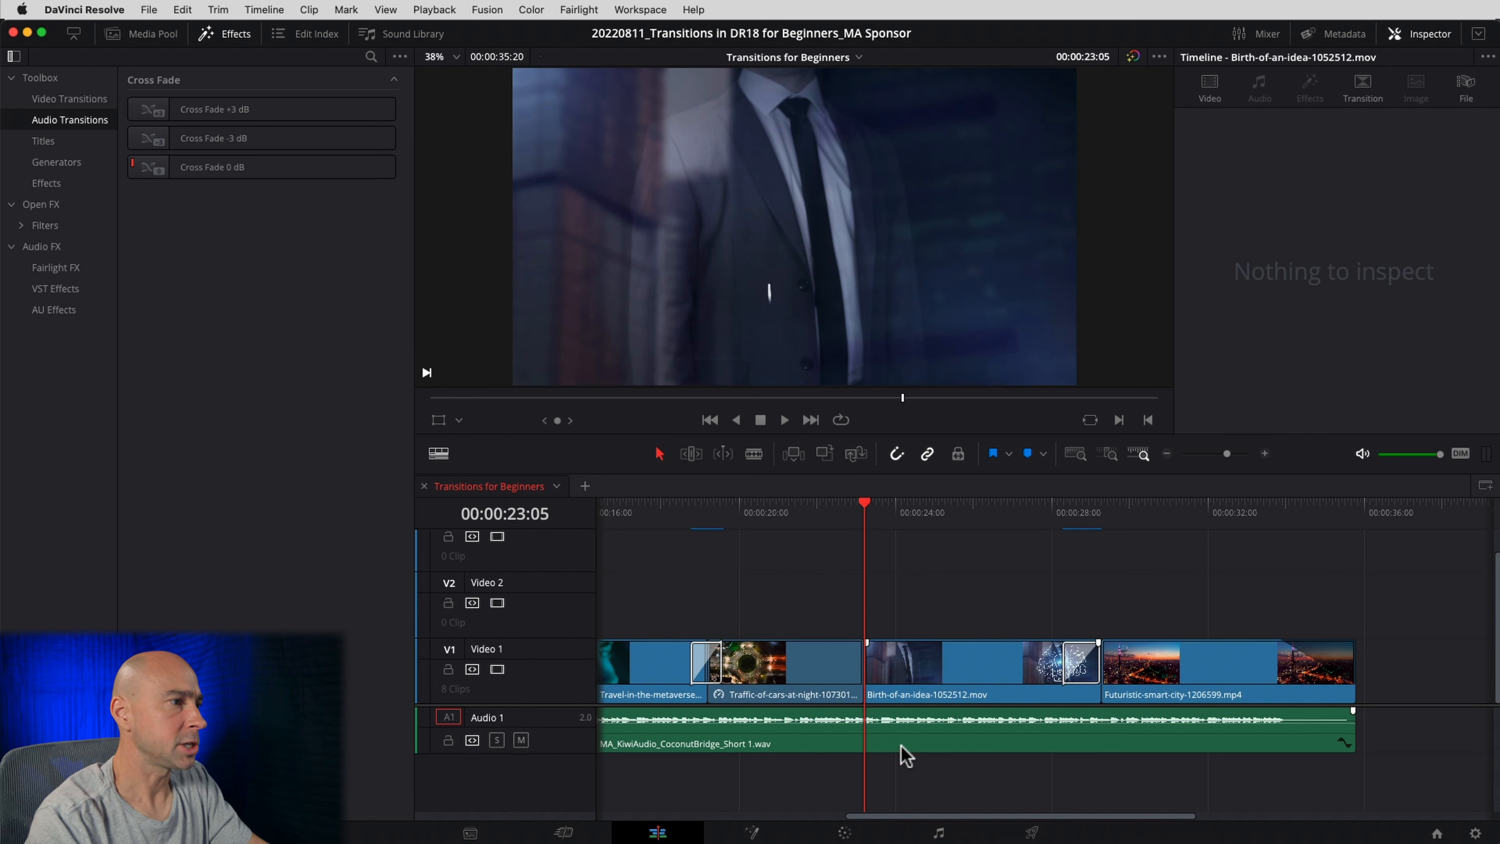
left_click(905, 757)
key("super+b")
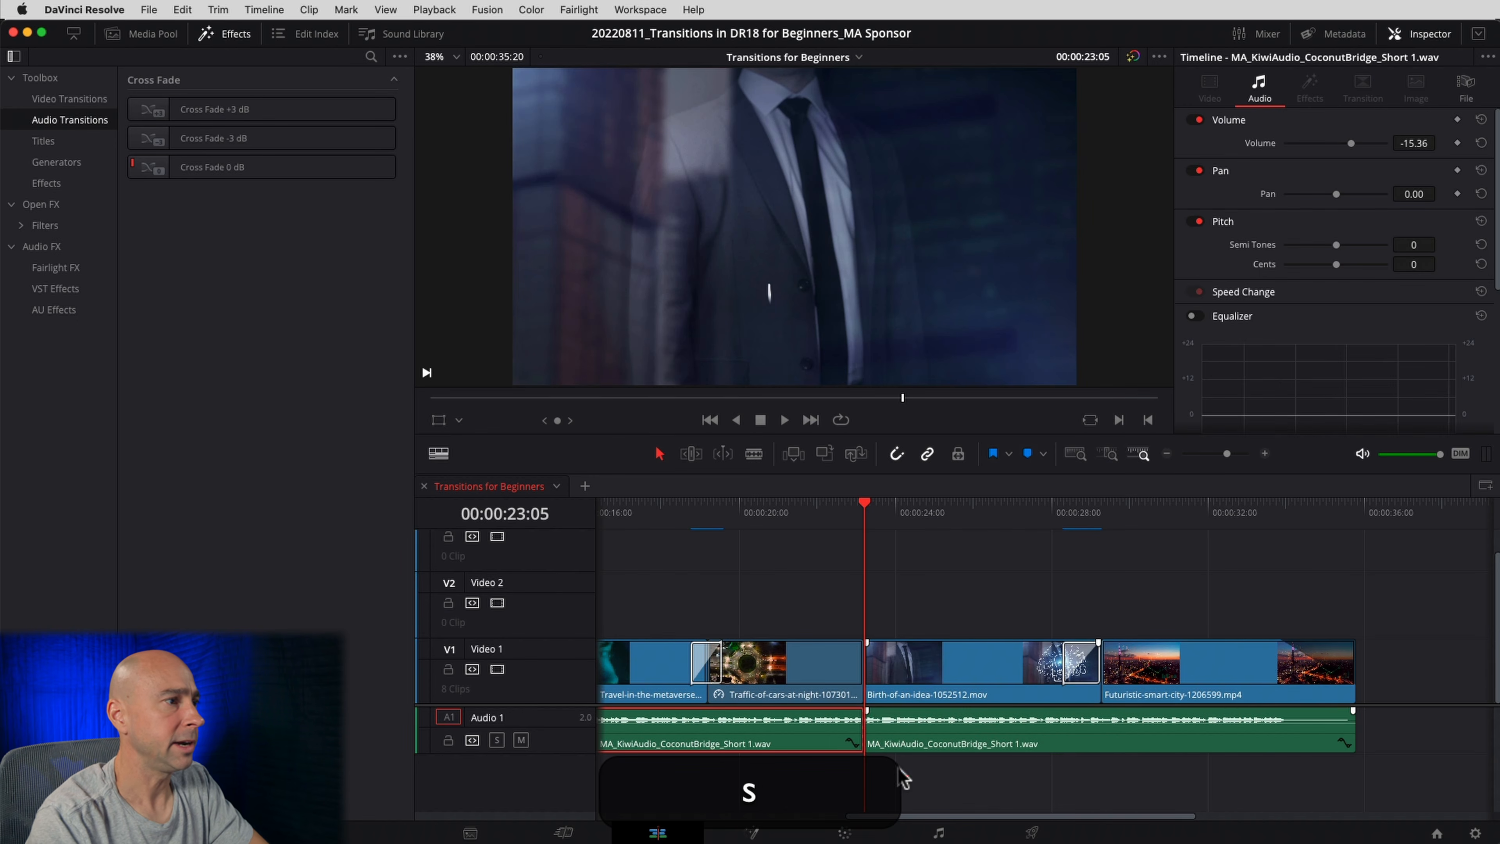
- Clear the clip selection and move the playhead back one second to 00:00:22:05
left_click(897, 776)
key("shift+Left")
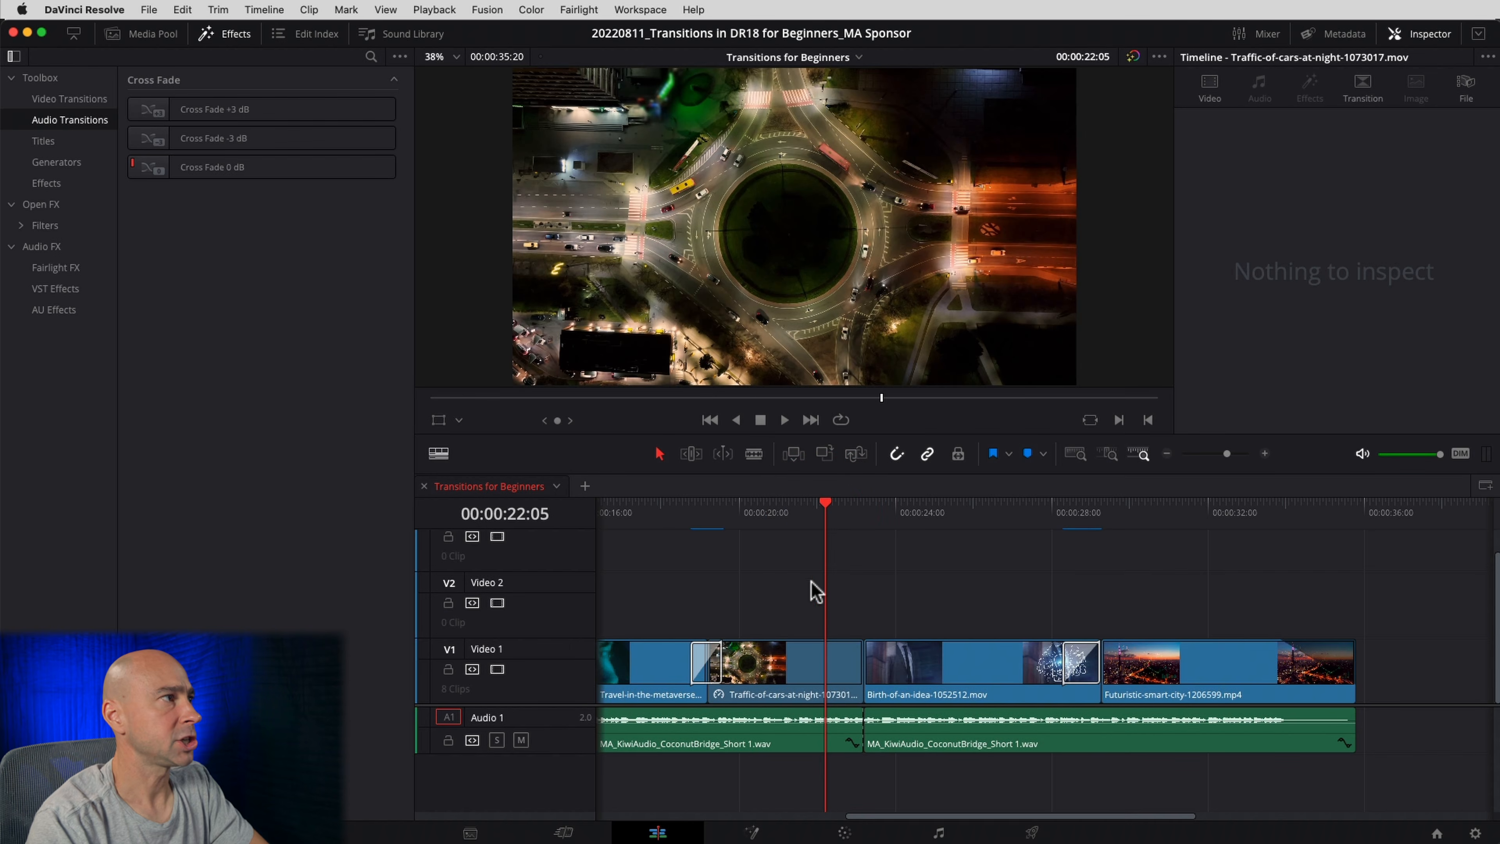
- Try applying Cross Fade 0 dB at the cut between the two audio clips, and add the standard audio transition to both clips
left_click(210, 176)
left_click_drag(202, 177, 863, 724)
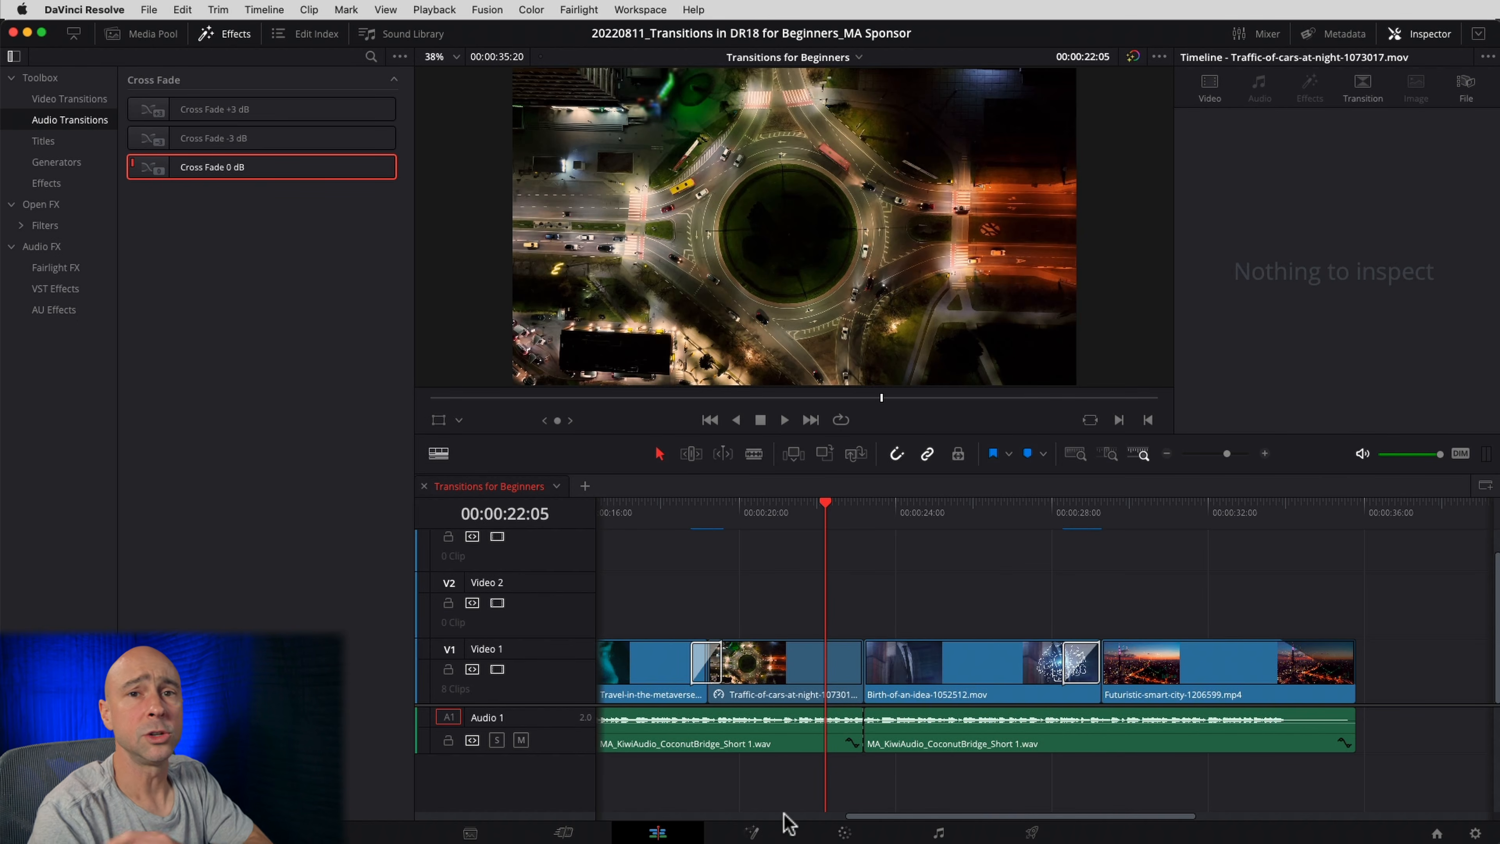
left_click_drag(906, 786, 850, 746)
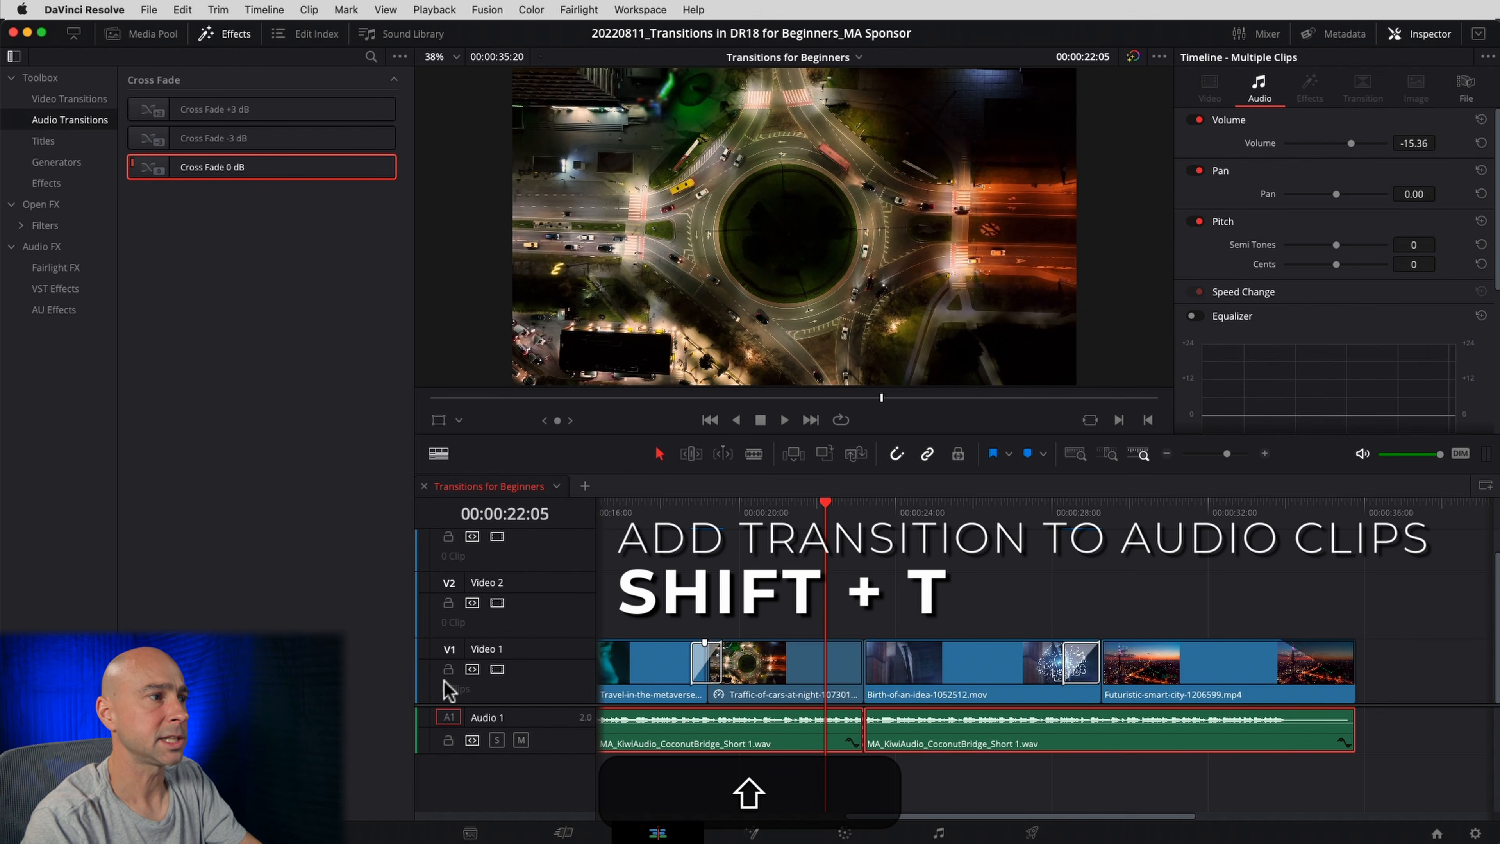
key("shift+t")
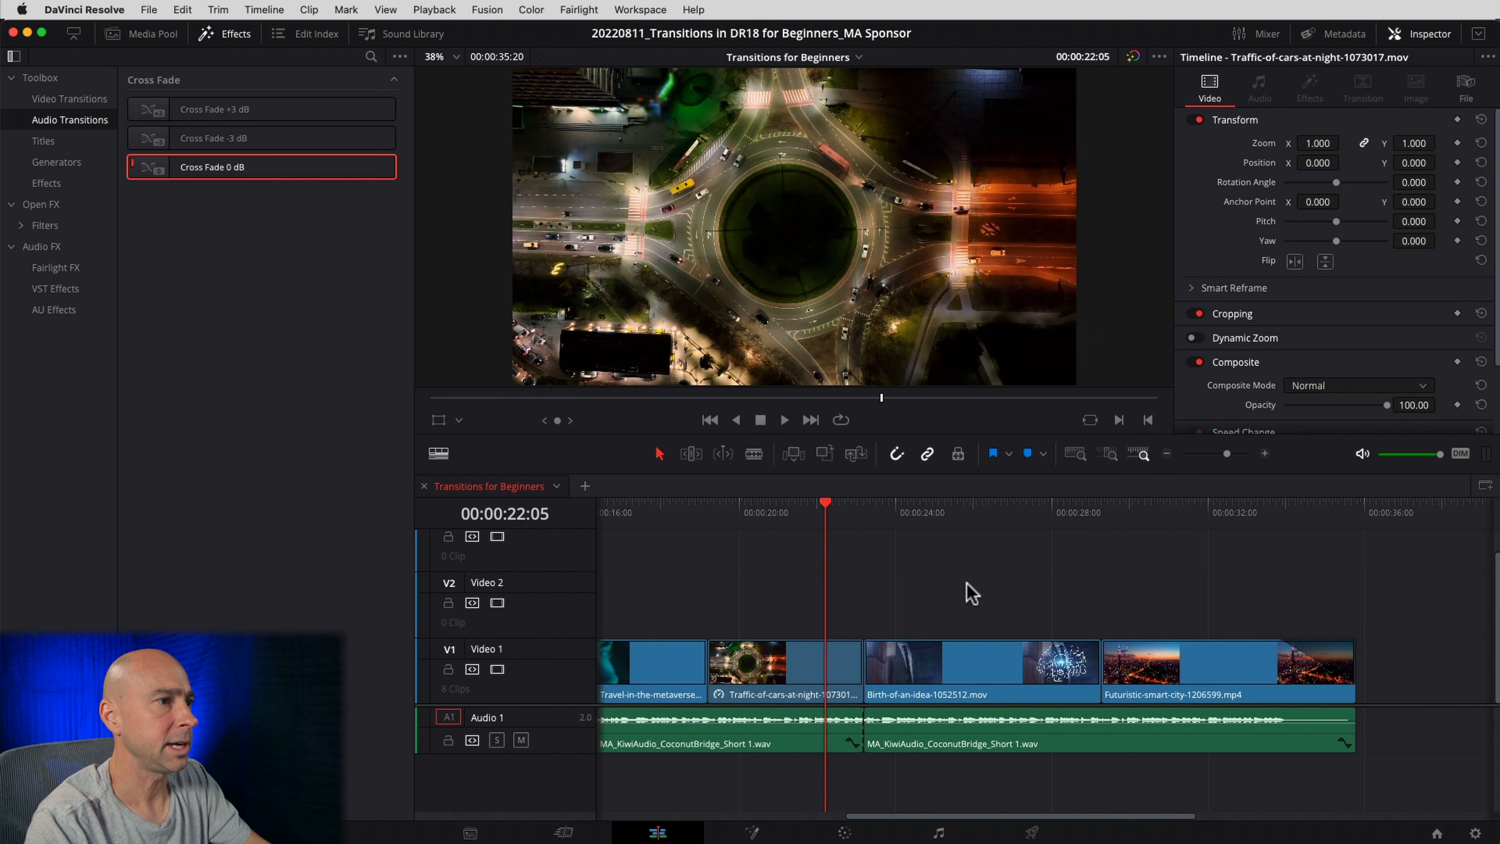
- Add the standard transitions to the video clips from Travel-in-the-metaverse through Futuristic-smart-city and both audio clips, trimming those with insufficient handles
left_click_drag(1247, 581, 640, 746)
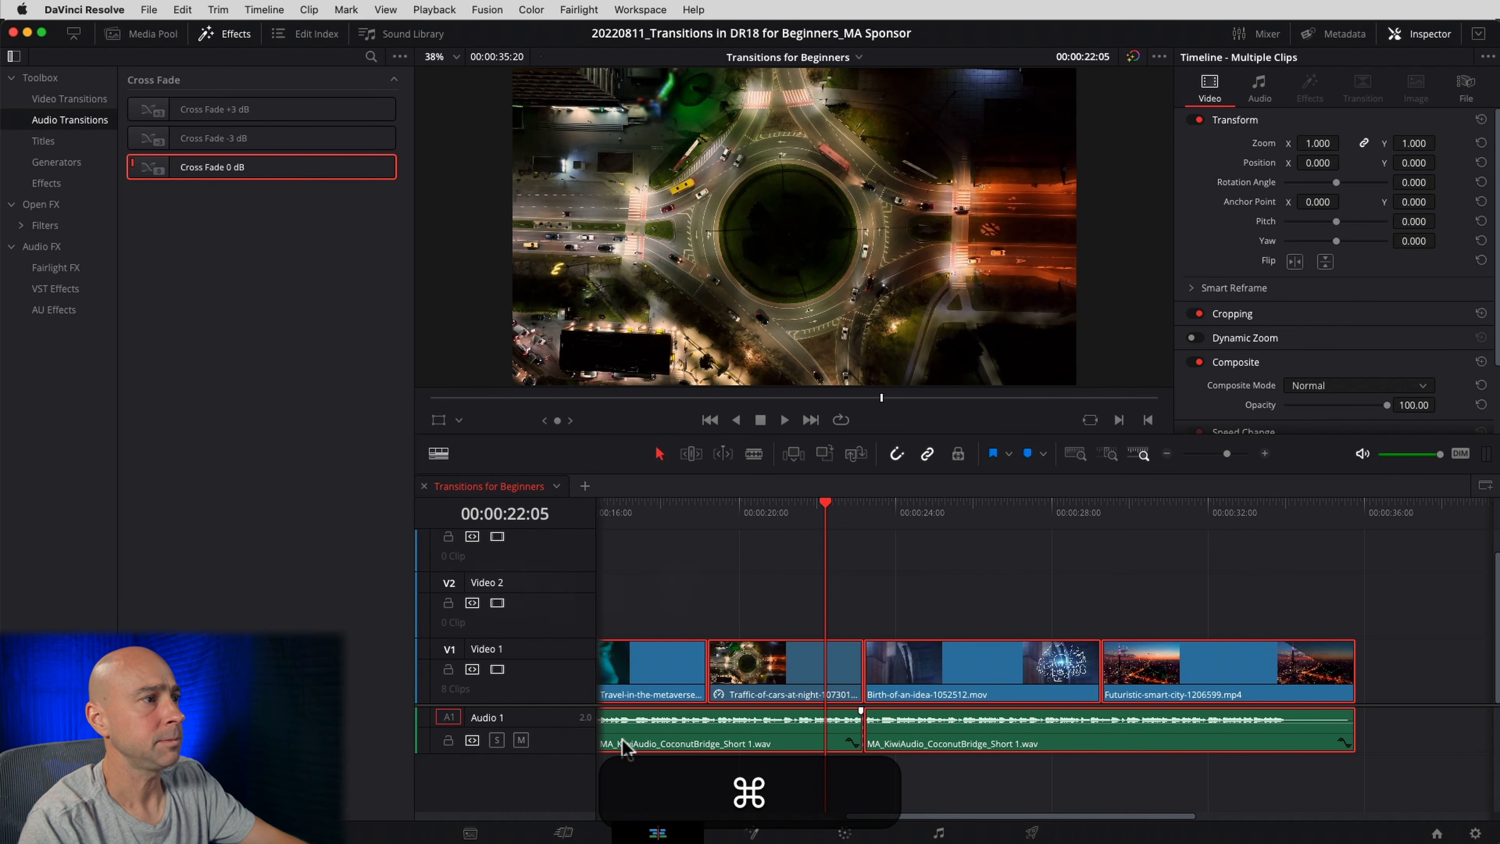
key("super+t")
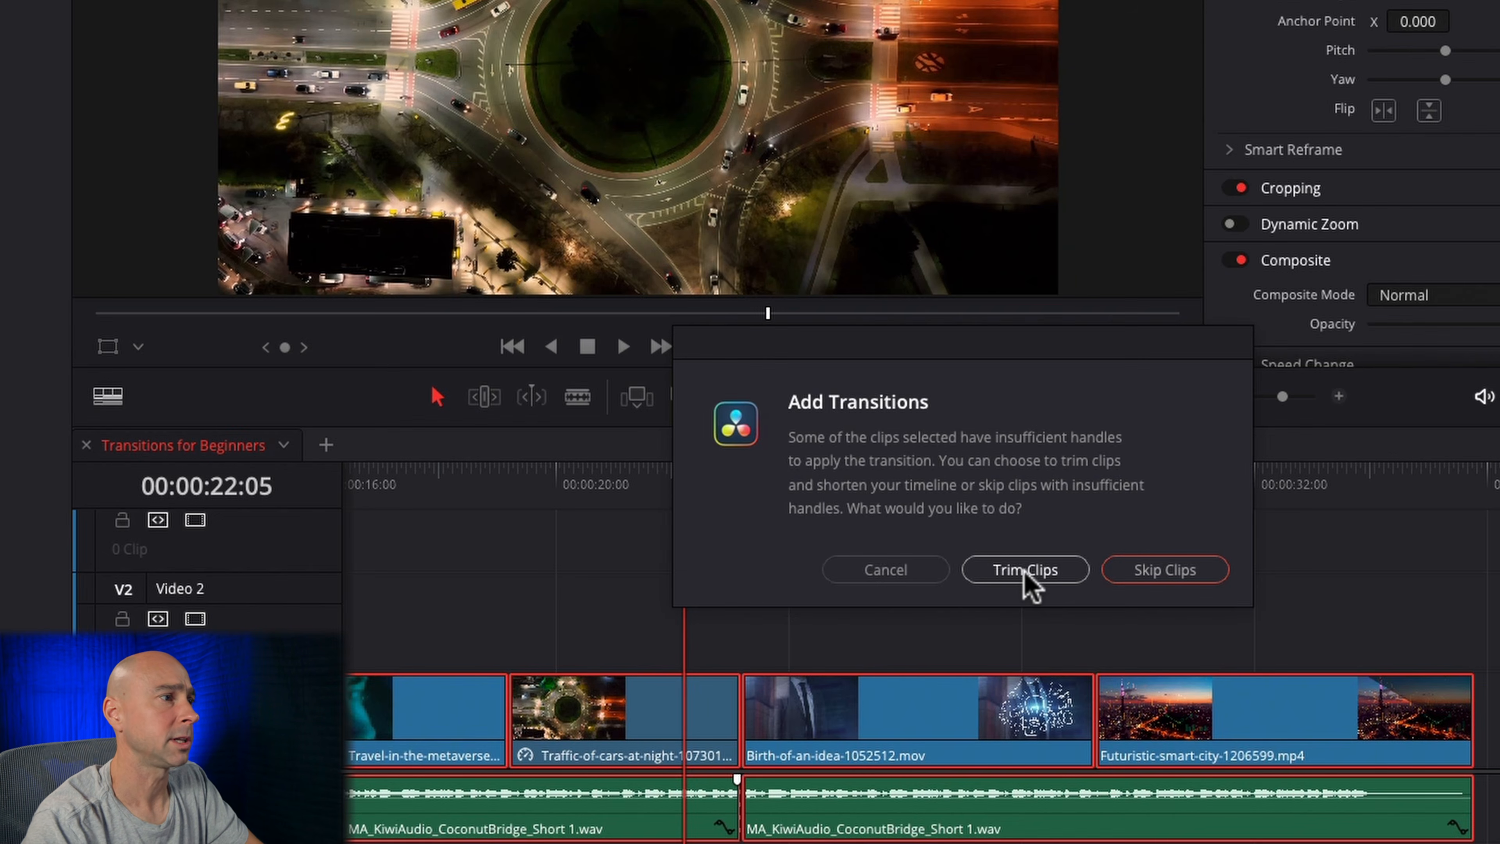
left_click(1025, 572)
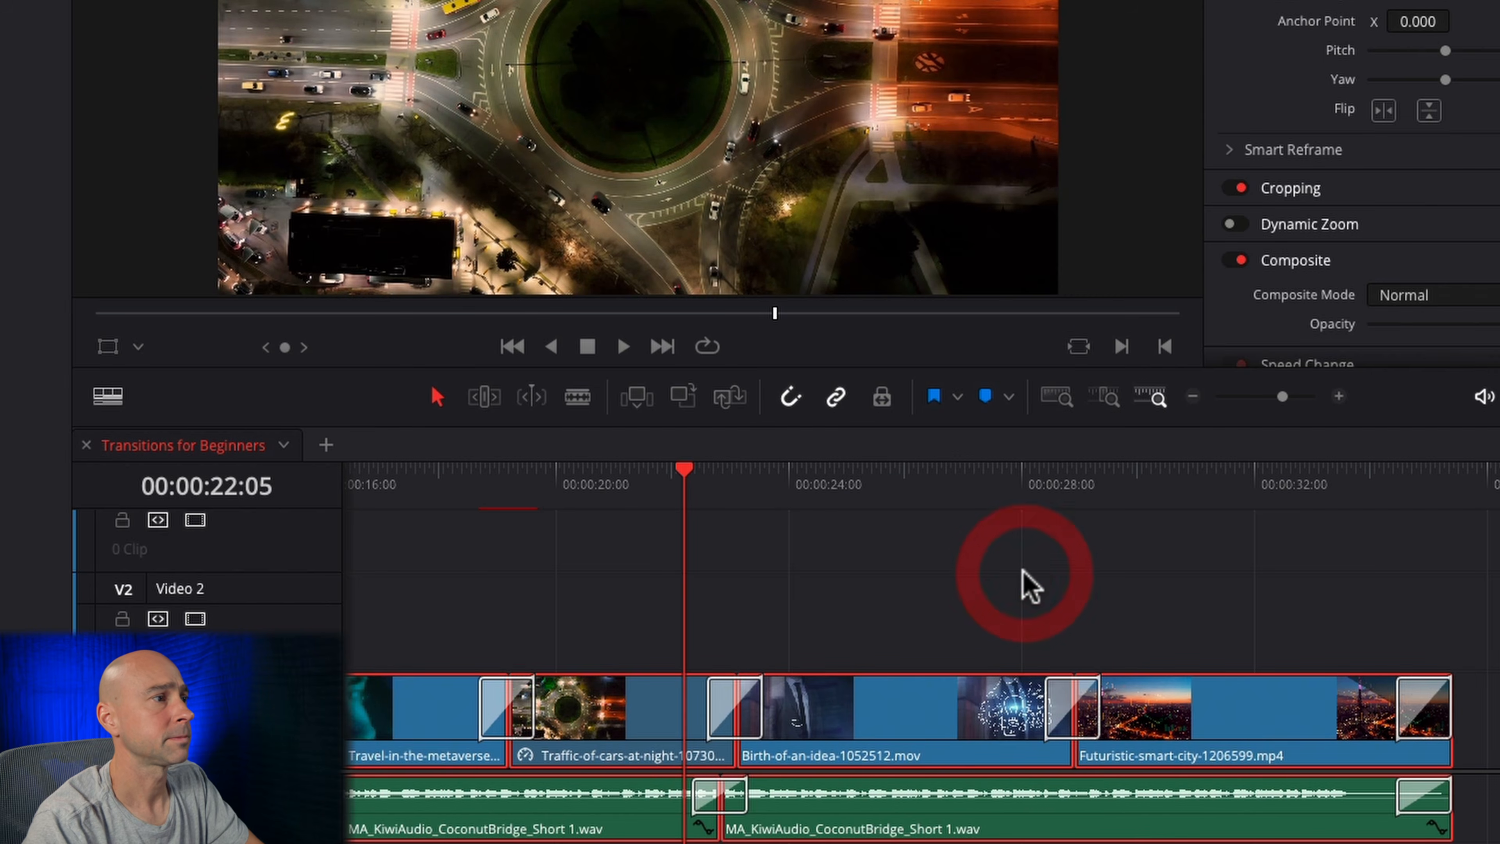